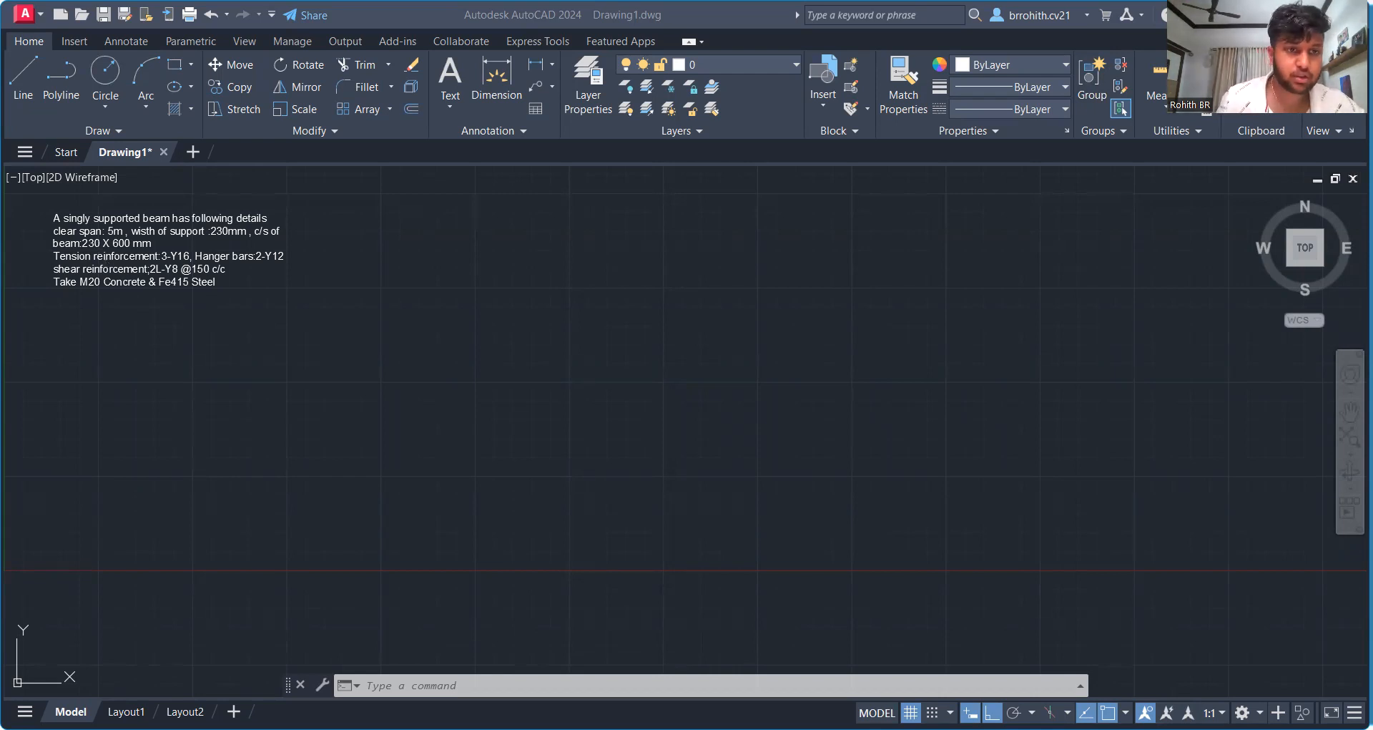
Step: Set the drawing's insertion scale units to Millimeters and accept the drawing units
scroll(377, 389, "up", 3)
scroll(296, 400, "down", 3)
scroll(282, 383, "up", 2)
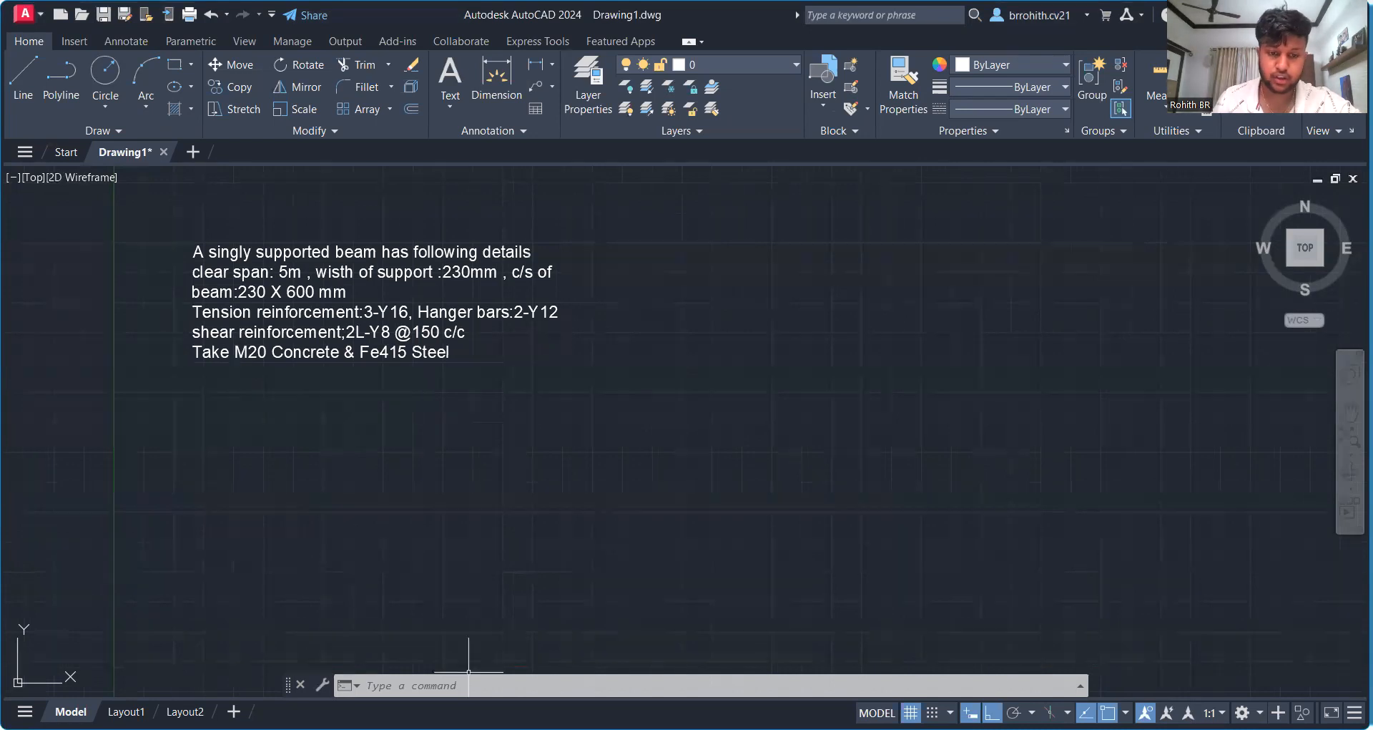
type("UNITS")
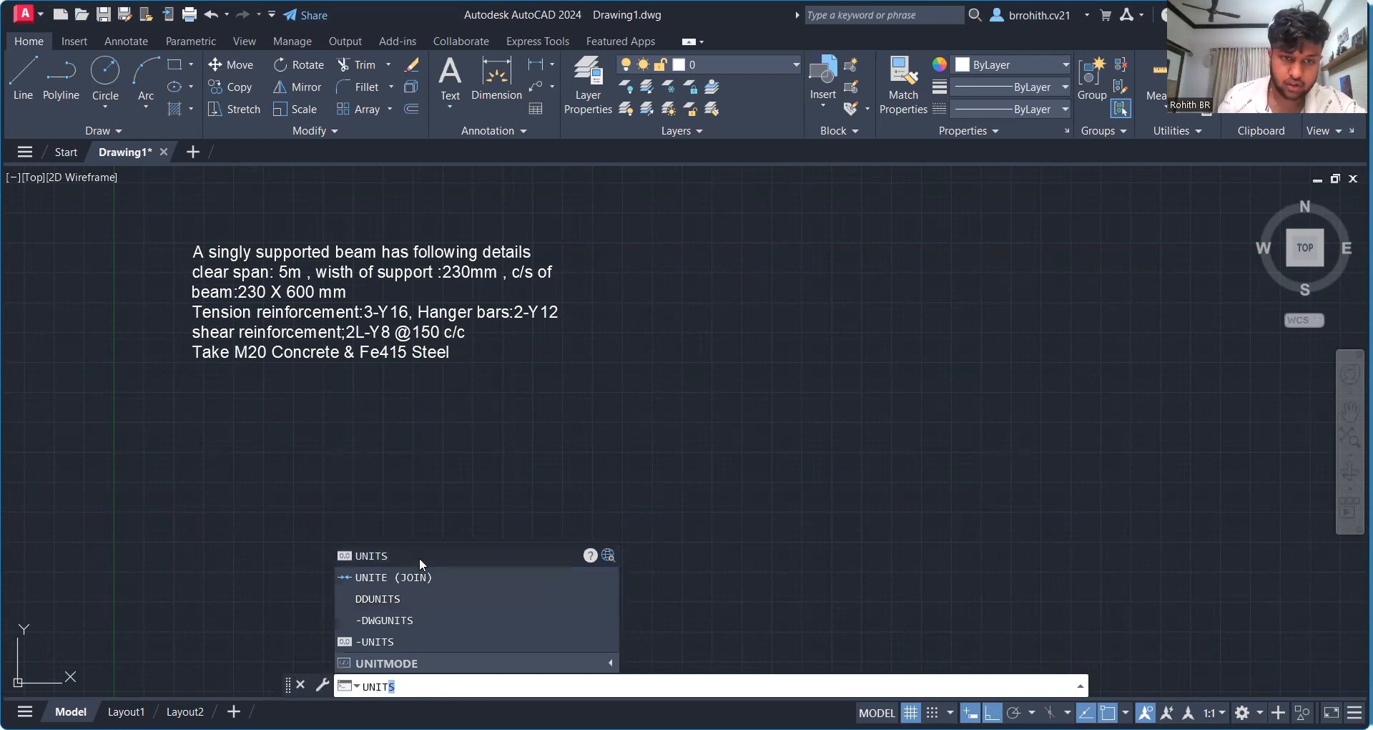
left_click(419, 556)
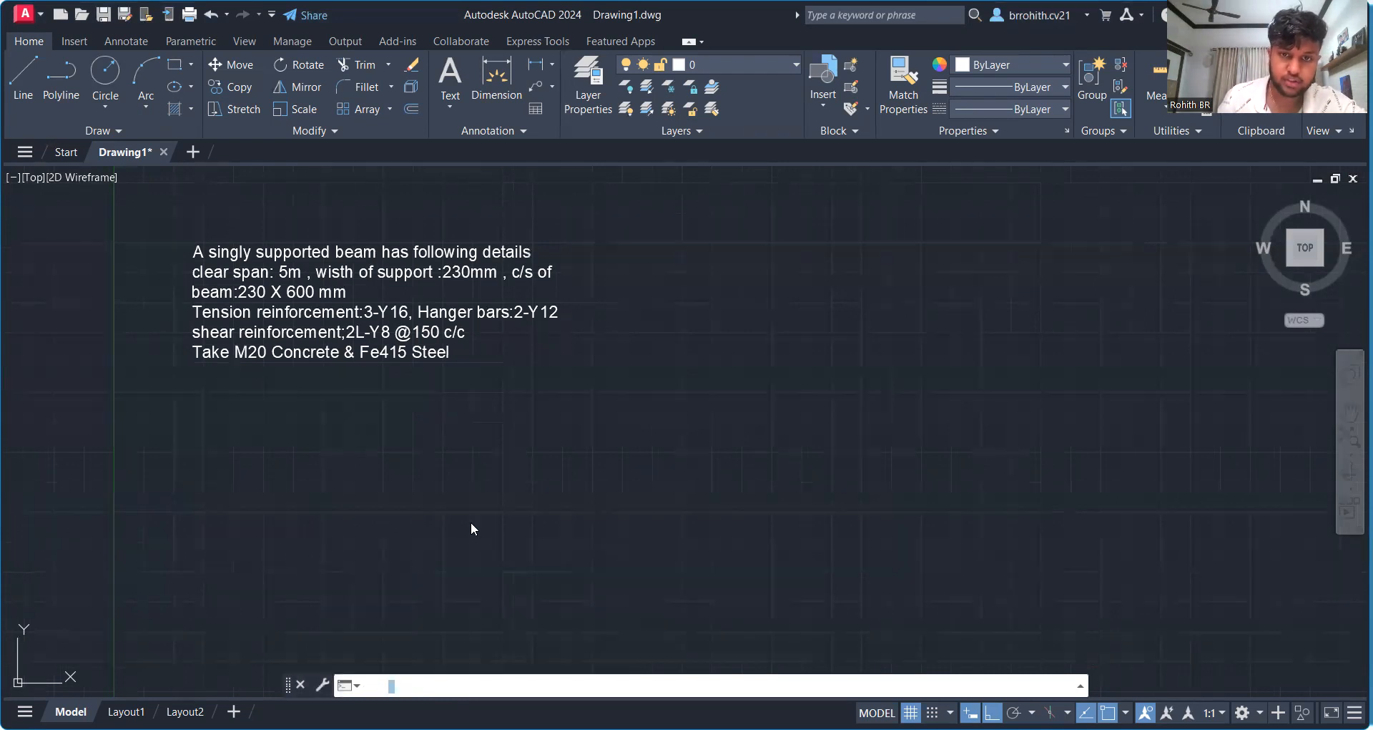
left_click(668, 286)
scroll(668, 290, "up", 2)
left_click(610, 370)
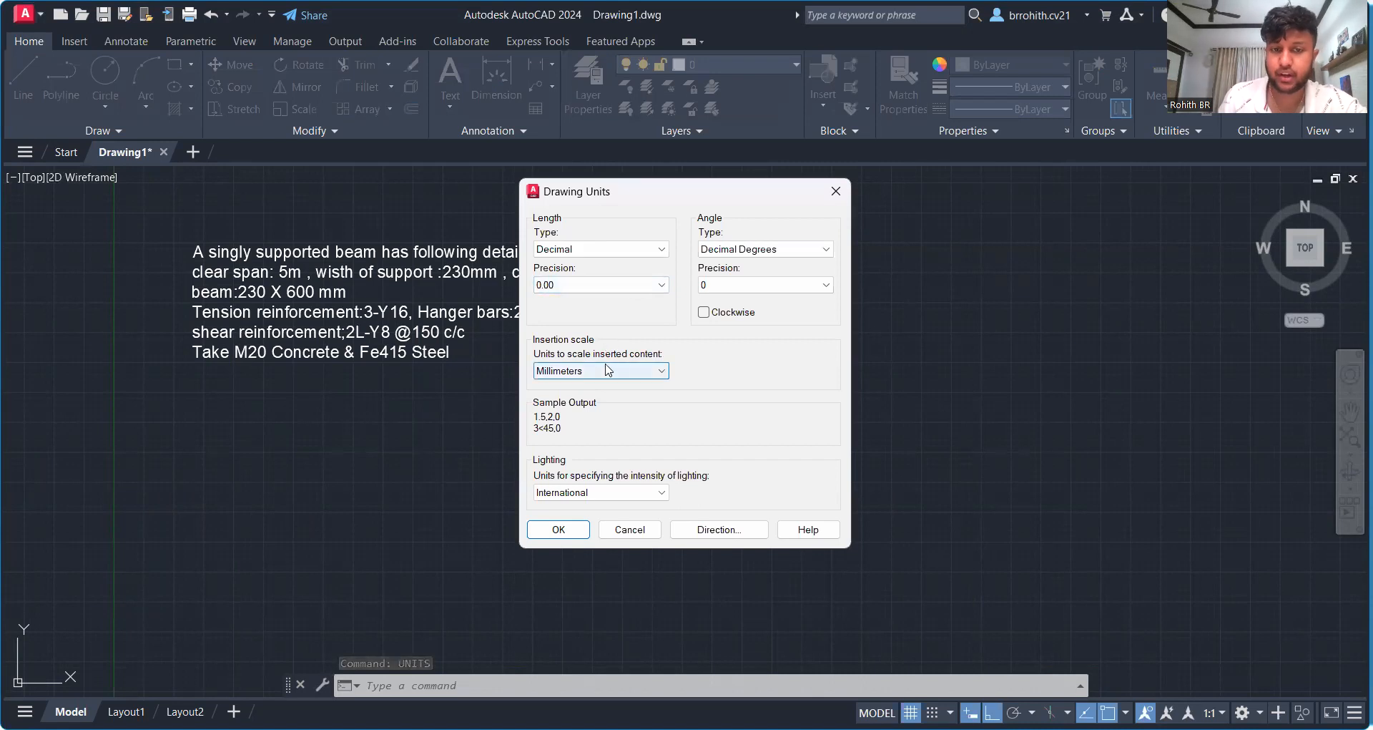
left_click(574, 368)
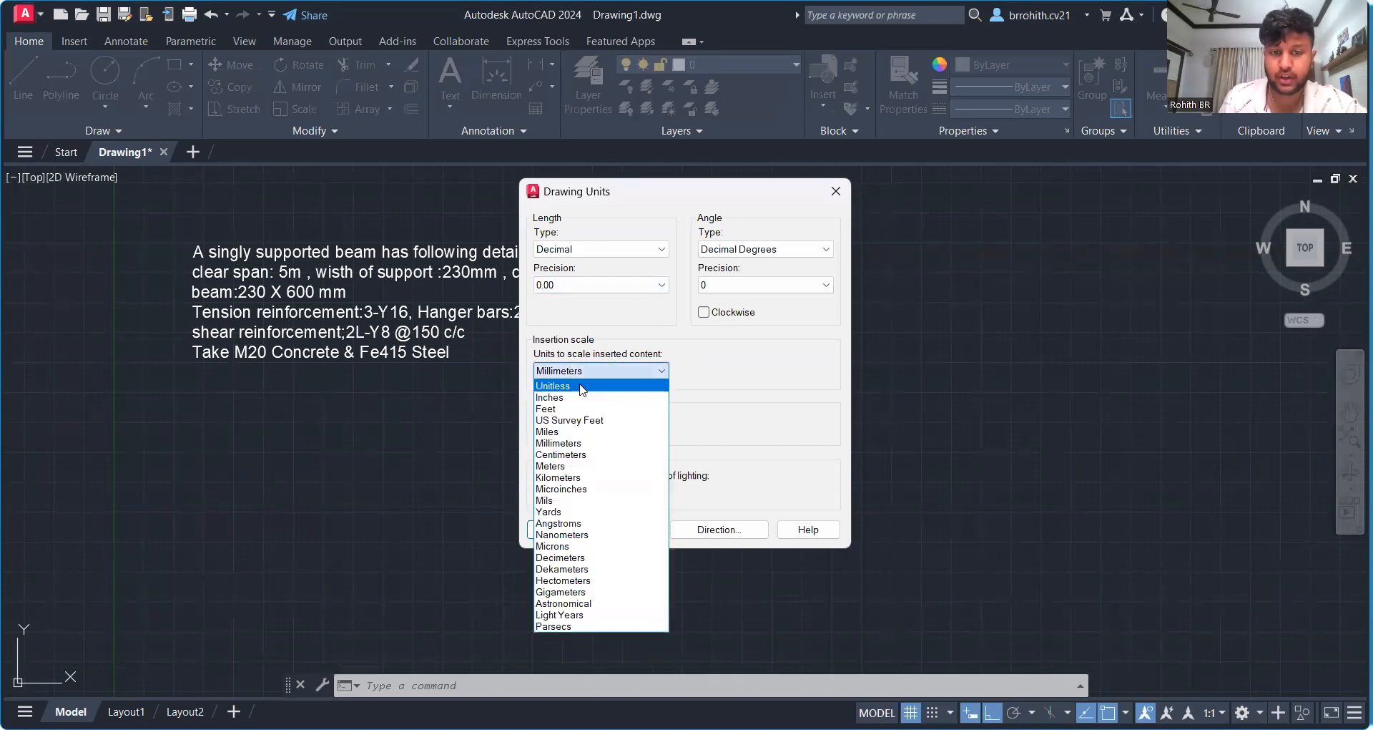
left_click(567, 444)
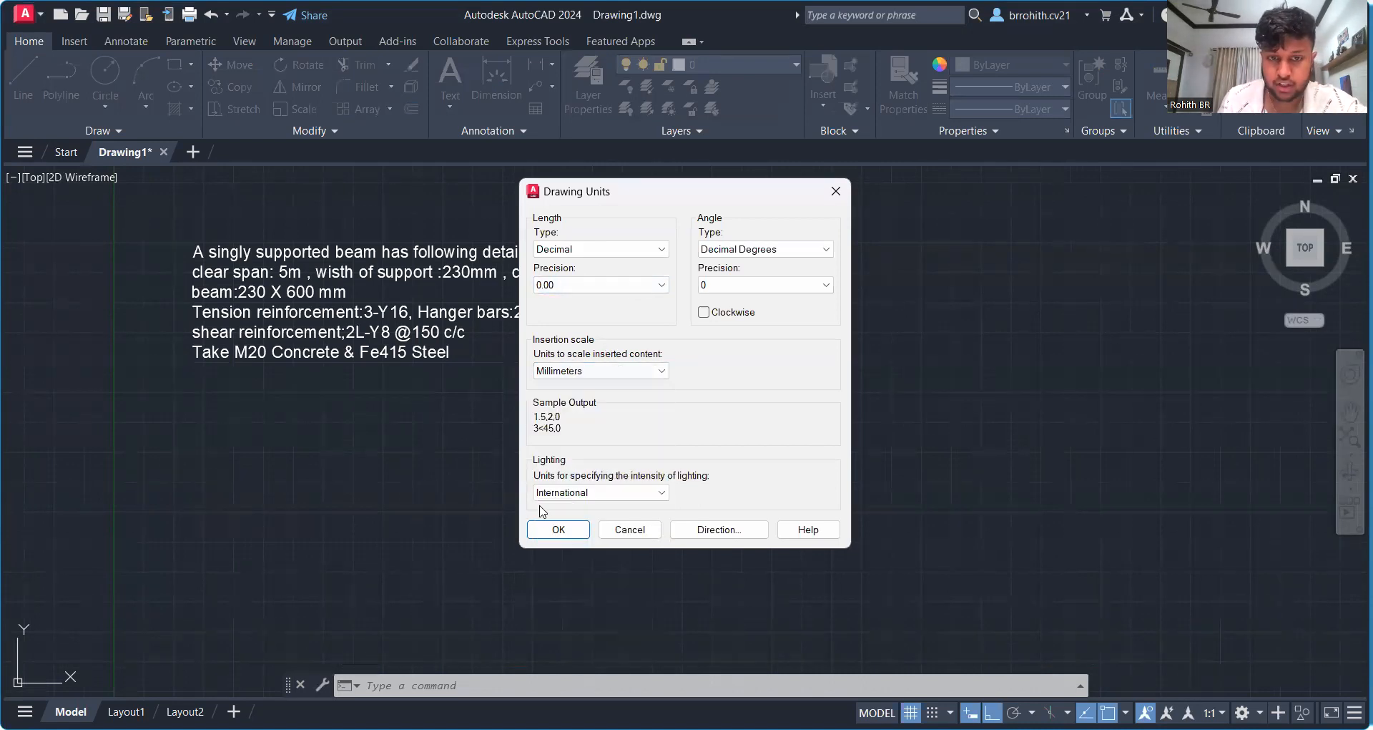
left_click(558, 530)
Step: Draw a horizontal 5000 mm line below and beside the problem text as the beam's clear span
scroll(570, 484, "down", 2)
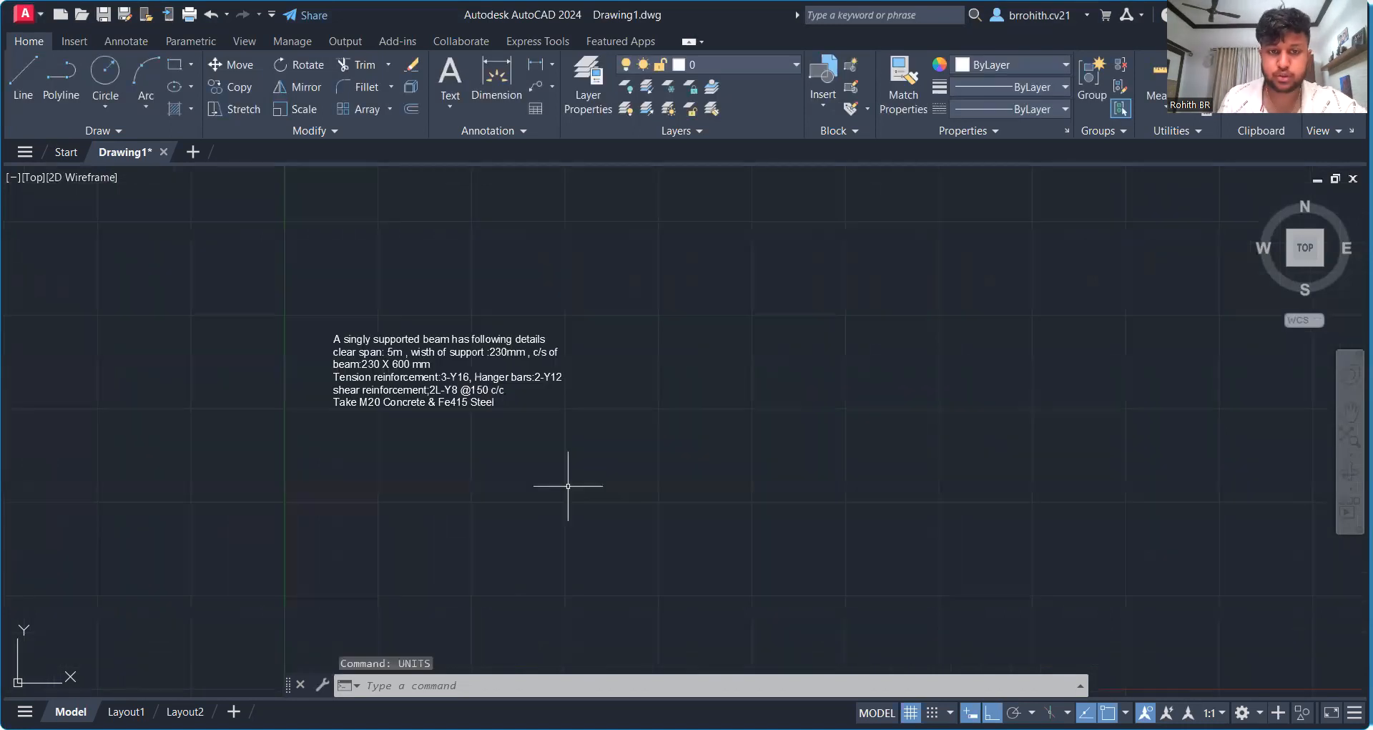
middle_click_drag(564, 484, 475, 374)
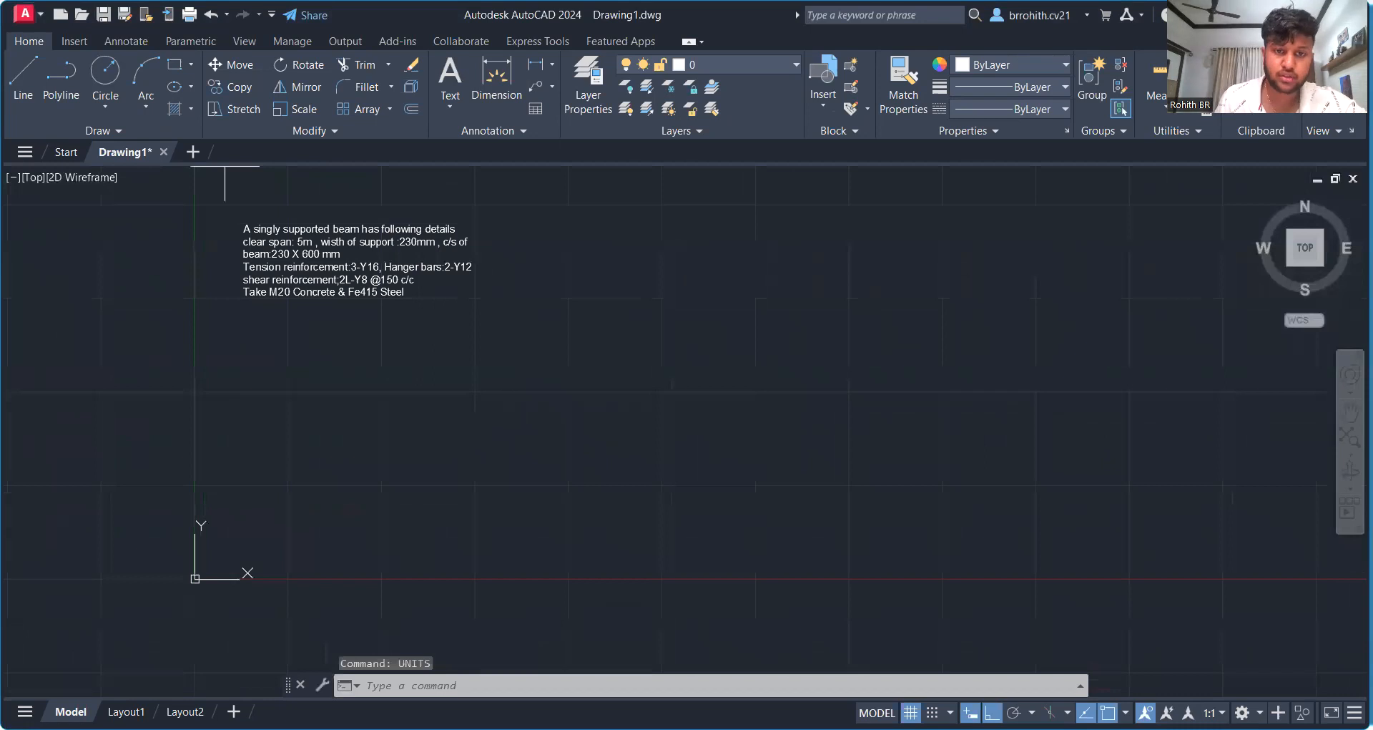
type("l")
key("Return")
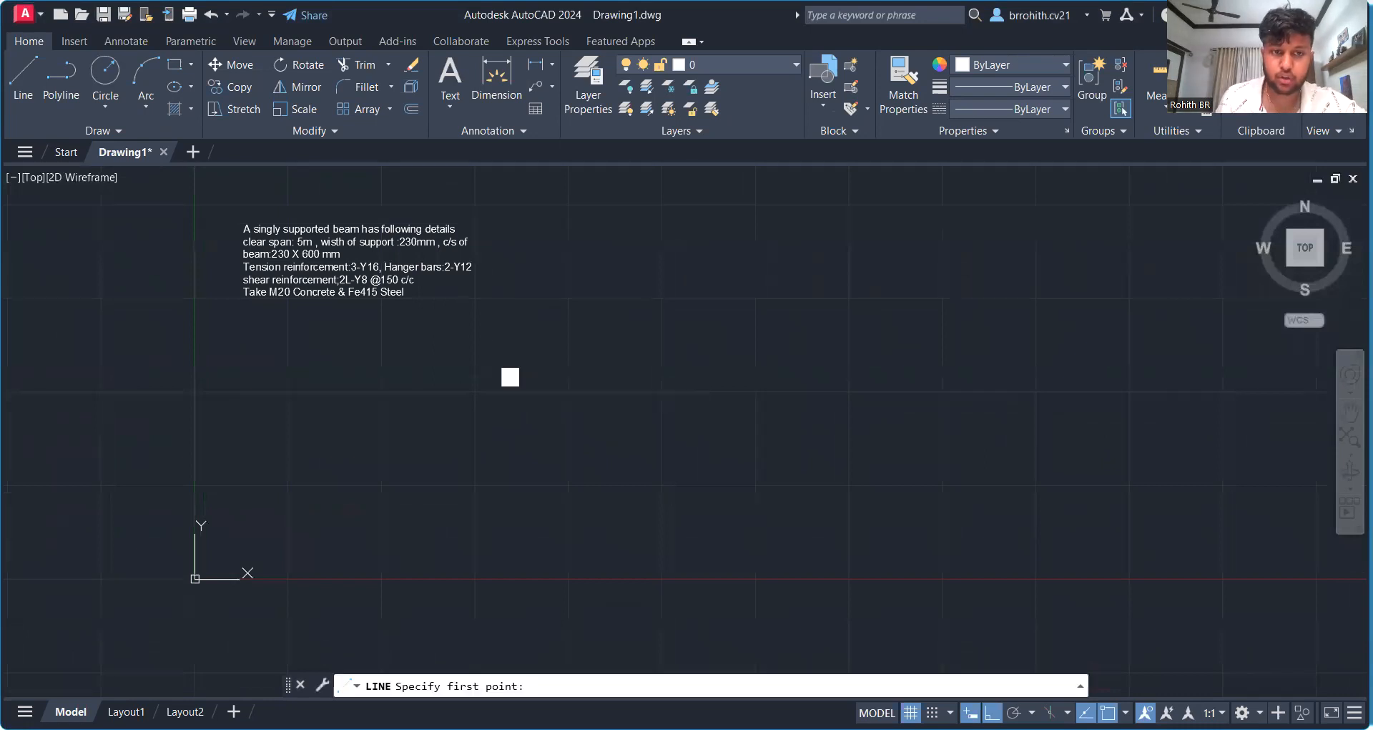
left_click(493, 375)
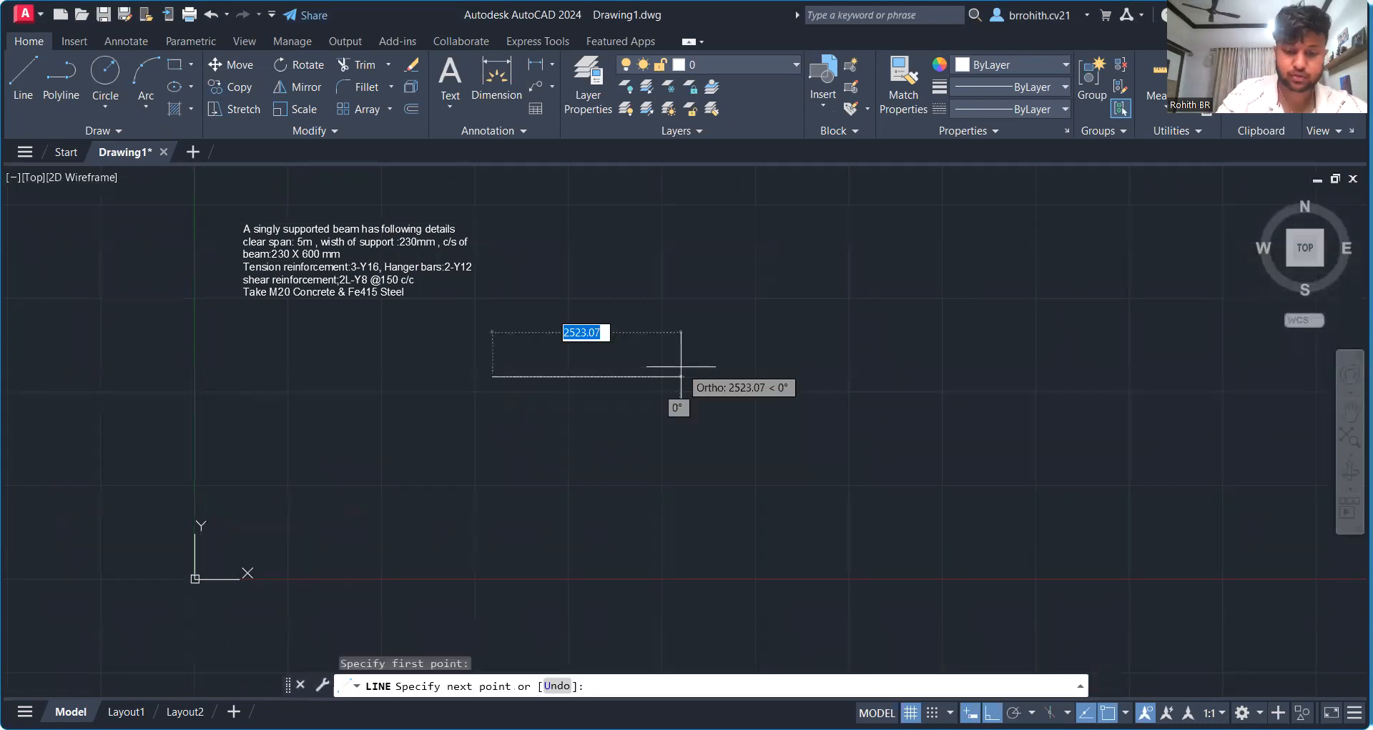
type("5000")
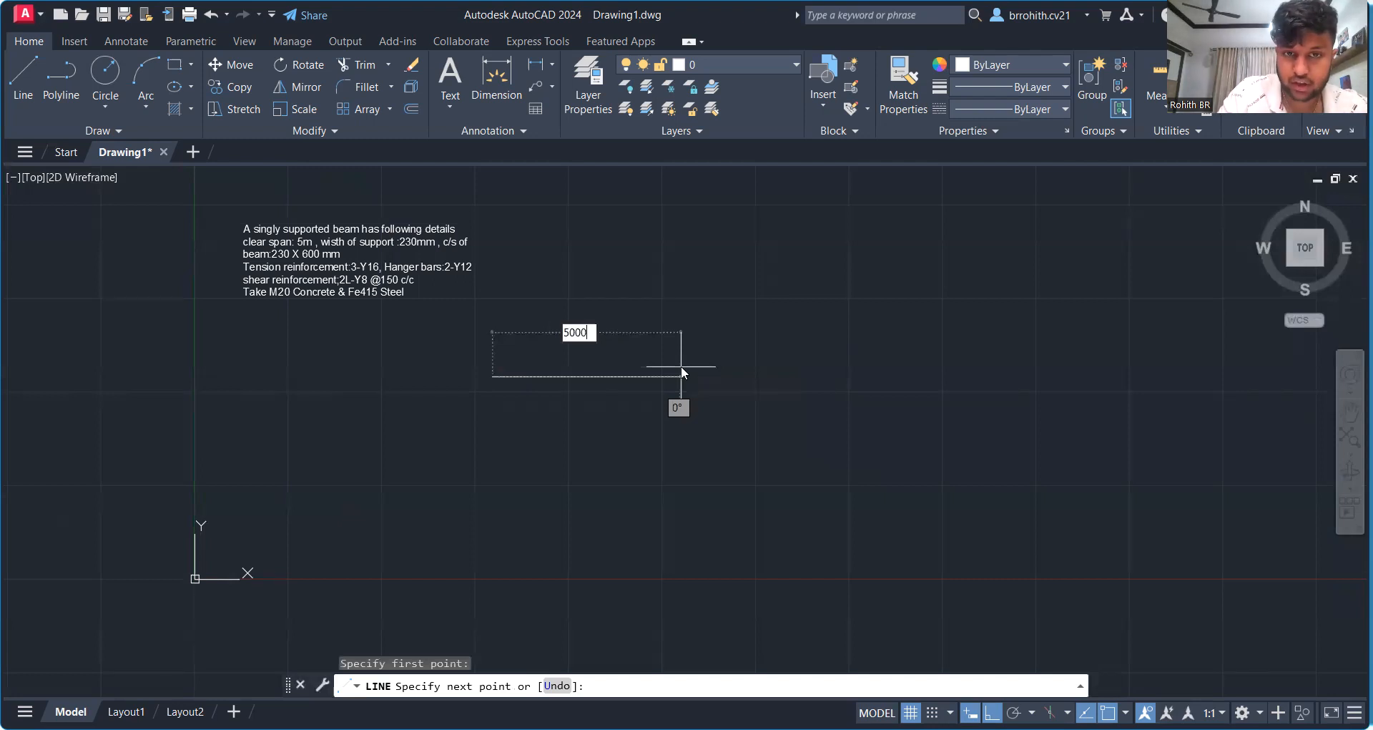
key("Return")
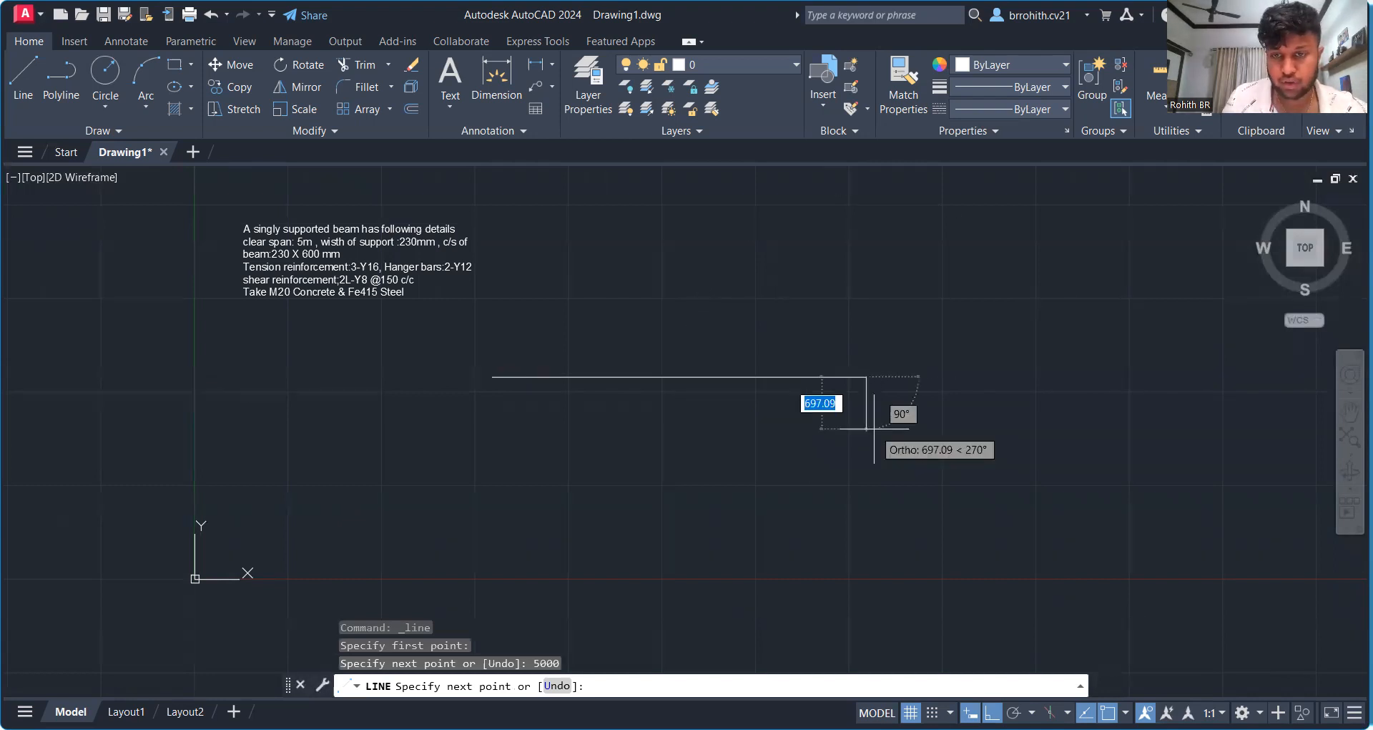
Step: Draw the right support down from the span line's right end, about 862 mm deep and 230 mm wide, back up to beam level
scroll(874, 428, "up", 2)
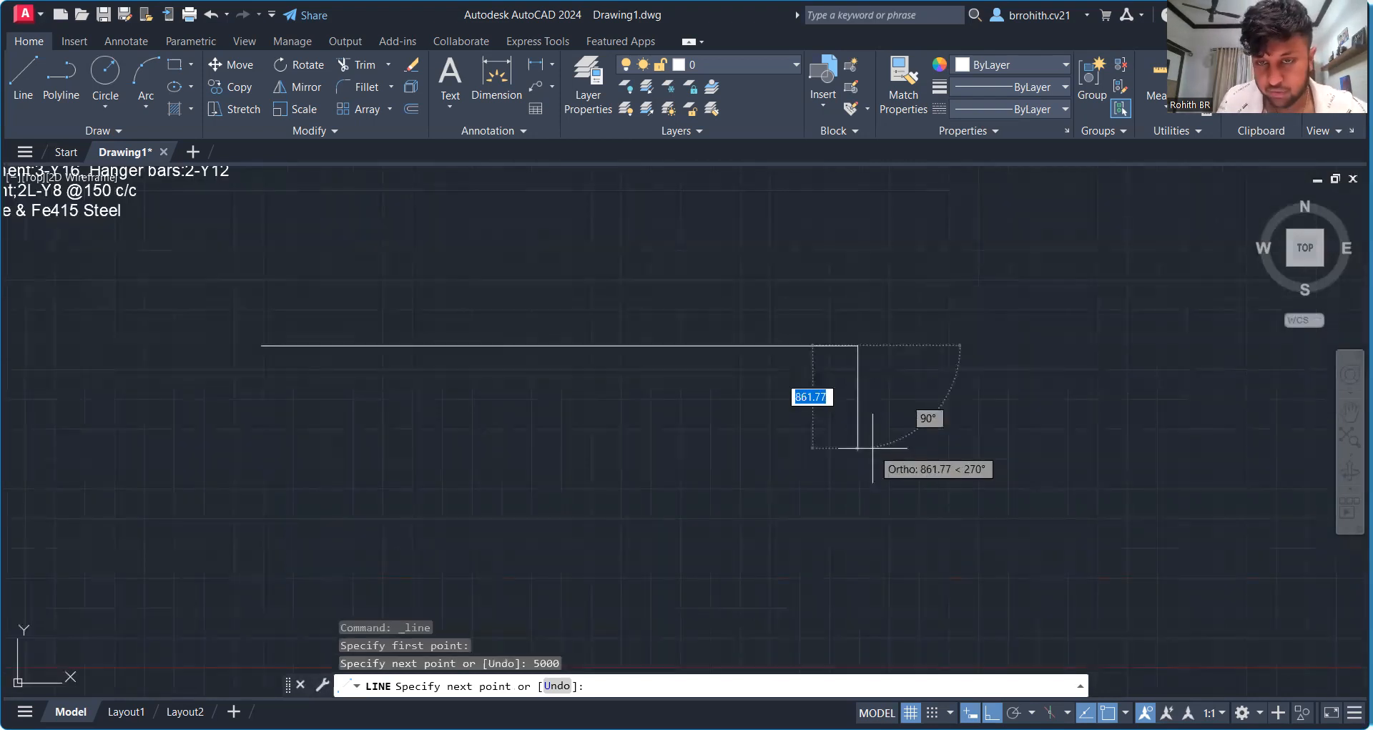
left_click(873, 448)
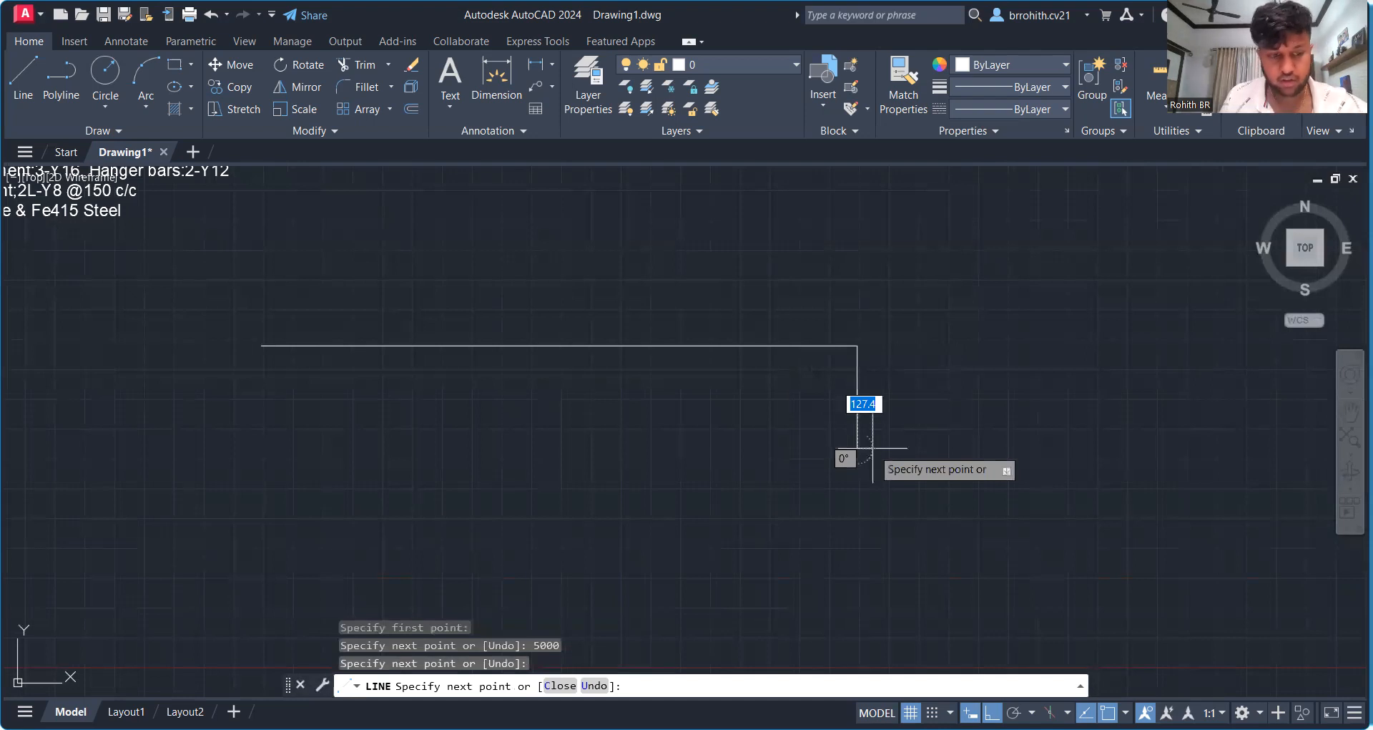
type("230")
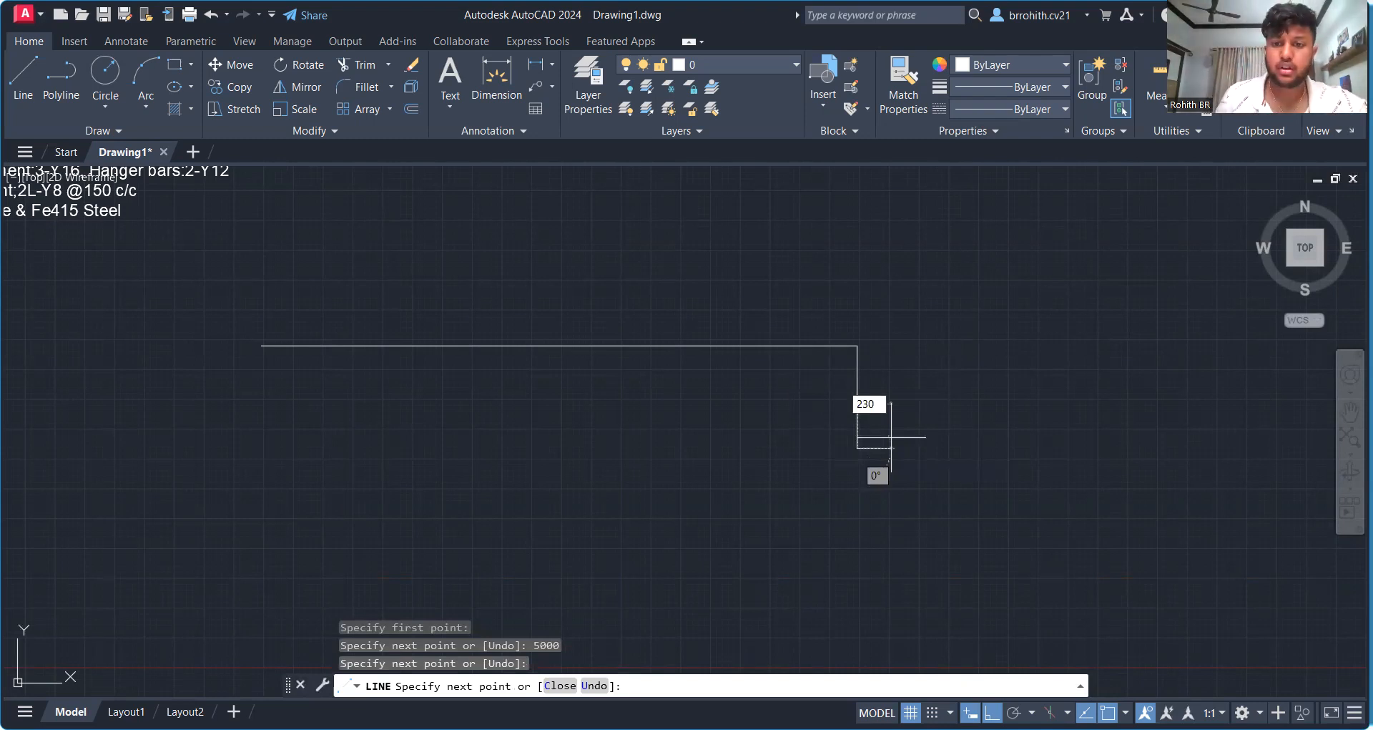
key("Return")
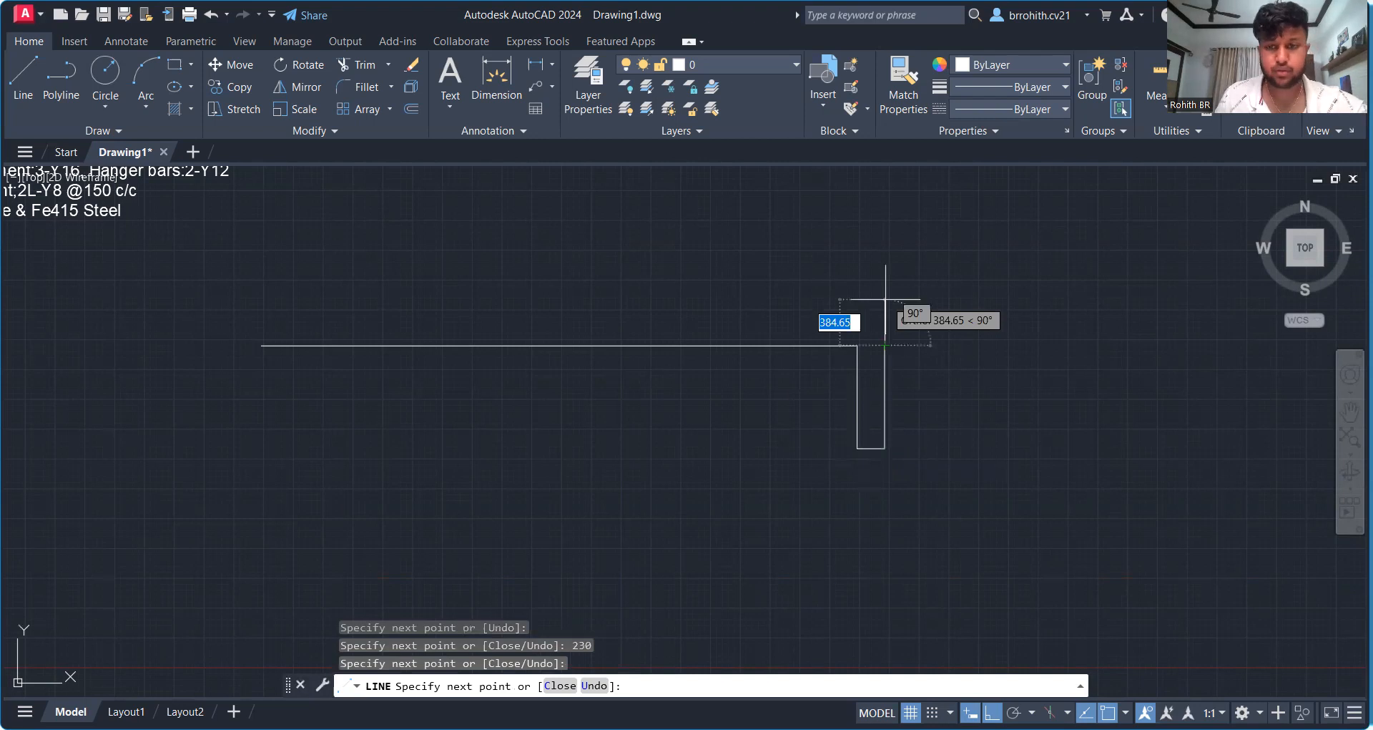
key("Escape")
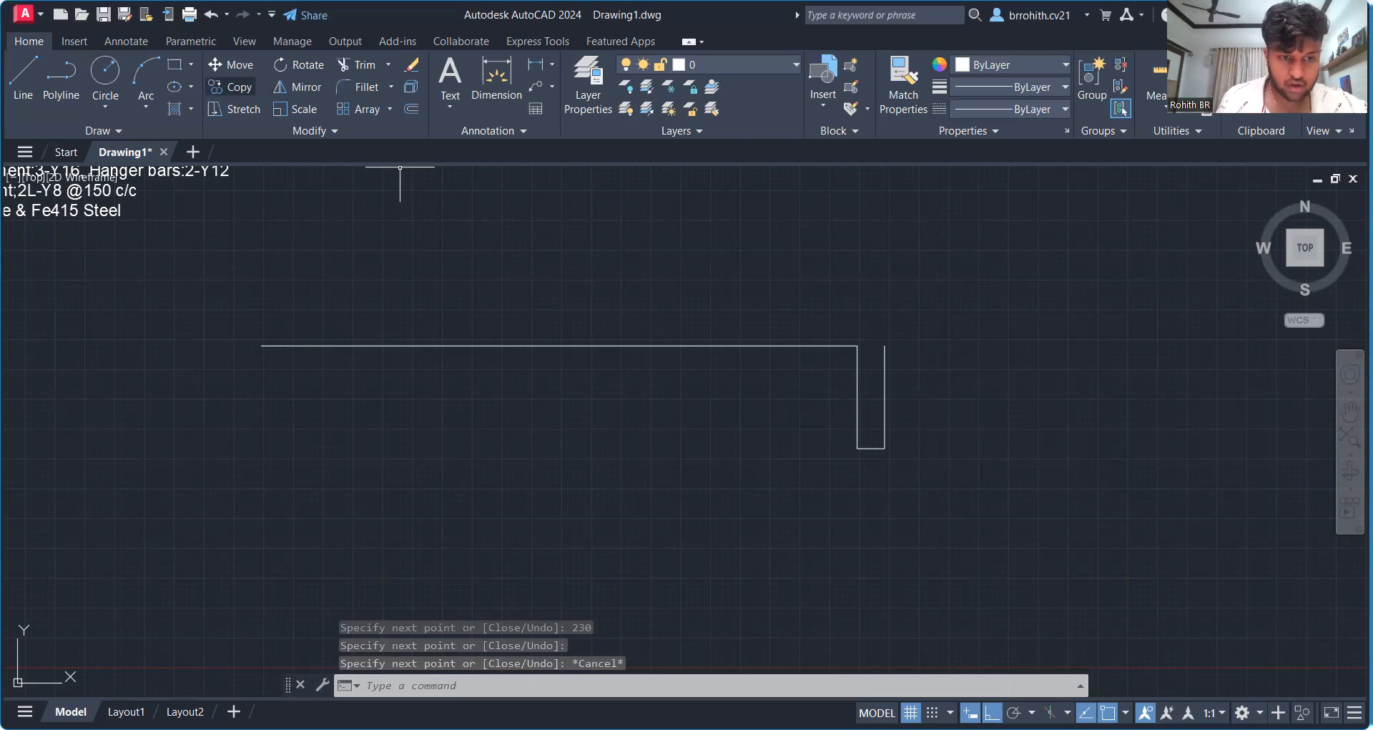
Step: Draw the left support below the span line's left end, 230 mm wide and as deep as the right one, closing its outline
key("Return")
key("Return")
type("230")
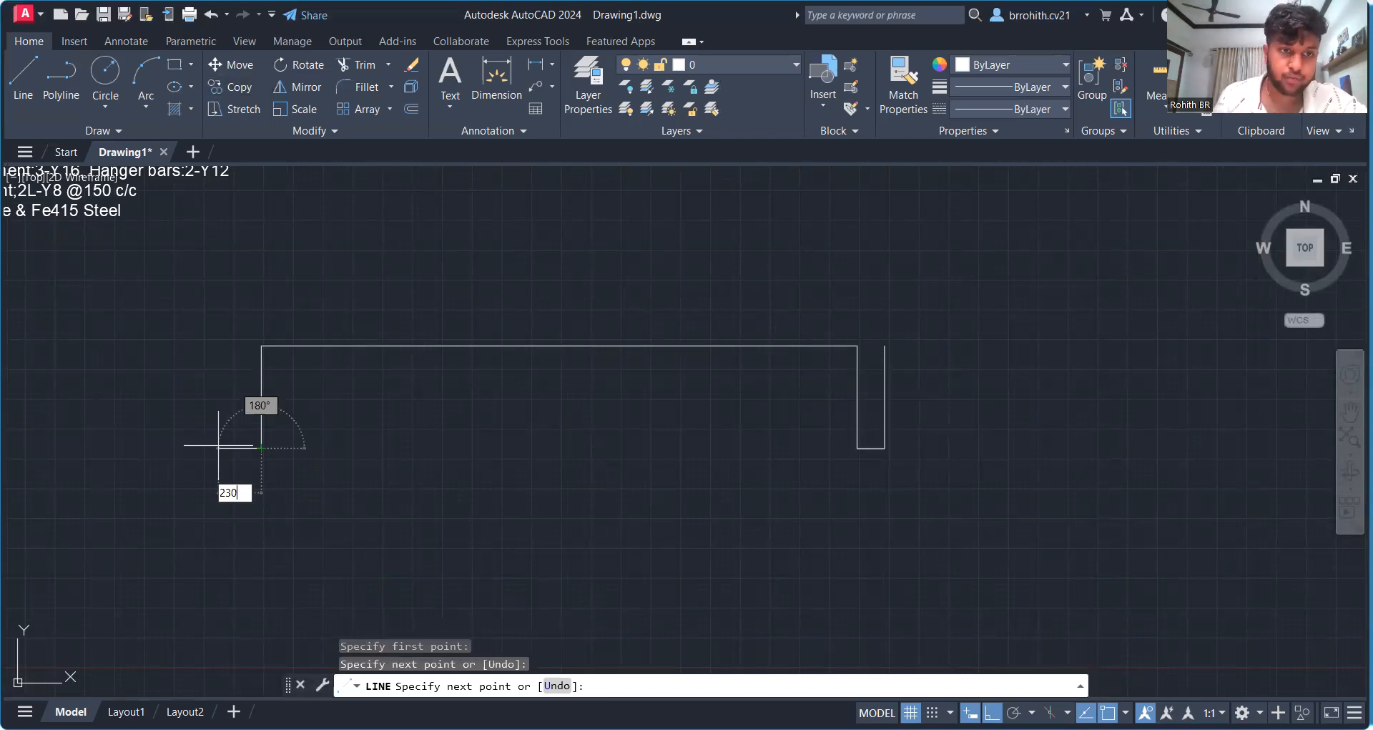
key("Return")
left_click(234, 346)
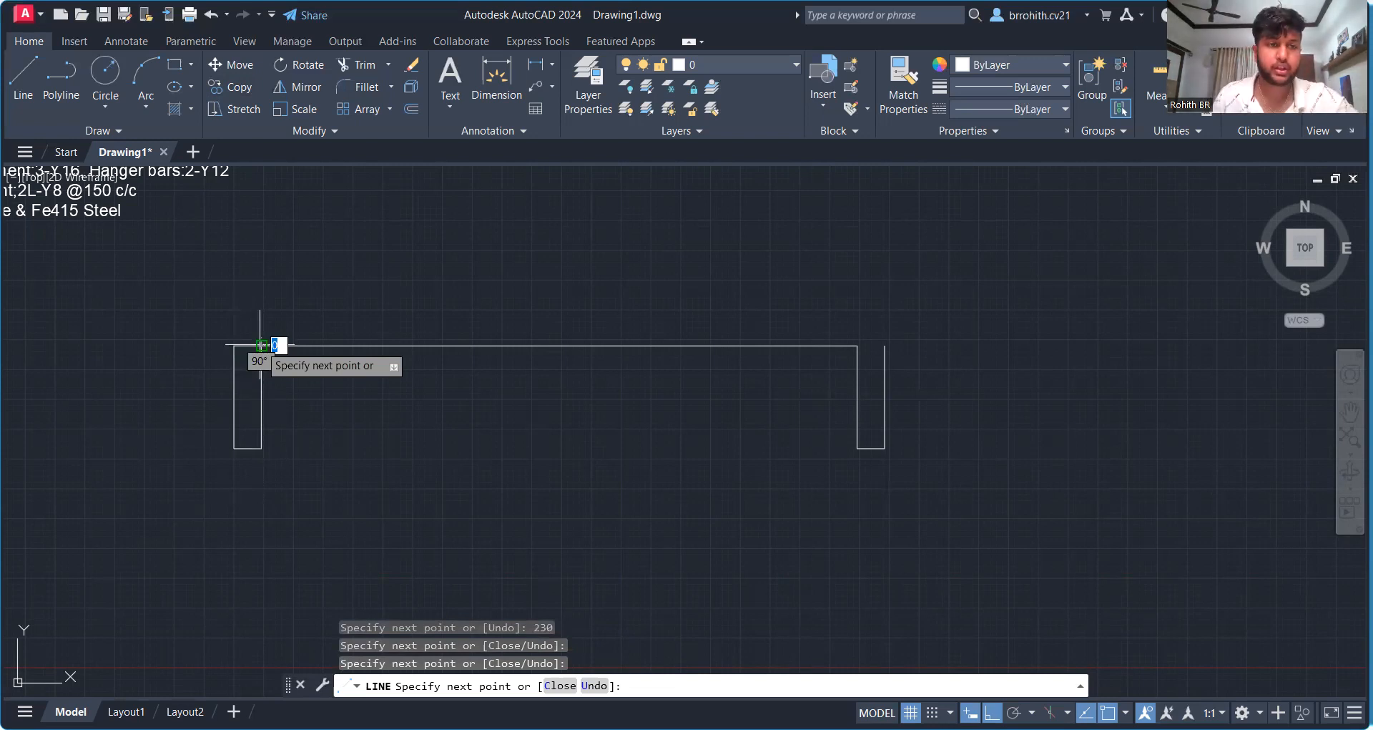
key("Escape")
Step: Draw the beam outline 600 mm high above the supports, spanning between their outer edges
middle_click_drag(460, 374, 701, 432)
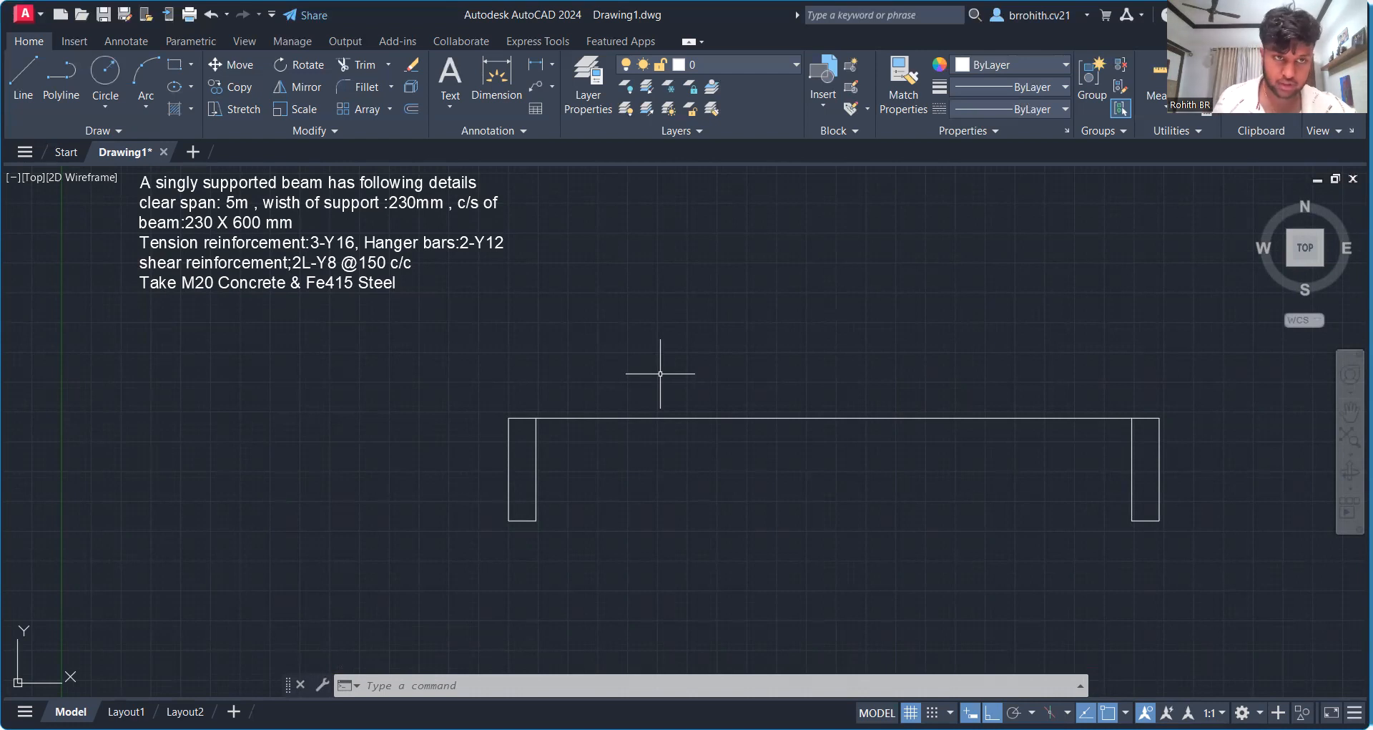
left_click(25, 78)
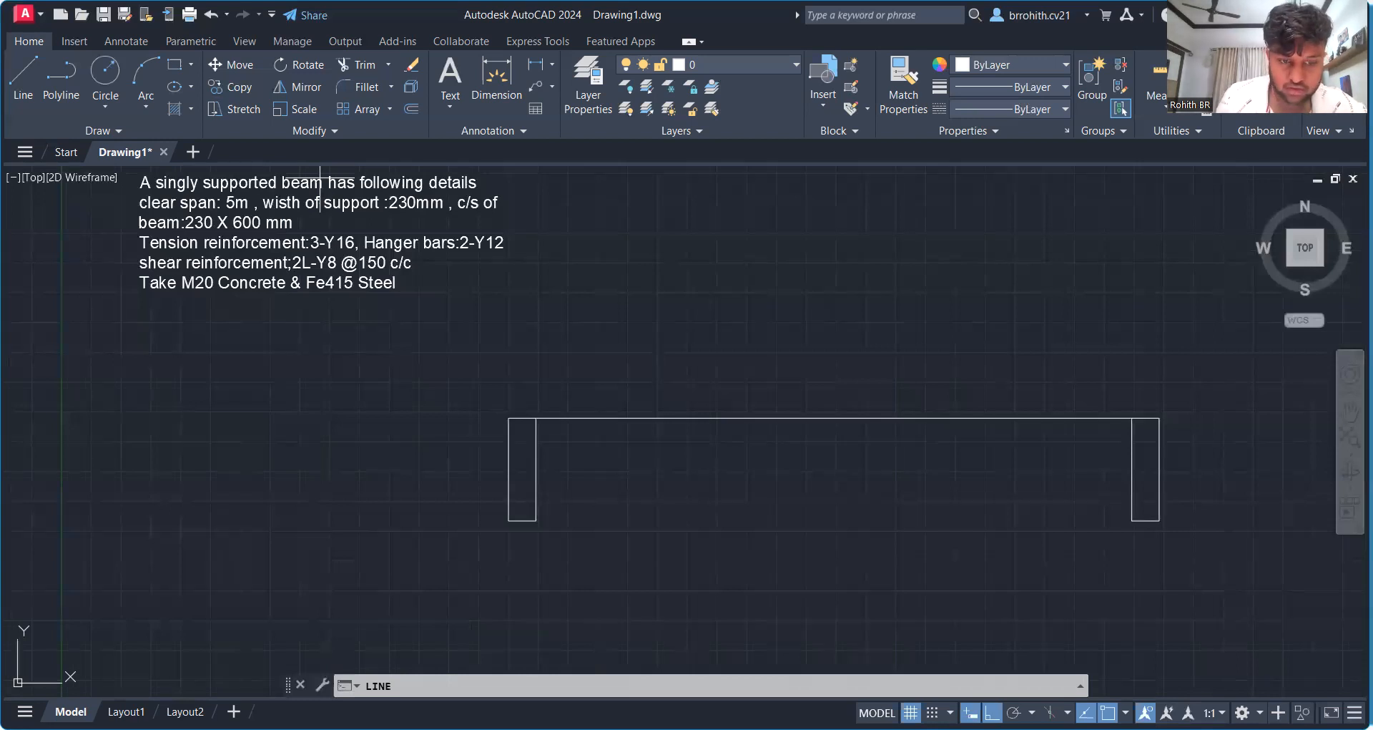
left_click(509, 418)
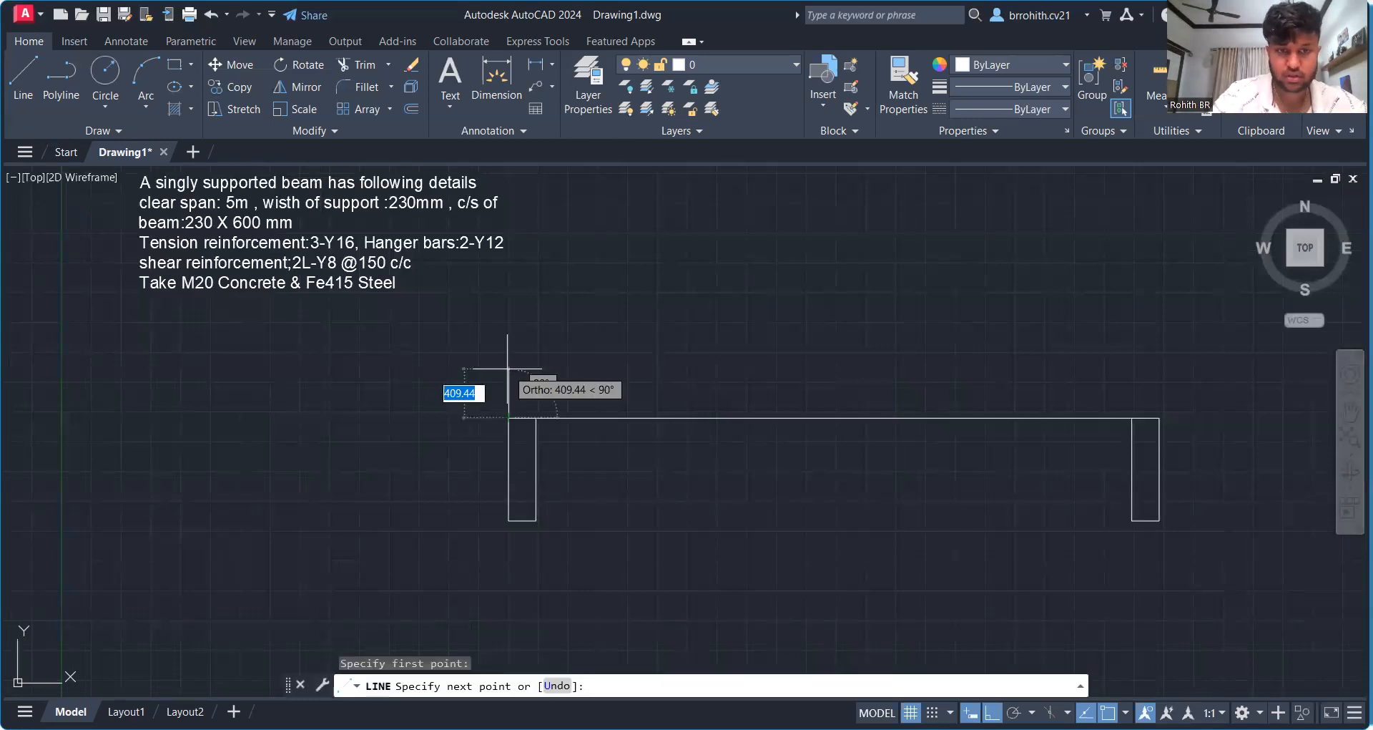
type("600")
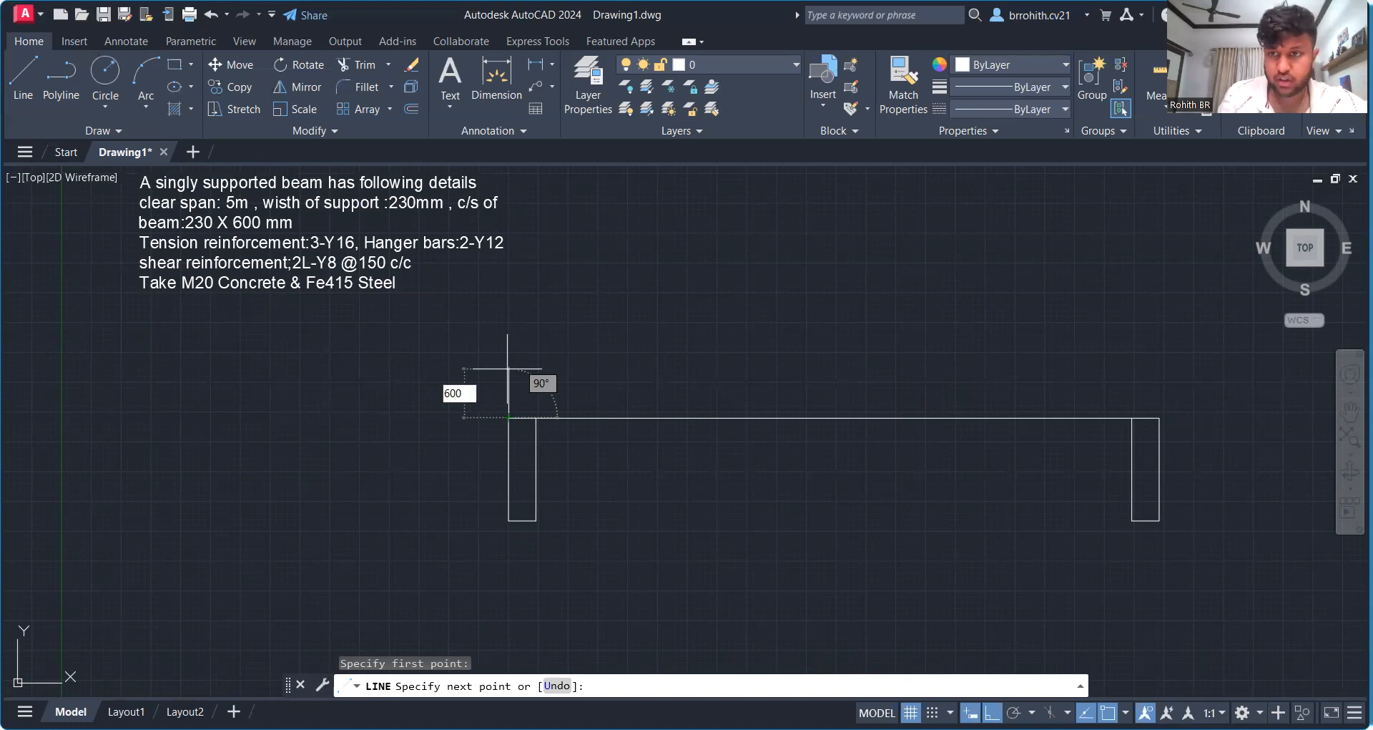
key("Return")
left_click(1158, 347)
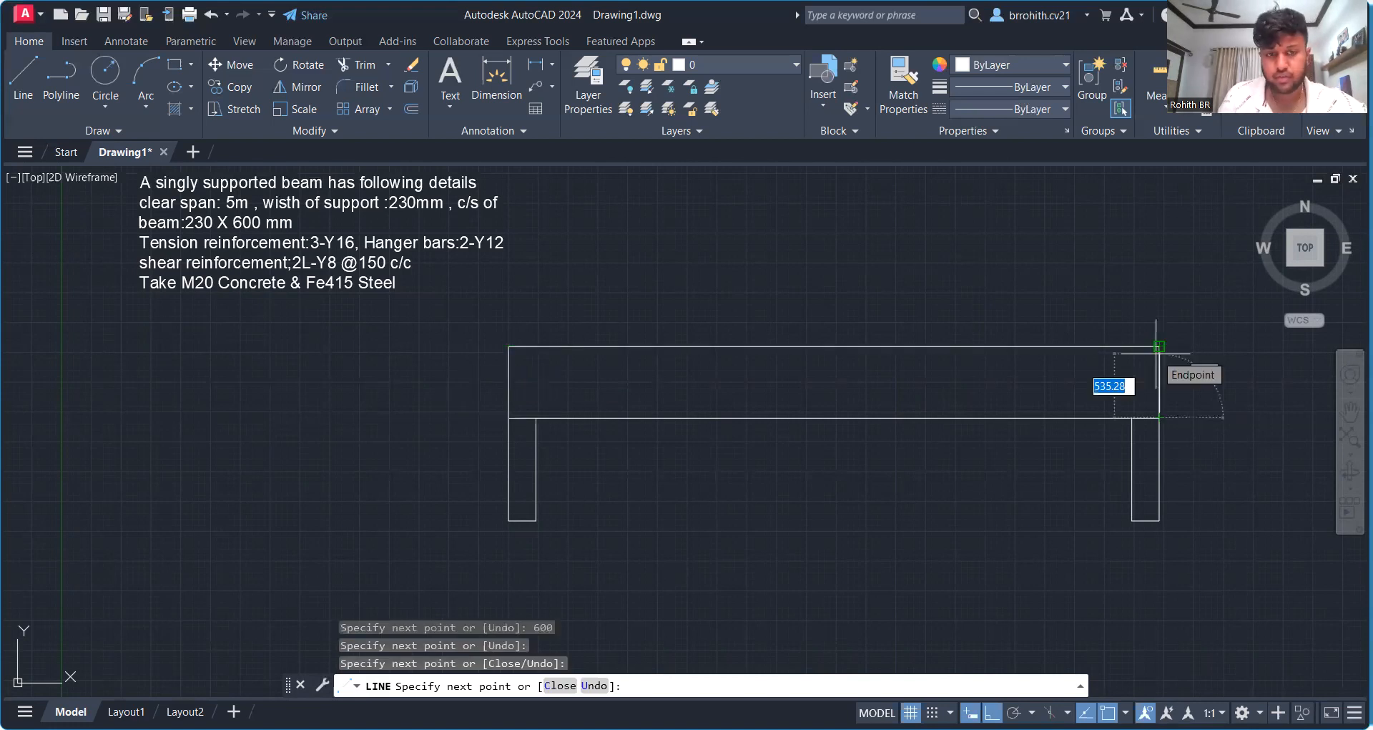
key("Escape")
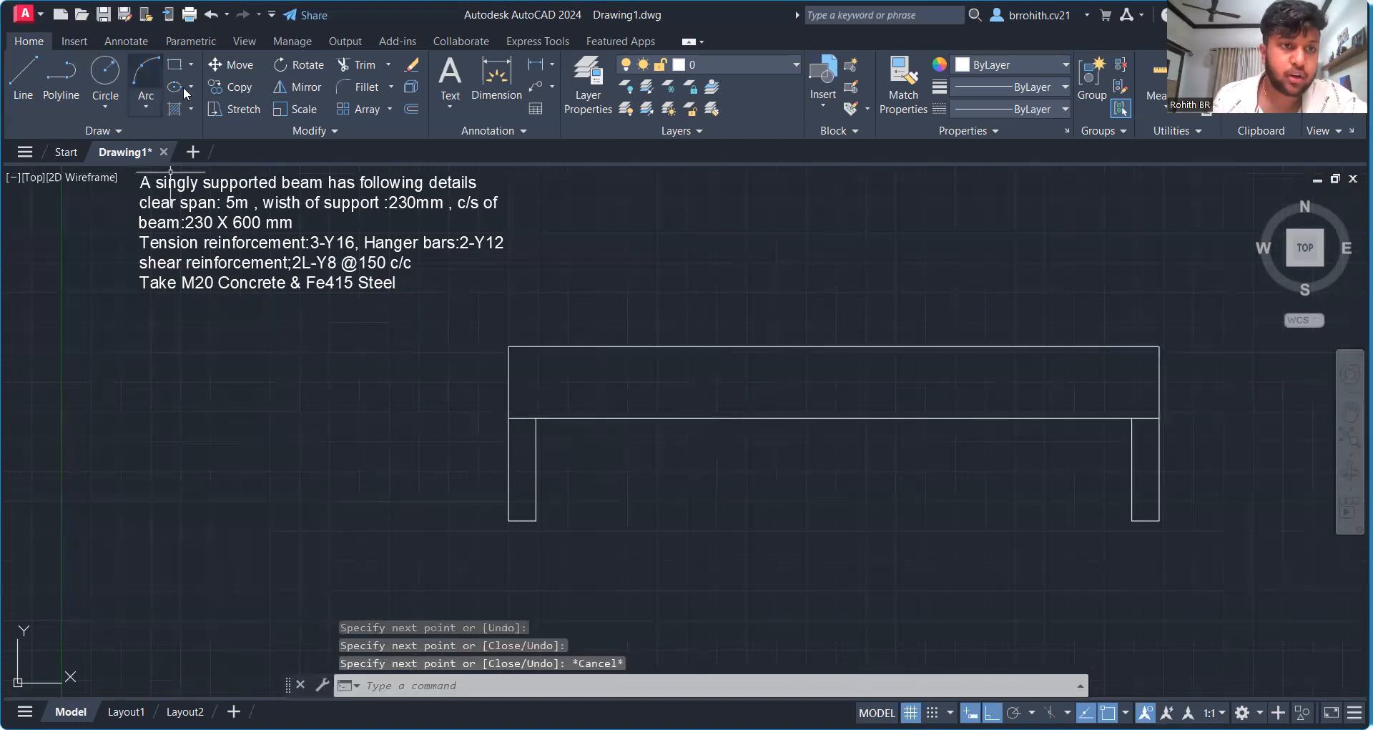
Step: Offset the edges of the beam outline 25 mm inward as the concrete cover lines
left_click(413, 110)
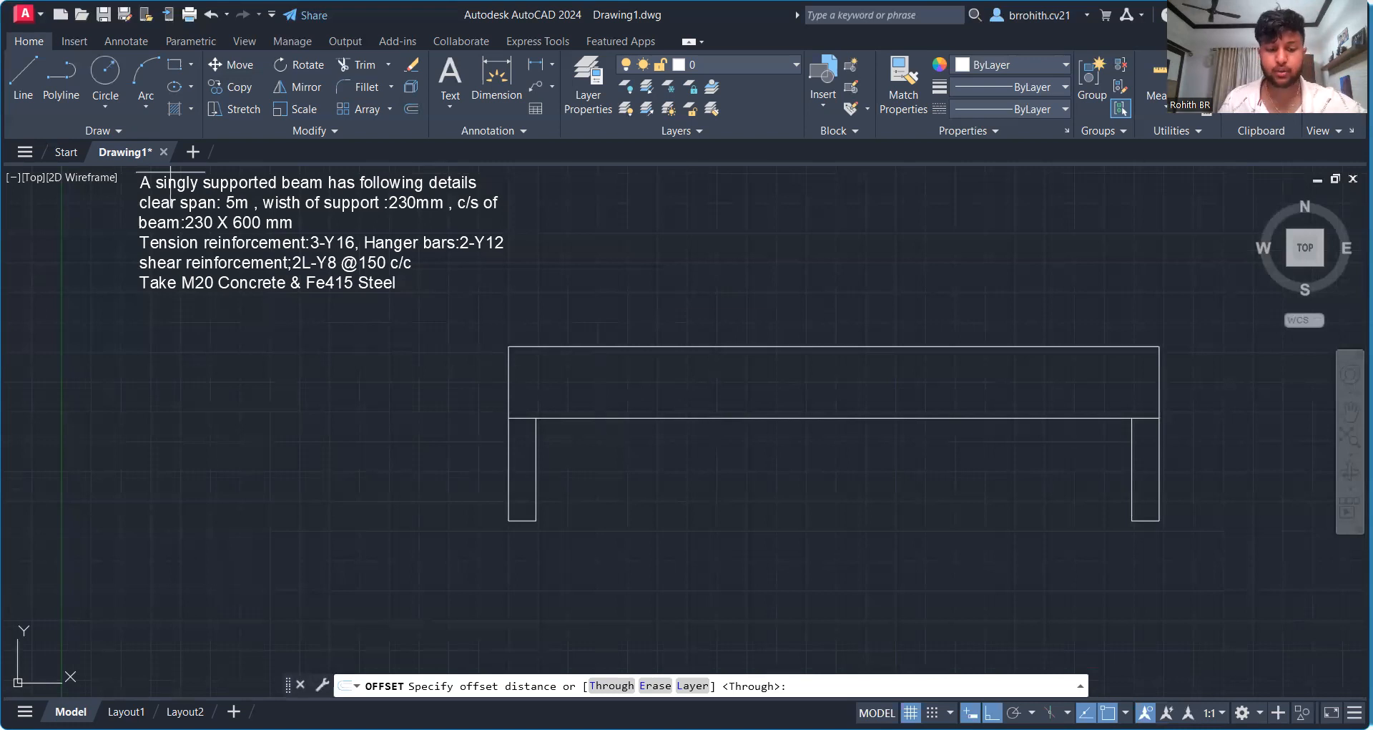
type("25")
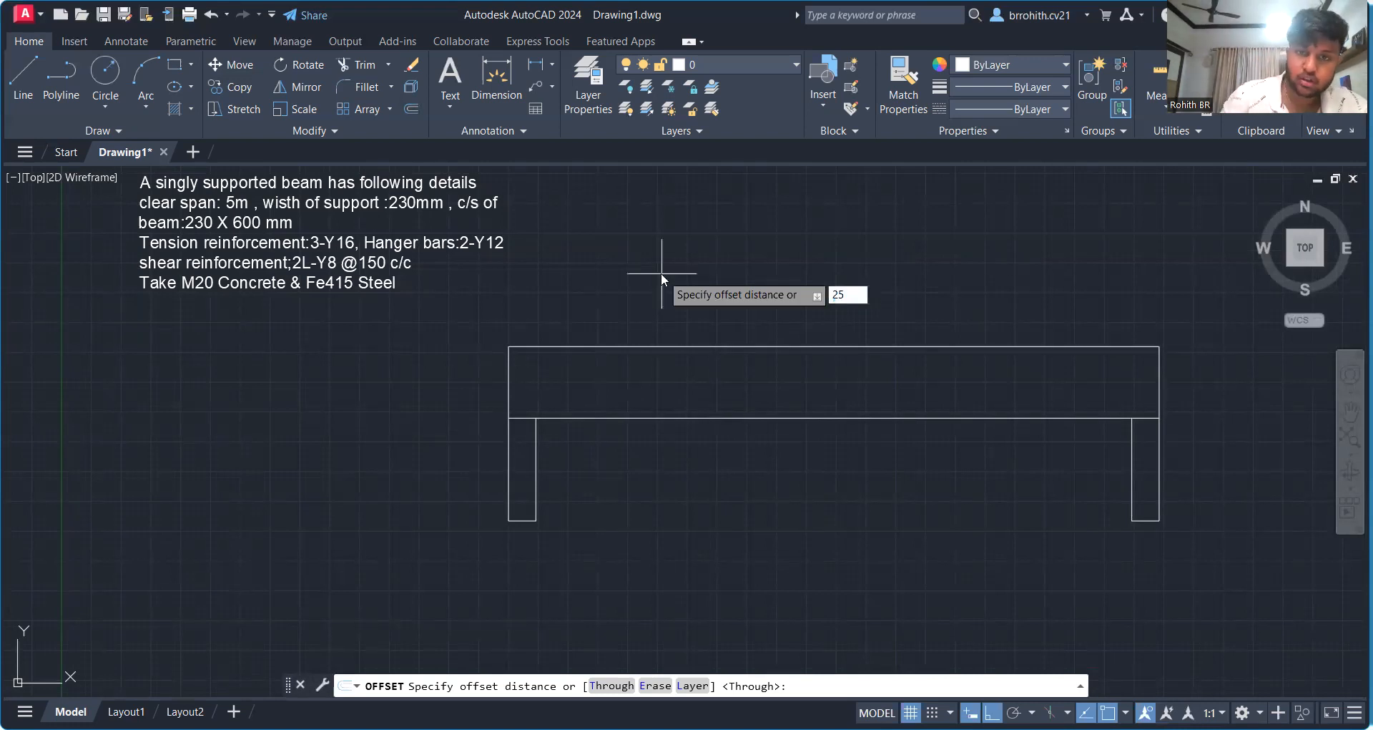
key("Return")
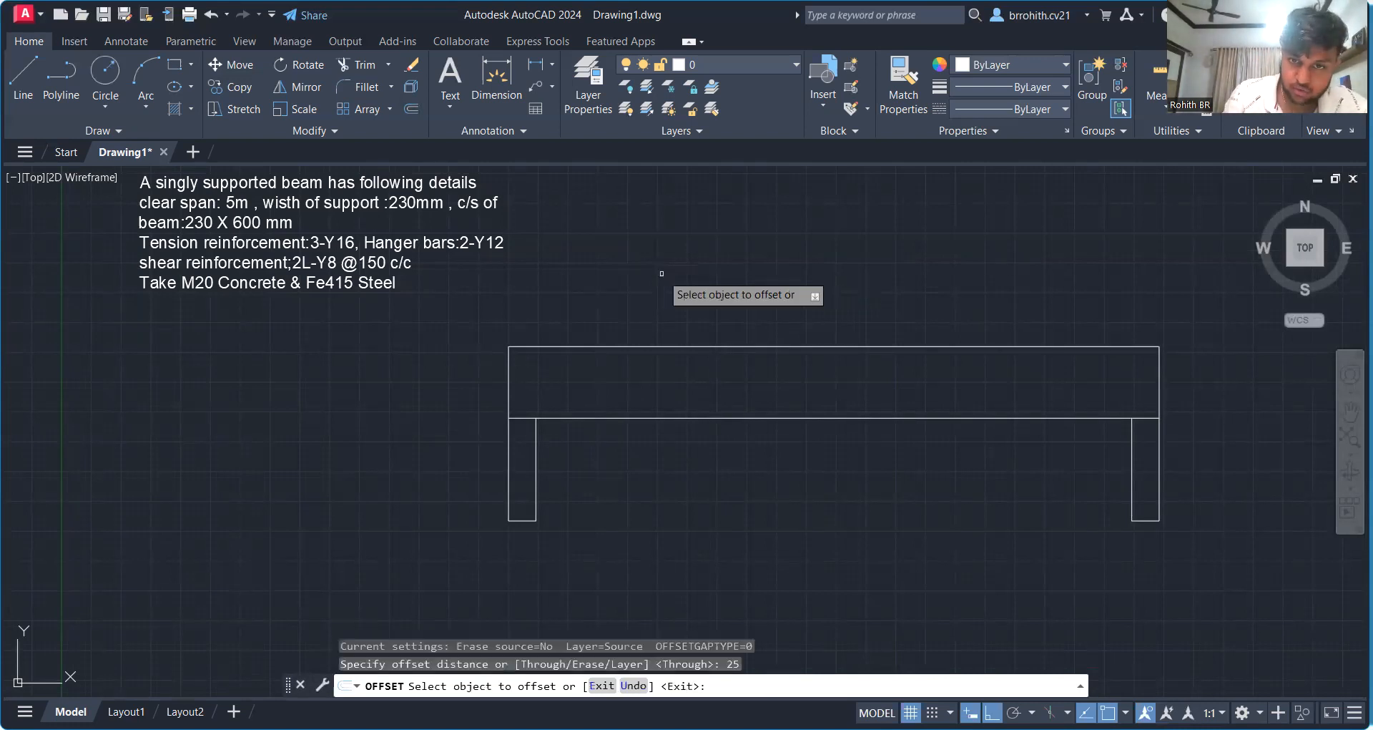
left_click(709, 417)
scroll(559, 403, "up", 4)
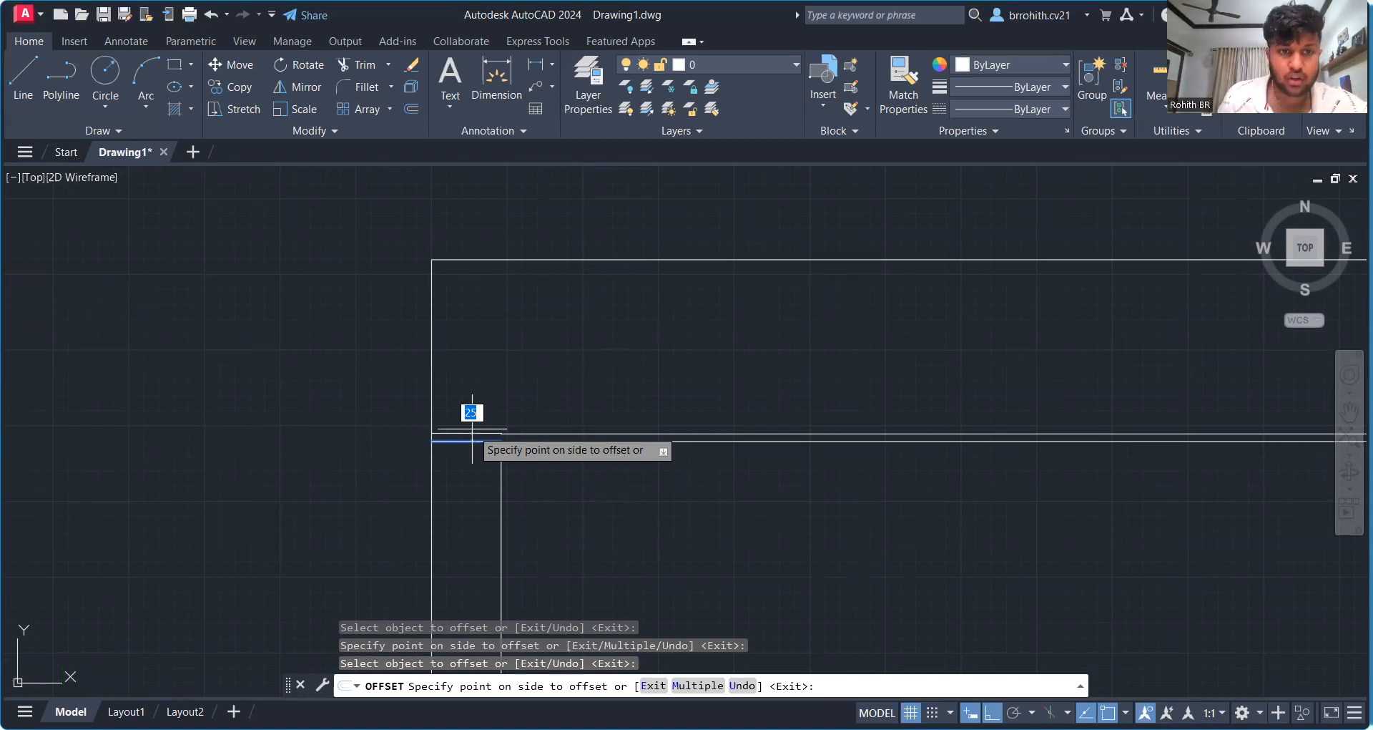
left_click(473, 429)
scroll(472, 429, "down", 3)
middle_click_drag(830, 350, 736, 346)
scroll(736, 346, "up", 4)
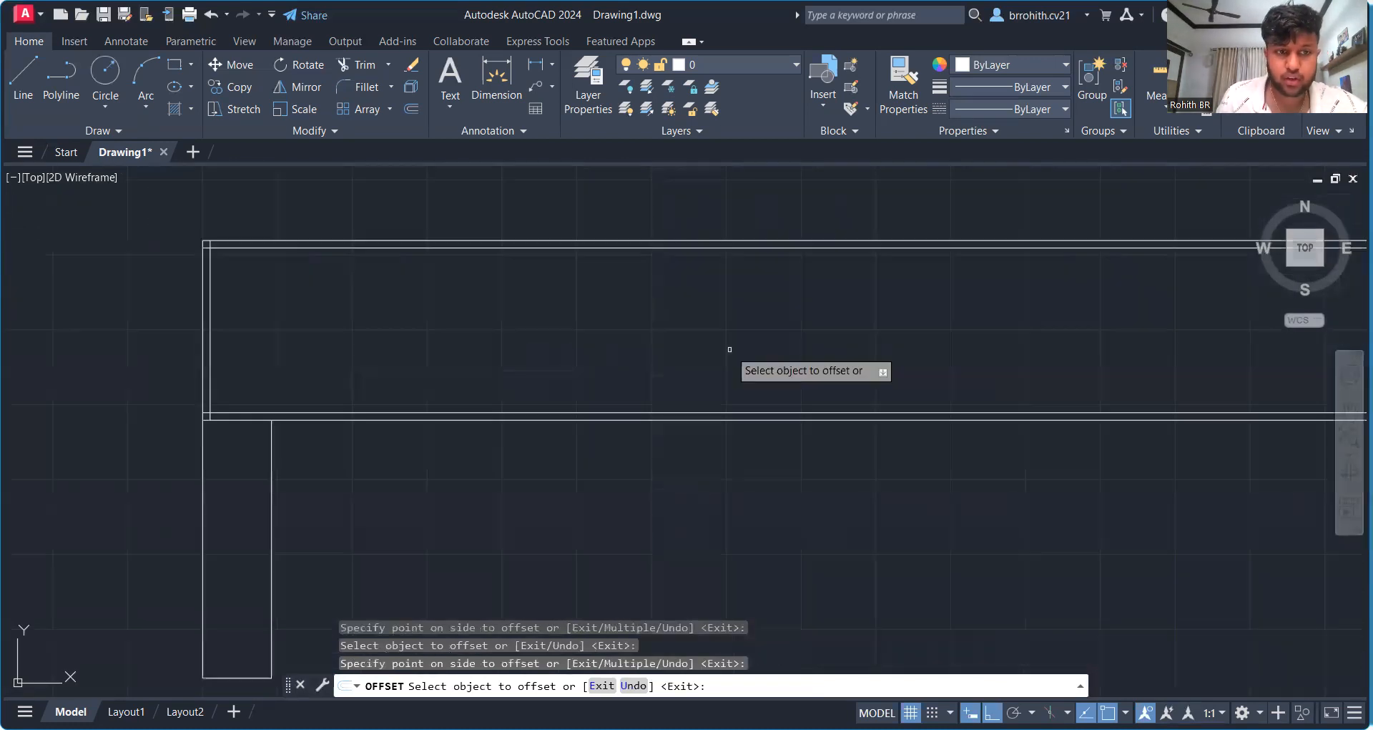
scroll(729, 349, "down", 2)
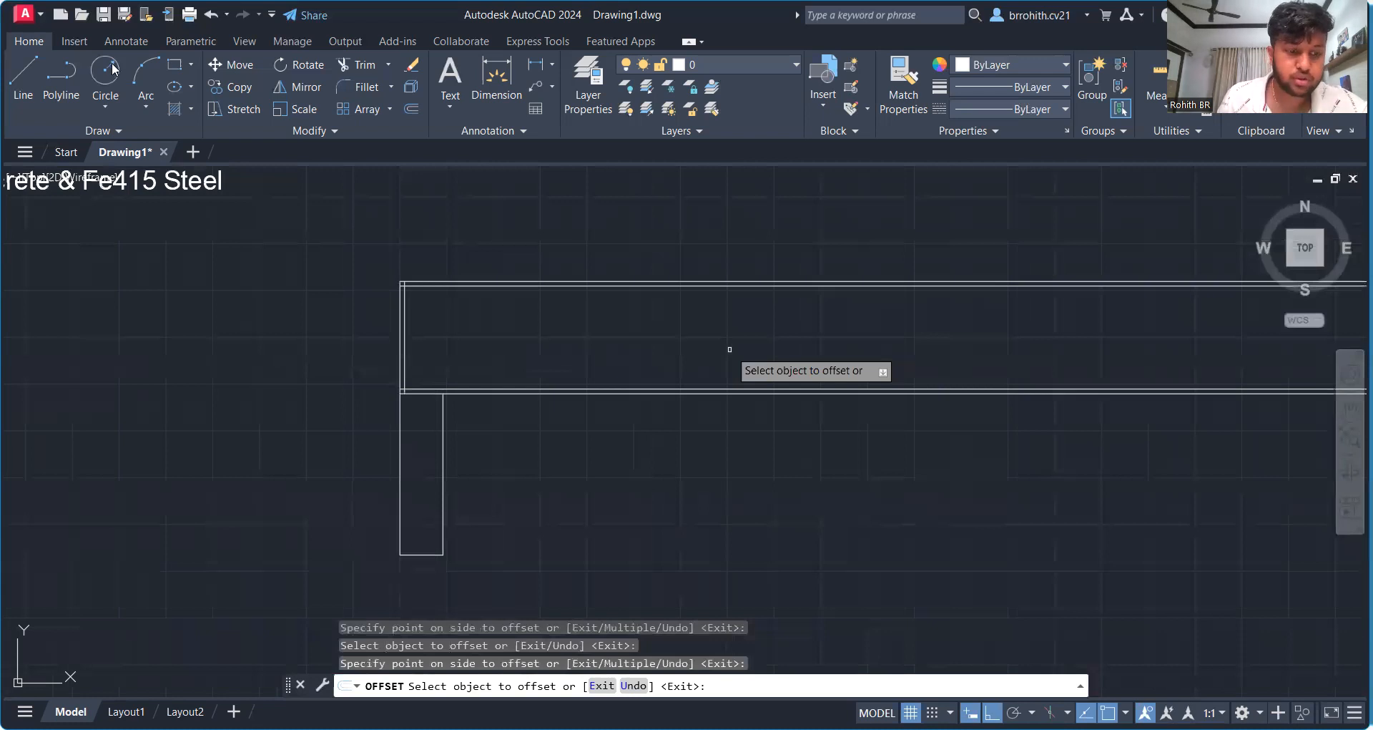
key("Escape")
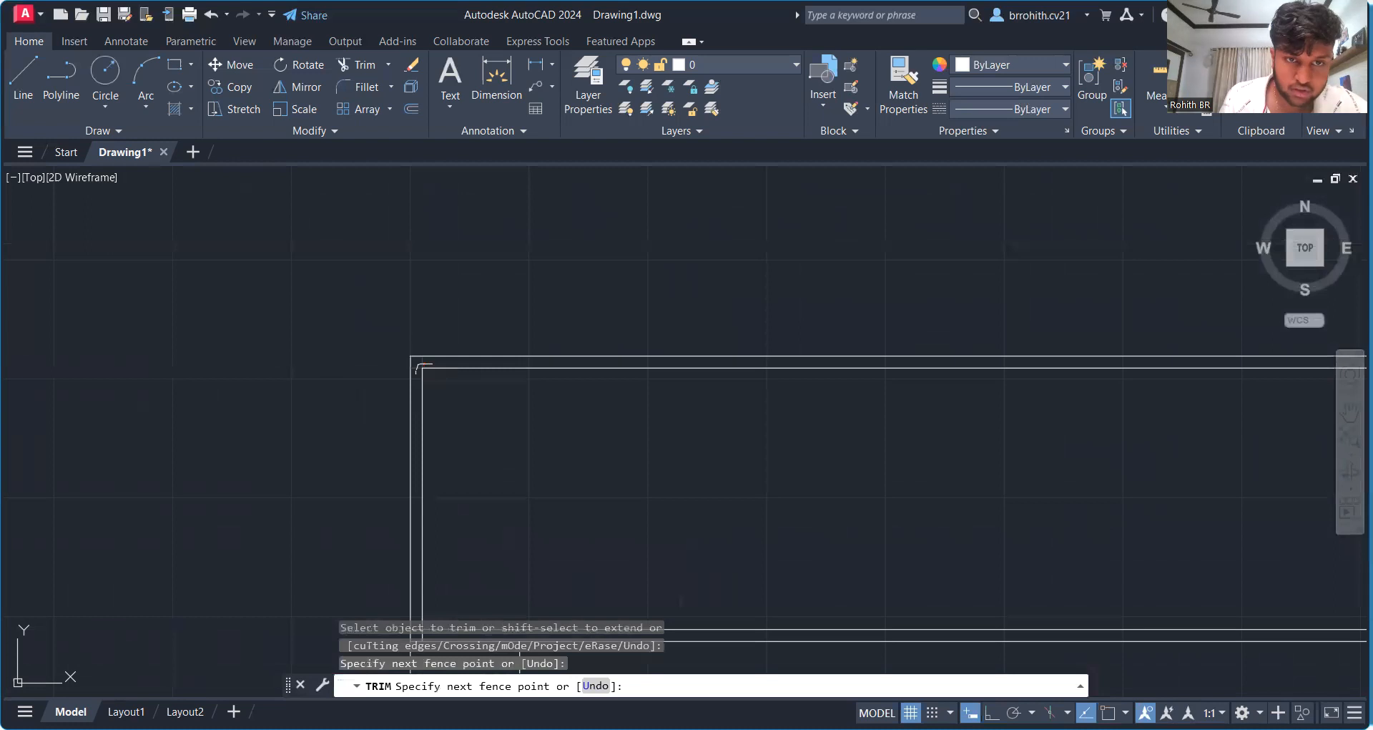
Step: Trim the overlapping ends of the inner cover lines at the beam's corners
key("Return")
middle_click_drag(448, 221, 431, 291)
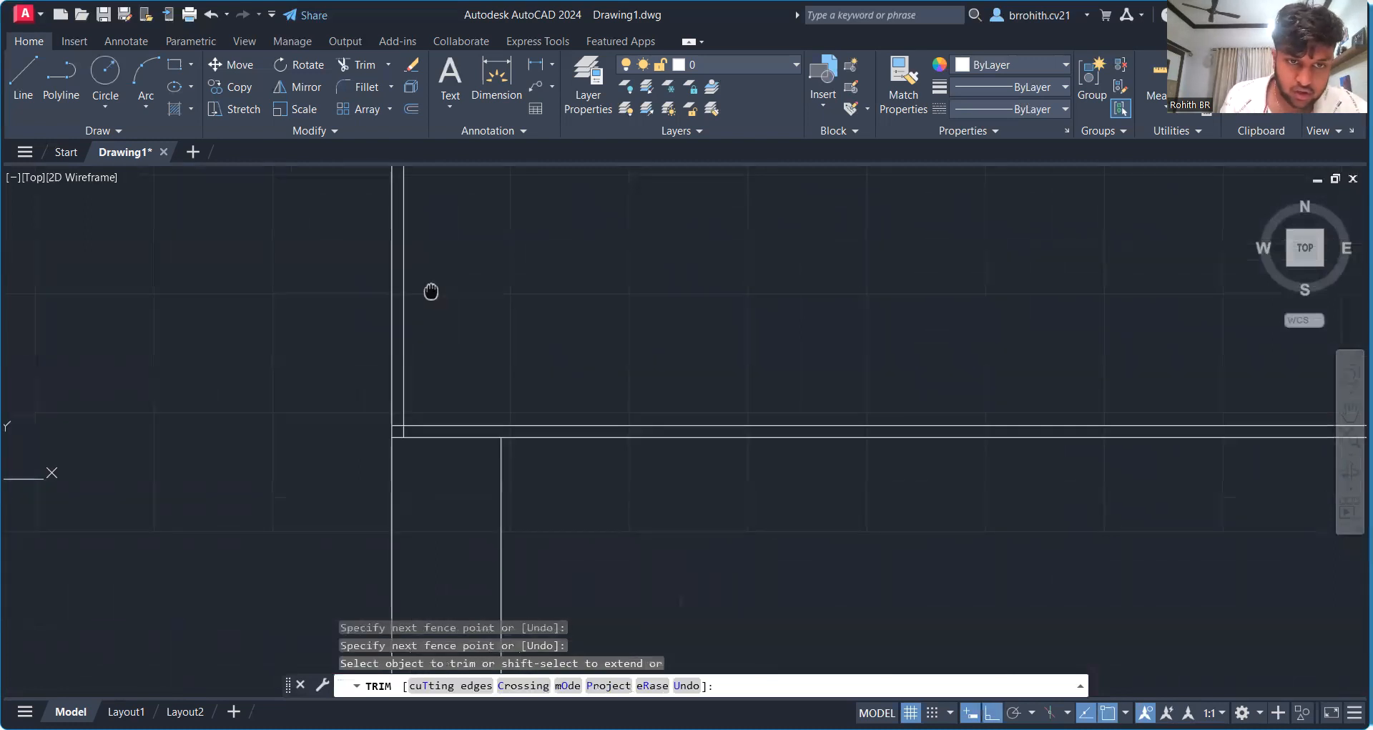
left_click(398, 425)
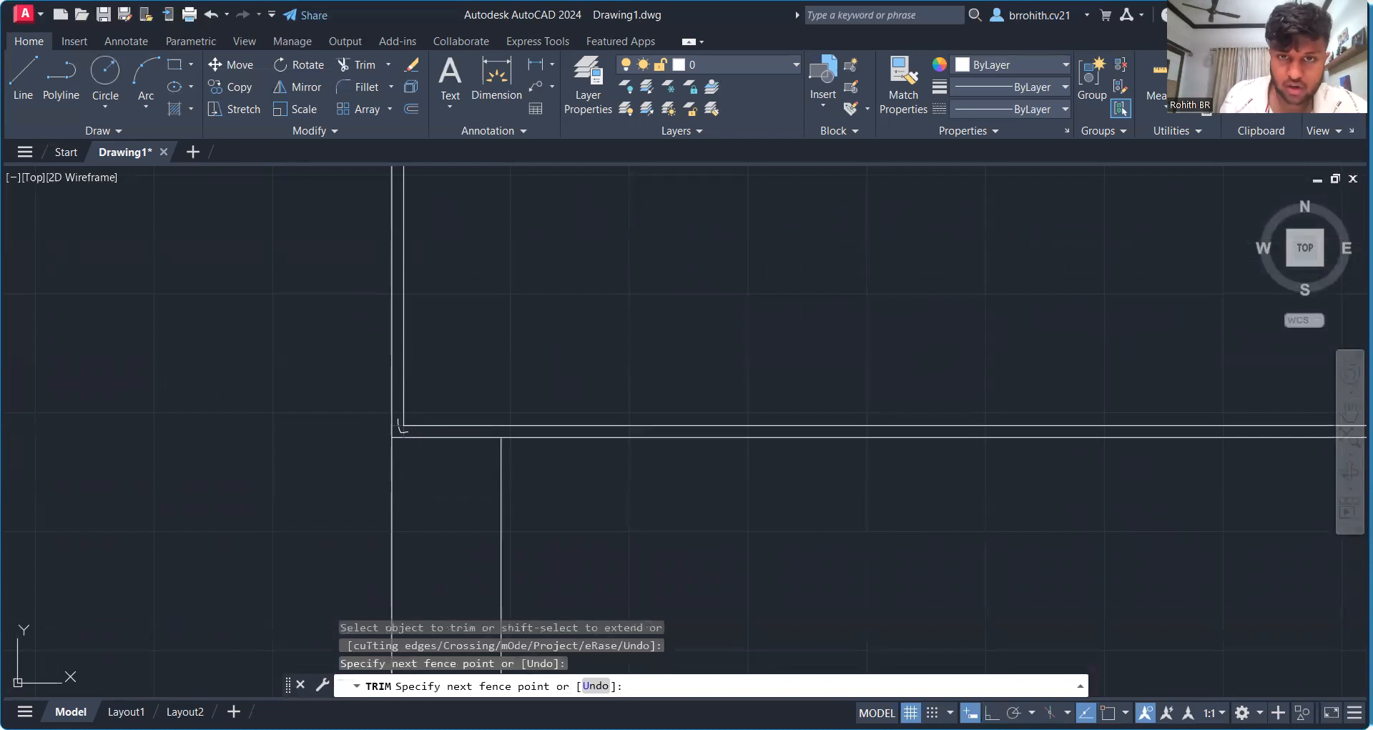
middle_click_drag(401, 428, 715, 256)
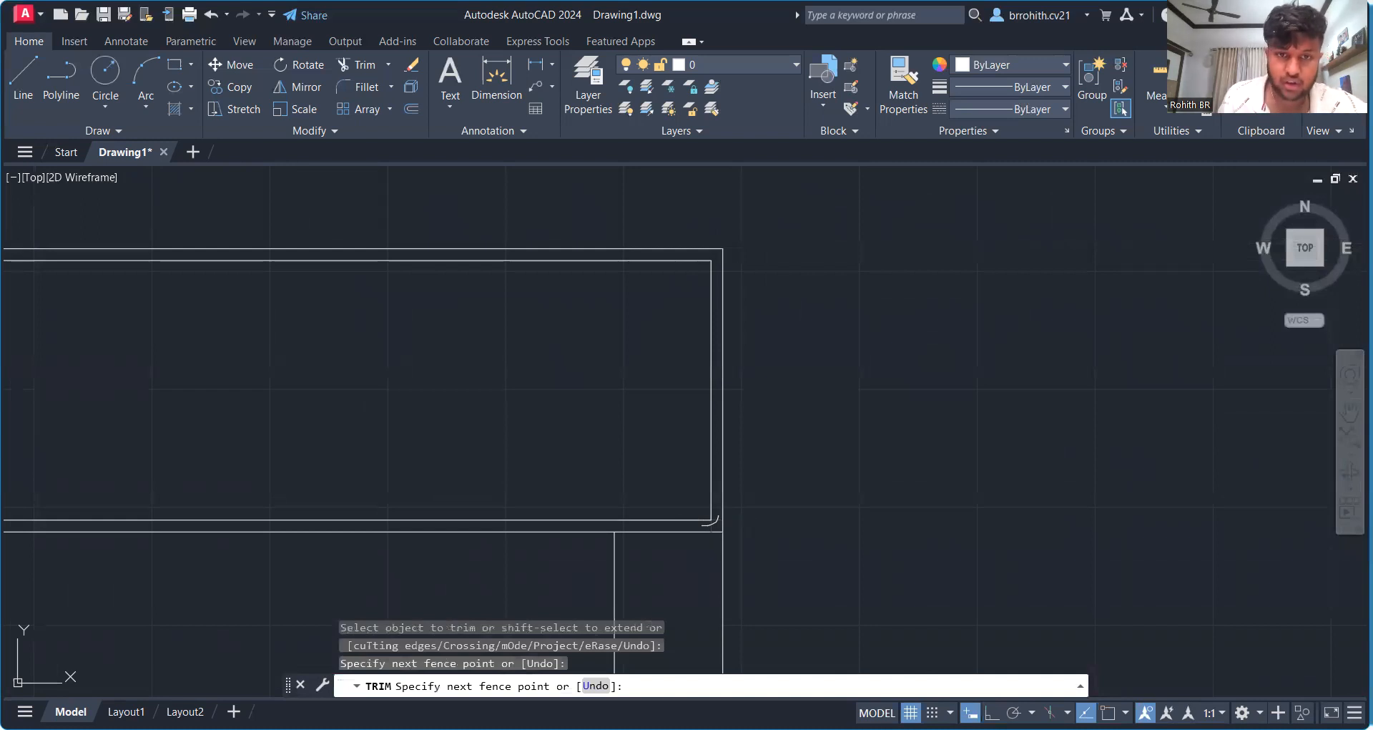
Step: Finish trimming the cover lines where they overrun at the beam's lower right corner
key("Return")
scroll(782, 390, "down", 5)
middle_click_drag(782, 390, 1018, 390)
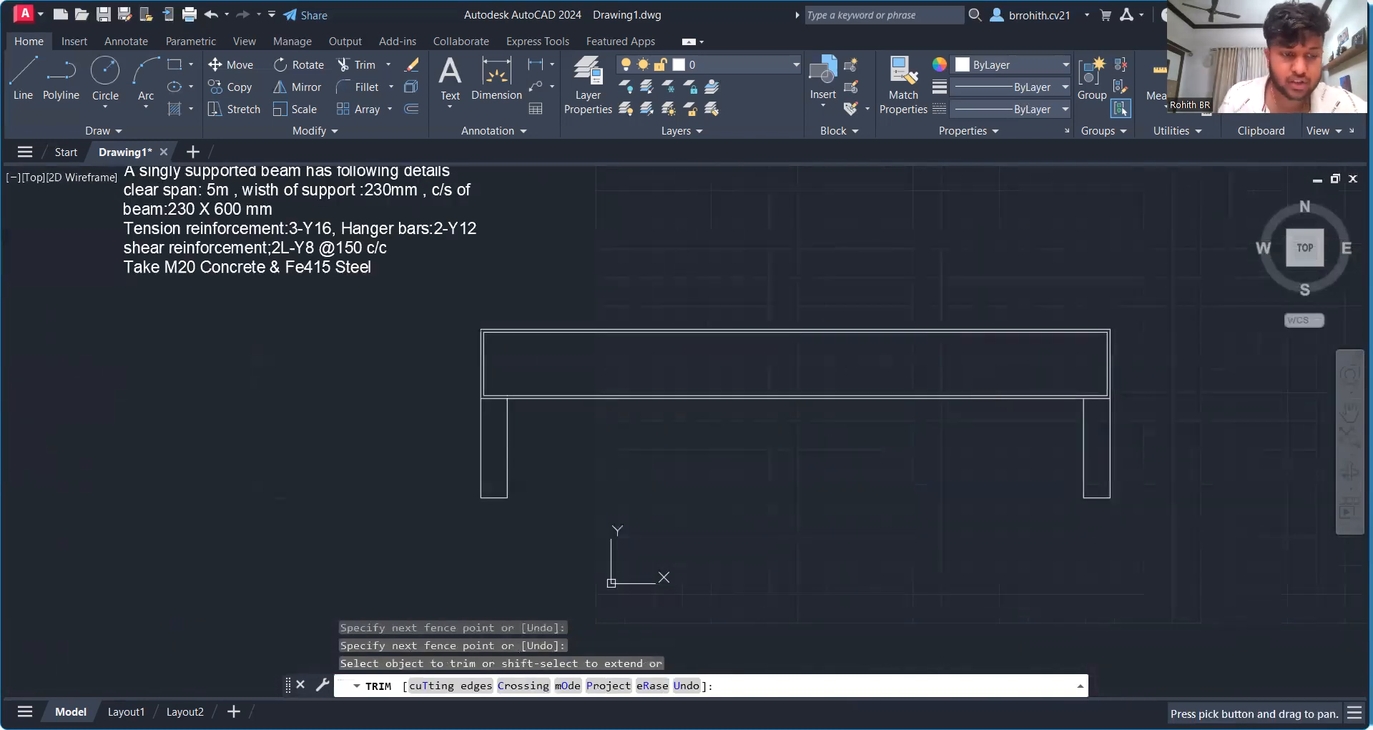
key("Escape")
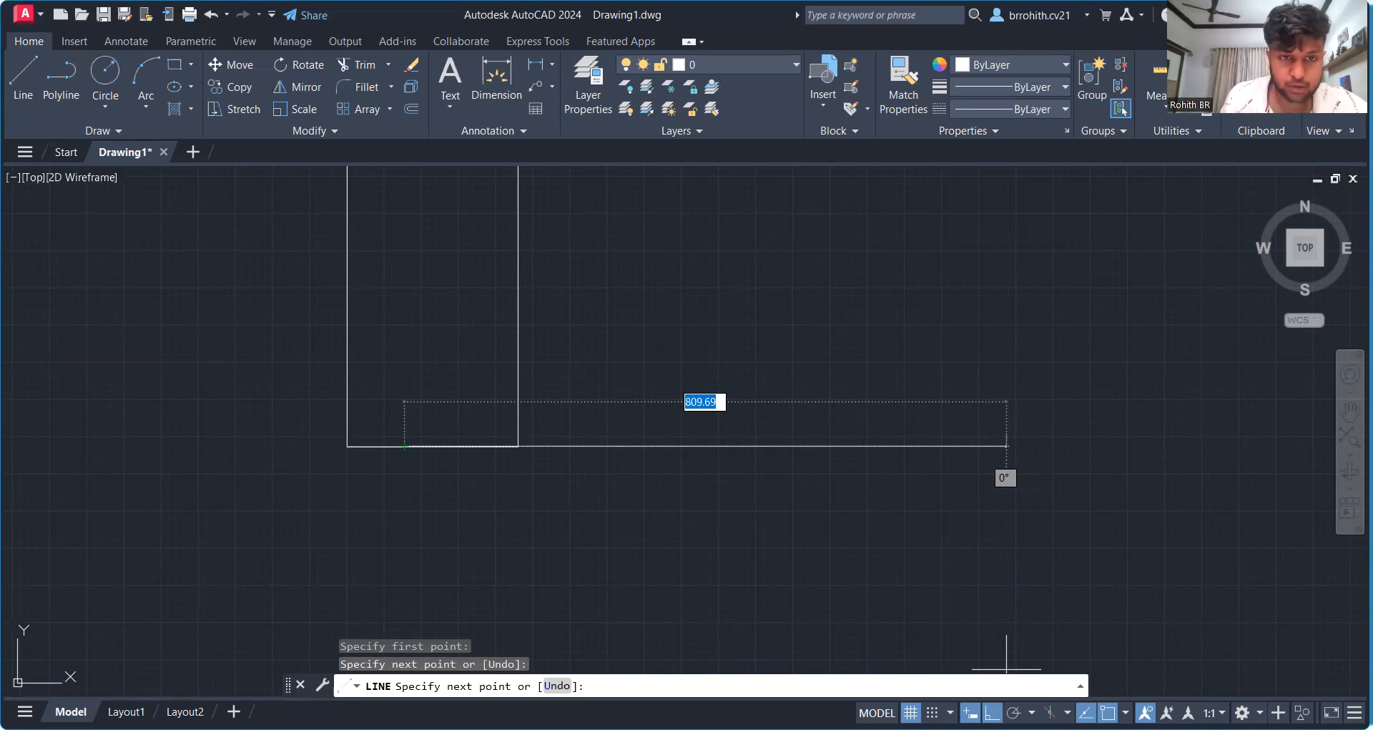
Step: Add a zigzag break symbol to the base line of both supports, trimming the base line inside the symbols
key("Escape")
scroll(668, 411, "down", 3)
mouse_move(668, 411)
middle_mouse_down()
mouse_move(761, 414)
mouse_move(181, 401)
middle_mouse_up()
mouse_move(616, 401)
middle_mouse_down()
mouse_move(573, 423)
mouse_move(187, 398)
middle_mouse_up()
scroll(329, 372, "up", 1)
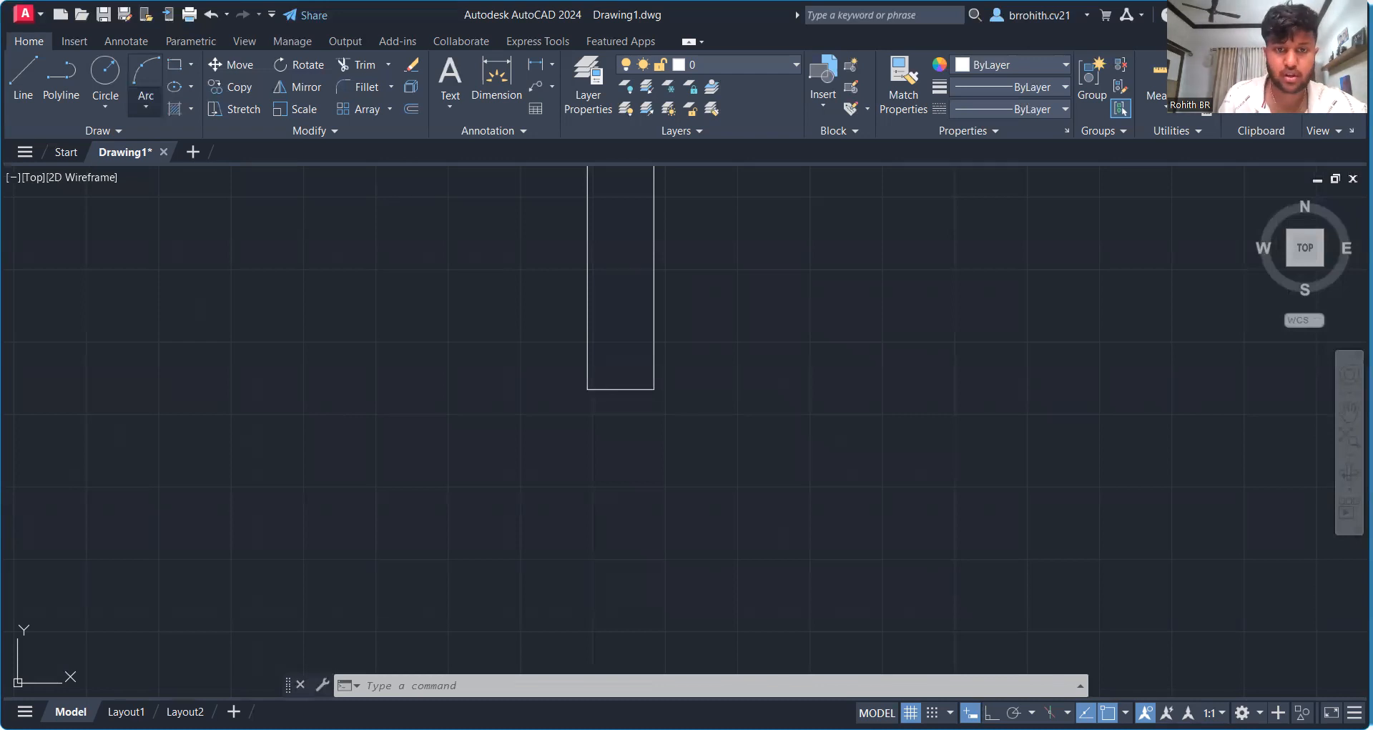
key("Escape")
scroll(463, 186, "down", 5)
scroll(463, 186, "up", 3)
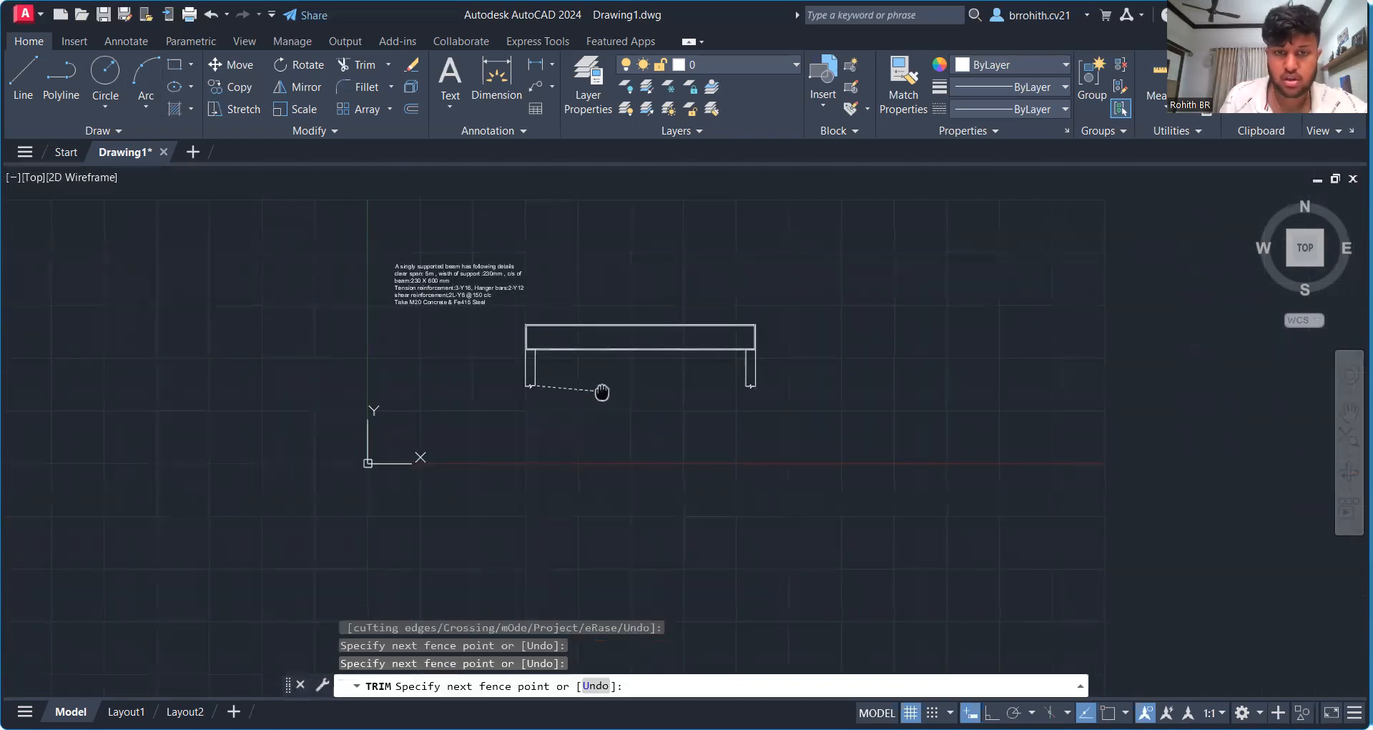
key("Escape")
scroll(604, 376, "up", 6)
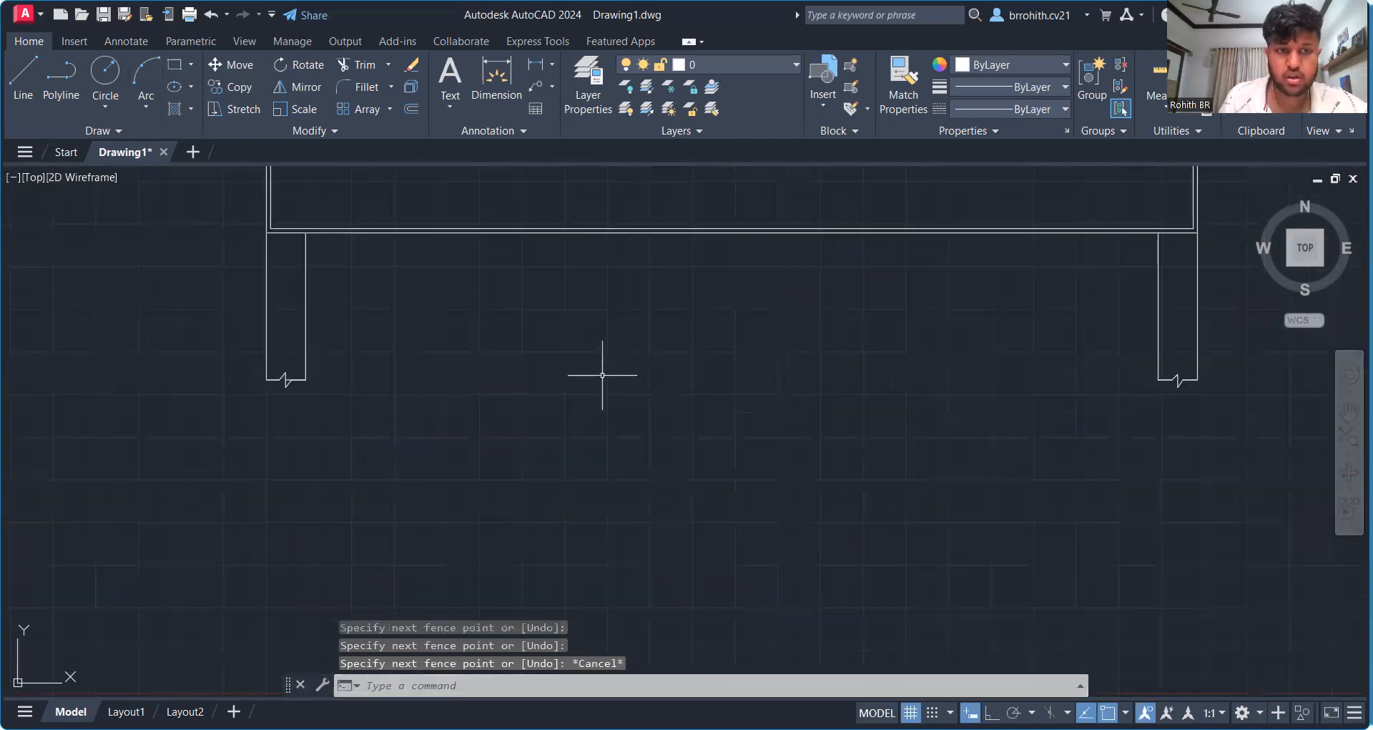
Step: Trim the leftover segment inside the break symbol at the base of the left support
mouse_move(582, 392)
middle_mouse_down()
mouse_move(294, 444)
mouse_move(435, 389)
middle_mouse_up()
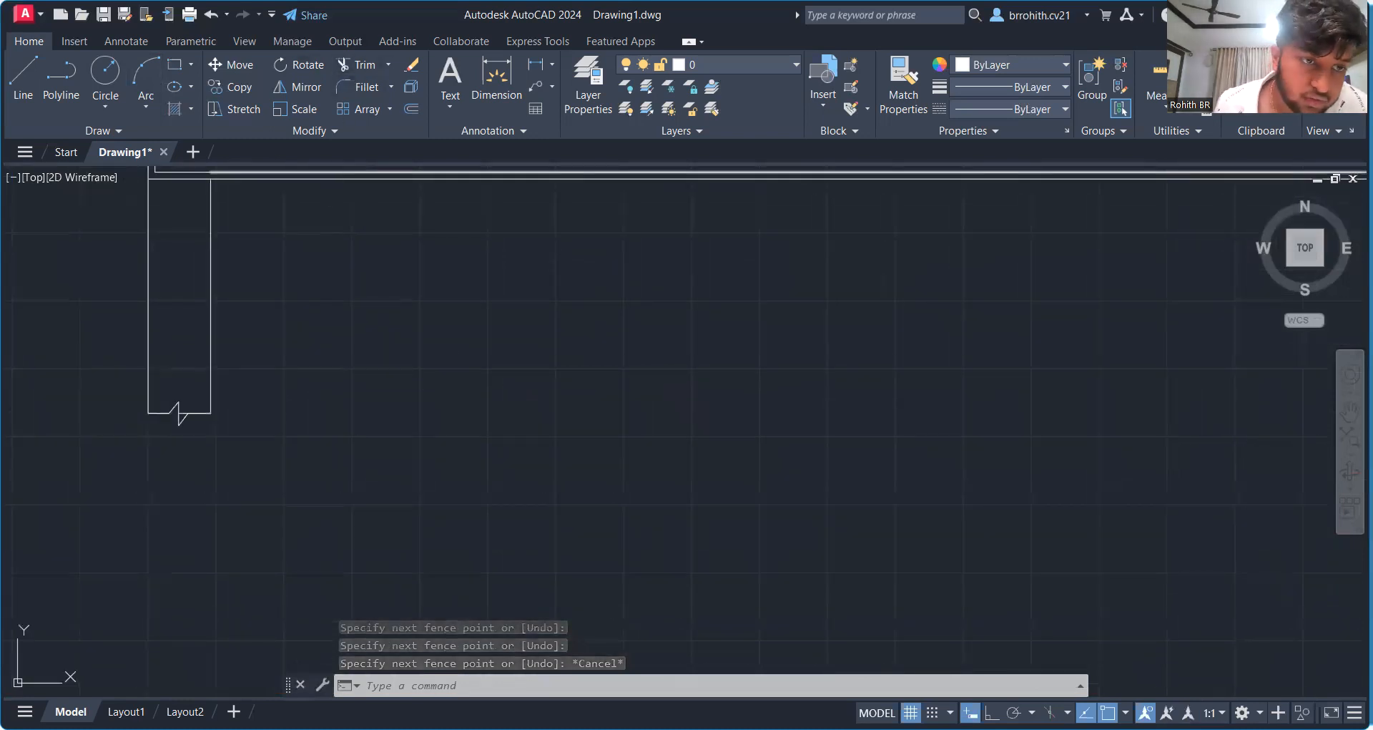
scroll(225, 344, "up", 4)
key("space")
left_click(121, 526)
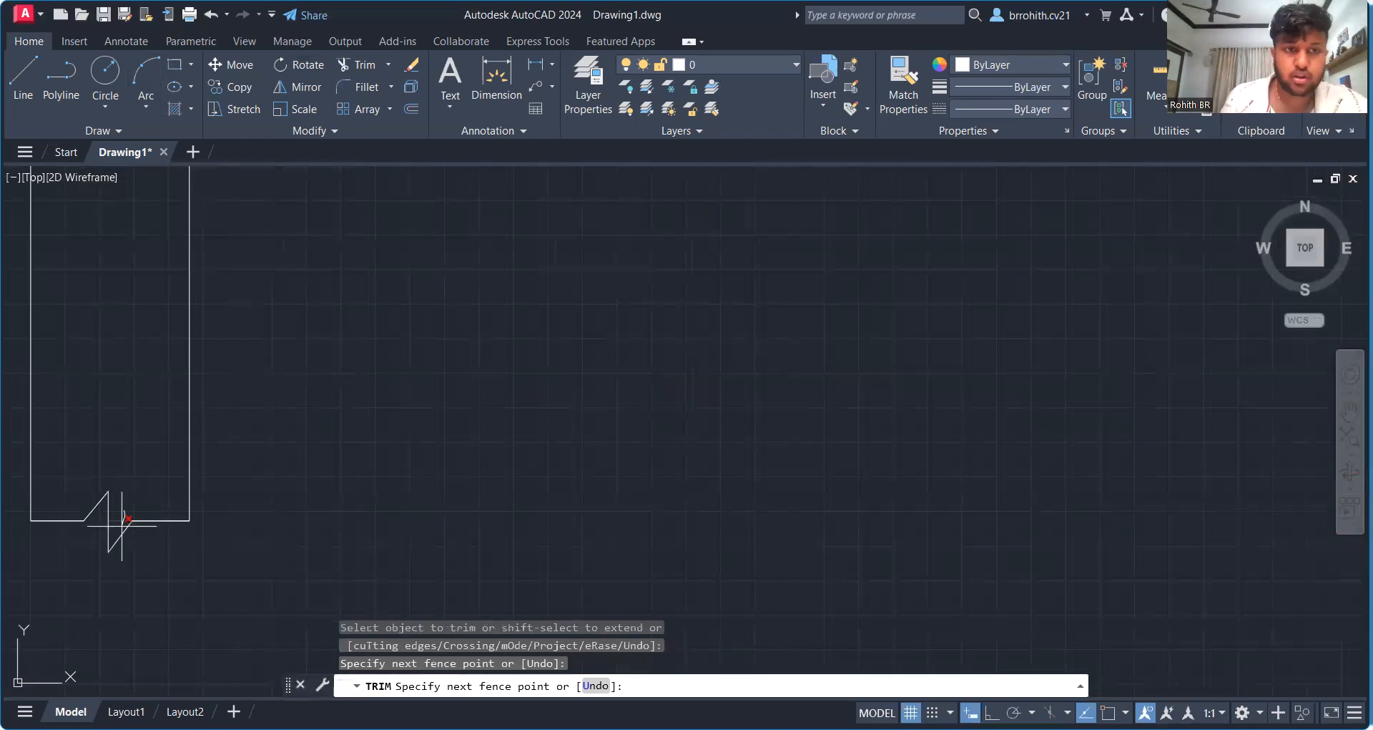
key("Escape")
scroll(436, 393, "down", 6)
scroll(647, 515, "down", 5)
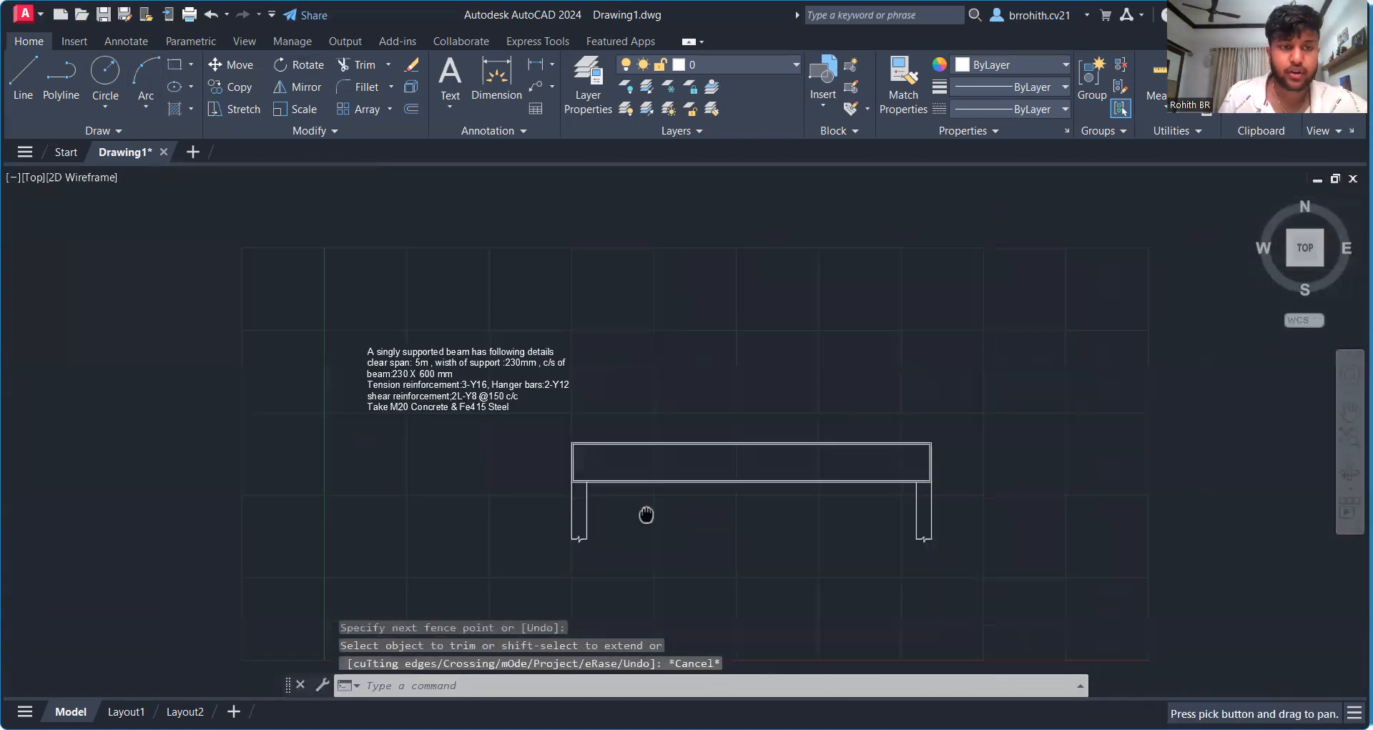
Step: Offset the left inner cover line repeatedly by 150 mm to draw the stirrups along the beam
scroll(472, 458, "up", 3)
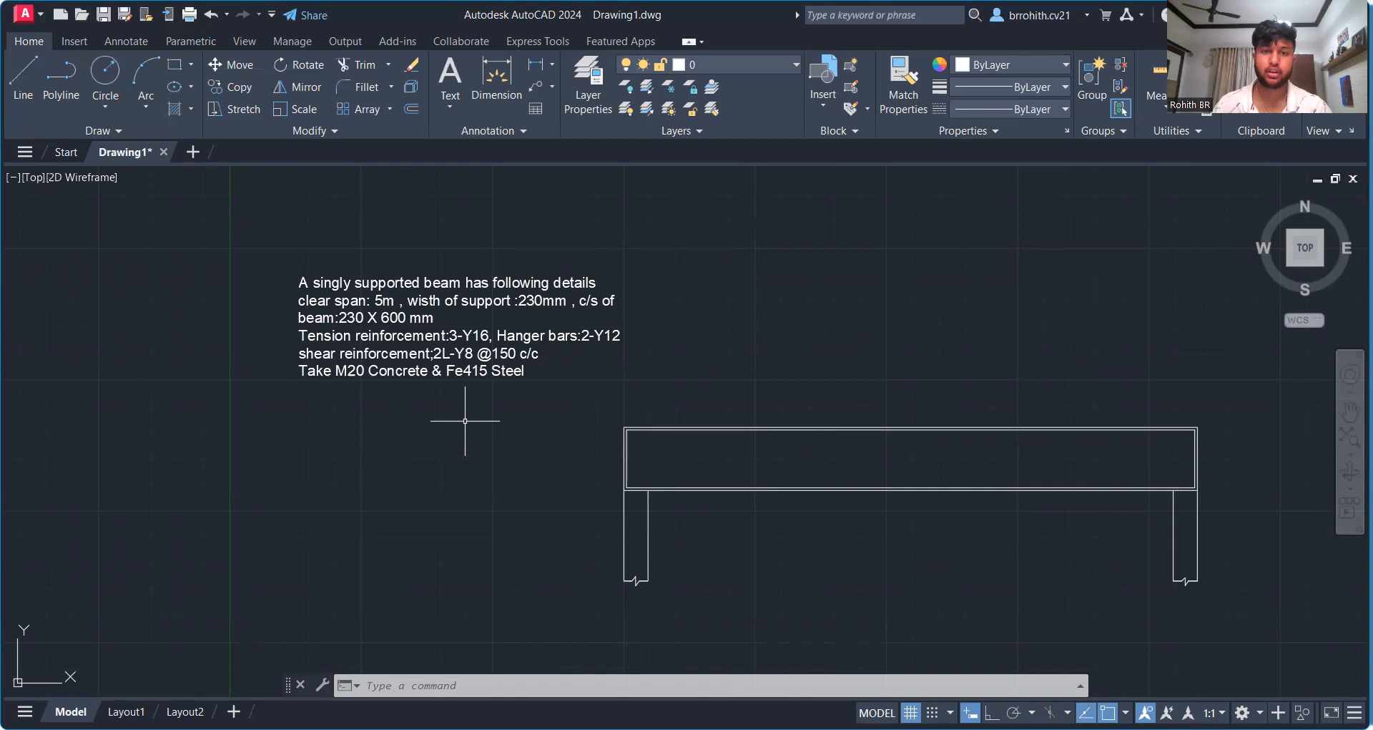
scroll(612, 385, "up", 2)
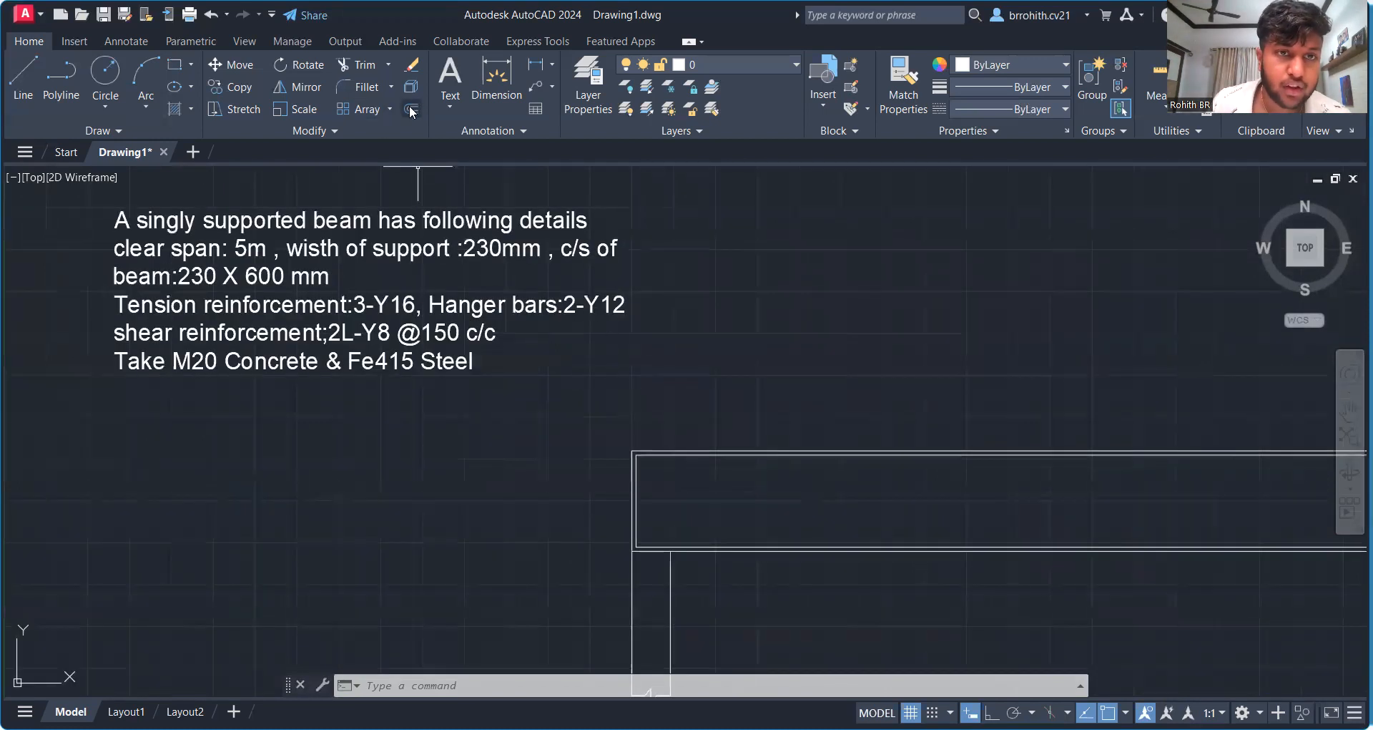
left_click(410, 108)
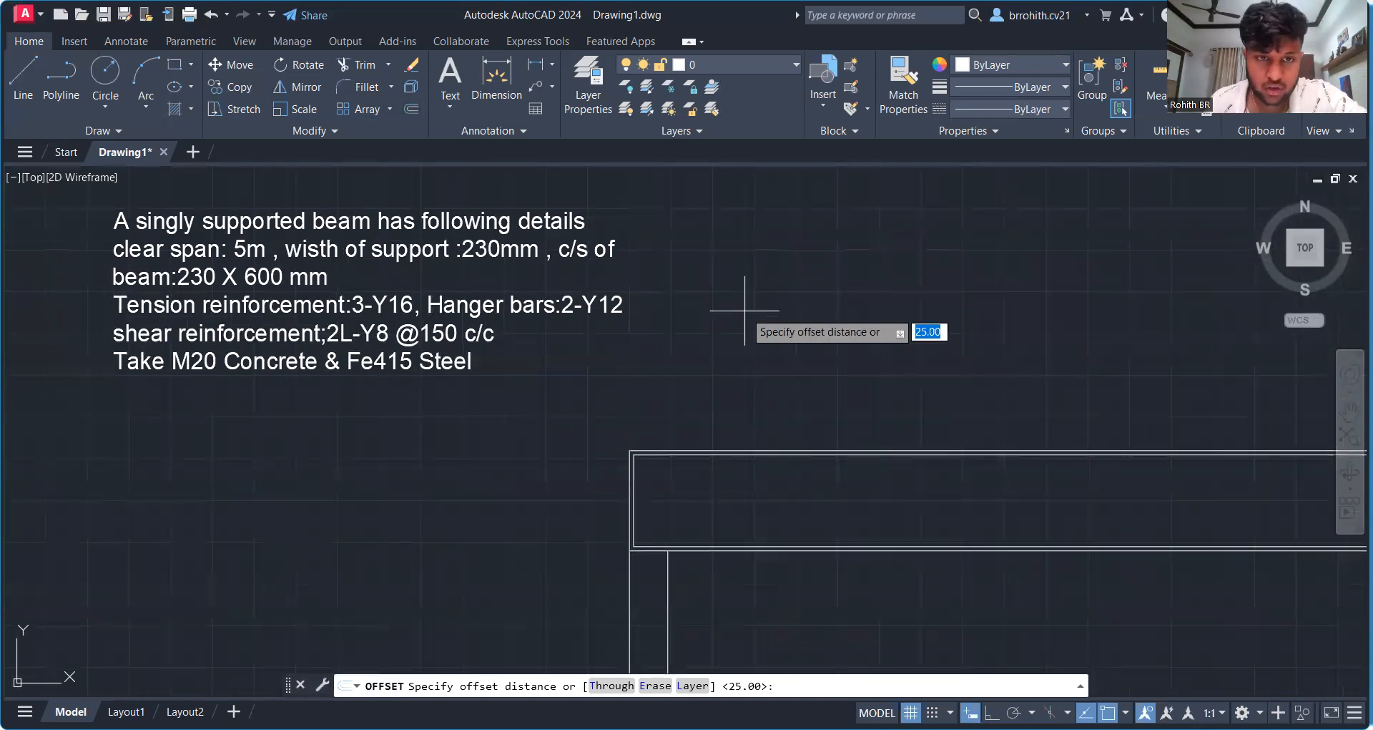
type("150")
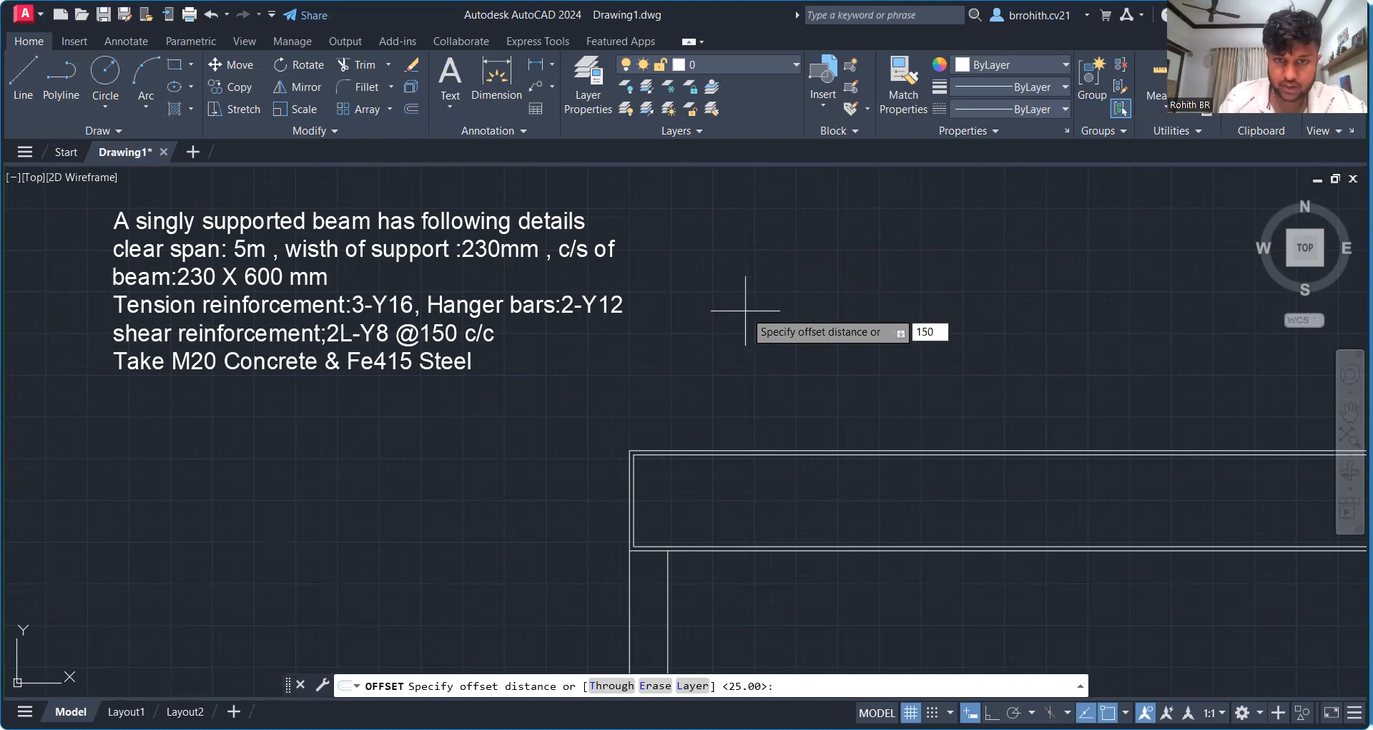
key("Return")
middle_click_drag(689, 471, 486, 324)
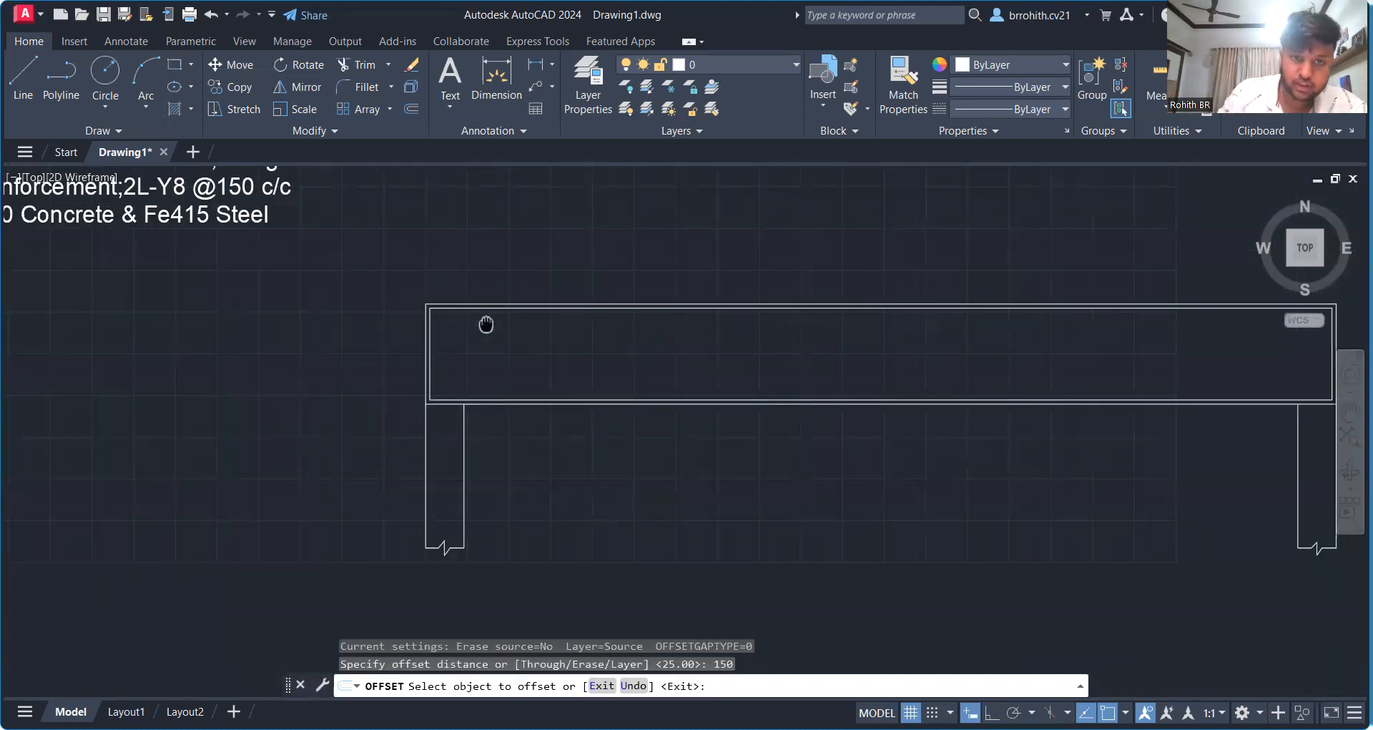
middle_click_drag(486, 324, 483, 323)
left_click(427, 345)
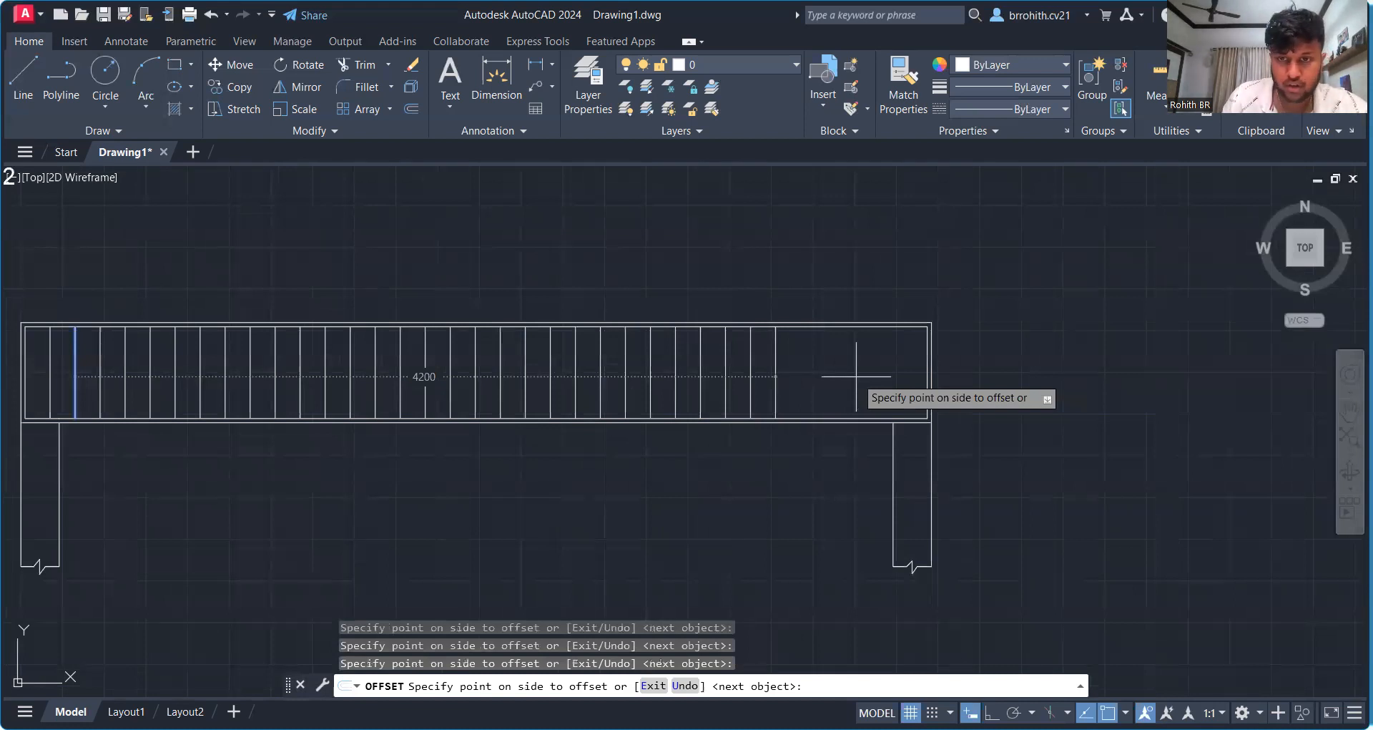
key("Escape")
scroll(738, 460, "down", 4)
Step: Trim away the vertical inner cover lines at both ends of the beam, keeping the top and bottom bars
scroll(573, 475, "up", 8)
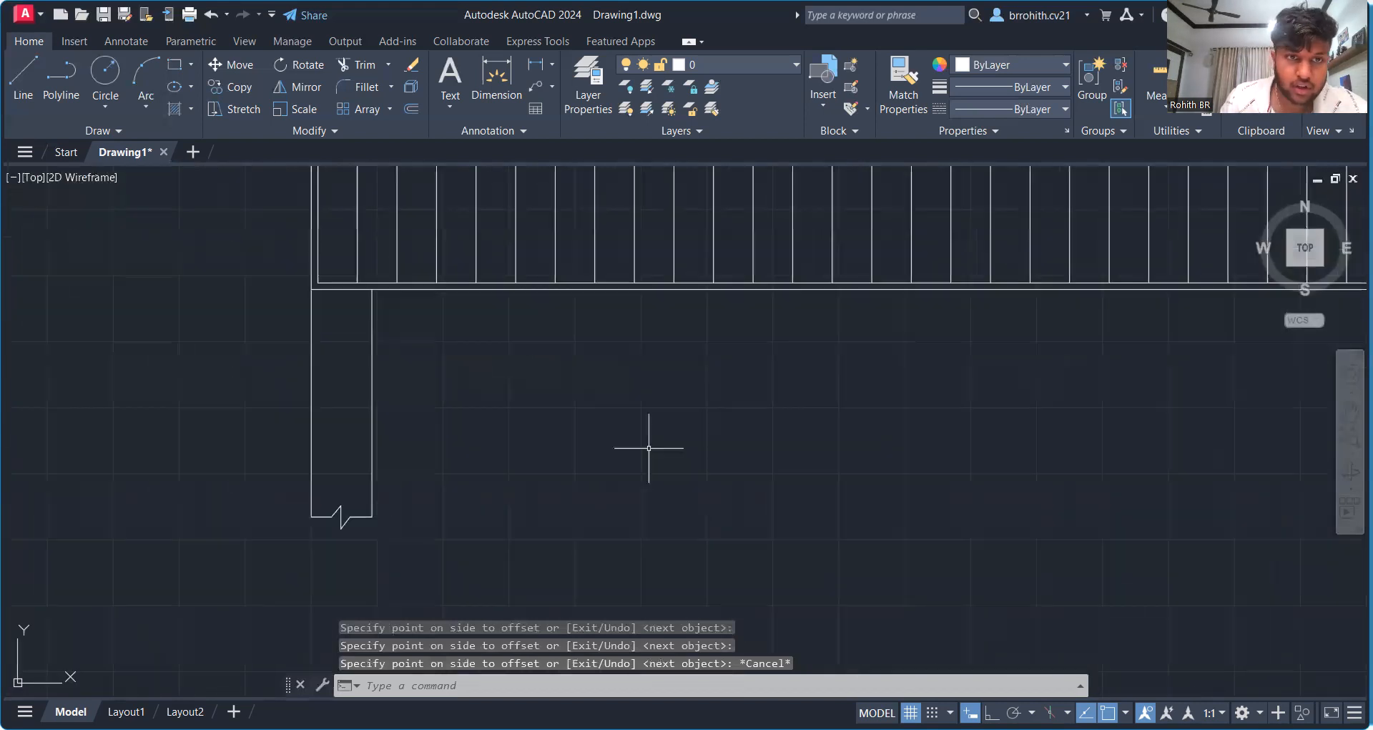
middle_click_drag(649, 447, 719, 548)
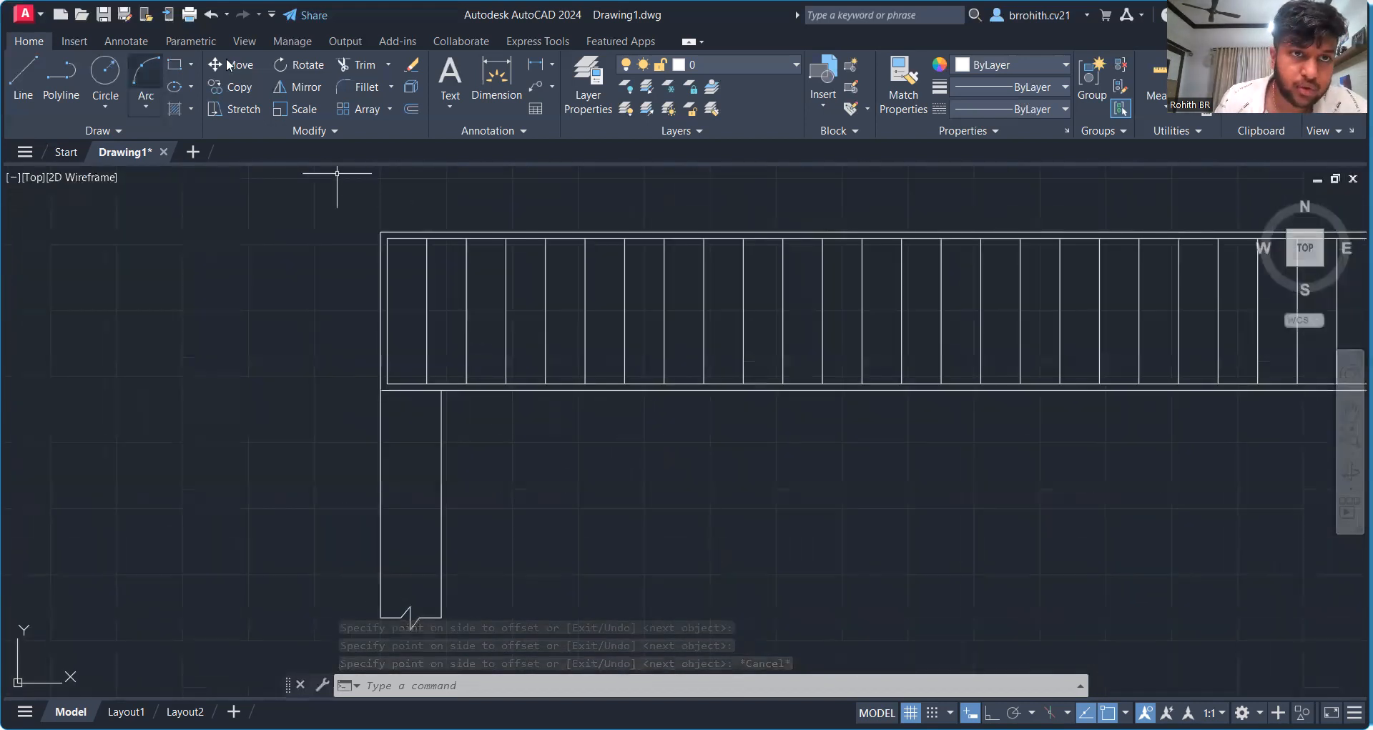
key("Escape")
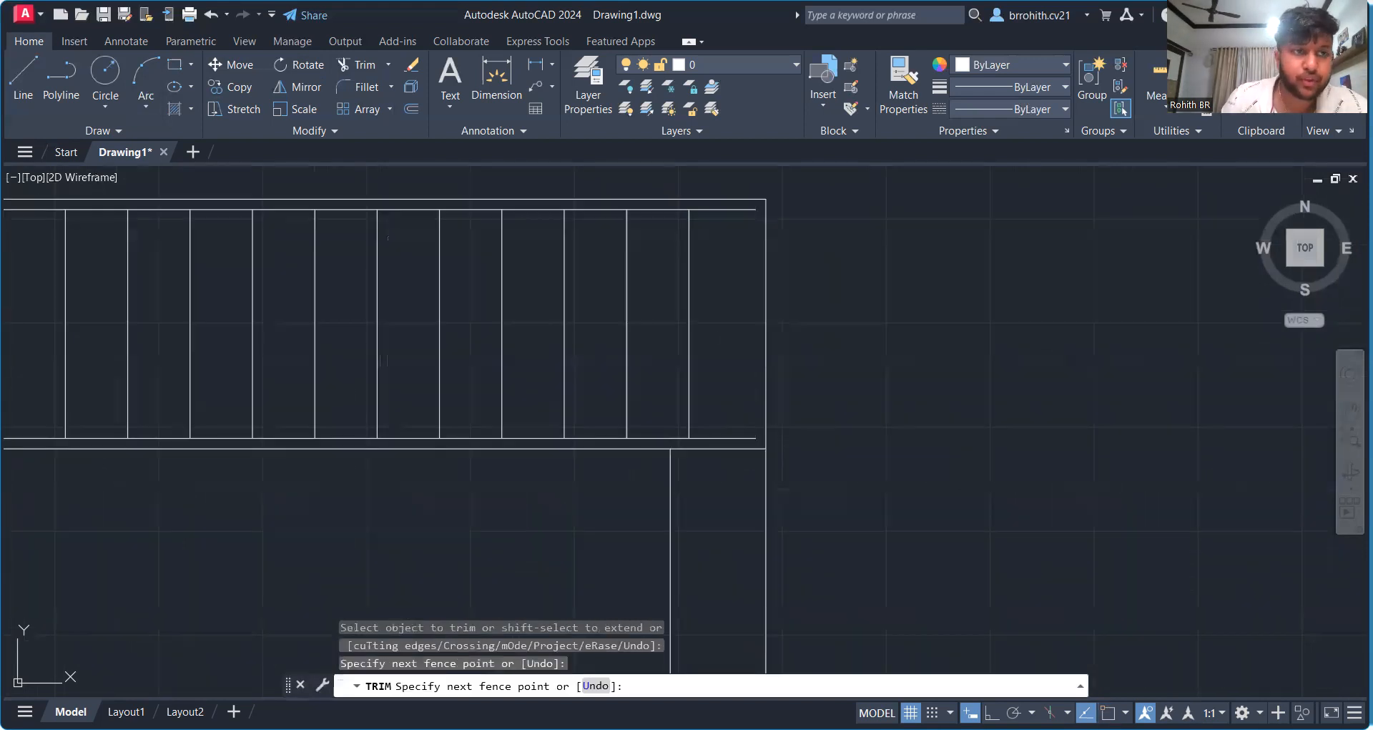
scroll(751, 339, "down", 2)
key("Escape")
key("Escape")
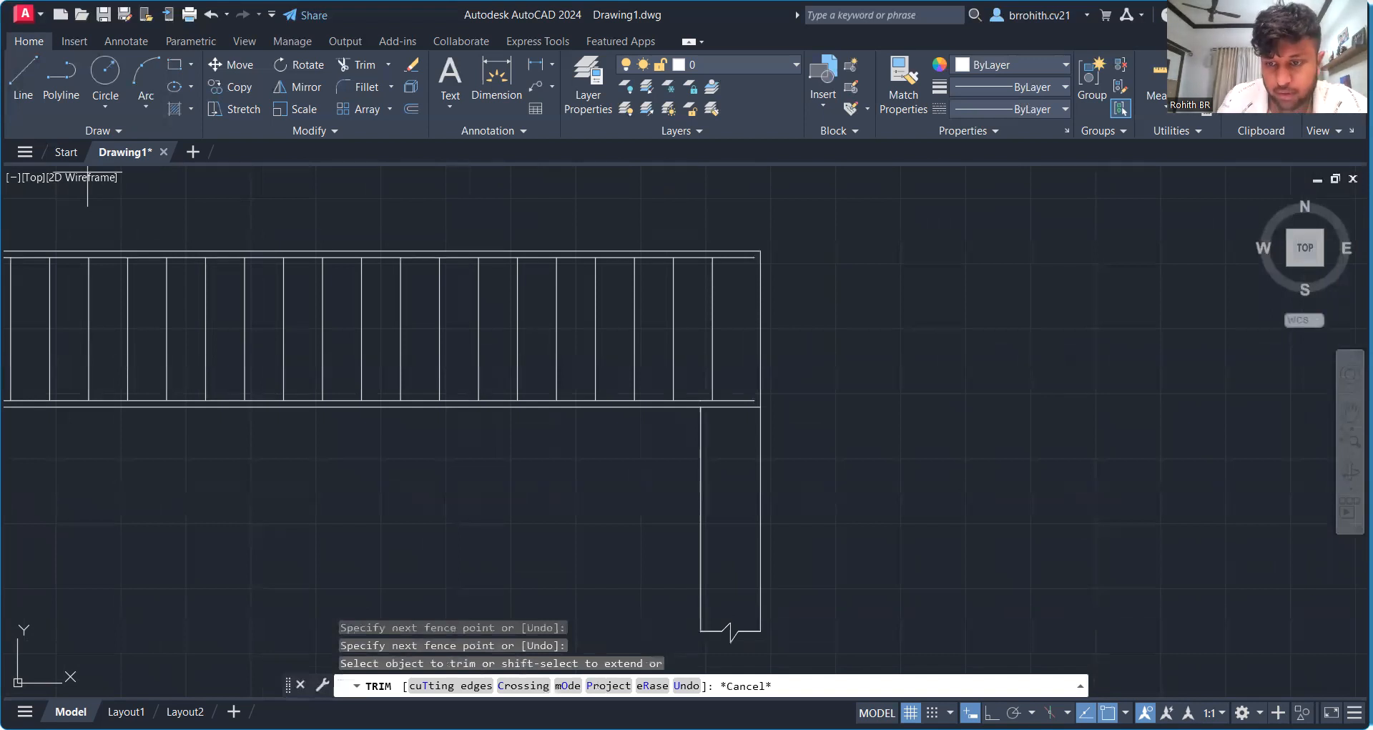
Step: Draw a 120 mm hook straight down from the right end of the top bar, with Ortho on
type("l")
key("Return")
left_click(757, 257)
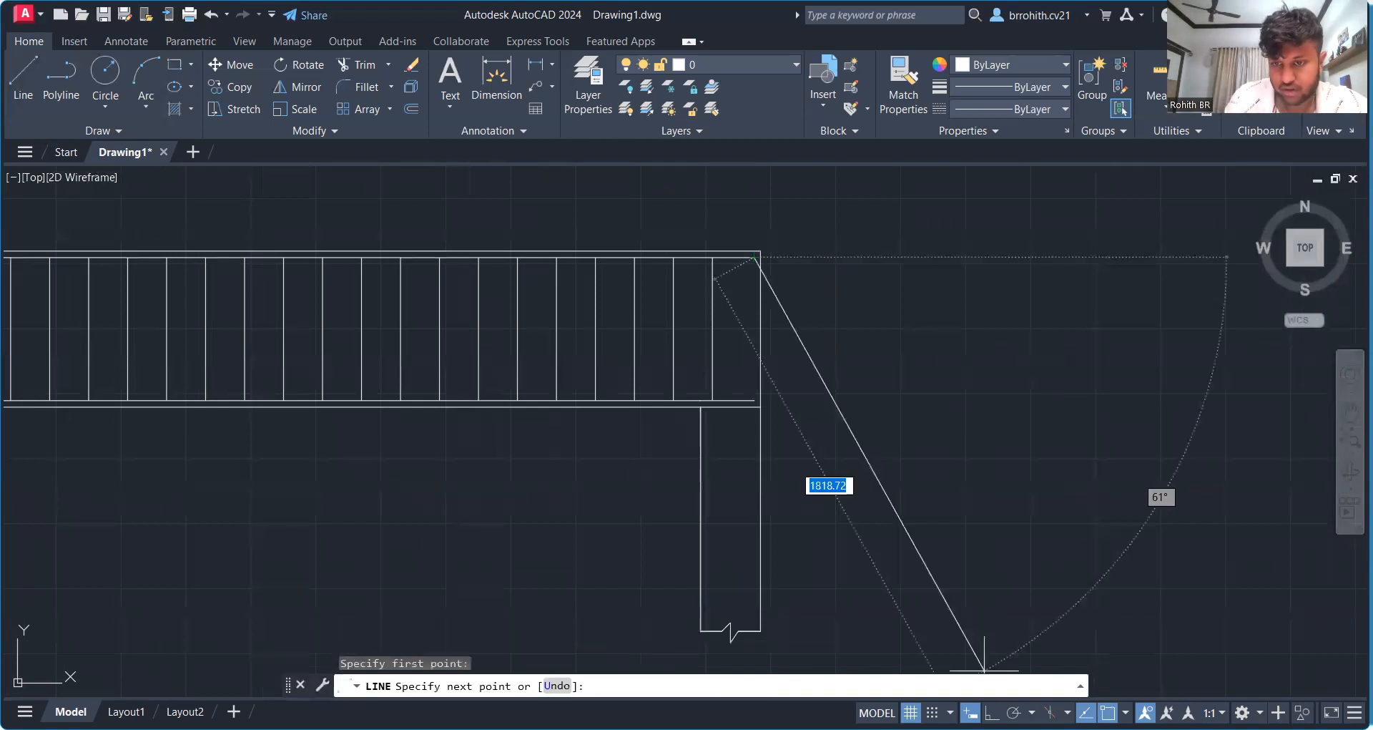
left_click(992, 711)
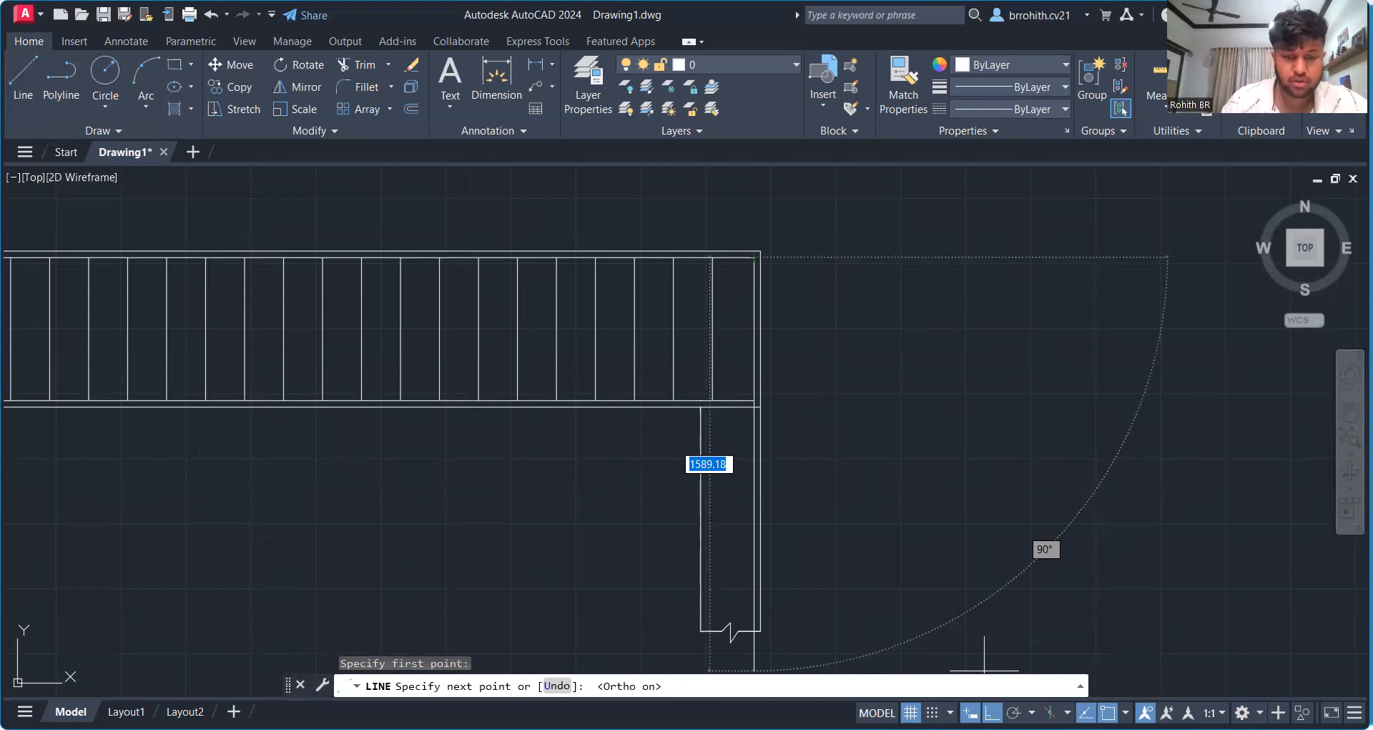
type("120")
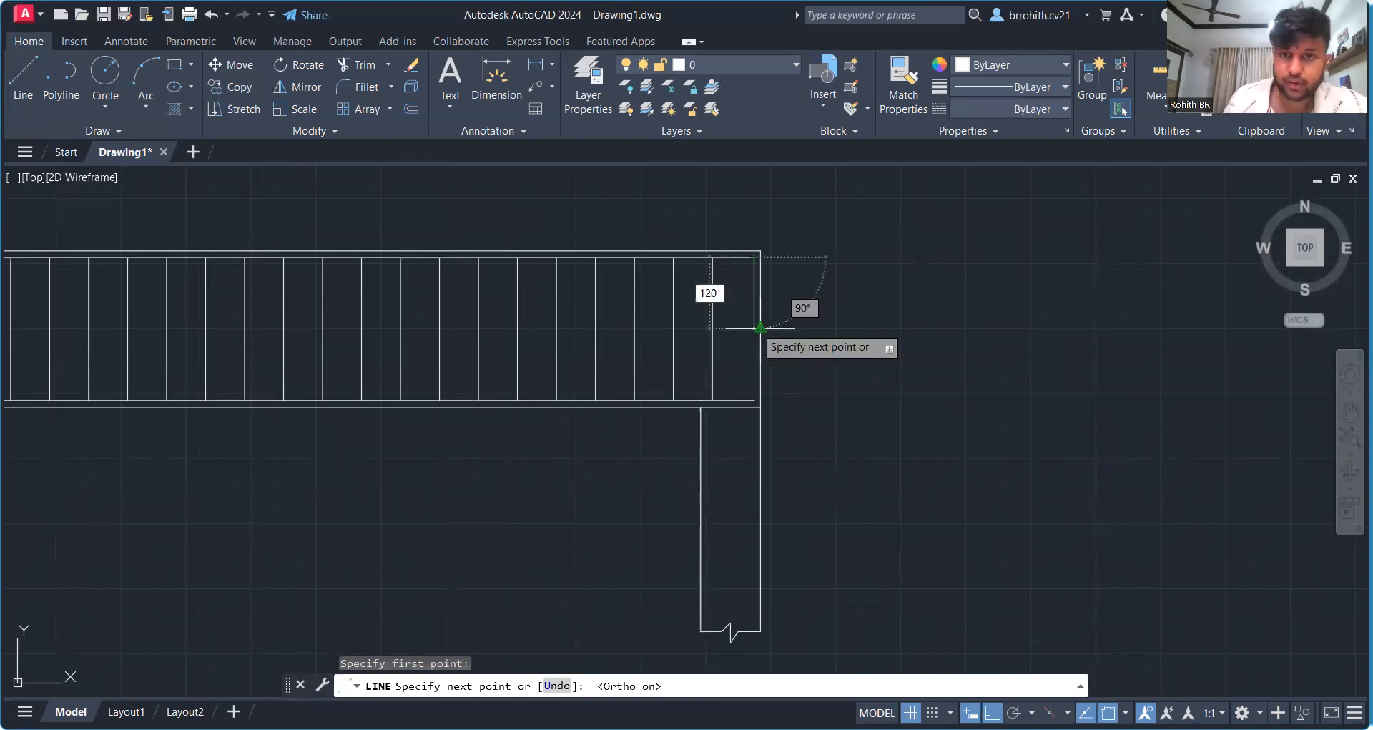
key("Return")
key("Escape")
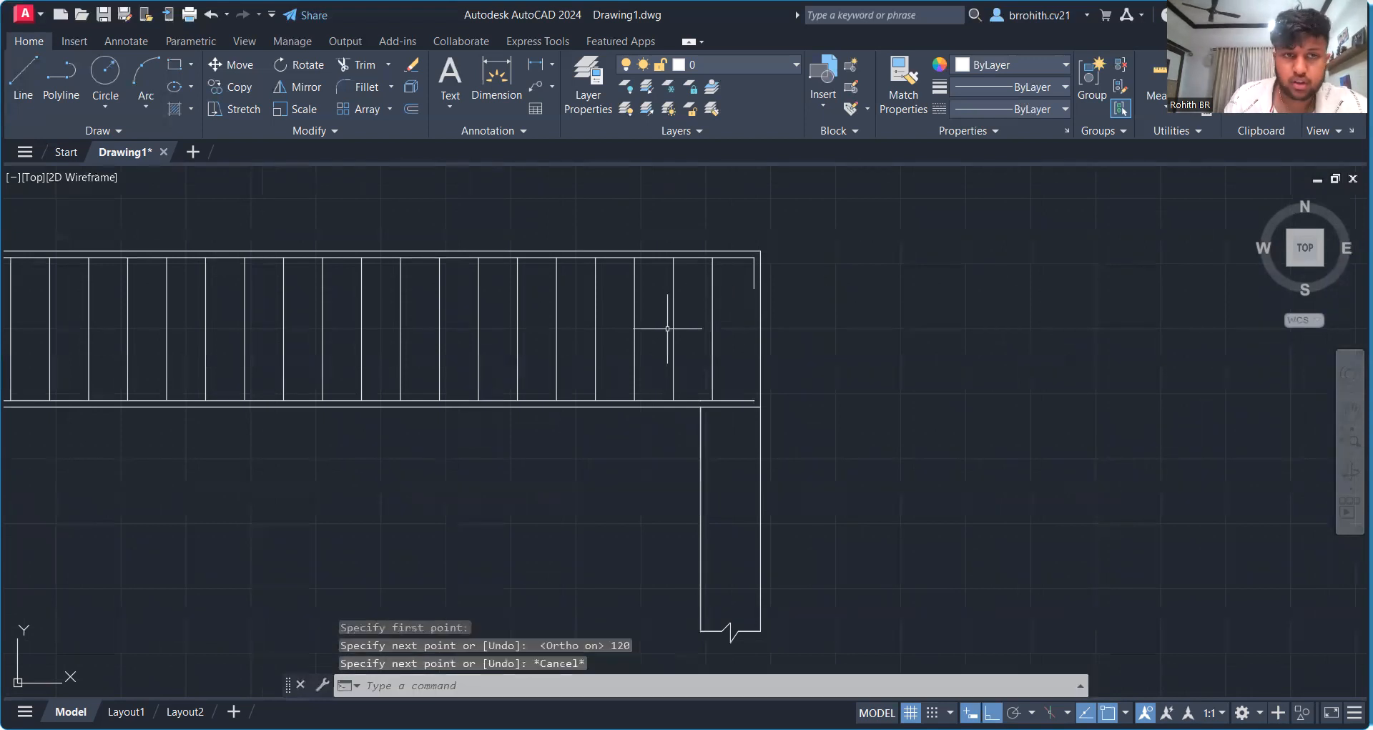
Step: Draw a 120 mm hook straight up from the right end of the bottom bar
key("space")
left_click(755, 367)
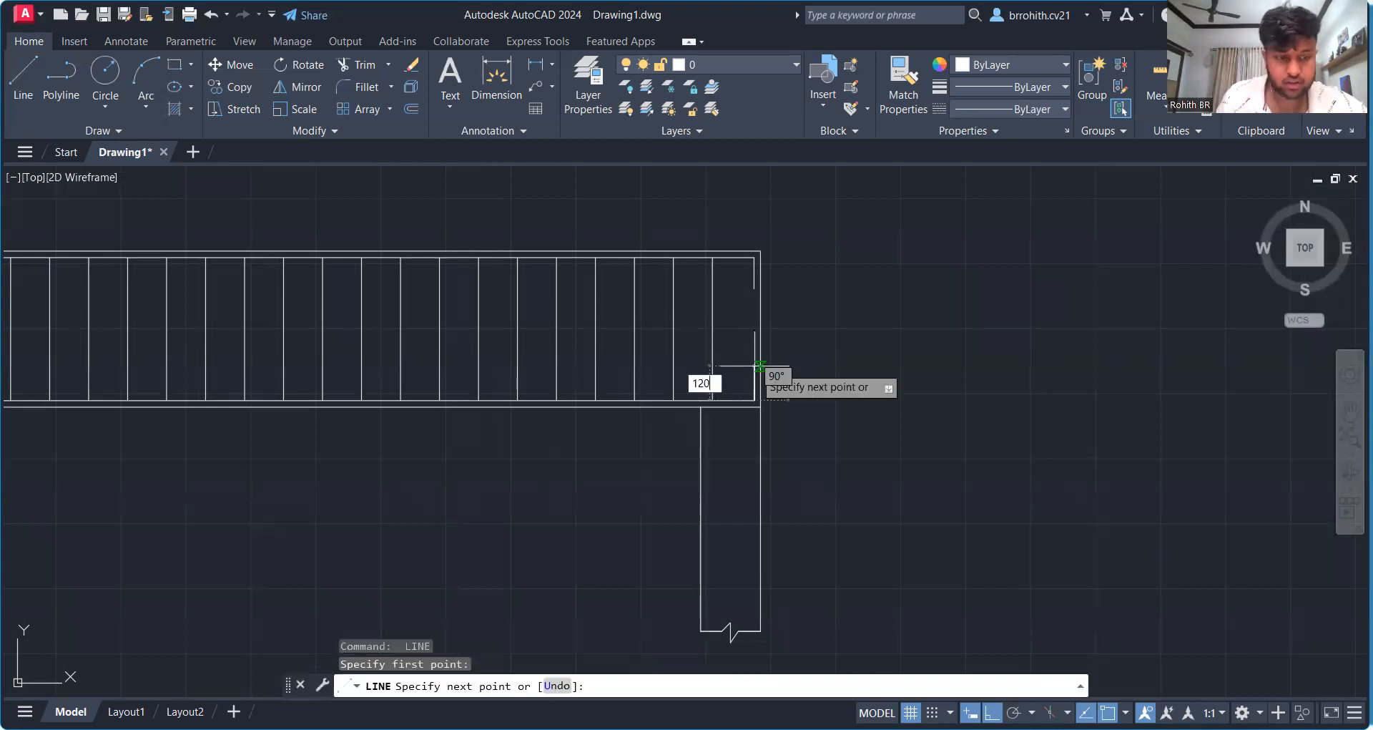
key("Return")
key("Escape")
Step: Try a 20 mm downward hook at the left end of the top bar, and remove it
scroll(755, 373, "down", 5)
mouse_move(523, 471)
middle_mouse_down()
mouse_move(773, 466)
mouse_move(805, 414)
middle_mouse_up()
scroll(699, 374, "up", 5)
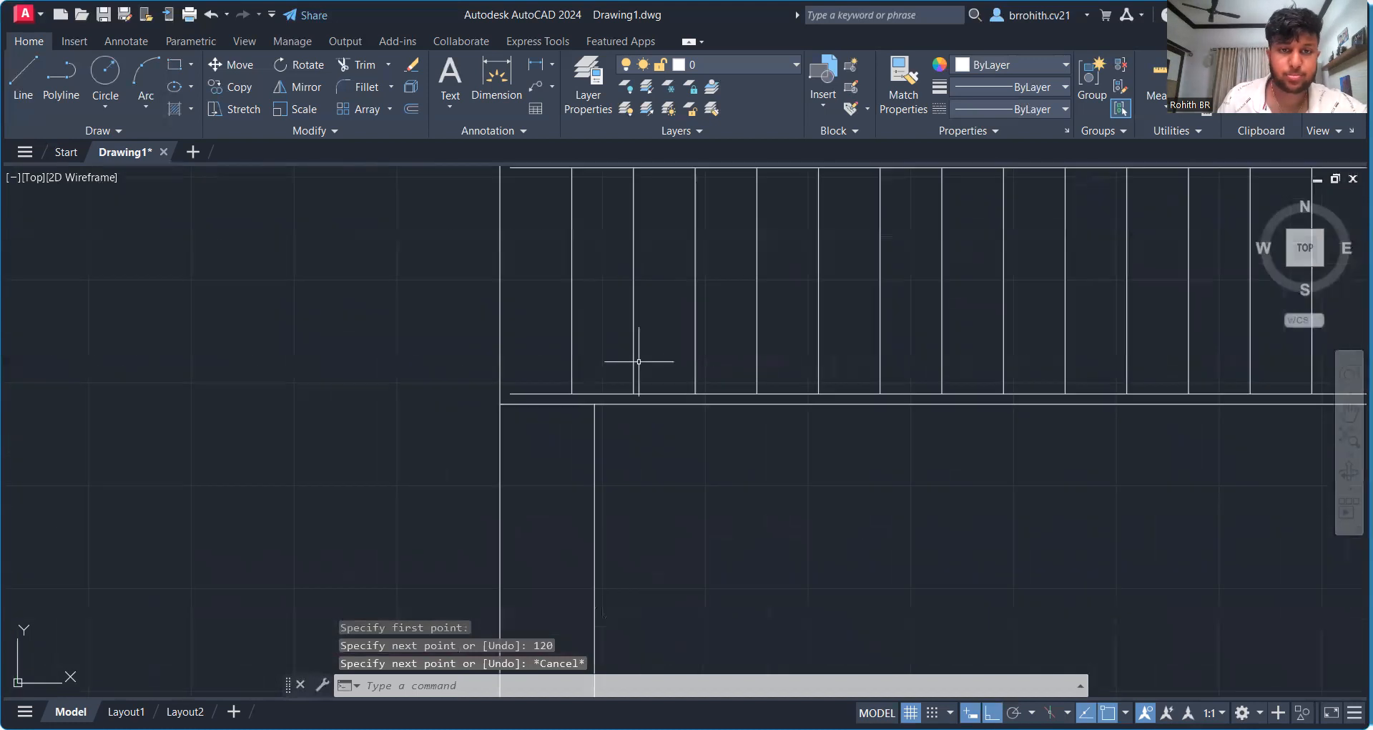
middle_click_drag(500, 294, 485, 374)
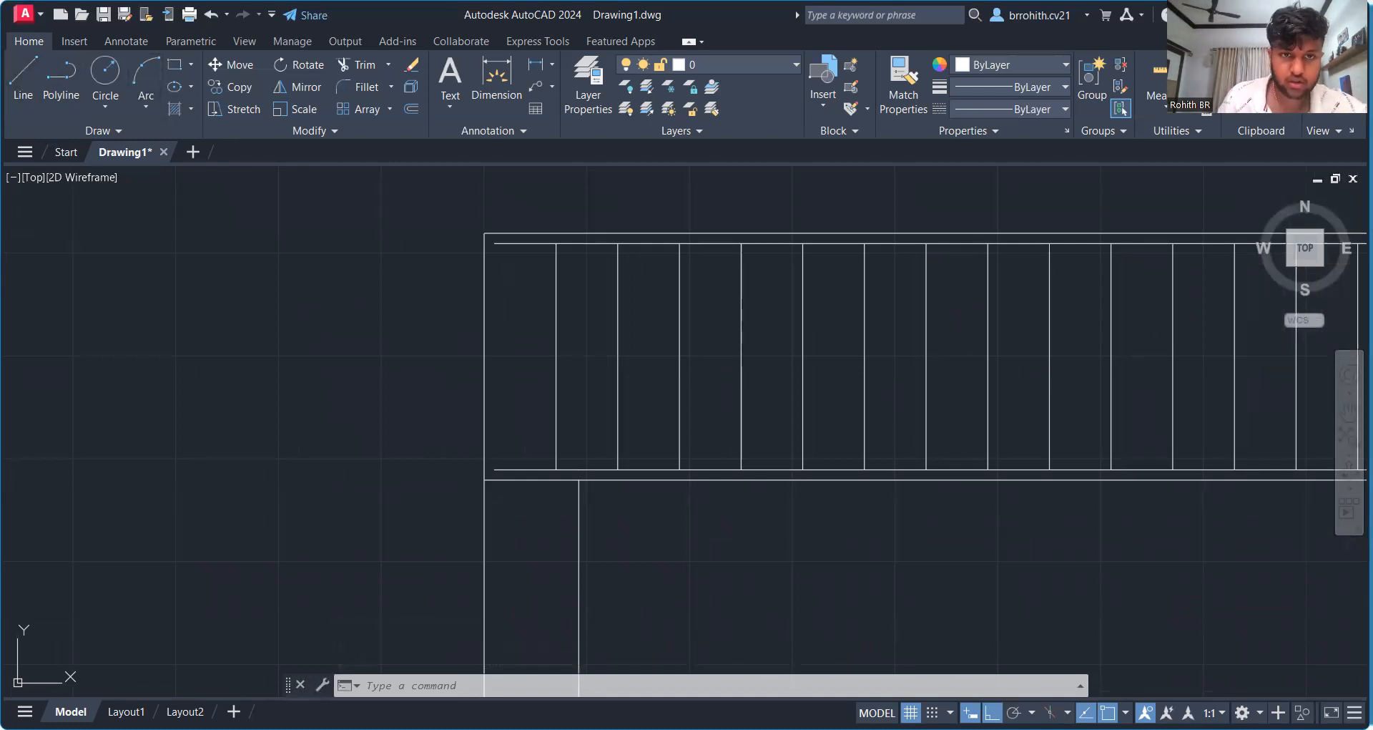
scroll(500, 312, "up", 2)
scroll(500, 311, "down", 2)
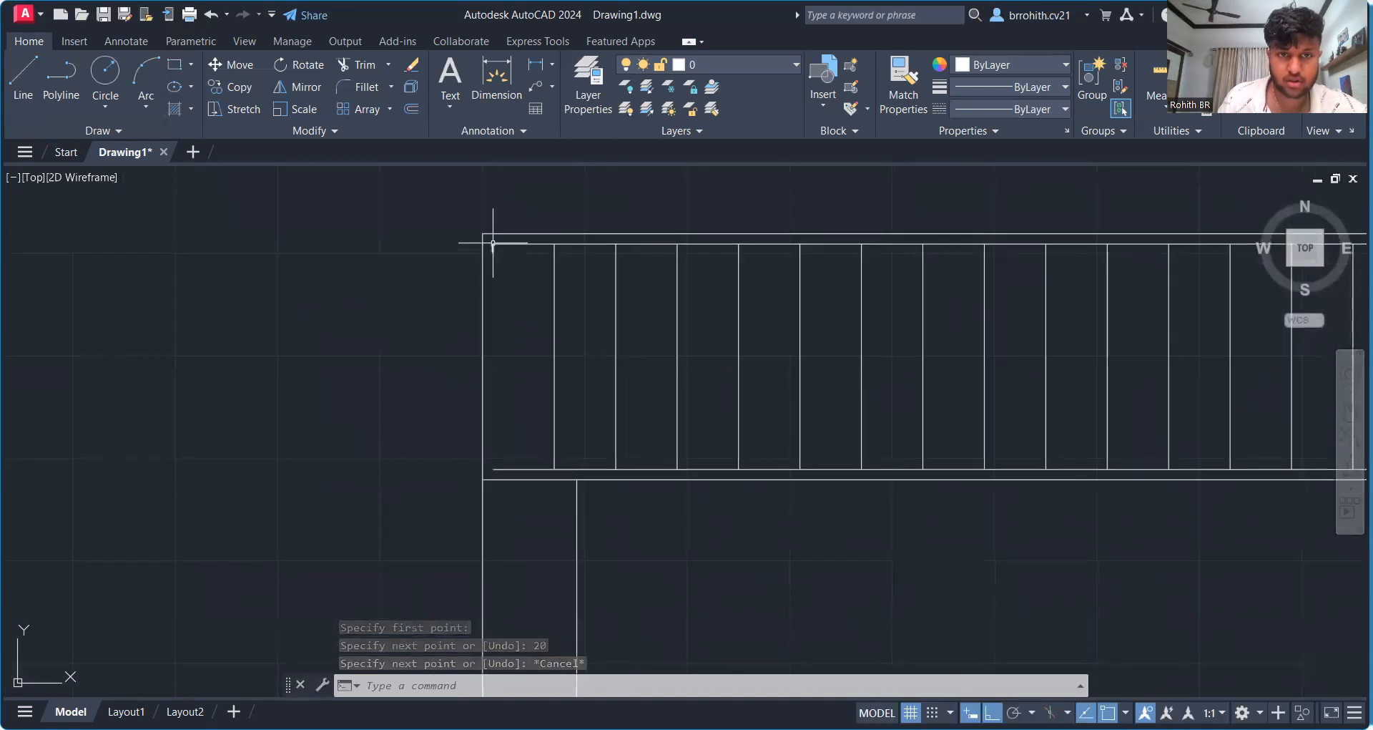
scroll(822, 300, "down", 5)
scroll(839, 355, "up", 1)
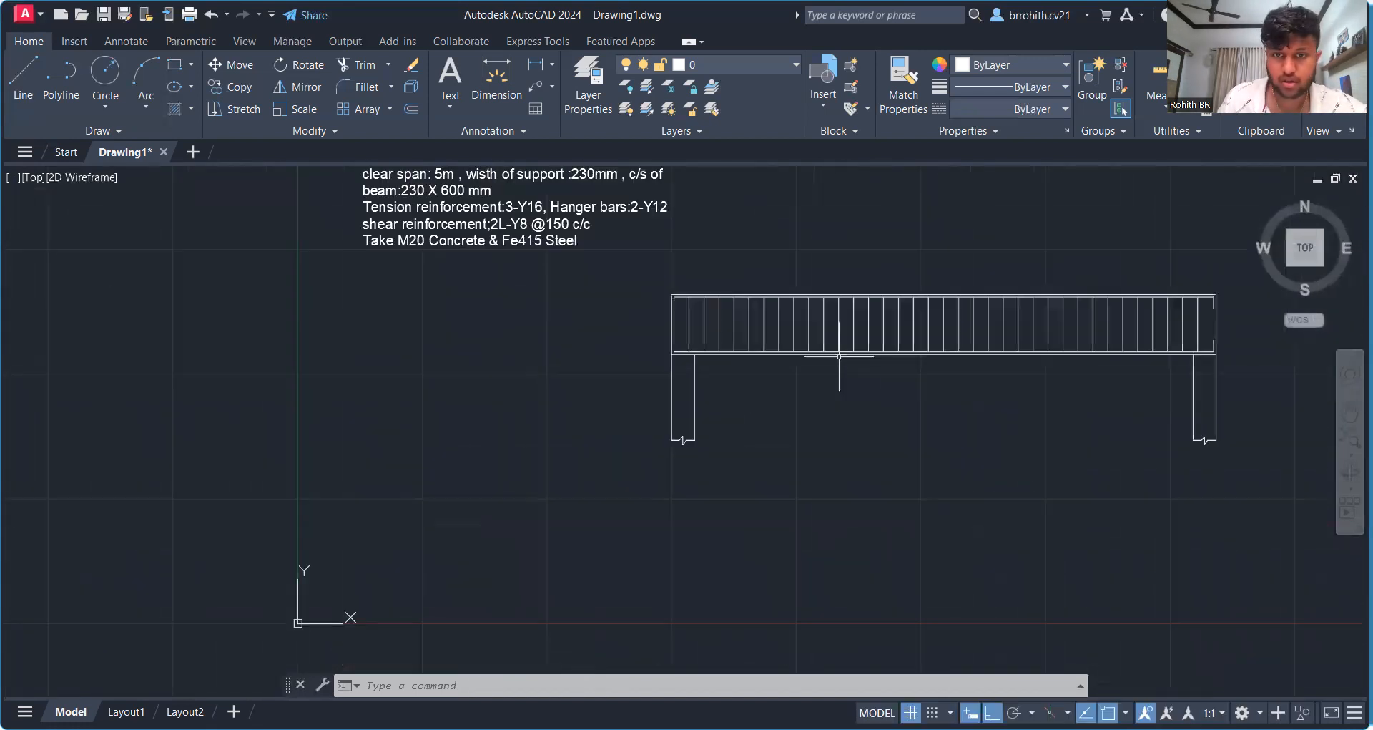
scroll(794, 336, "up", 3)
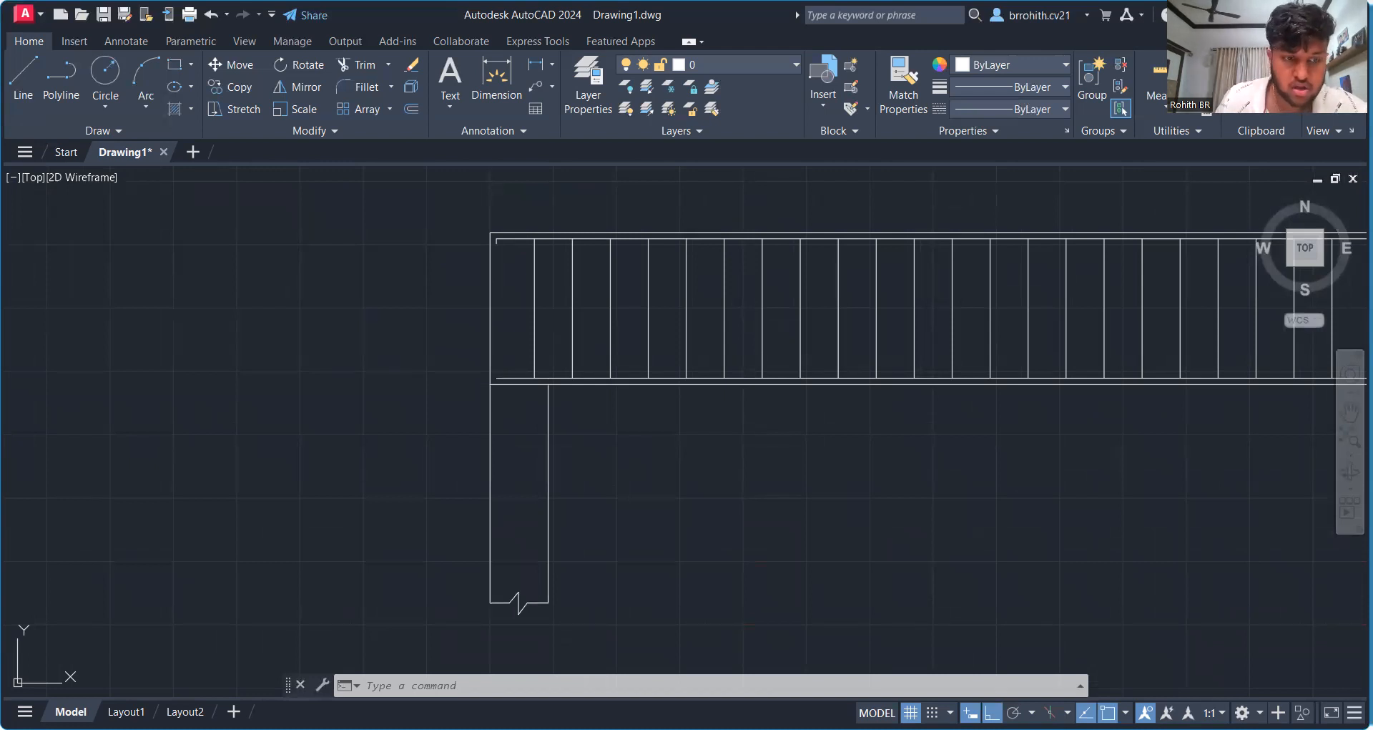
scroll(533, 267, "up", 4)
left_click(361, 65)
key("Escape")
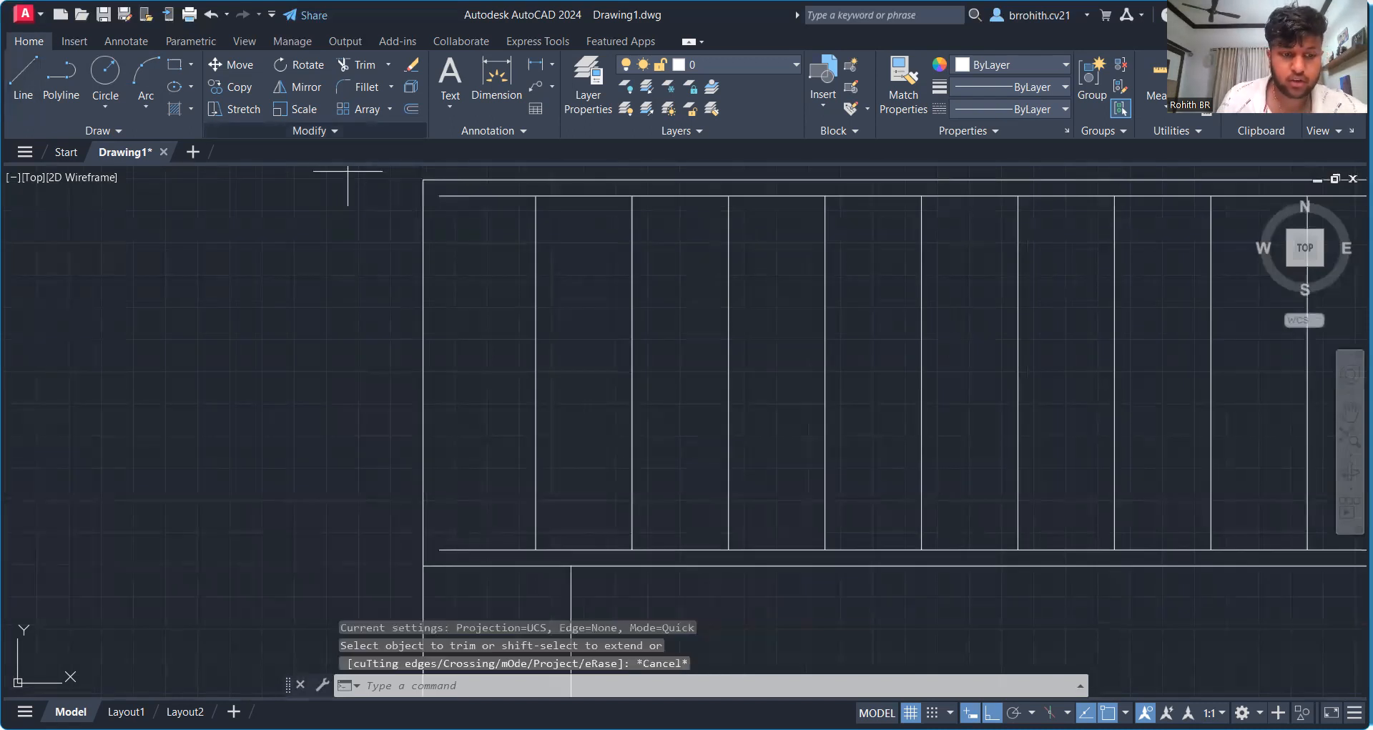
Step: Draw a 120 mm hook straight down from the left end of the top bar
key("l")
key("Return")
left_click(439, 196)
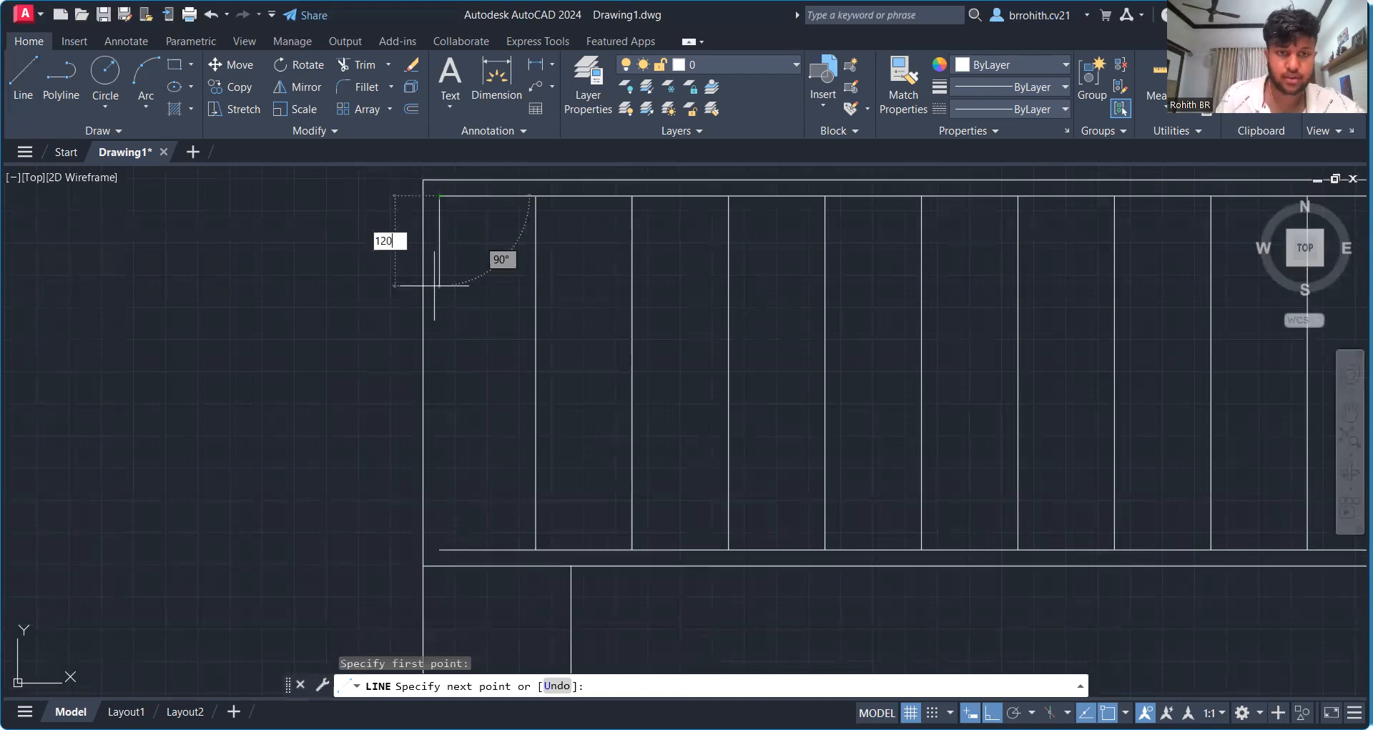
type("120")
key("Return")
key("Escape")
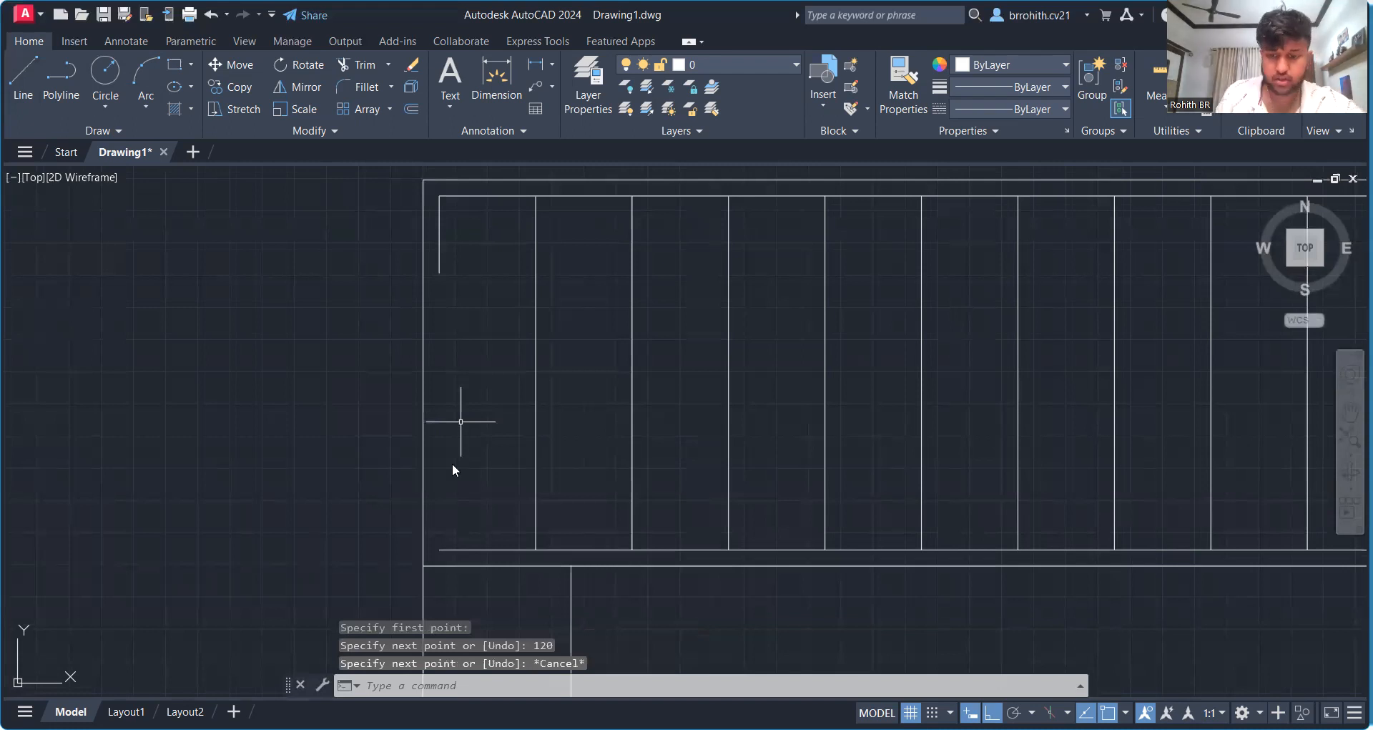
Step: Draw a 120 mm hook straight up from the left end of the bottom bar
key("Return")
key("Return")
type("120")
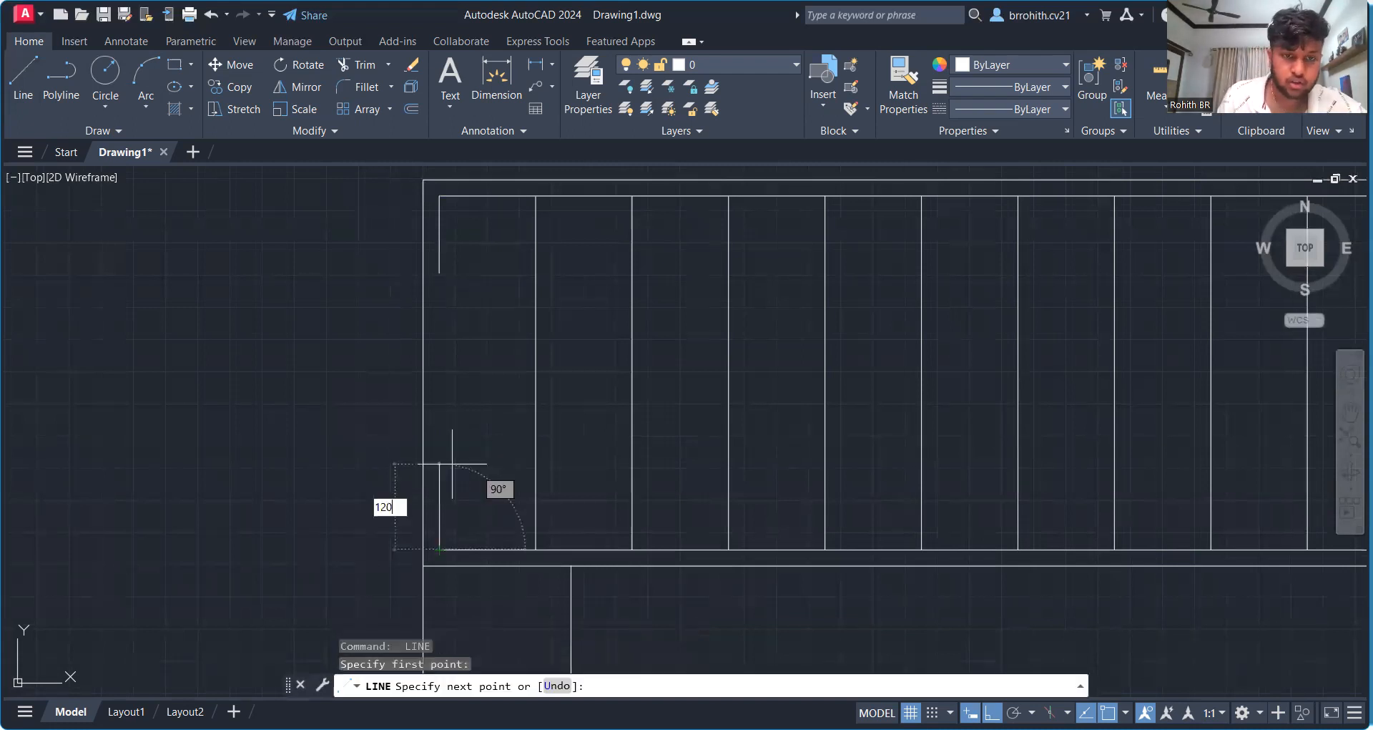
key("Return")
key("Escape")
Step: Hatch the interiors of both supports under the beam with the diagonal line pattern
scroll(452, 463, "down", 7)
middle_click_drag(635, 521, 482, 409)
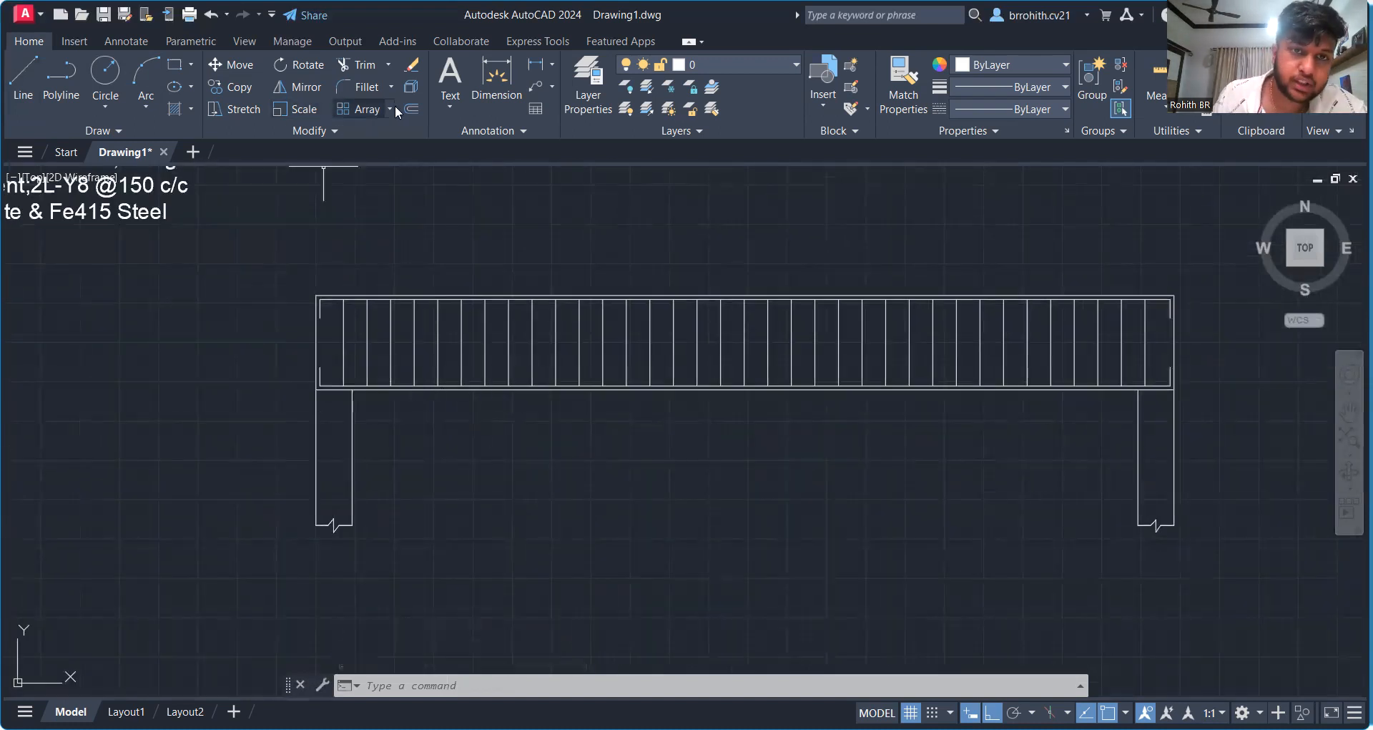
left_click(192, 109)
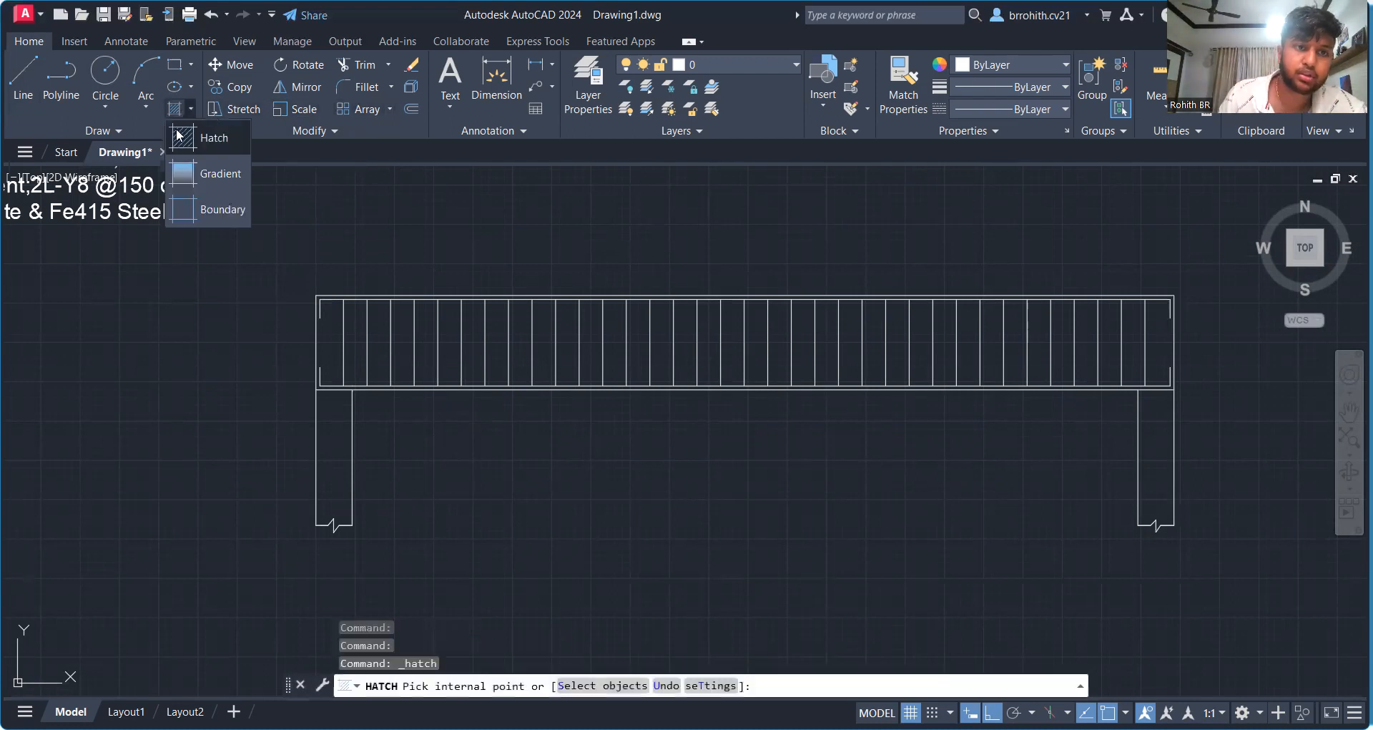
left_click(189, 136)
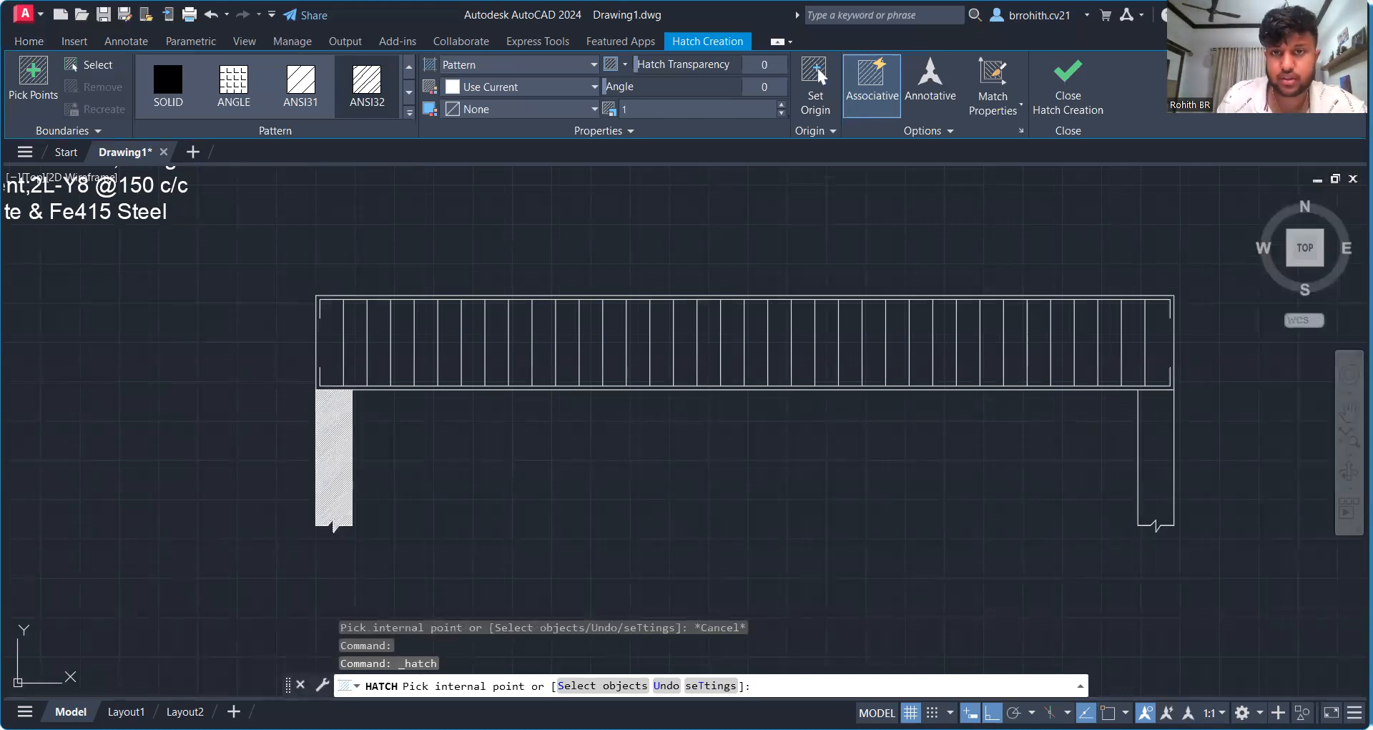
left_click(334, 458)
left_click(1156, 458)
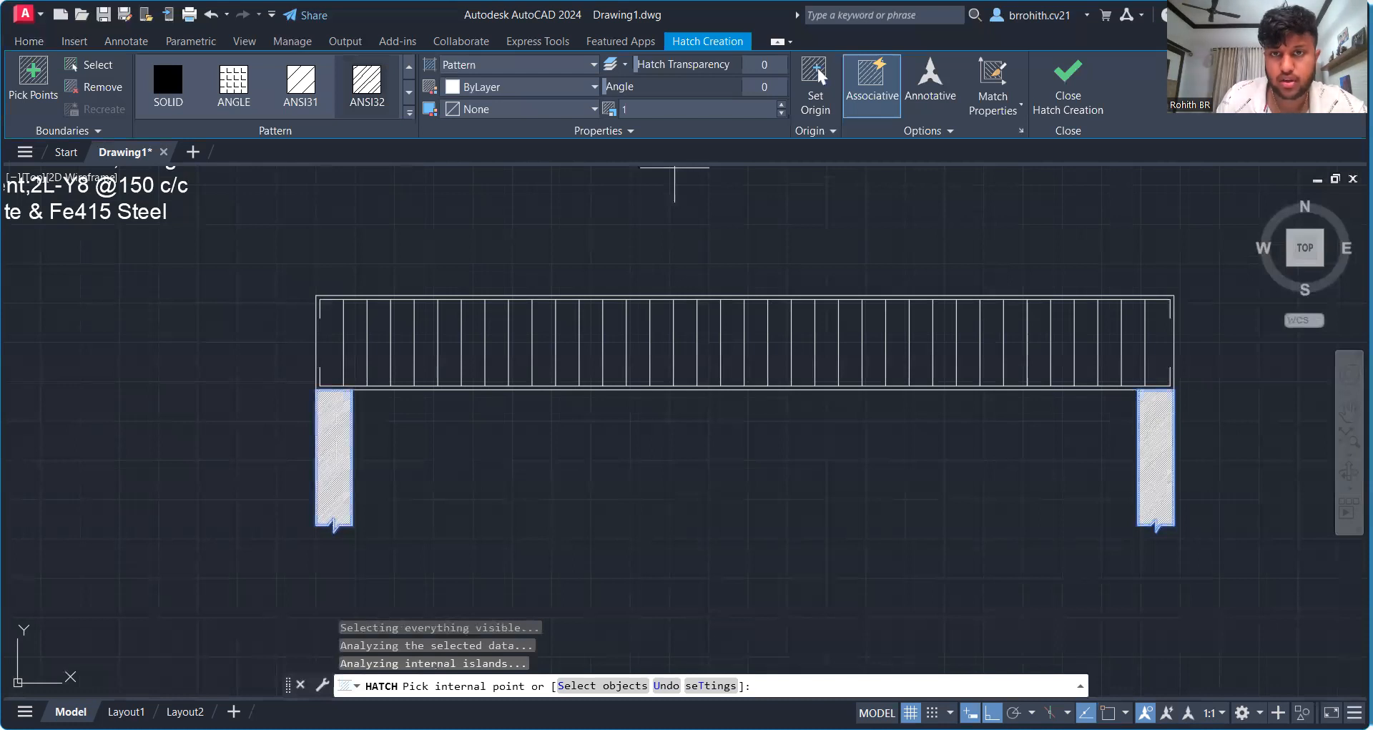
Step: Set the hatch pattern scale of both supports to 9.5 and finish the hatch
left_click(781, 104)
left_click(782, 104)
left_click(782, 104)
left_click_drag(782, 104, 782, 106)
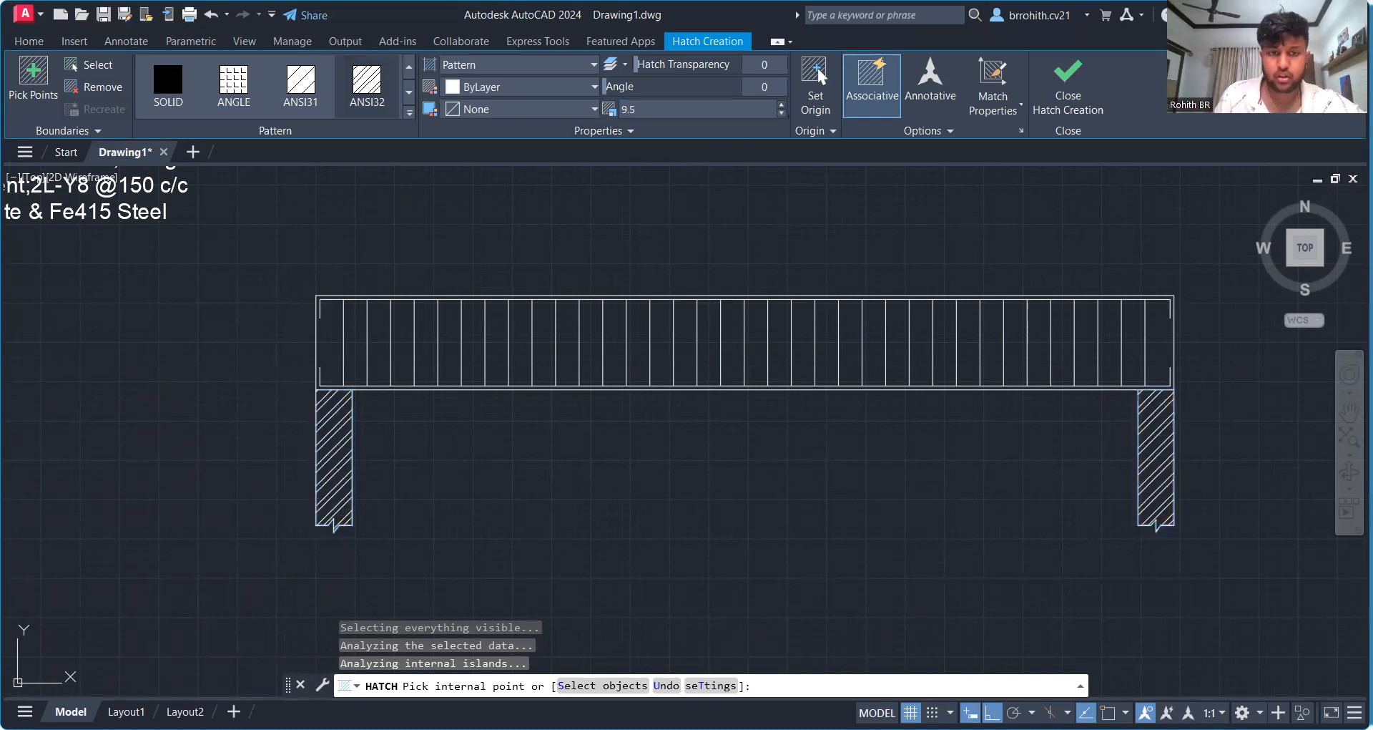
key("Escape")
scroll(625, 339, "down", 2)
scroll(624, 407, "up", 2)
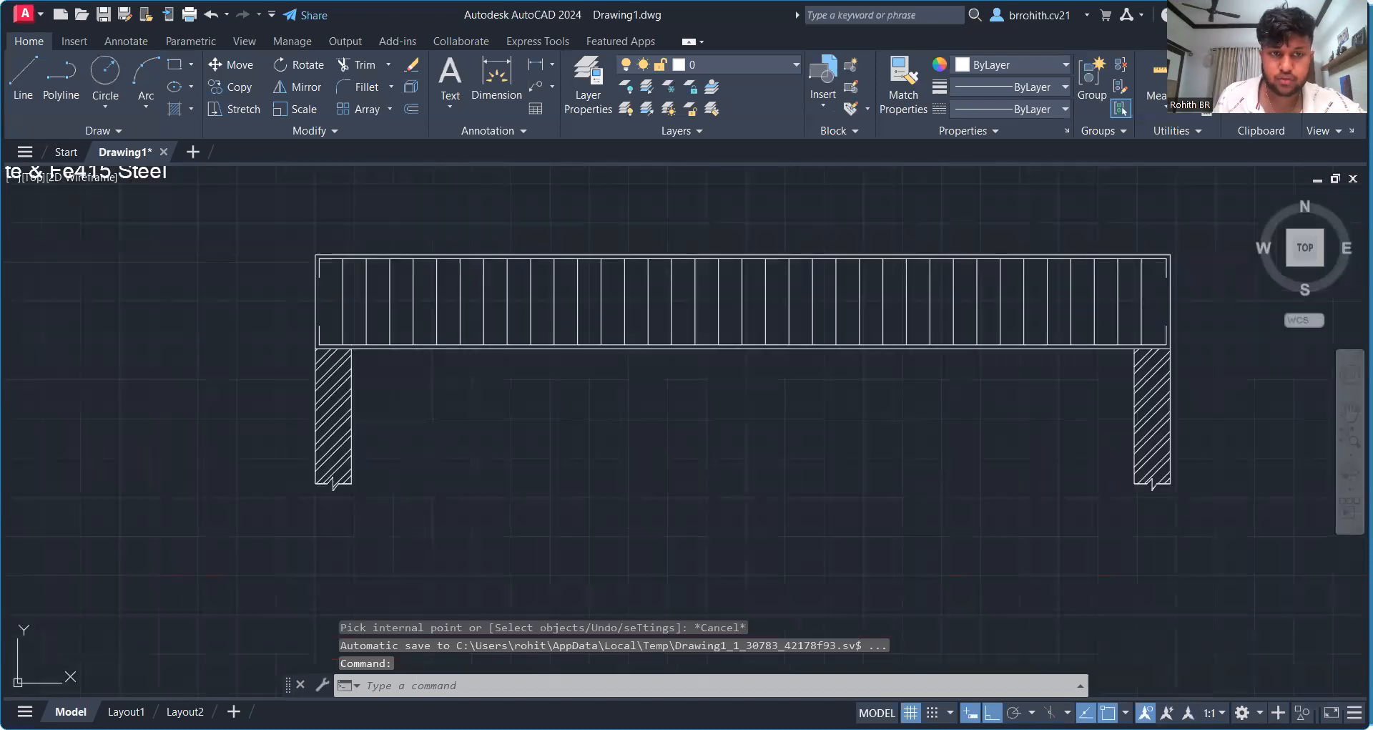
Step: Dimension the clear span between the inner faces of the two supports, placing the dimension line below the beam
mouse_move(621, 408)
middle_mouse_down()
mouse_move(407, 454)
mouse_move(505, 452)
middle_mouse_up()
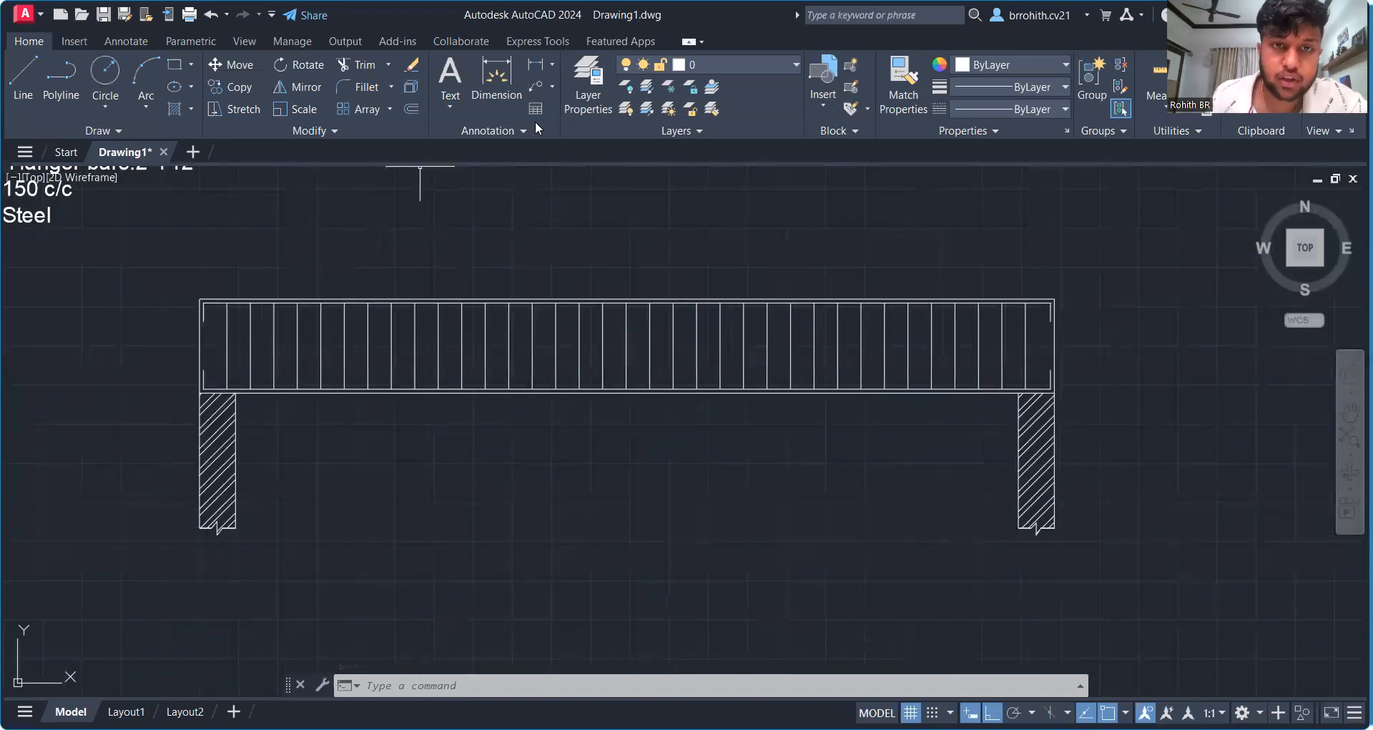
left_click(514, 83)
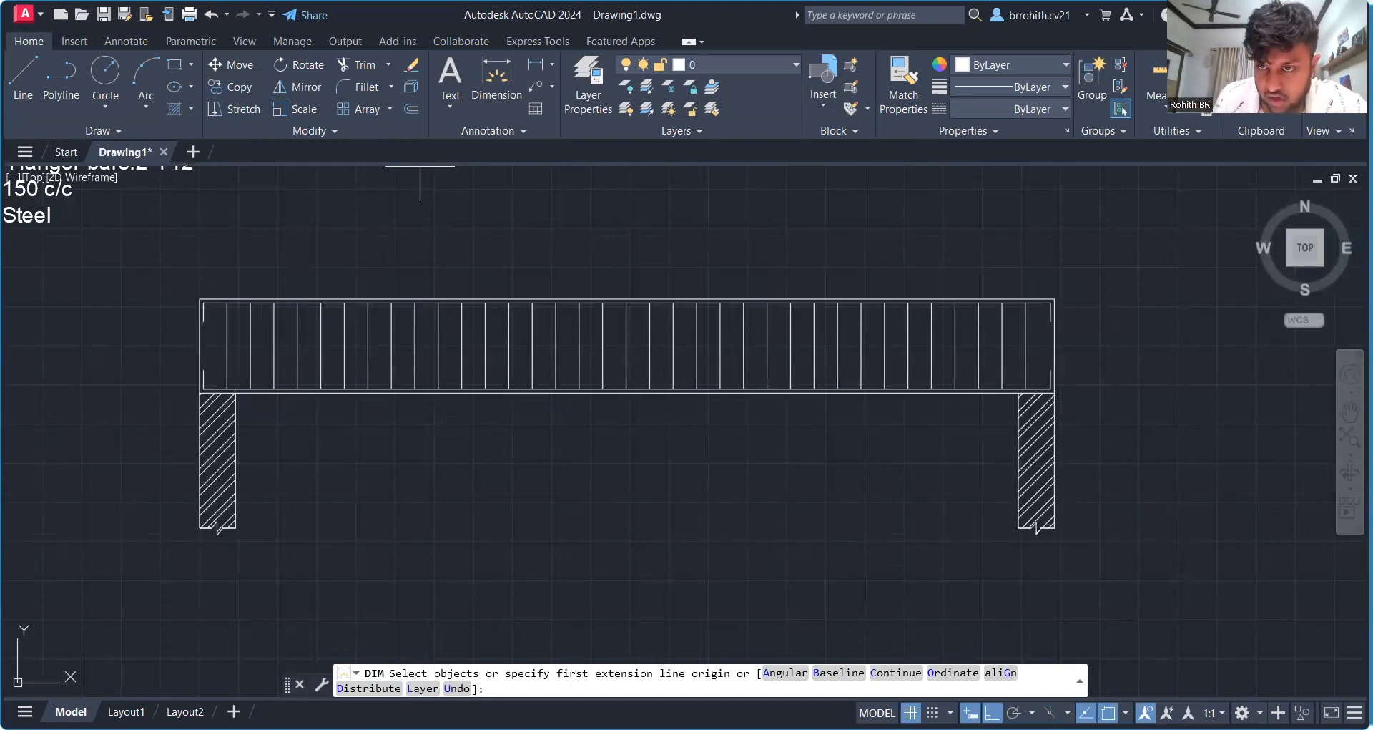
scroll(1136, 407, "down", 2)
left_click(236, 393)
left_click(1018, 392)
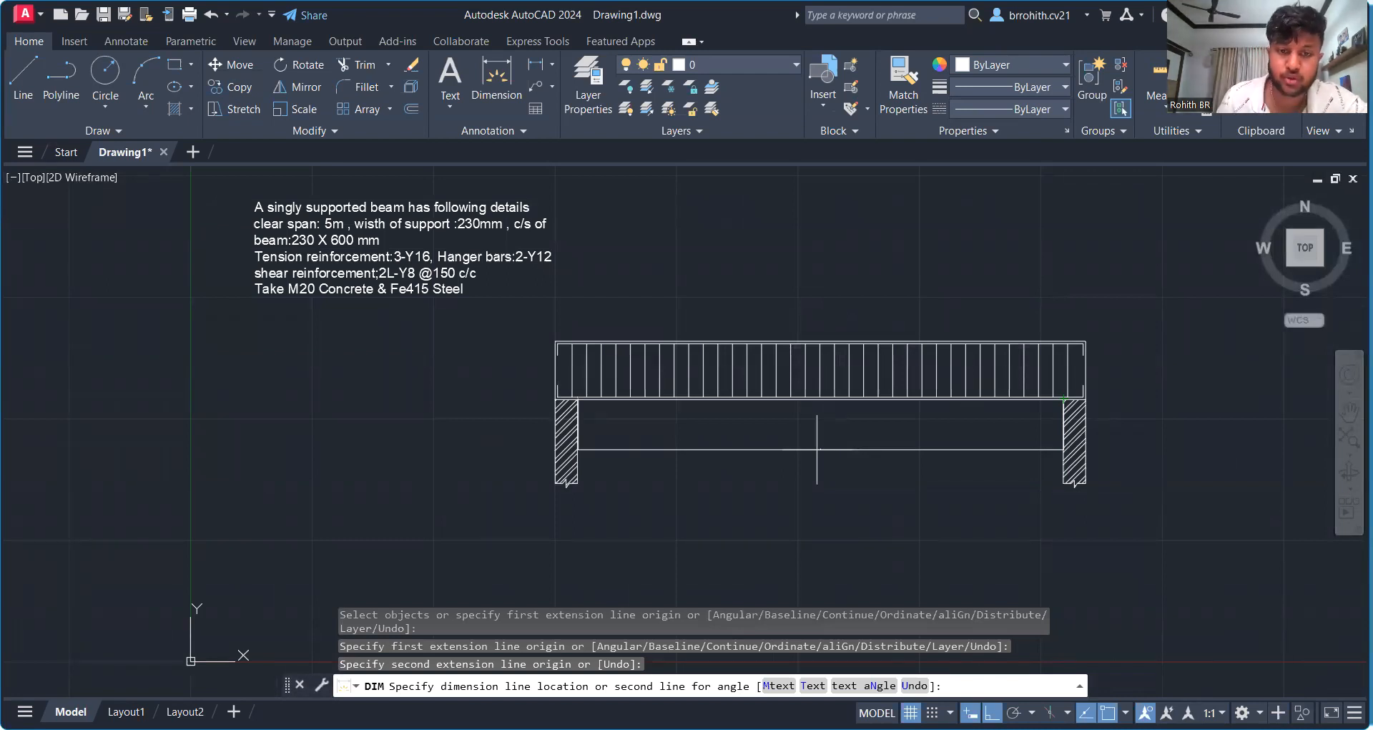
left_click(817, 449)
Step: Modify the ISO-25 dimension style by setting its text height to 100
scroll(1148, 429, "up", 2)
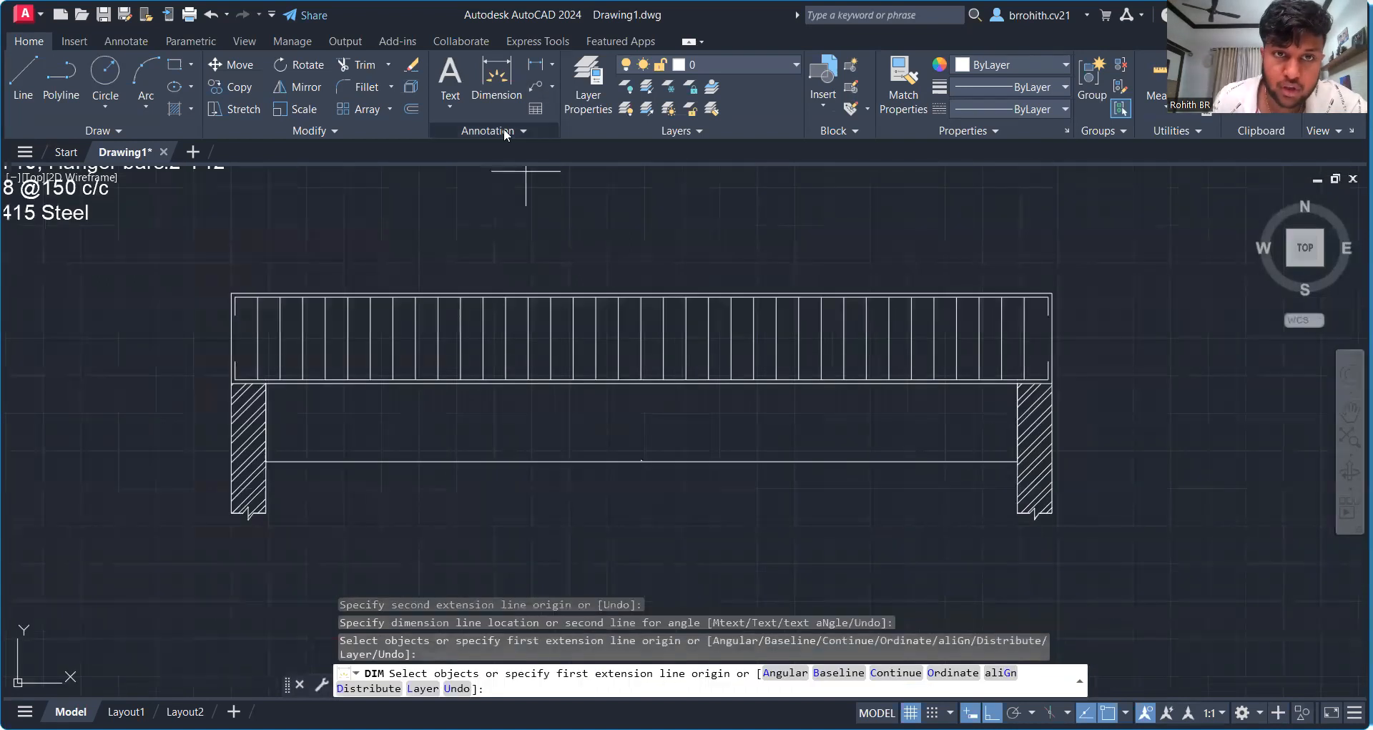
left_click(504, 135)
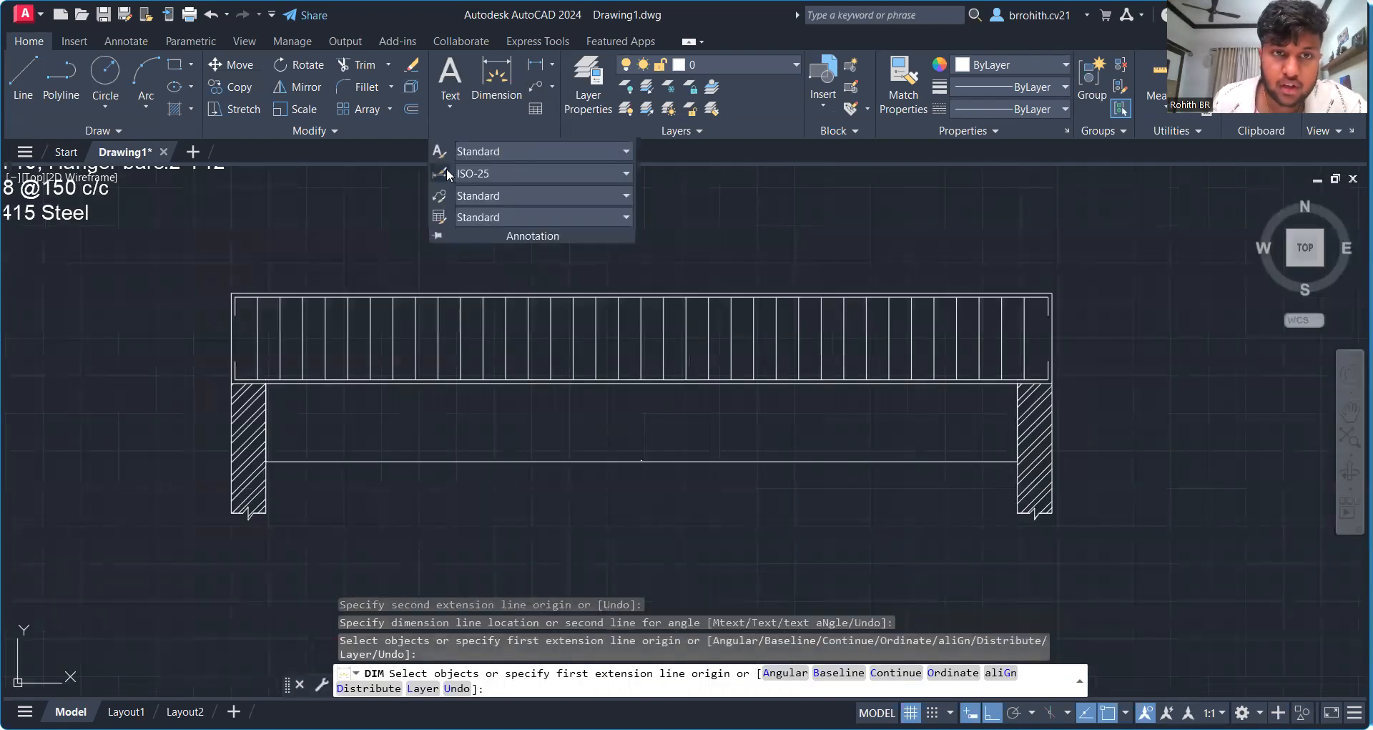
left_click(575, 172)
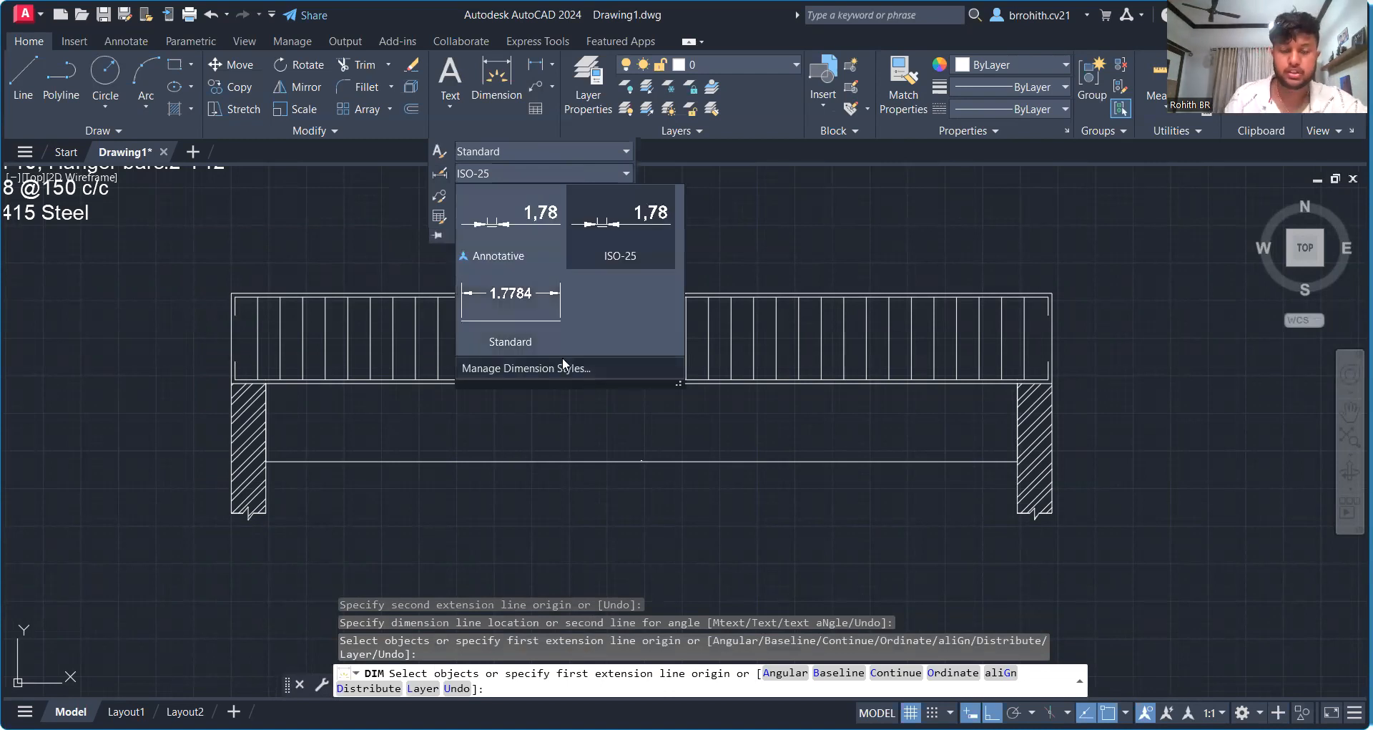
left_click(563, 368)
left_click(885, 334)
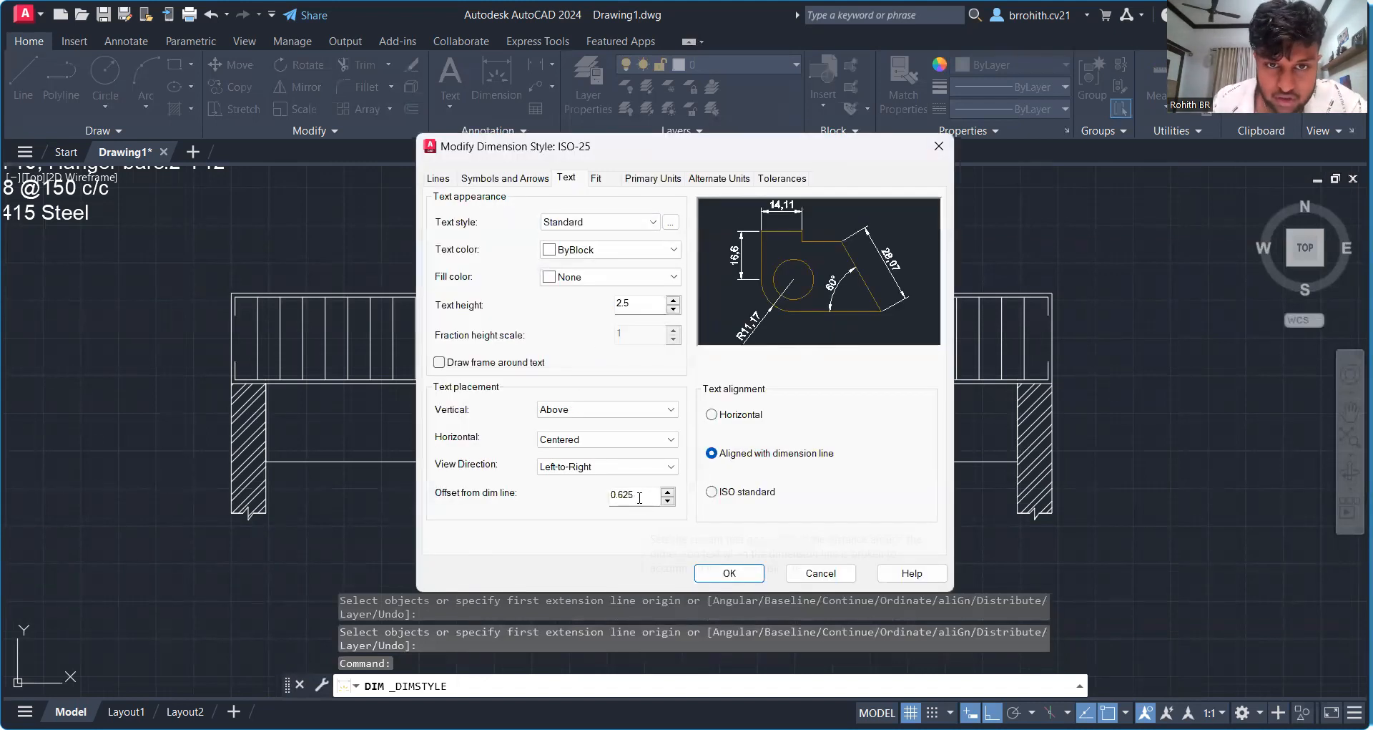
left_click_drag(637, 303, 618, 303)
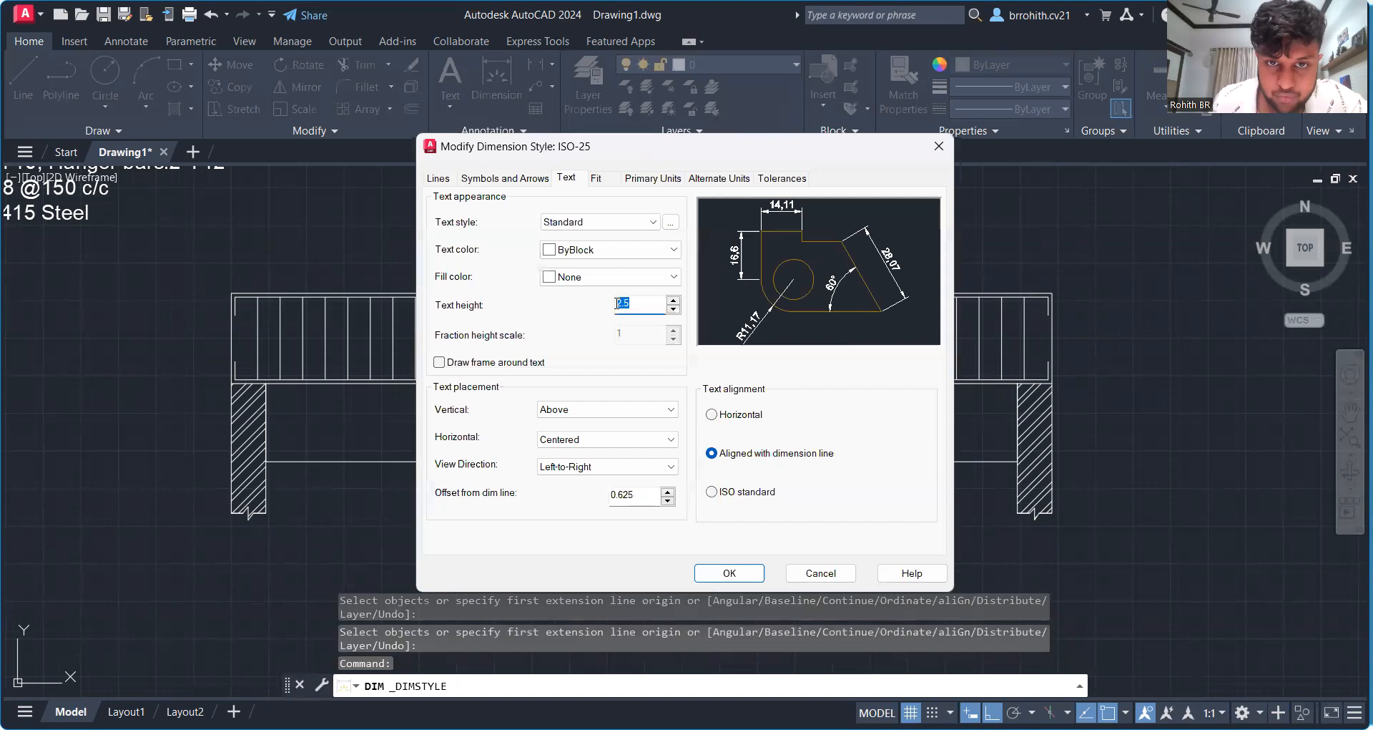
type("1")
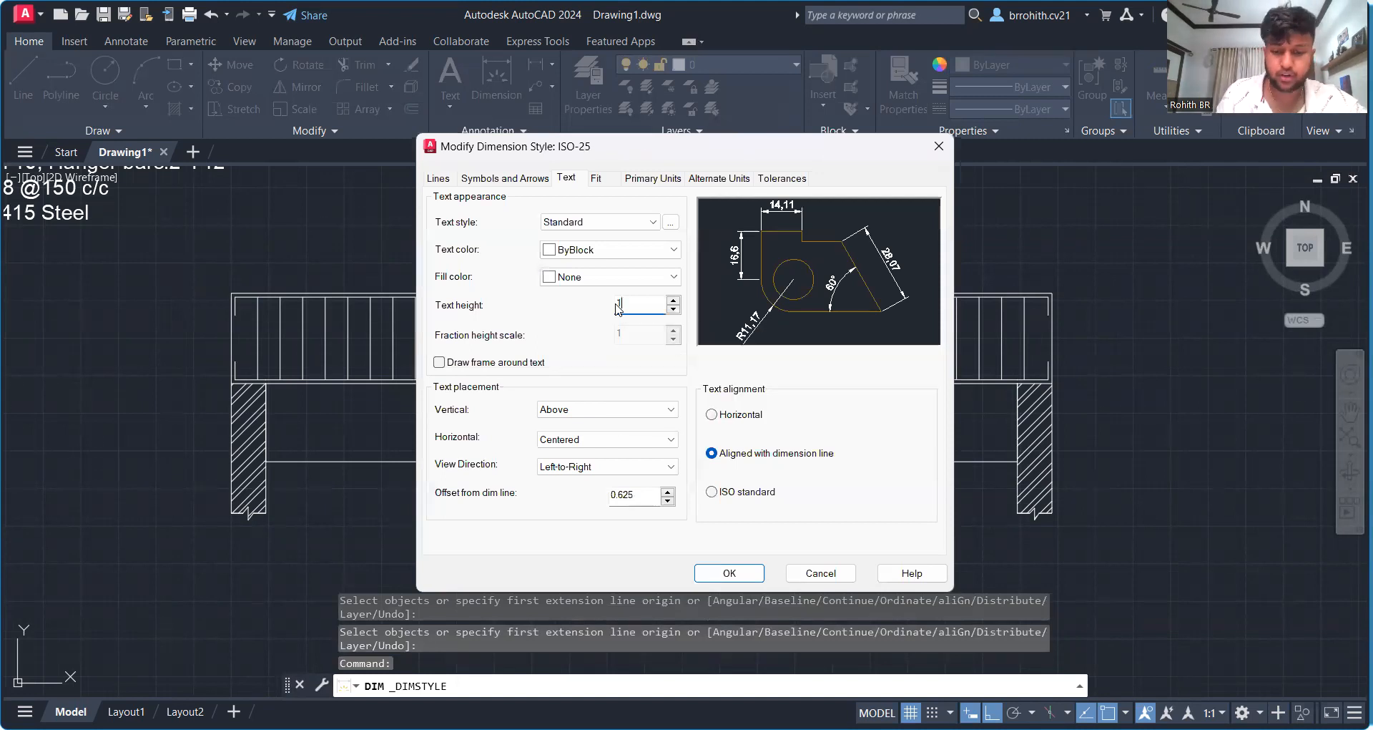
type("00")
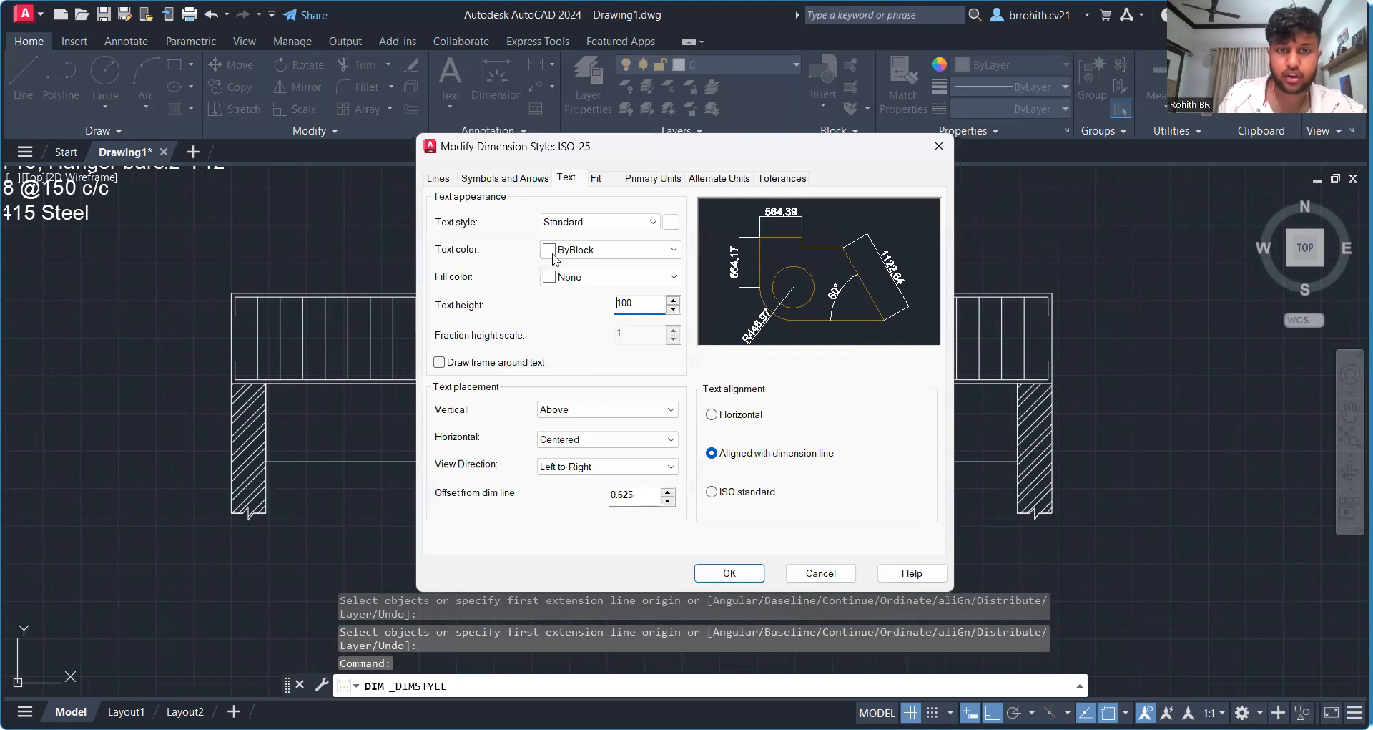
Step: Set the center mark size of the ISO-25 dimension style to 50 and apply the style changes
left_click(521, 179)
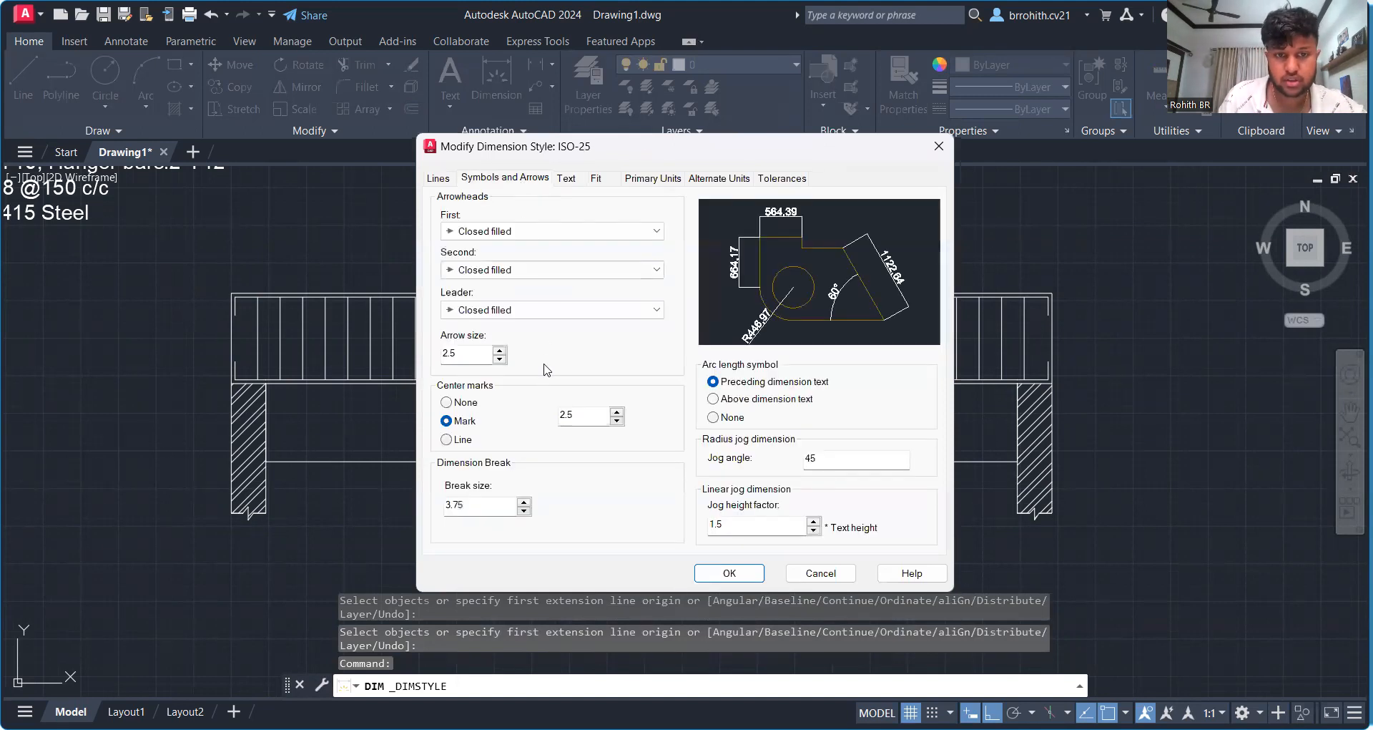
left_click_drag(585, 419, 557, 423)
type("50")
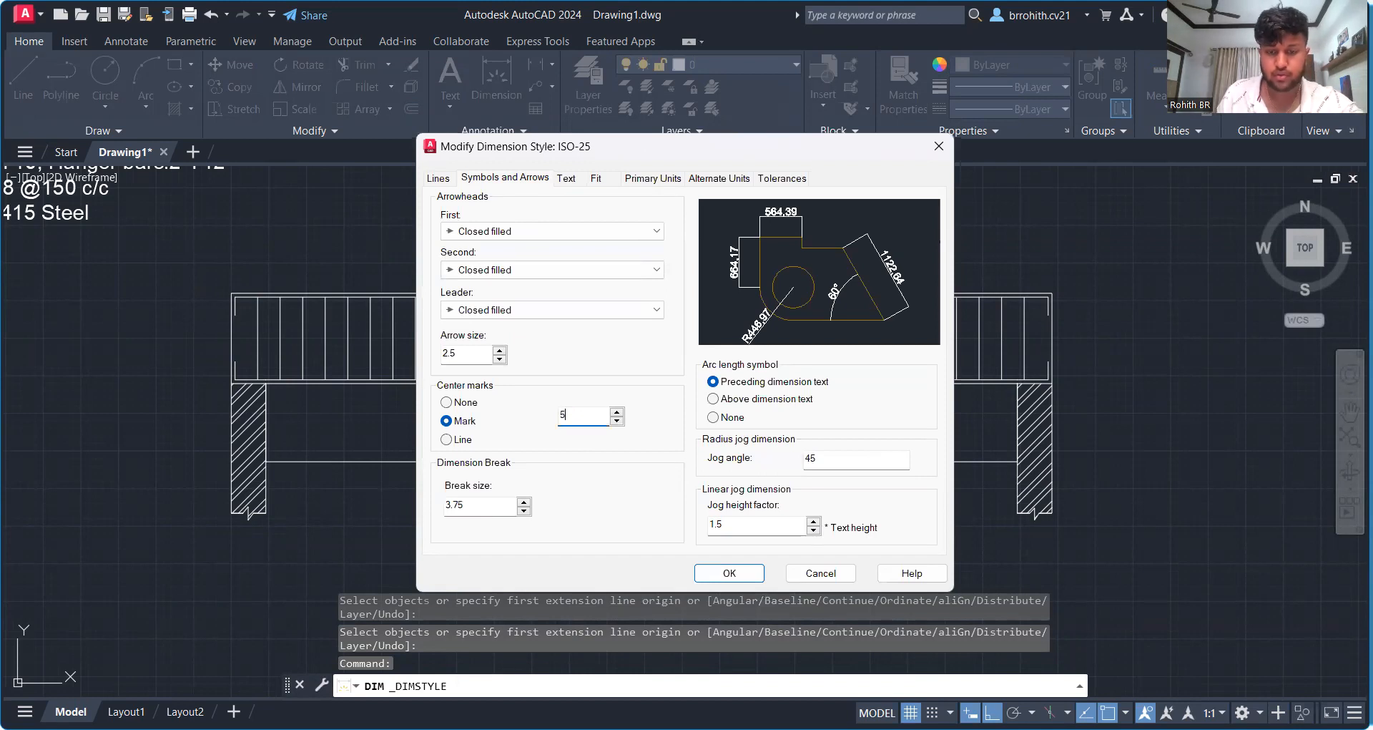
left_click(732, 571)
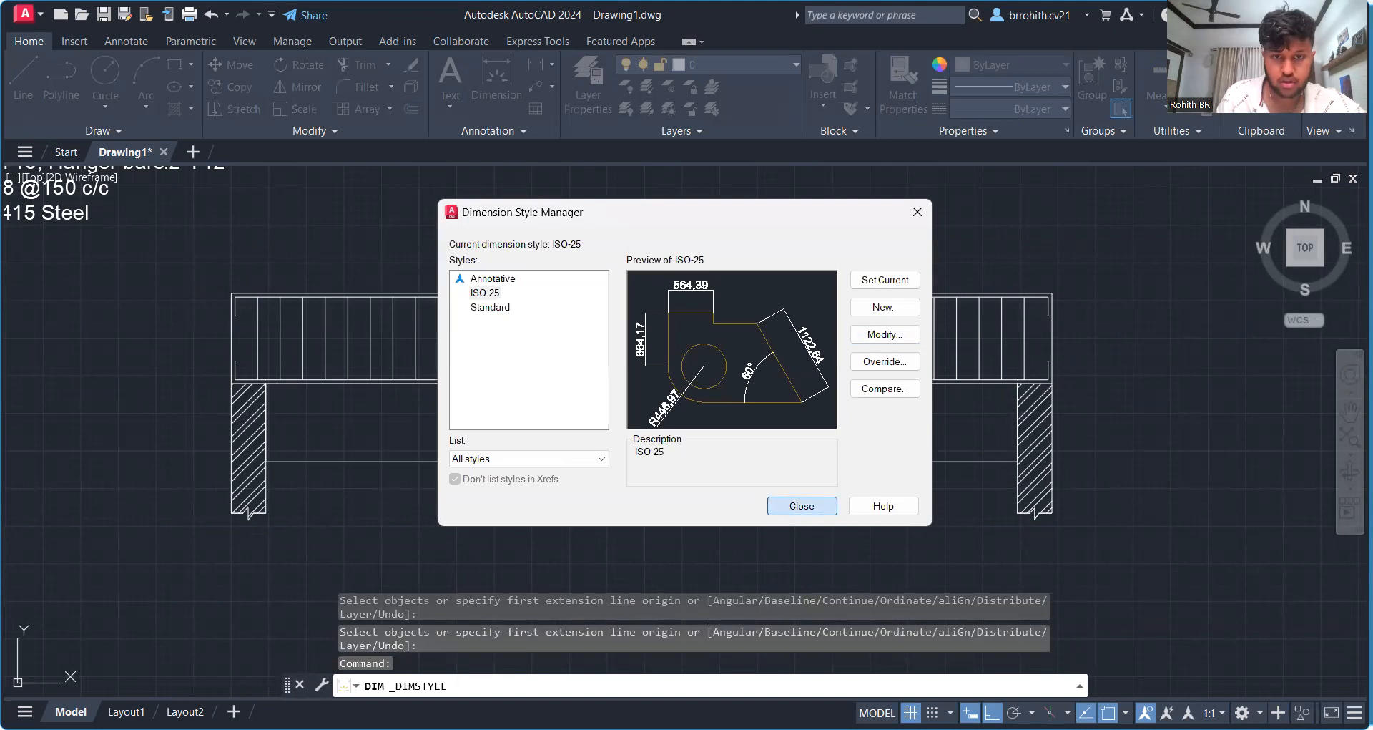
left_click(781, 517)
scroll(666, 521, "up", 3)
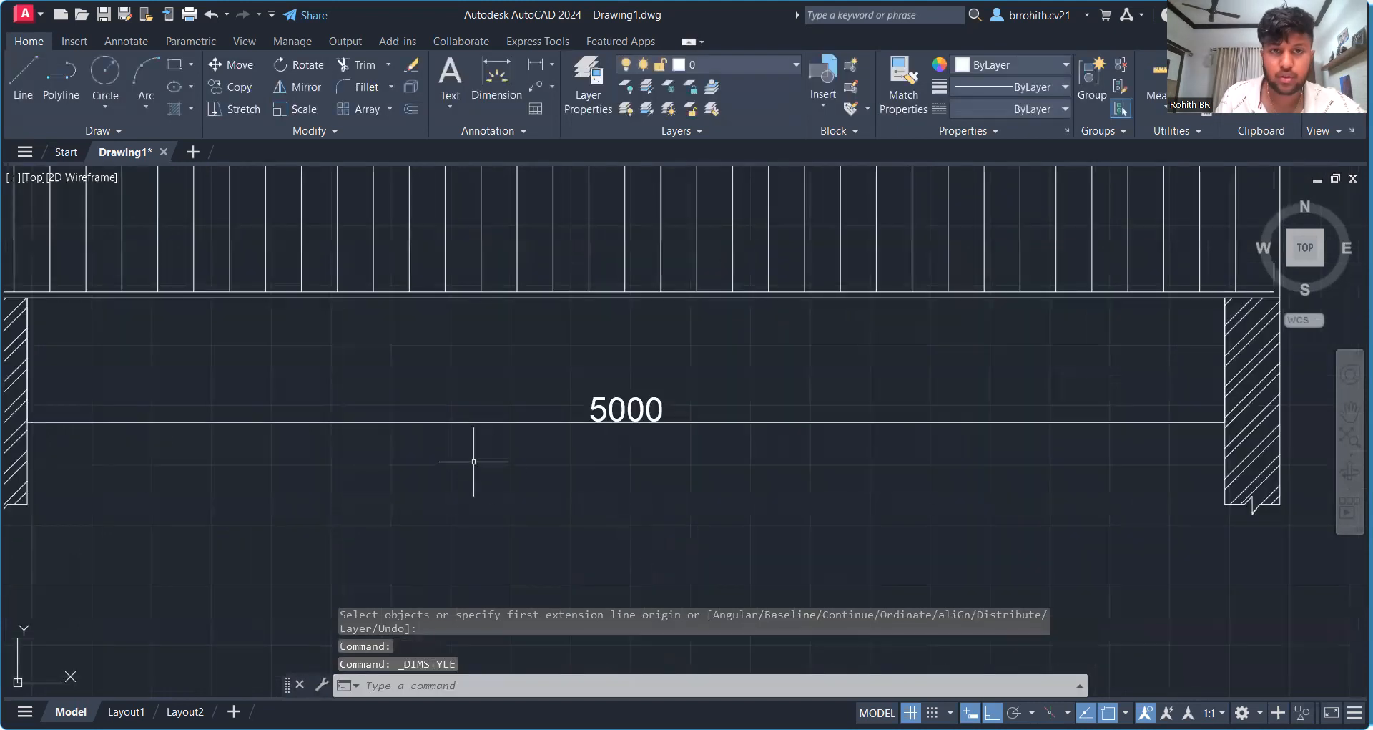
Step: Set the arrow size of the ISO-25 dimension style to 75 and apply the change
left_click(554, 87)
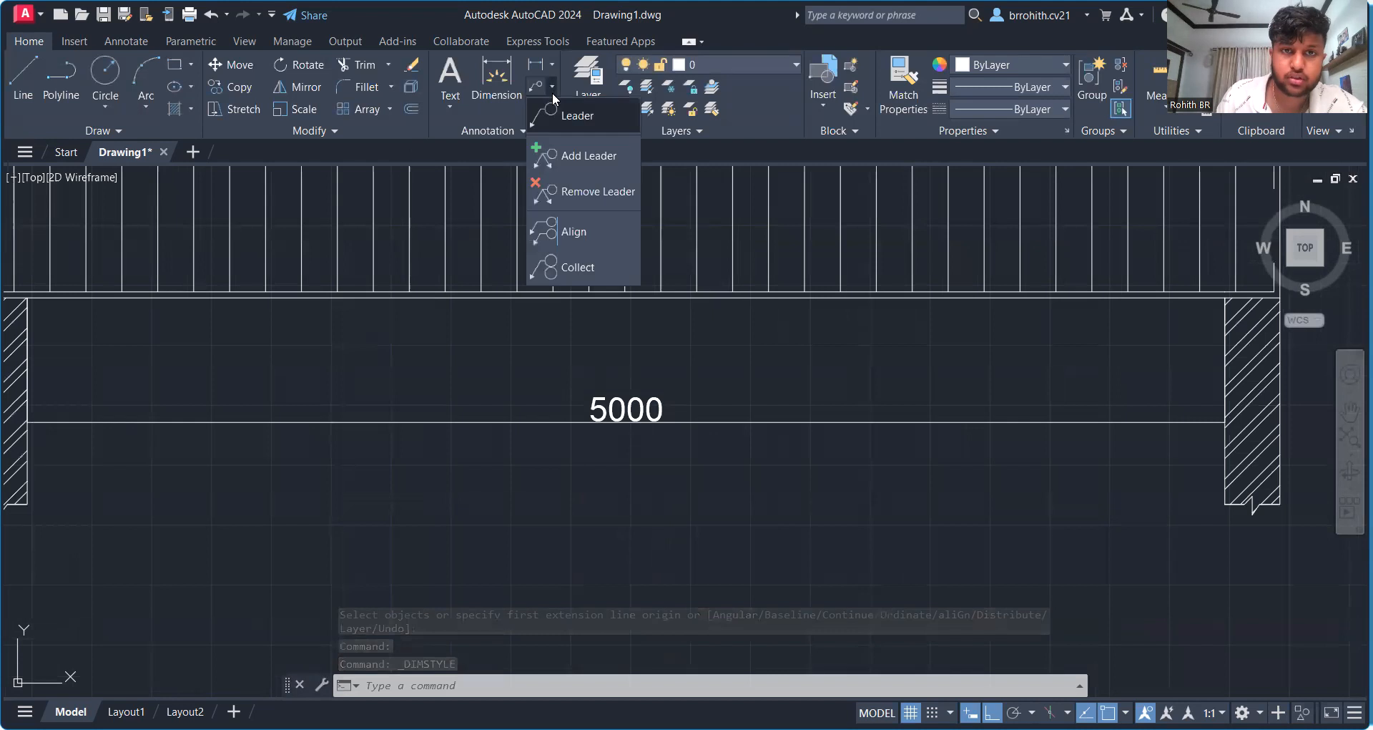
left_click(495, 129)
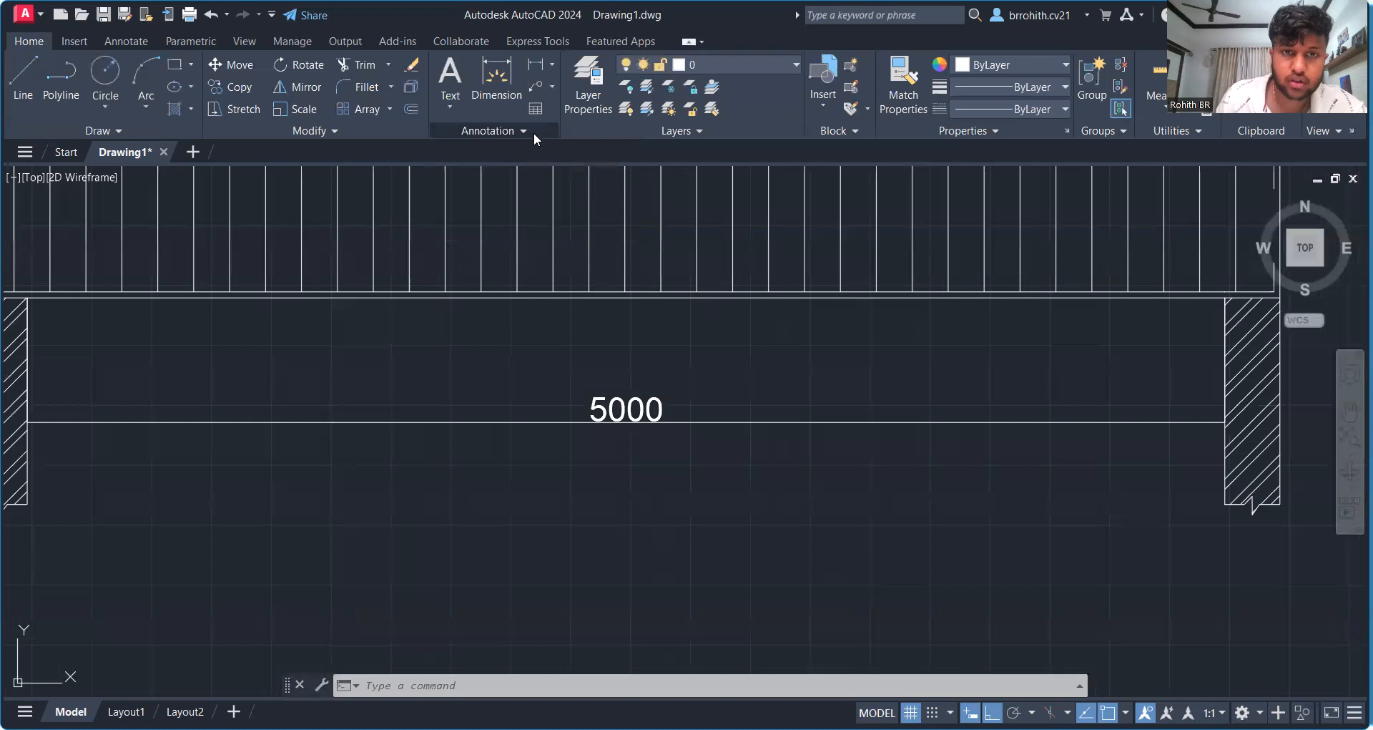
left_click(534, 132)
left_click(532, 174)
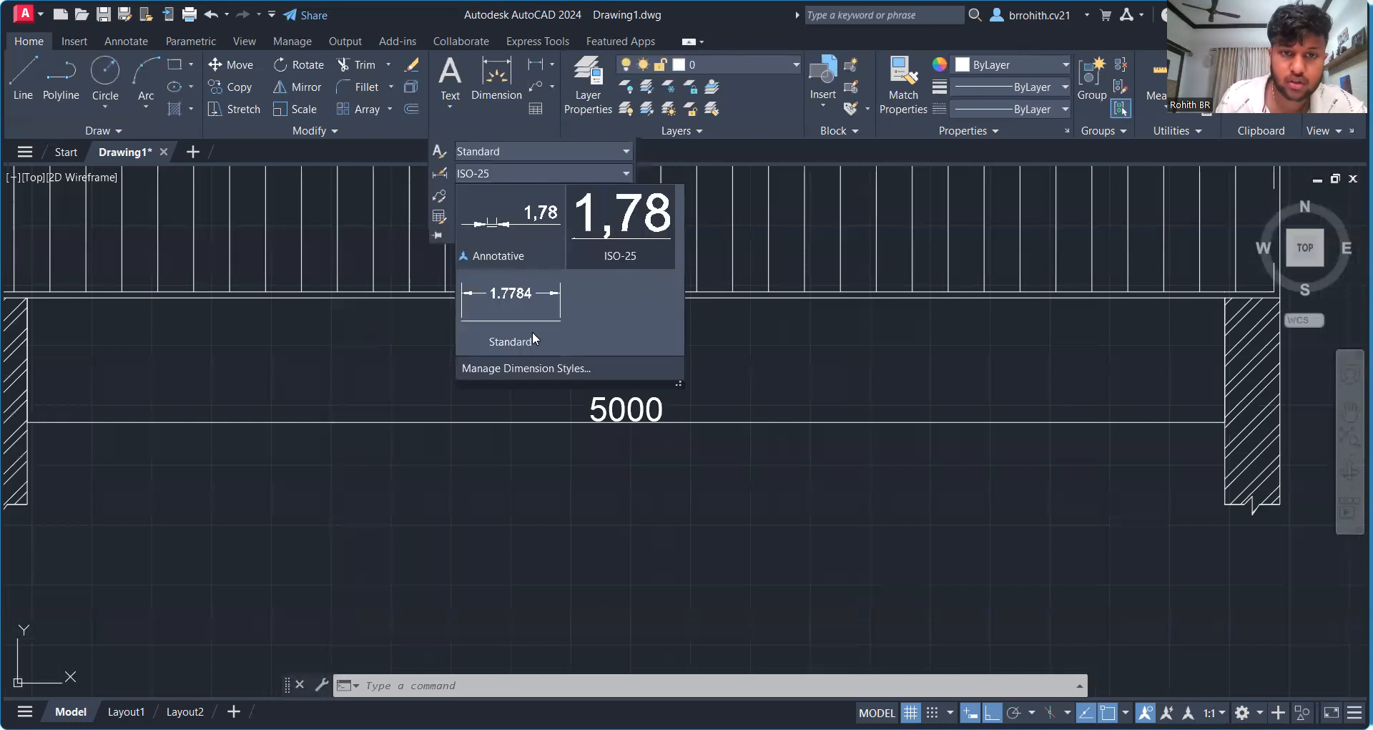
left_click(548, 368)
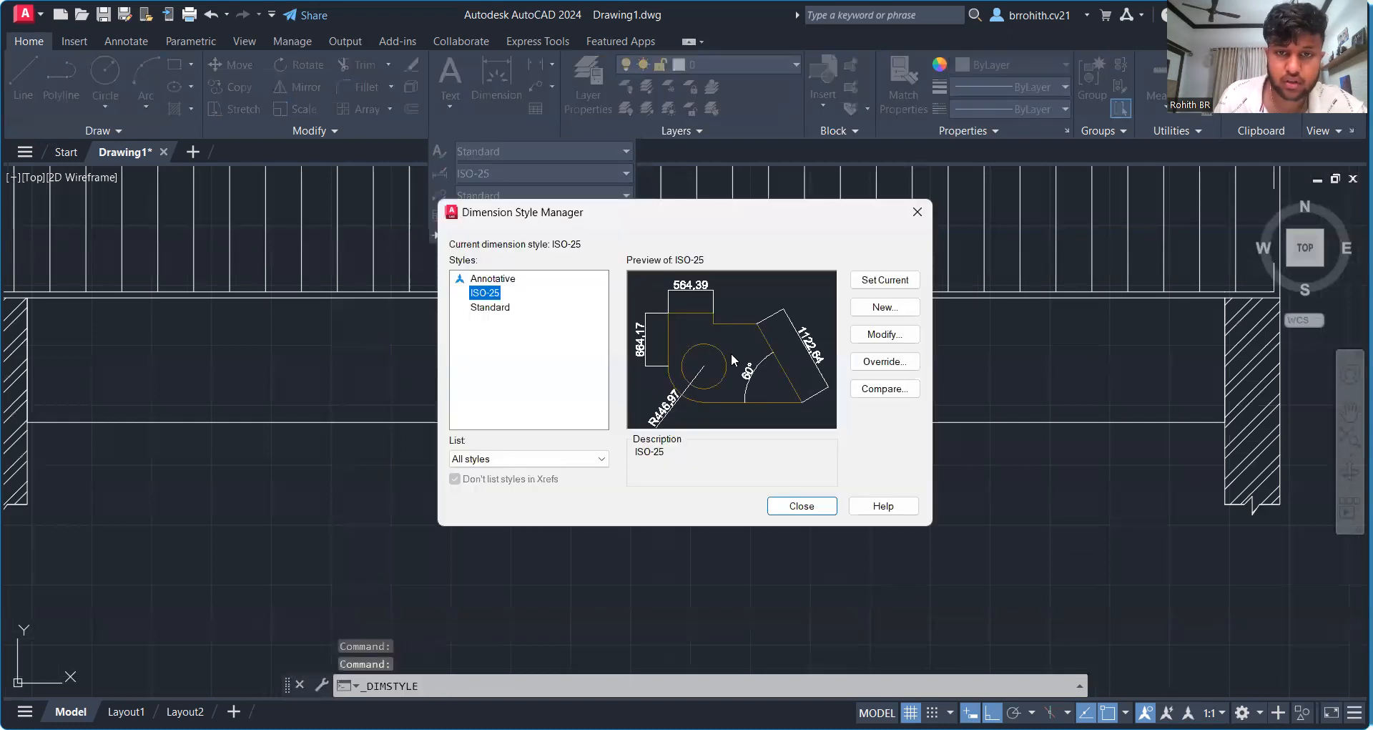
left_click(880, 336)
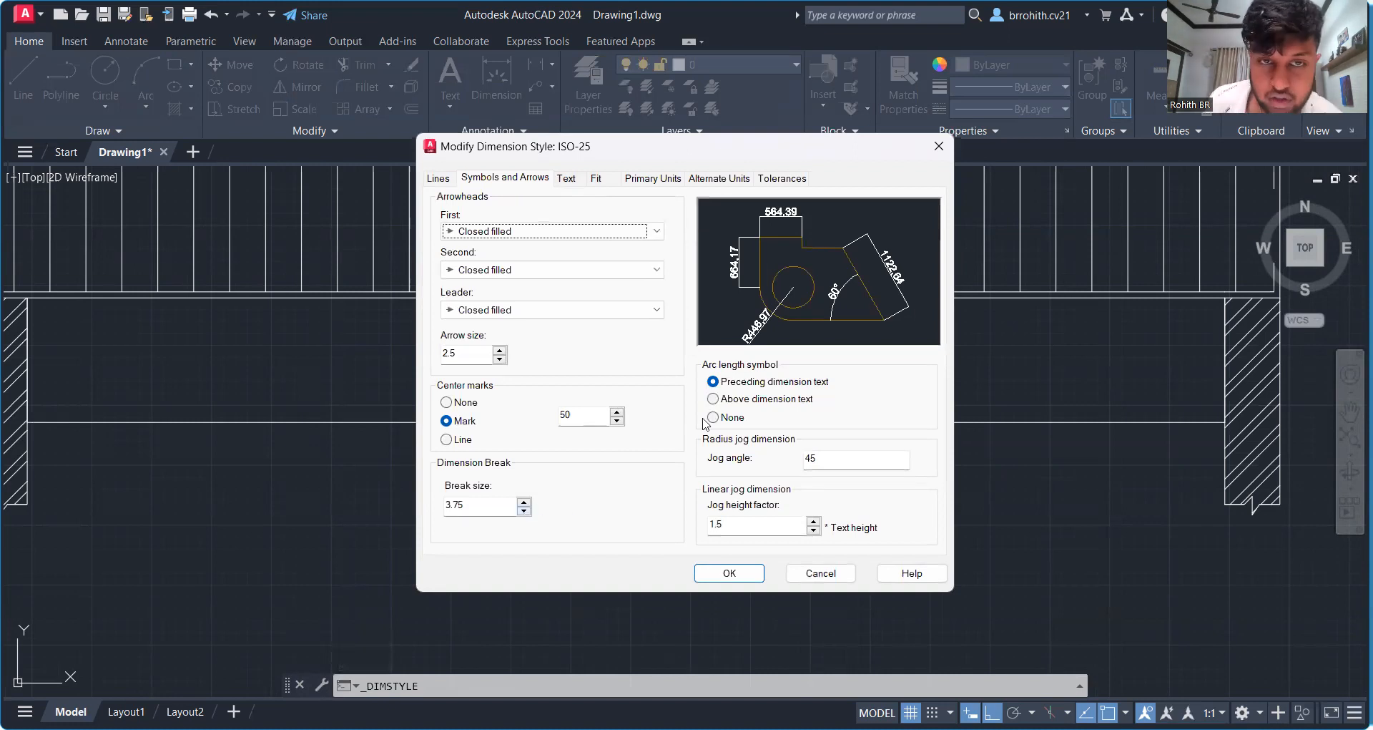
left_click(451, 181)
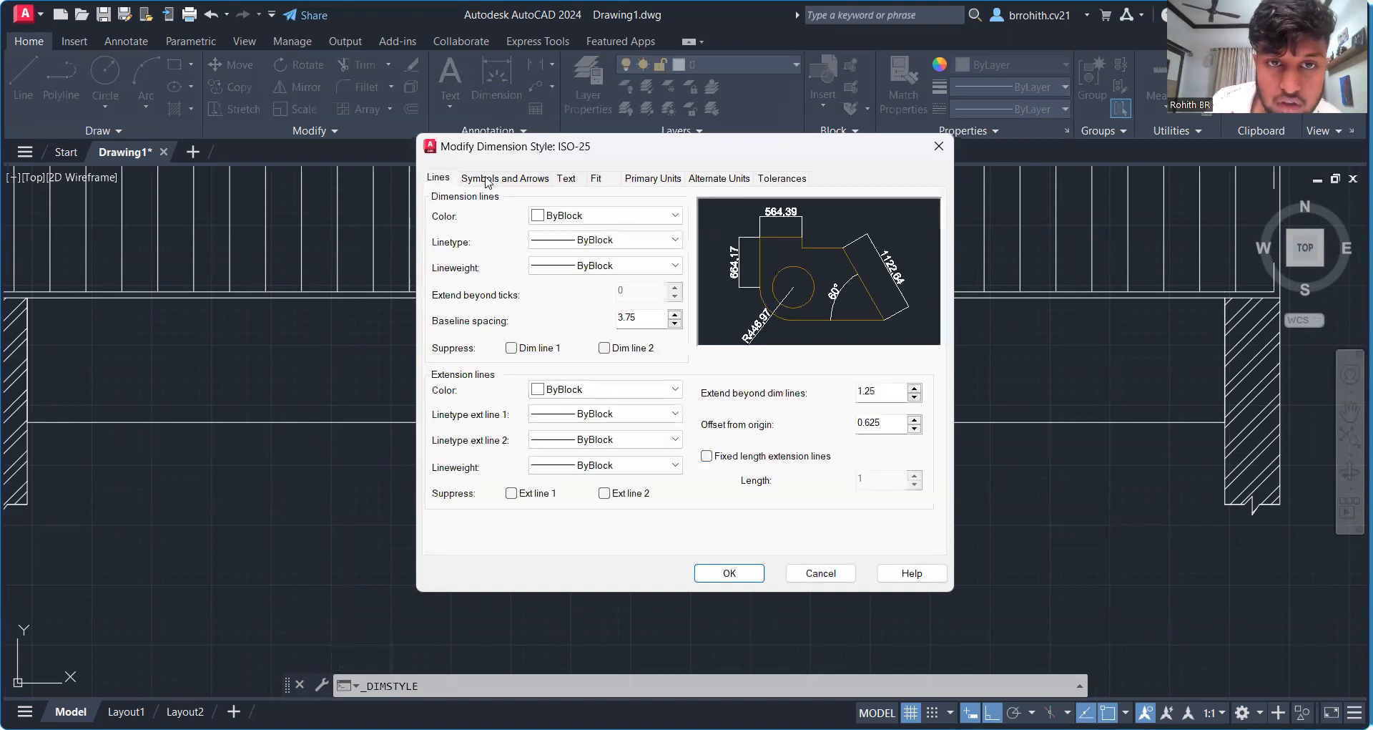
left_click(487, 179)
left_click(566, 178)
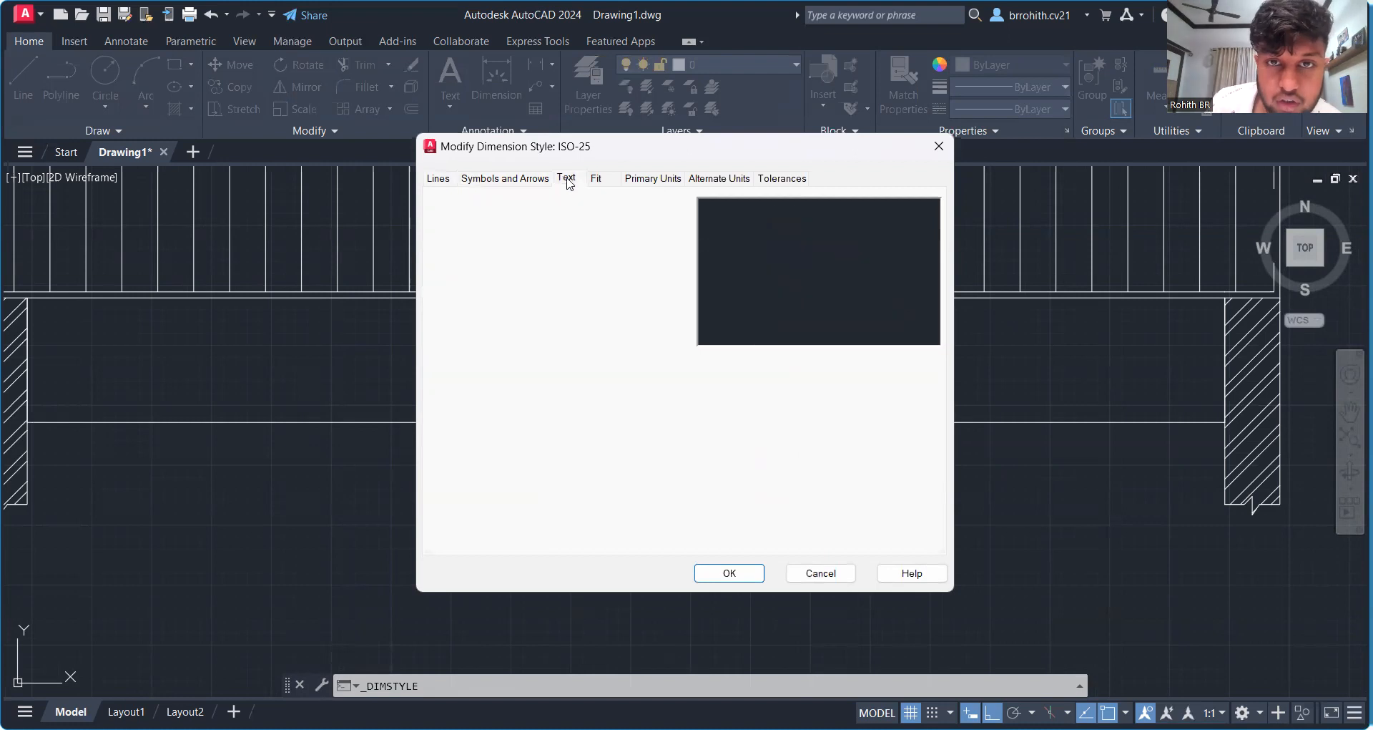
left_click(631, 178)
left_click(506, 178)
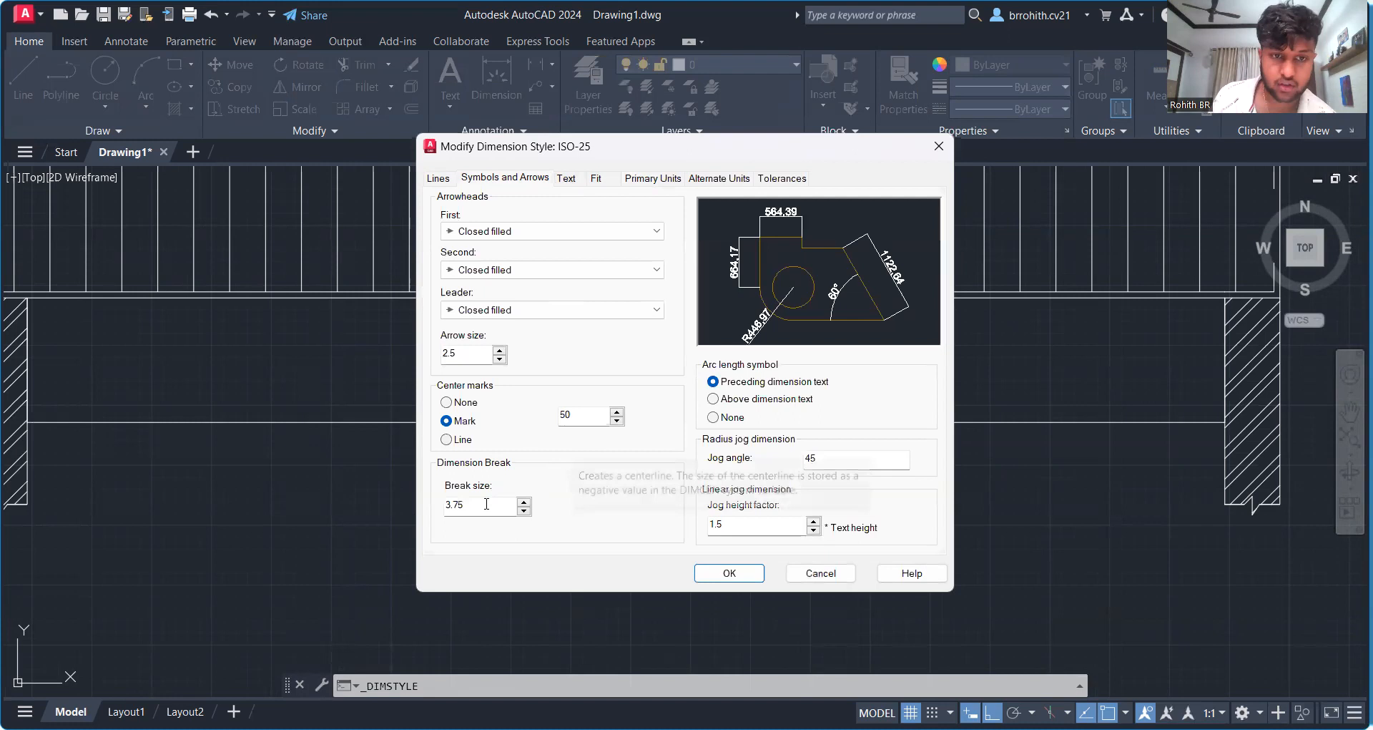
double_click(460, 357)
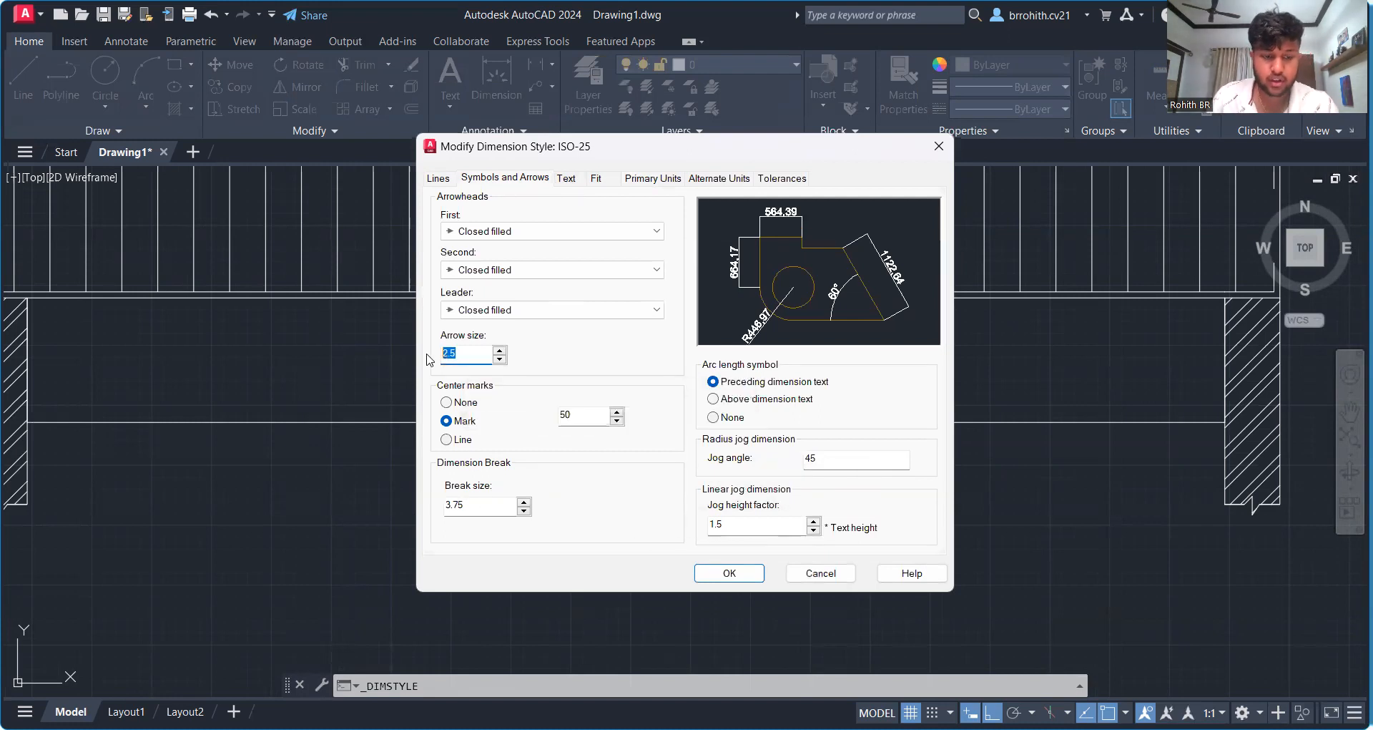
type("75")
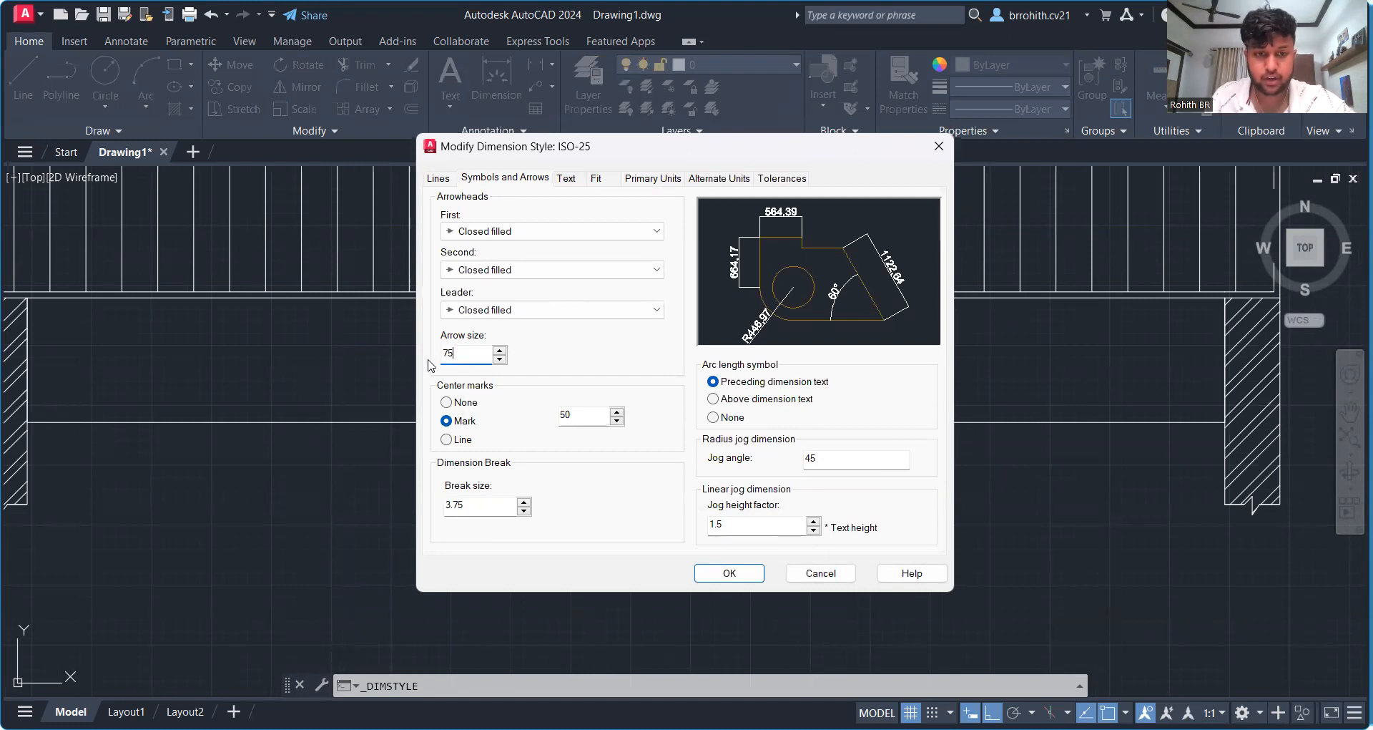
left_click(724, 574)
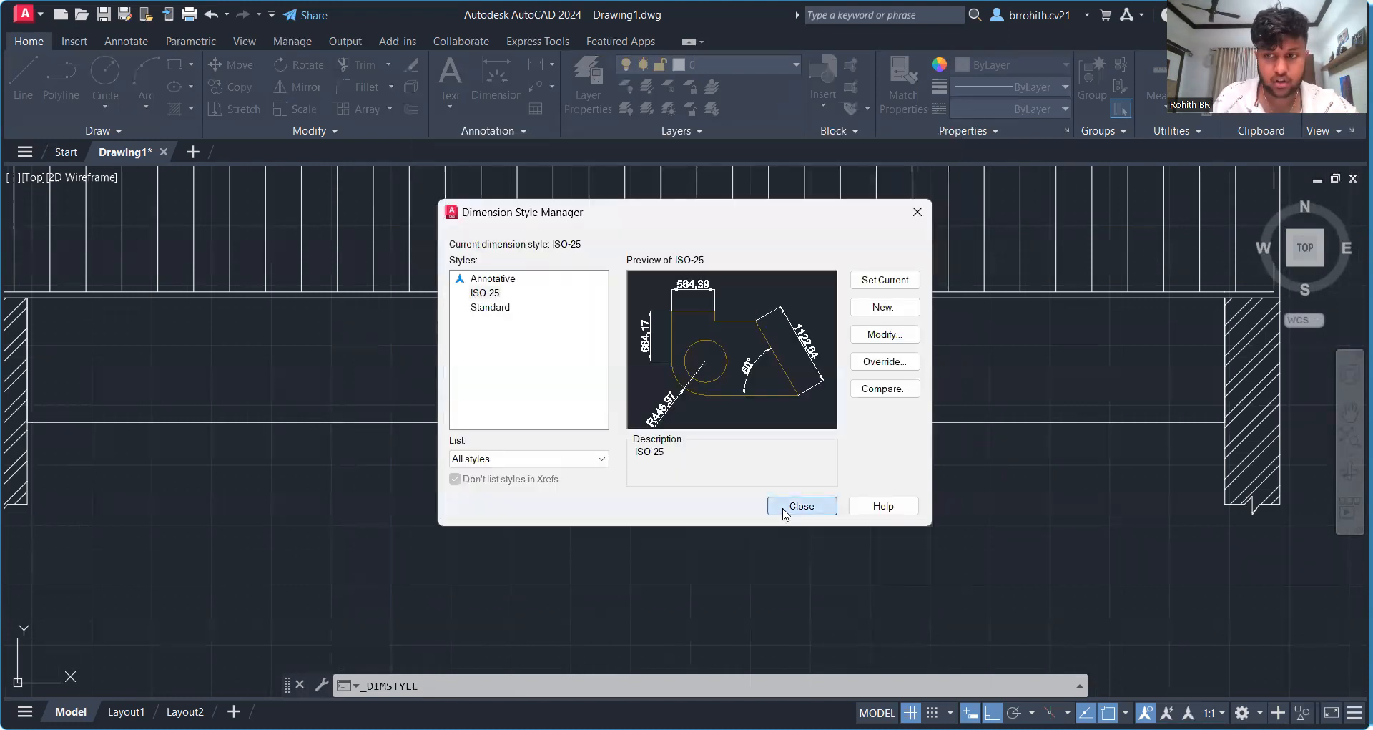
left_click(800, 506)
Step: Dimension the widths of both supports below their break lines and the beam's overall depth beside its left end
scroll(222, 510, "down", 2)
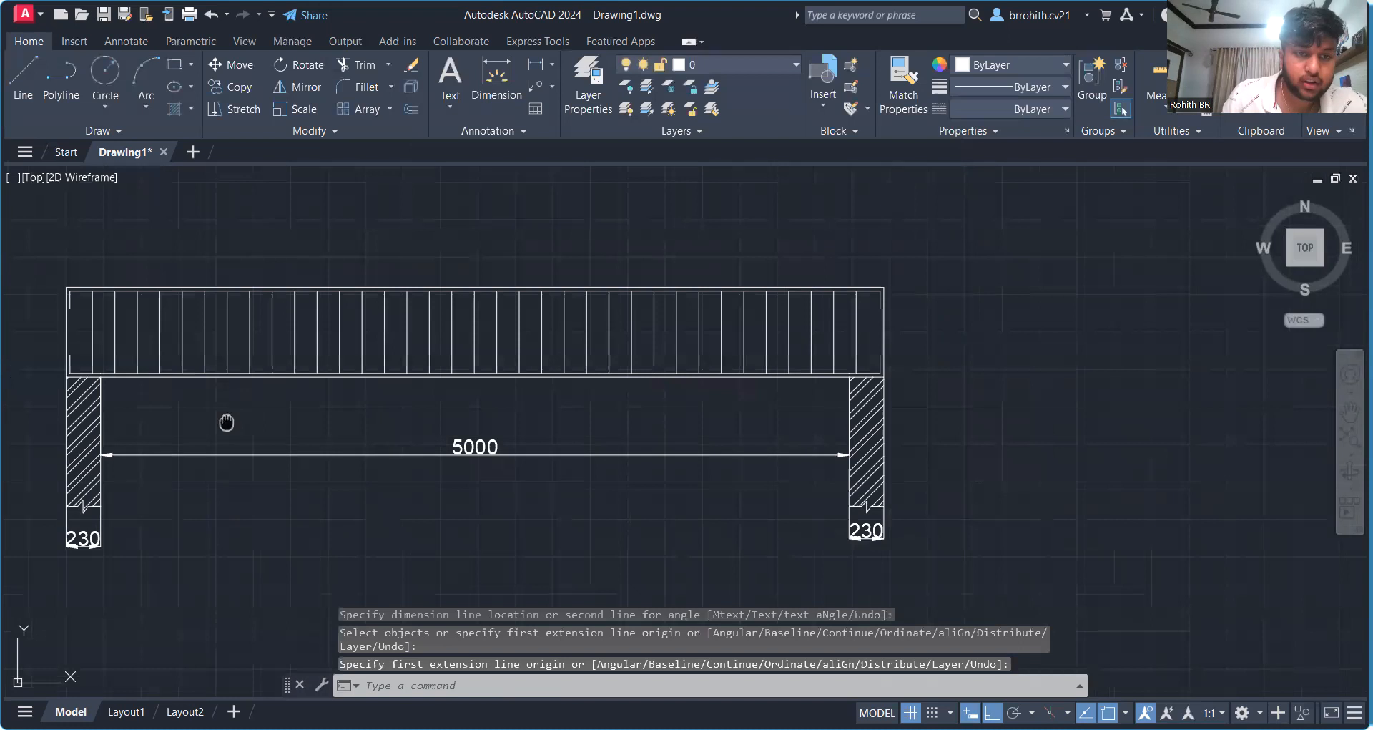
middle_click_drag(224, 423, 472, 418)
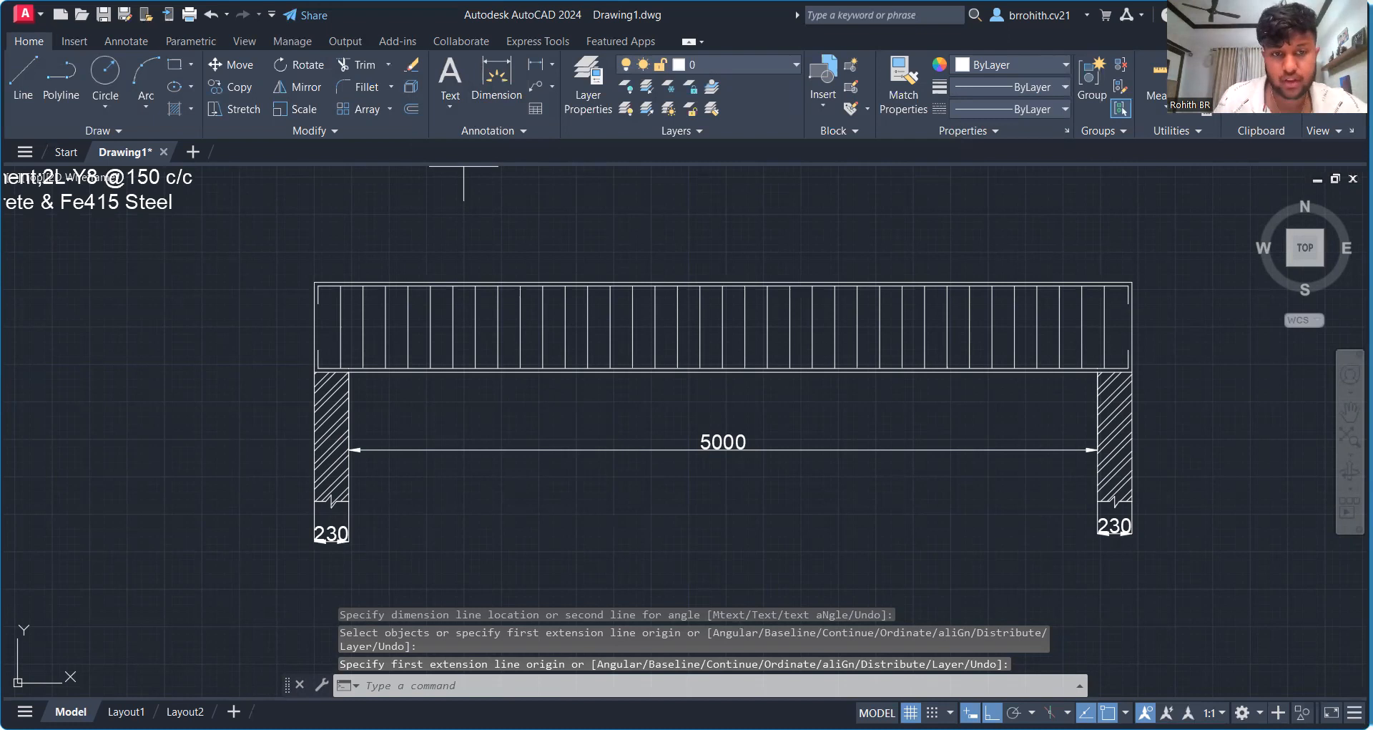
scroll(604, 346, "down", 2)
mouse_move(1016, 414)
middle_mouse_down()
mouse_move(718, 448)
mouse_move(856, 425)
middle_mouse_up()
scroll(856, 424, "up", 2)
scroll(670, 366, "down", 2)
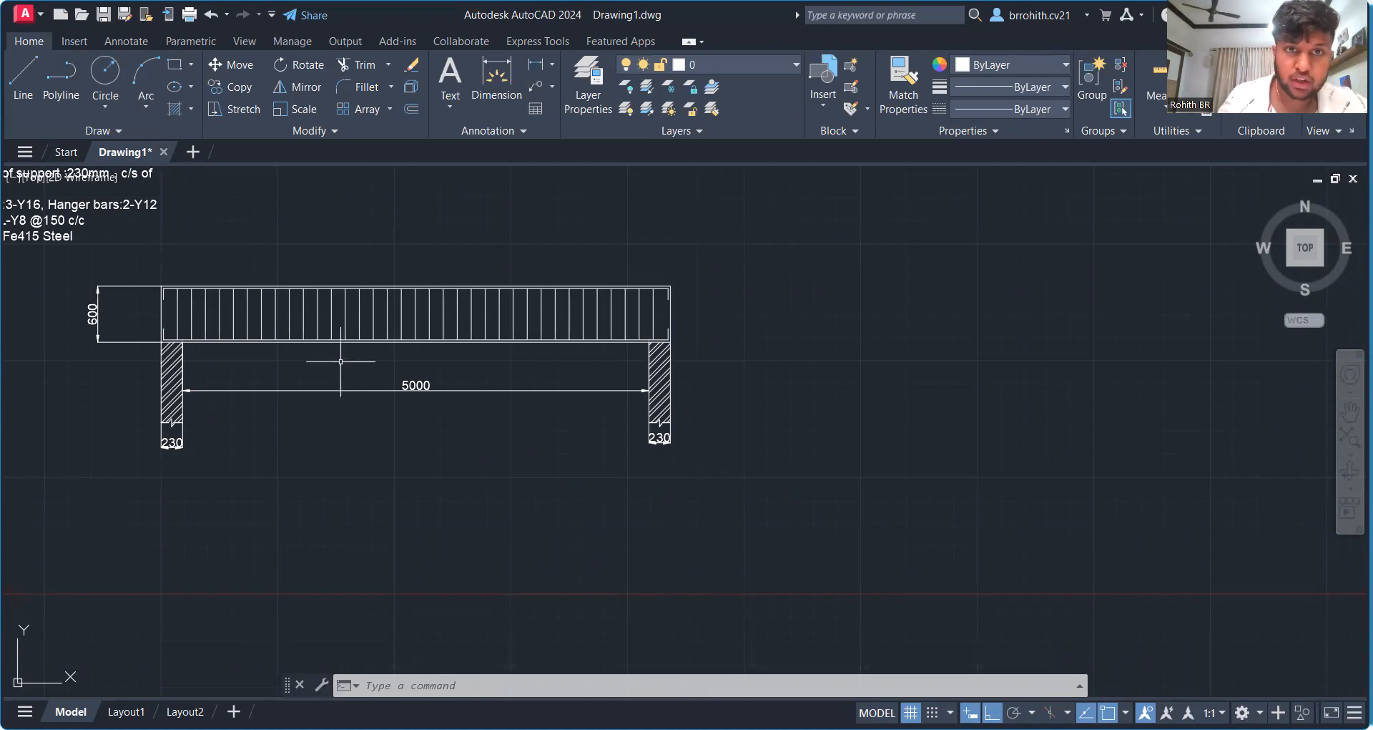
Step: Add a multileader pointing at a stirrup near midspan, landing above the beam, with the text 2L-Y8@150C/V
left_click(531, 83)
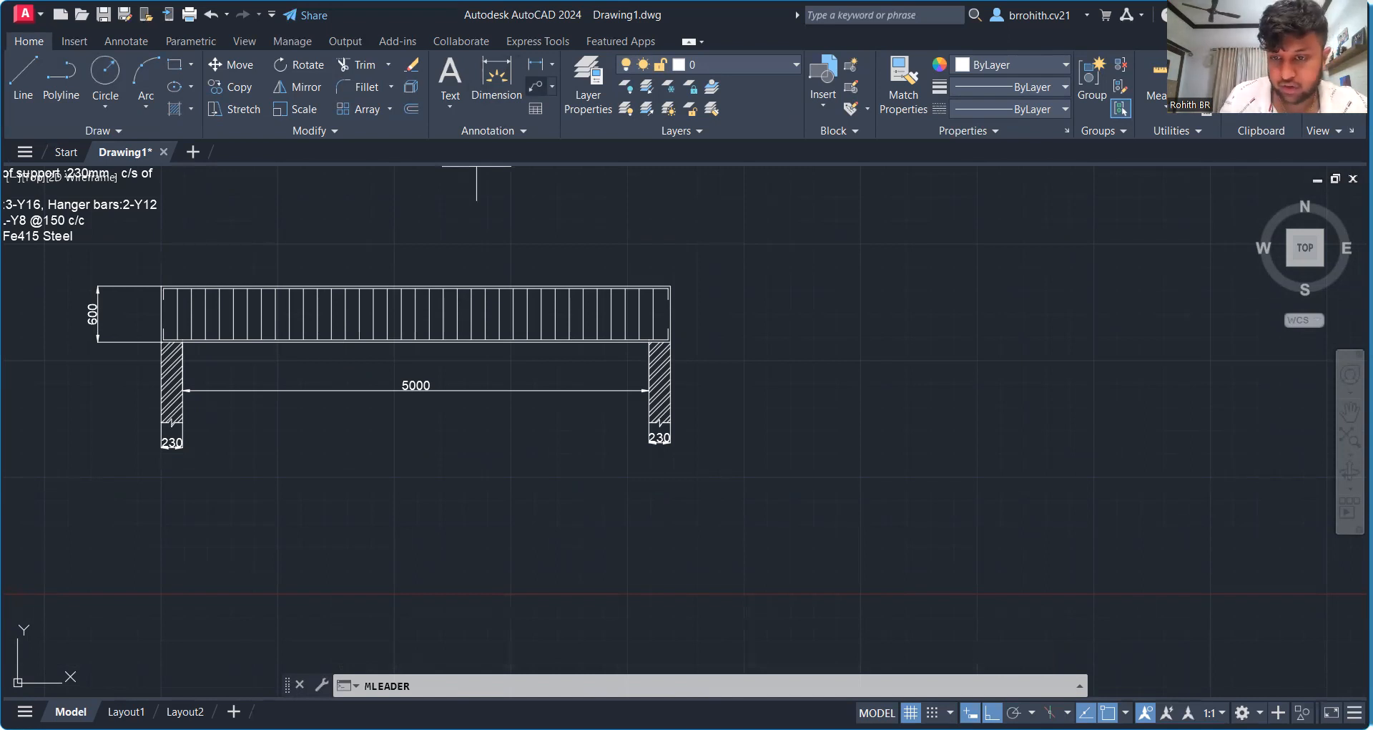
left_click(387, 313)
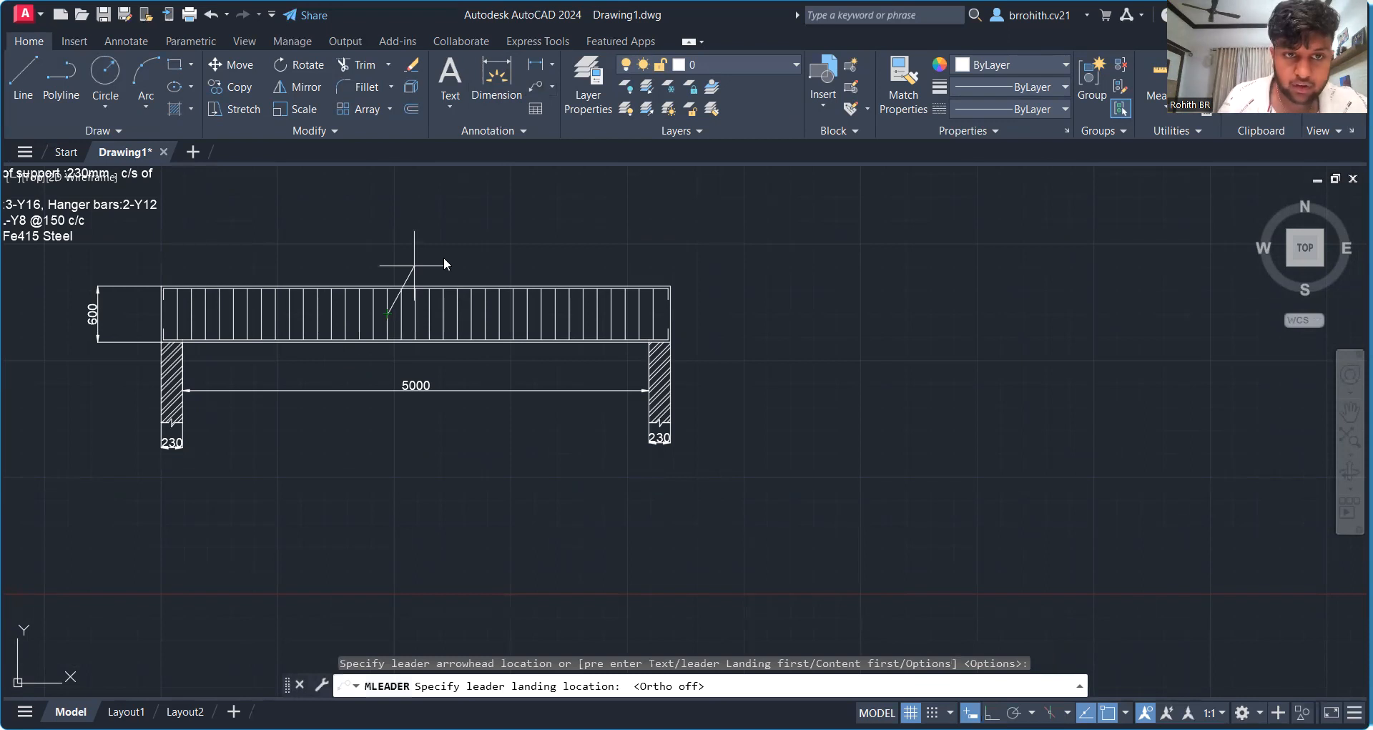
left_click(415, 266)
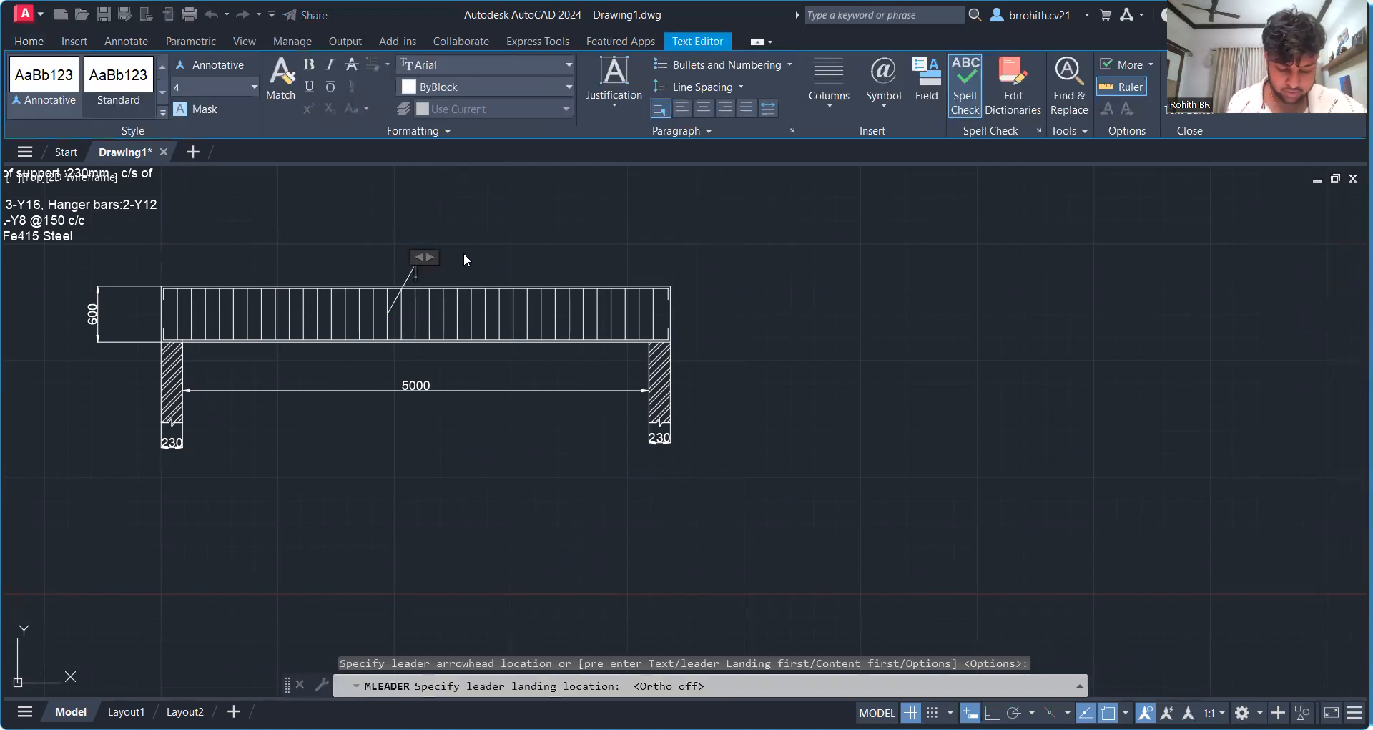
type("2L-Y8@150C/V")
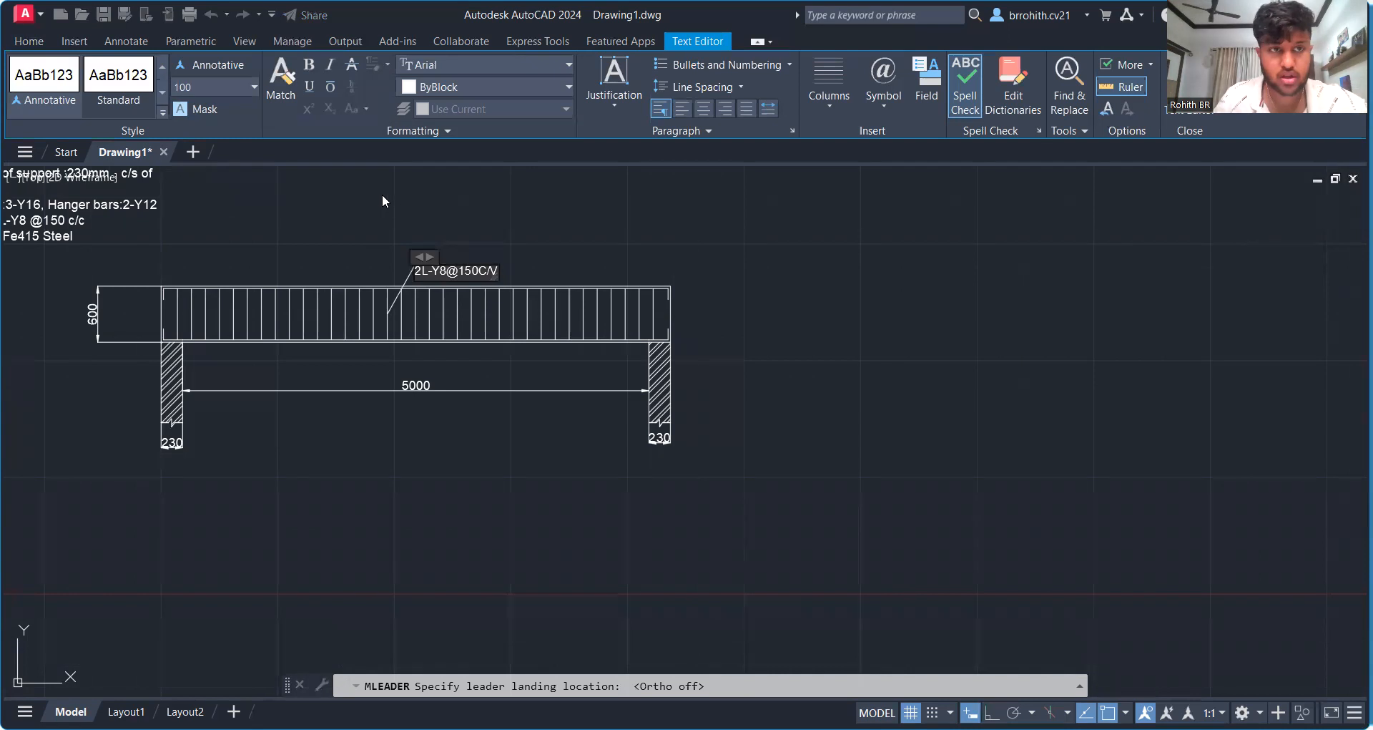
left_click(491, 246)
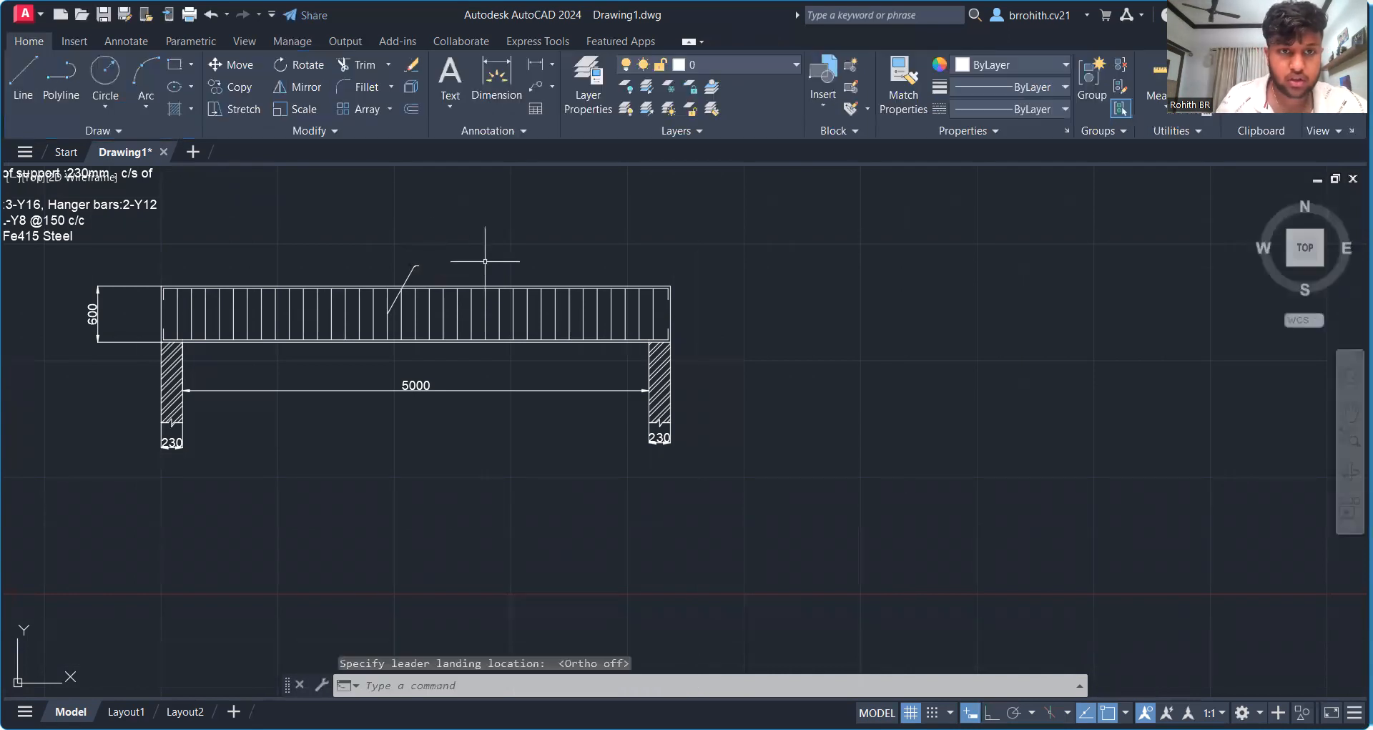
Step: Set the text height of the stirrup leader note to 100
scroll(436, 273, "up", 6)
scroll(435, 273, "up", 2)
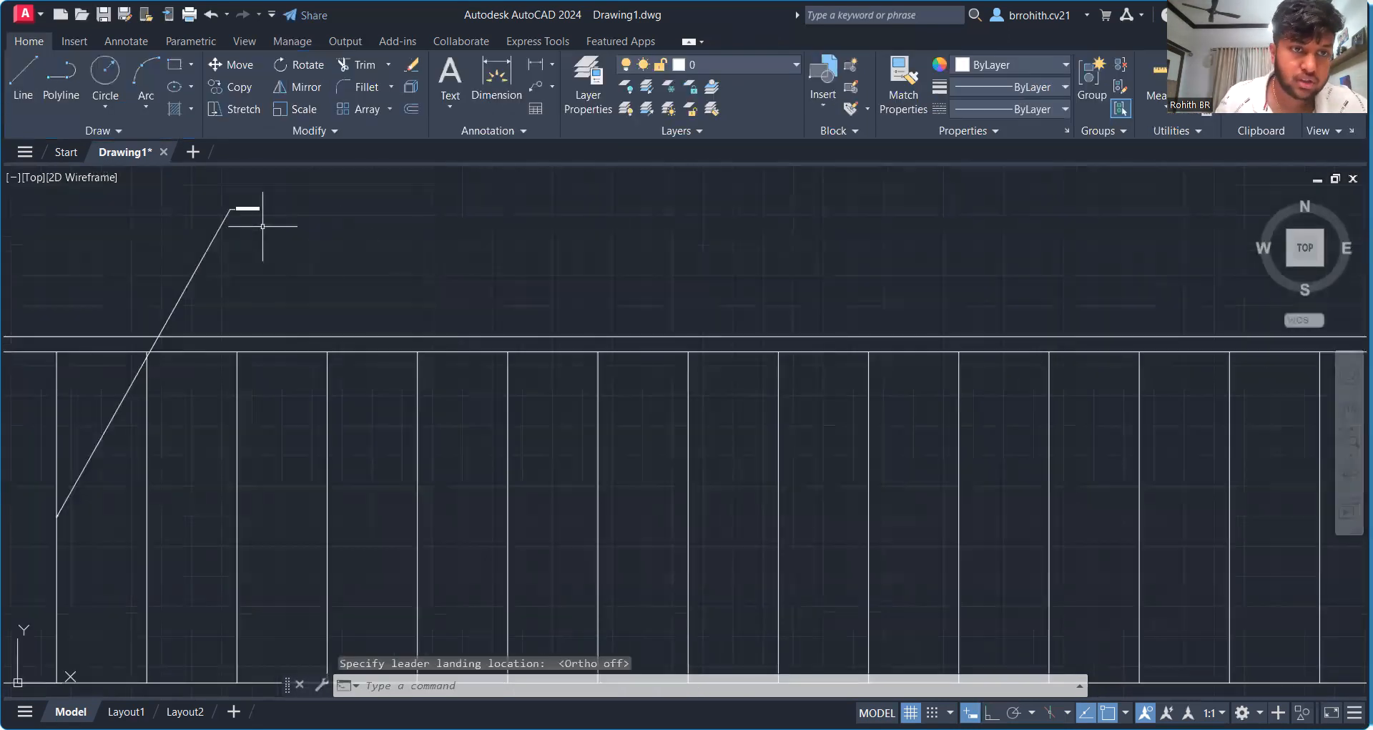
middle_click_drag(270, 215, 362, 264)
scroll(362, 264, "up", 4)
left_click(330, 233)
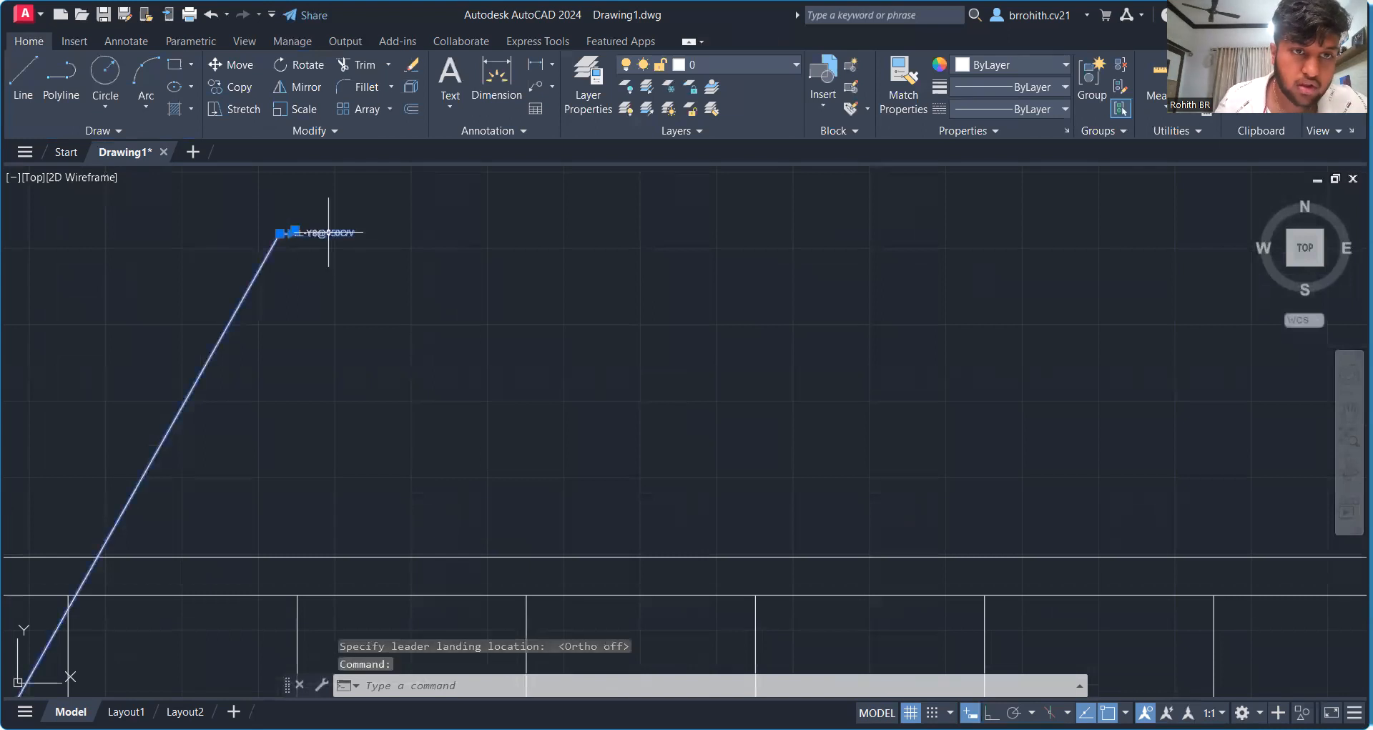
right_click(327, 230)
key("Escape")
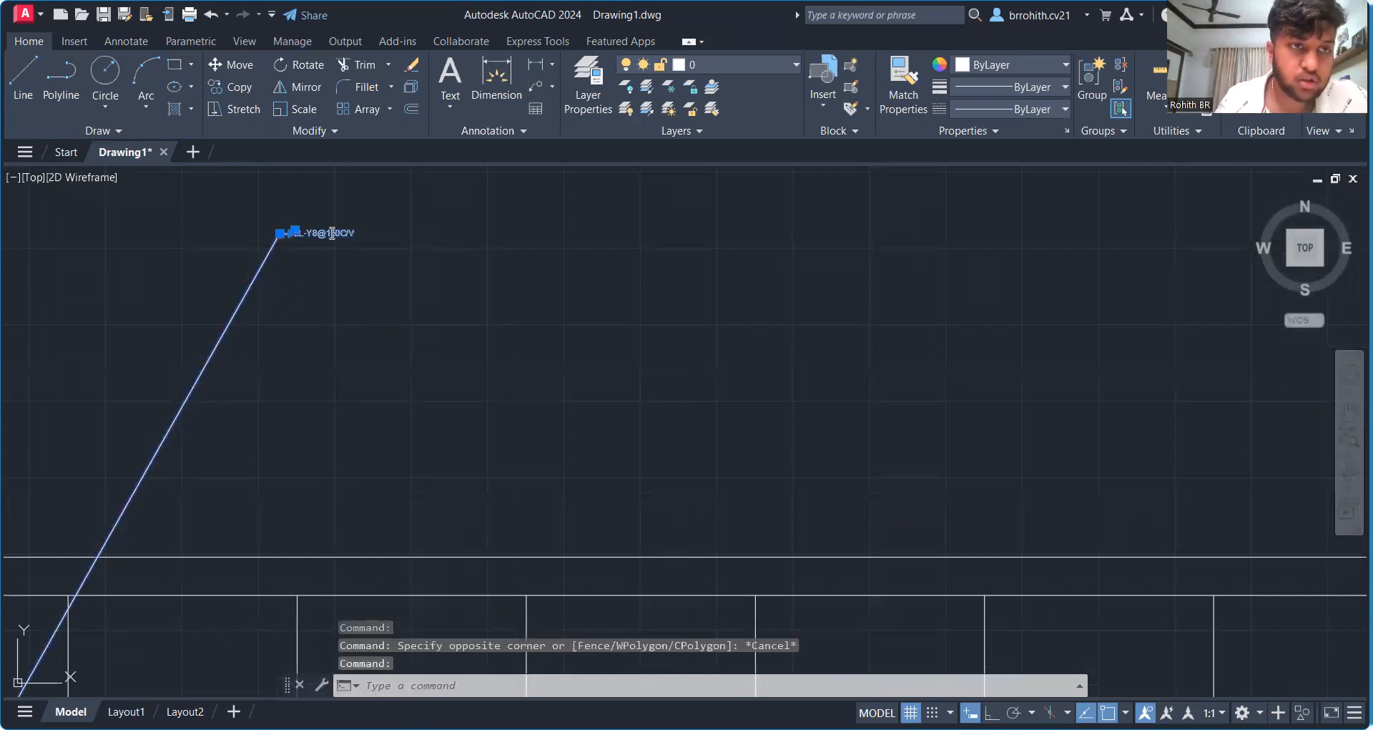
double_click(331, 233)
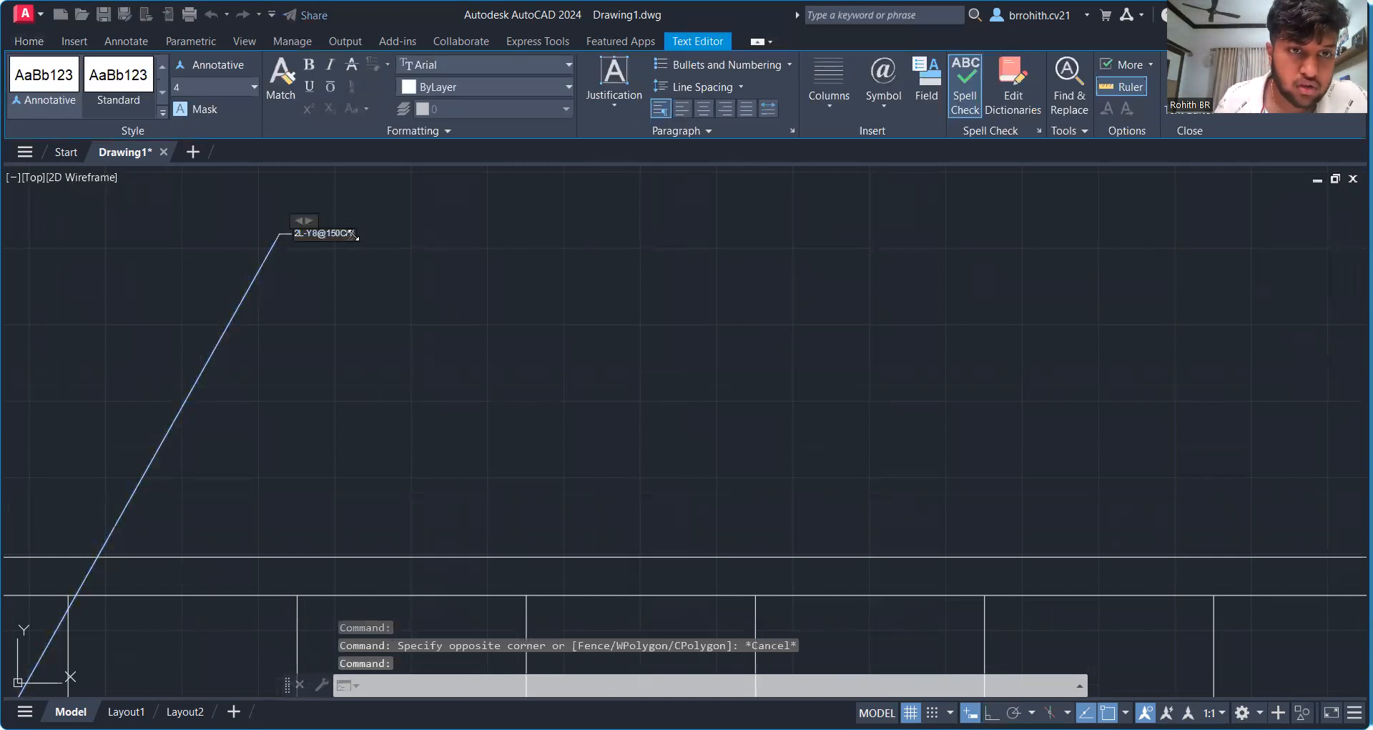
left_click_drag(361, 236, 378, 241)
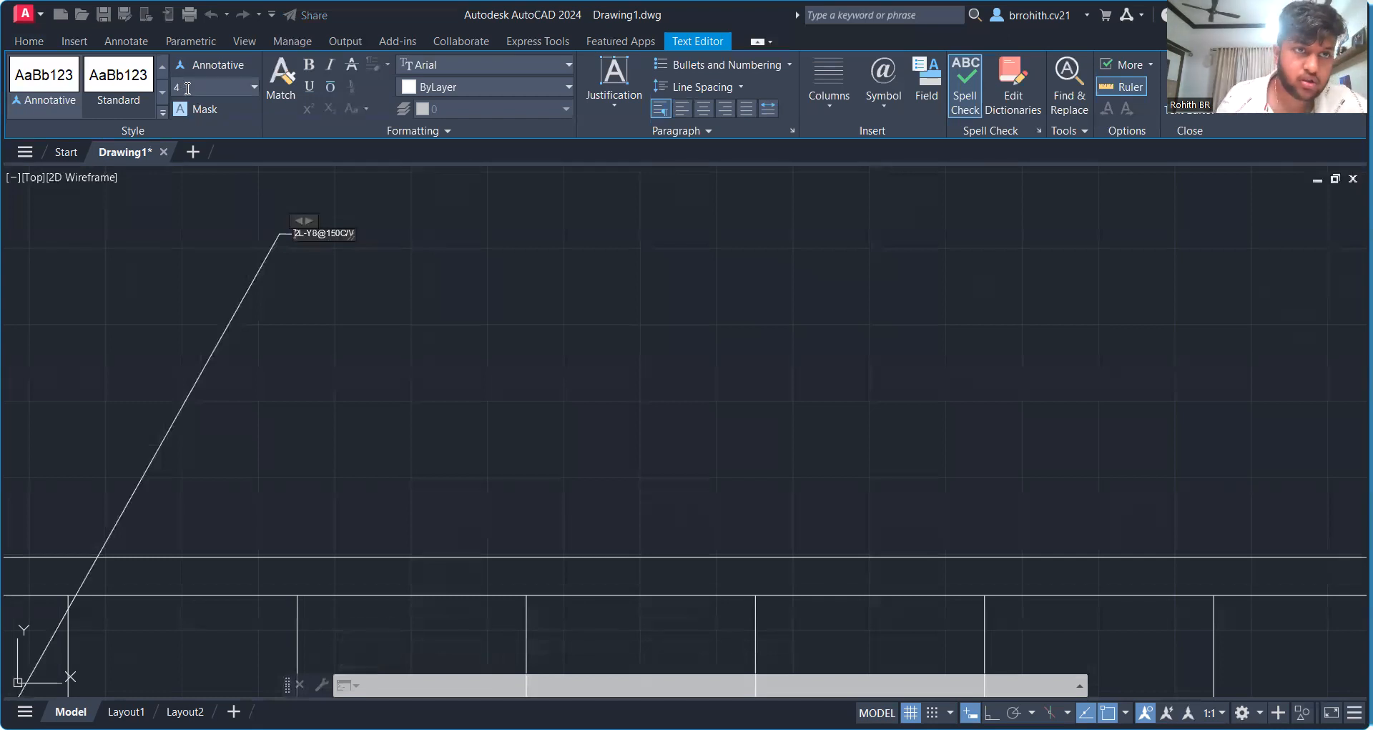
type("100")
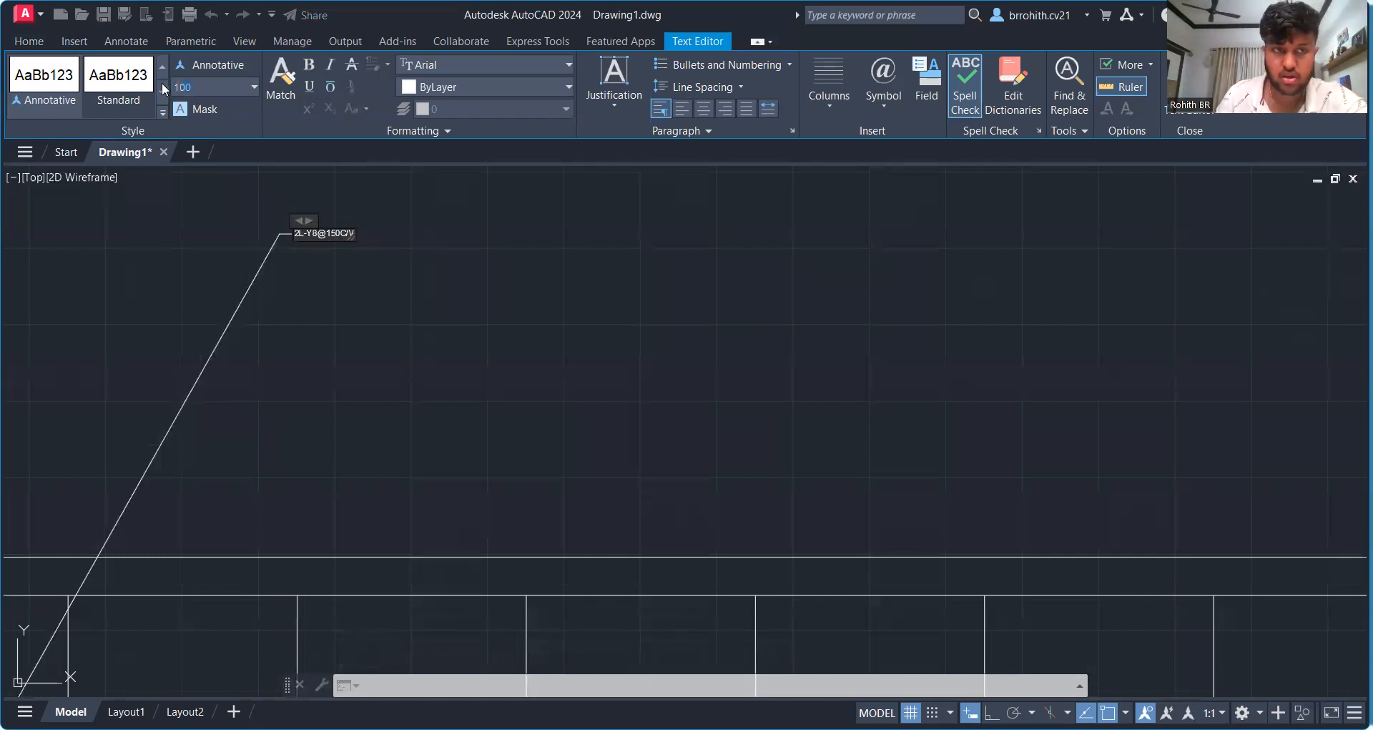
left_click(316, 182)
scroll(351, 274, "down", 2)
scroll(351, 274, "up", 4)
middle_click_drag(358, 276, 463, 390)
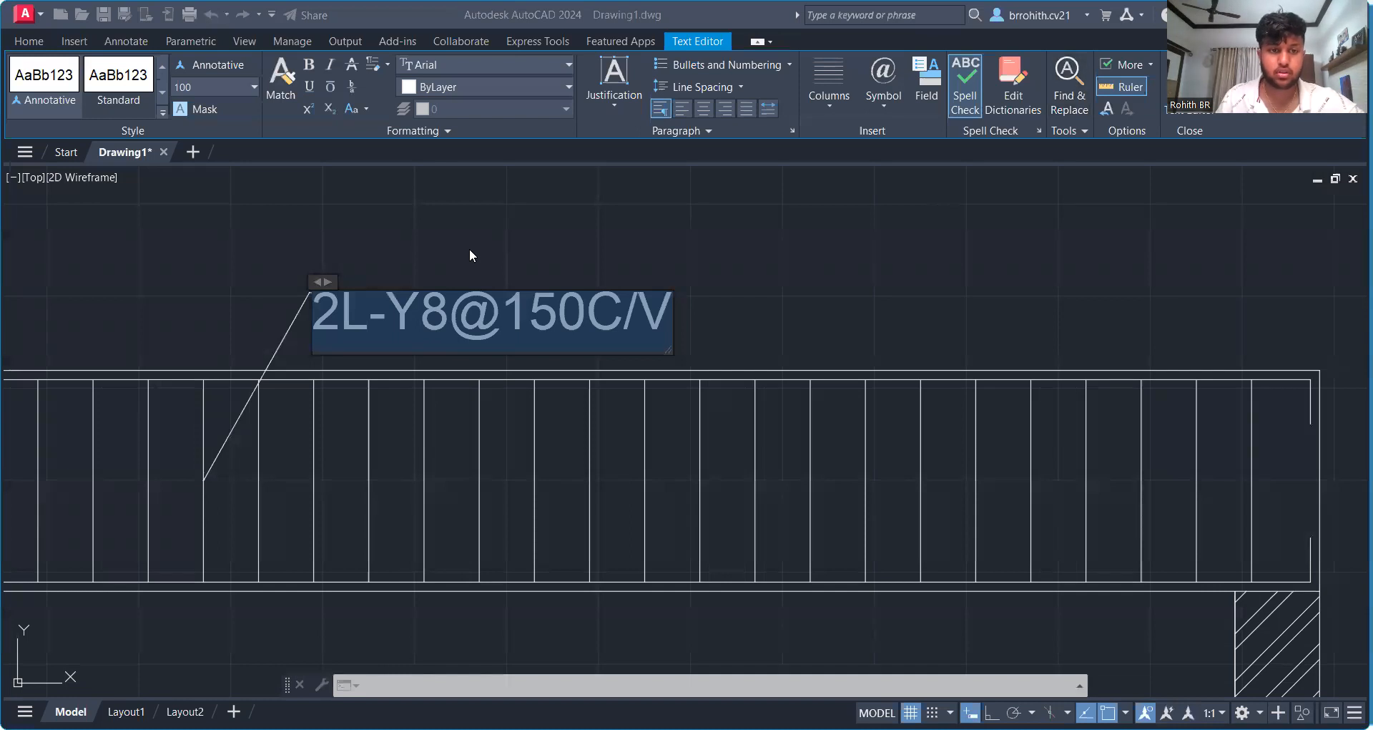
key("Escape")
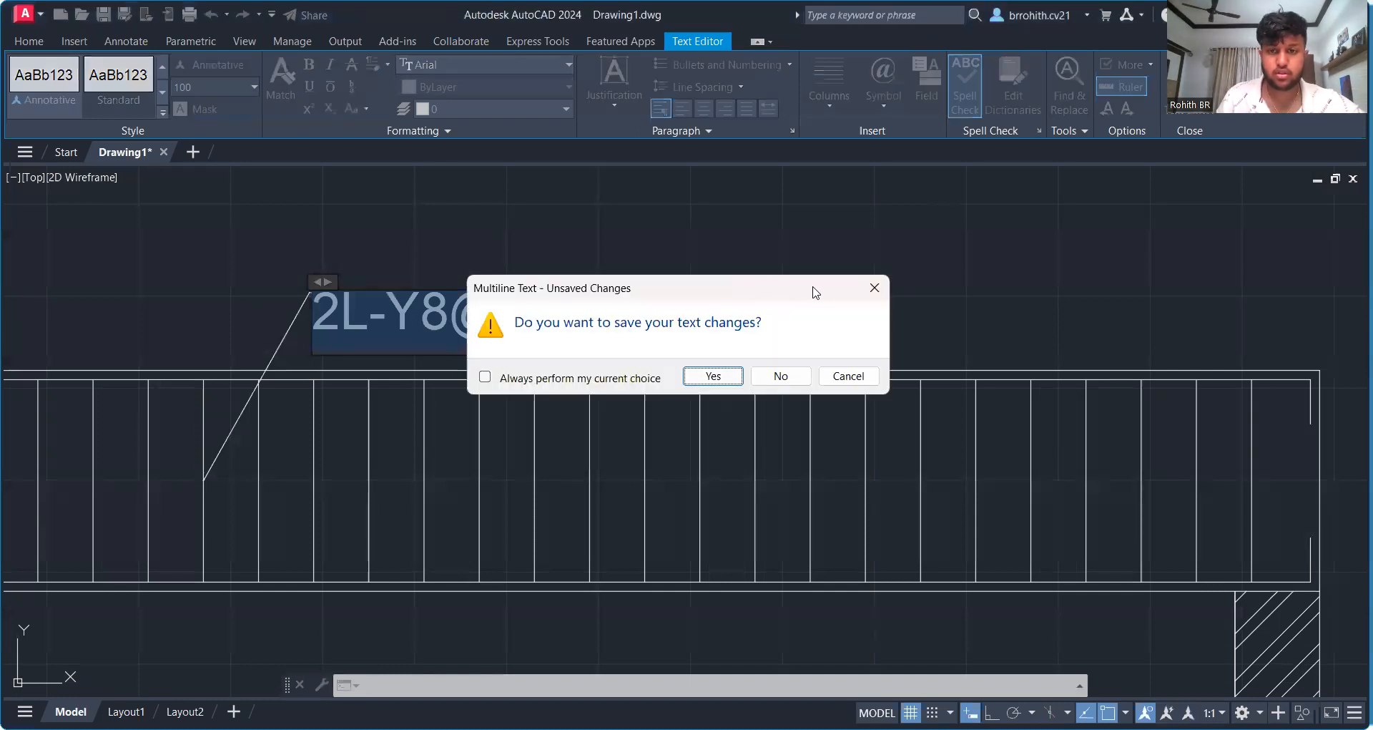
left_click(873, 290)
scroll(790, 297, "down", 2)
scroll(703, 314, "down", 2)
scroll(613, 291, "up", 2)
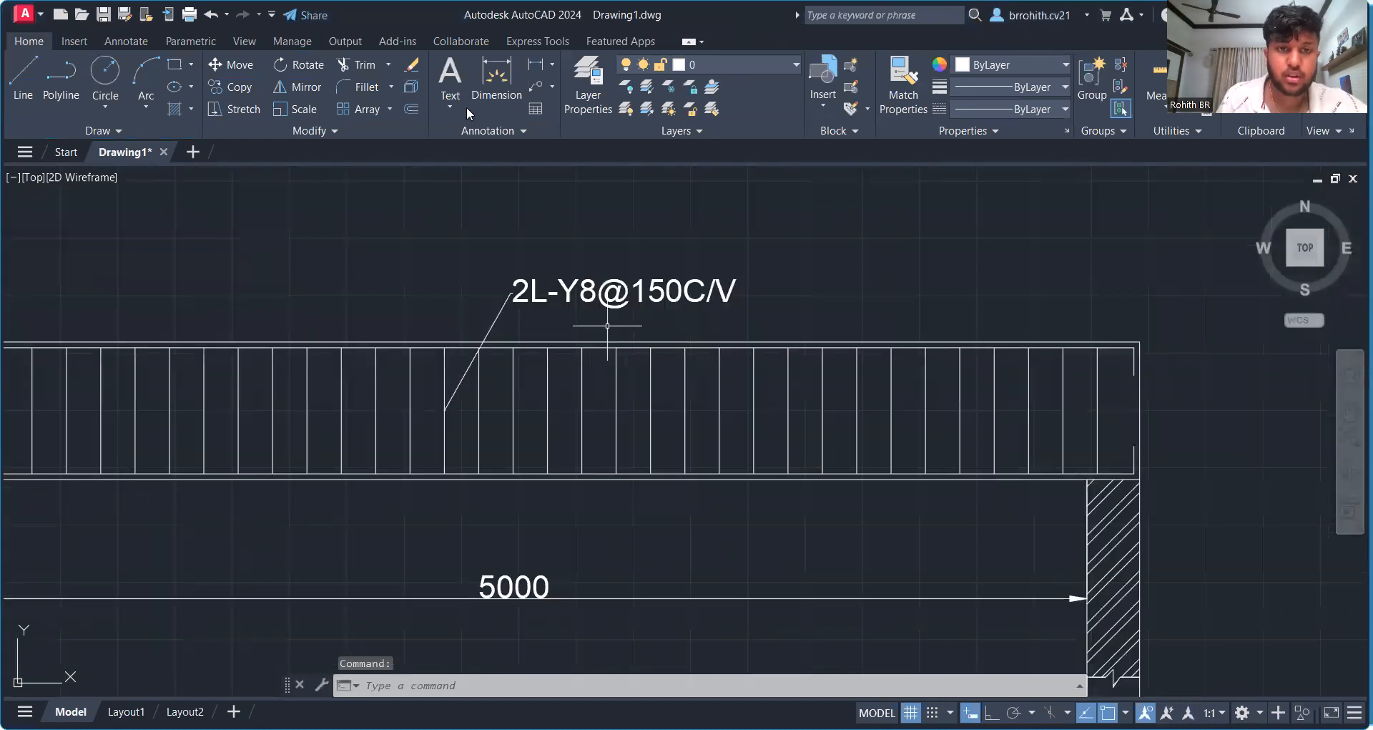
Step: Modify the Standard multileader style by setting its maximum leader points to 69
left_click(551, 87)
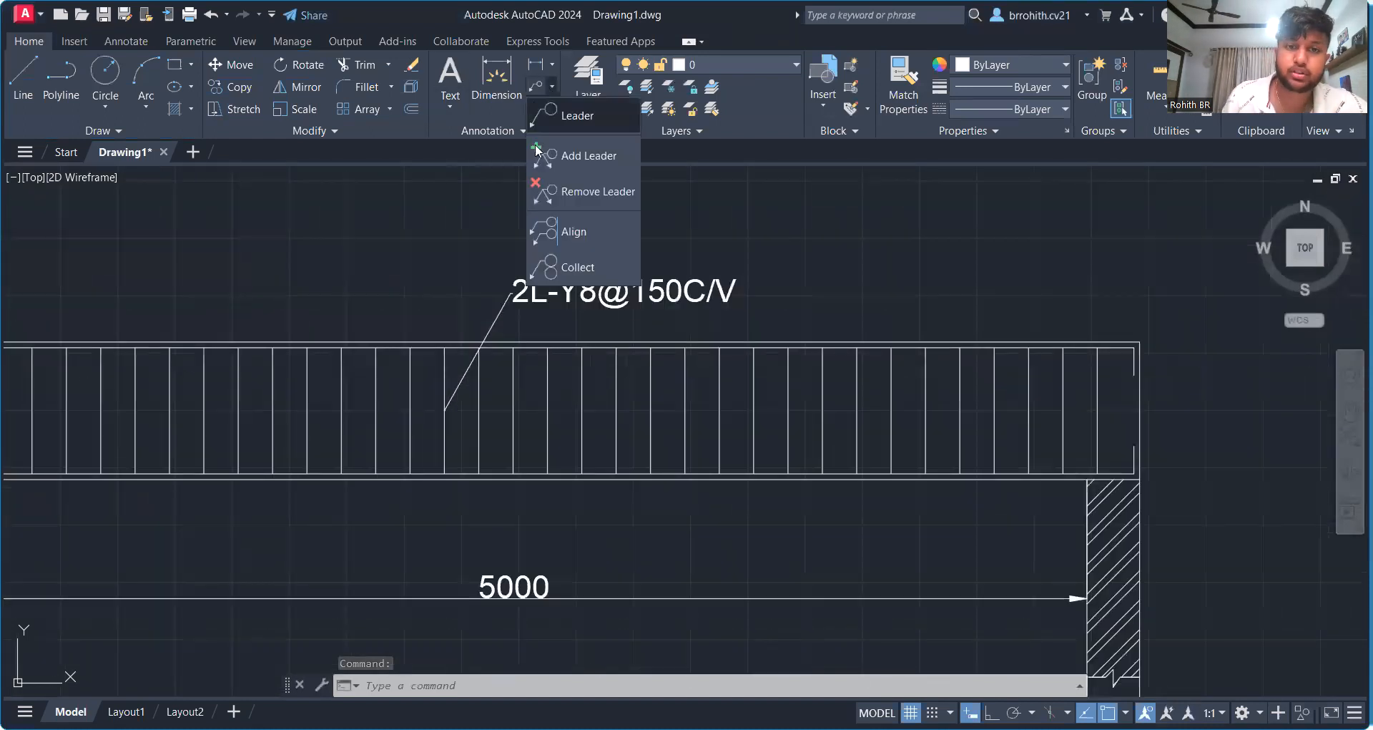
left_click(490, 130)
left_click(489, 130)
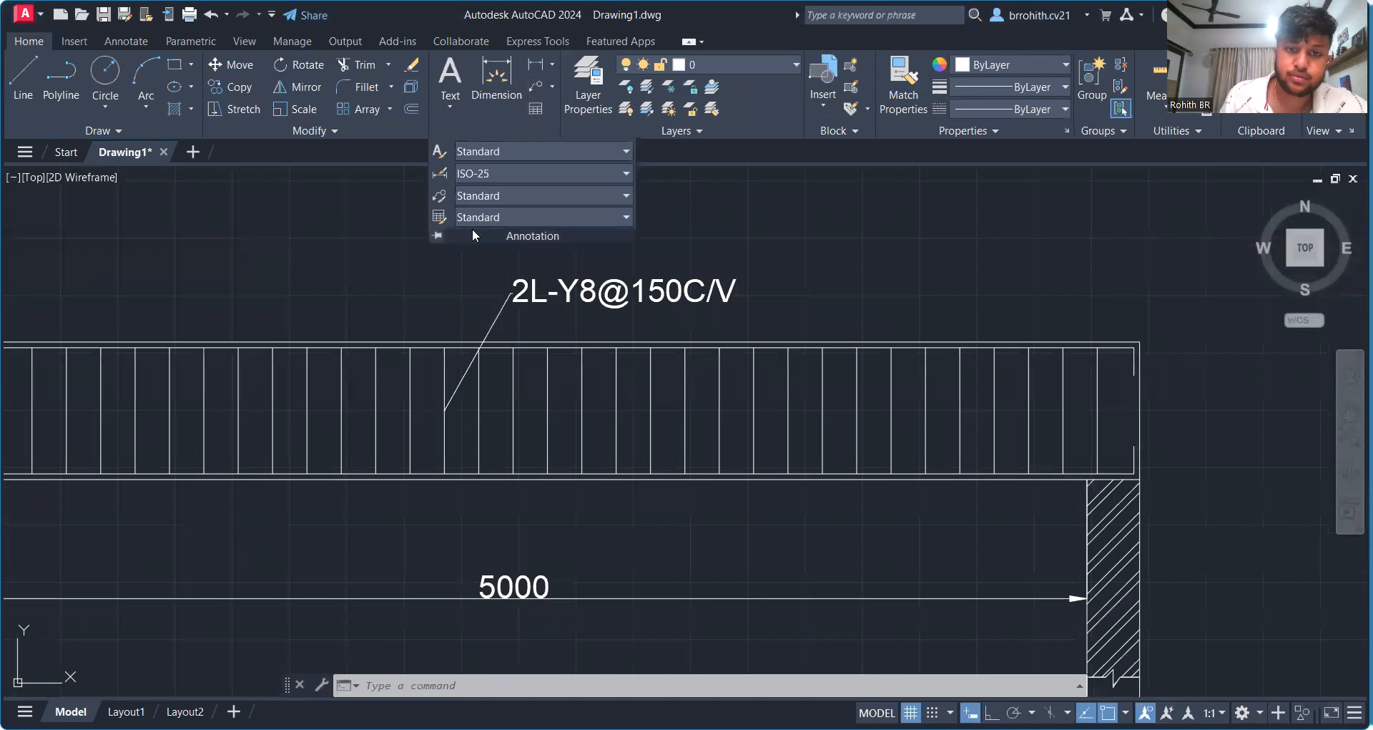
left_click(509, 193)
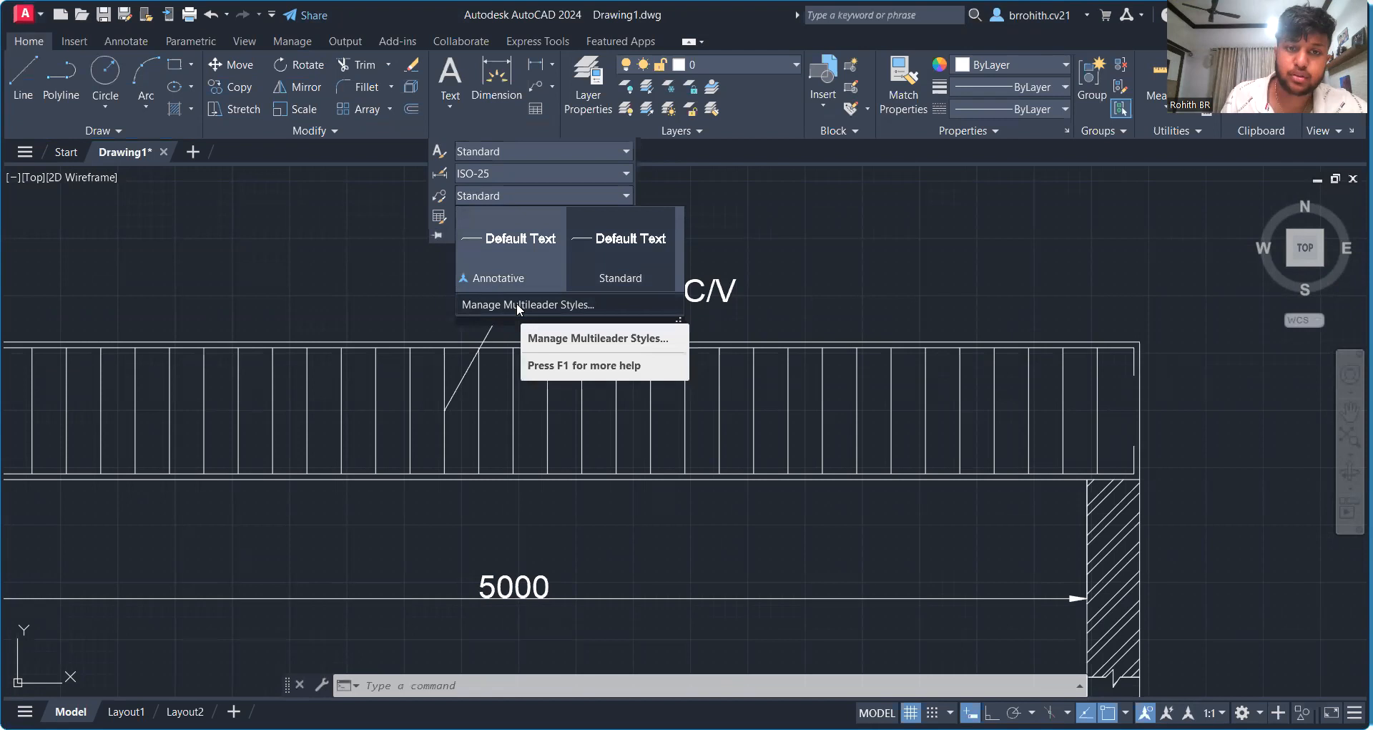
left_click(517, 305)
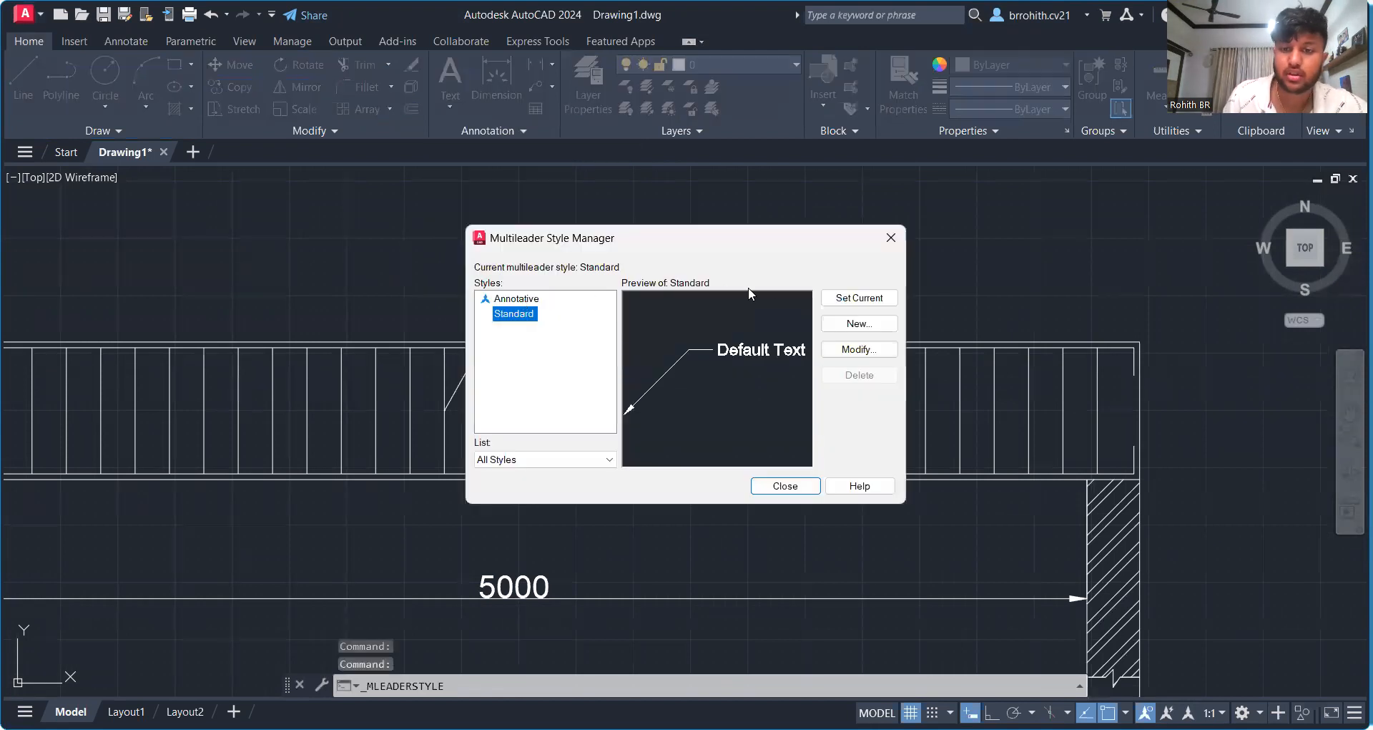
left_click(838, 350)
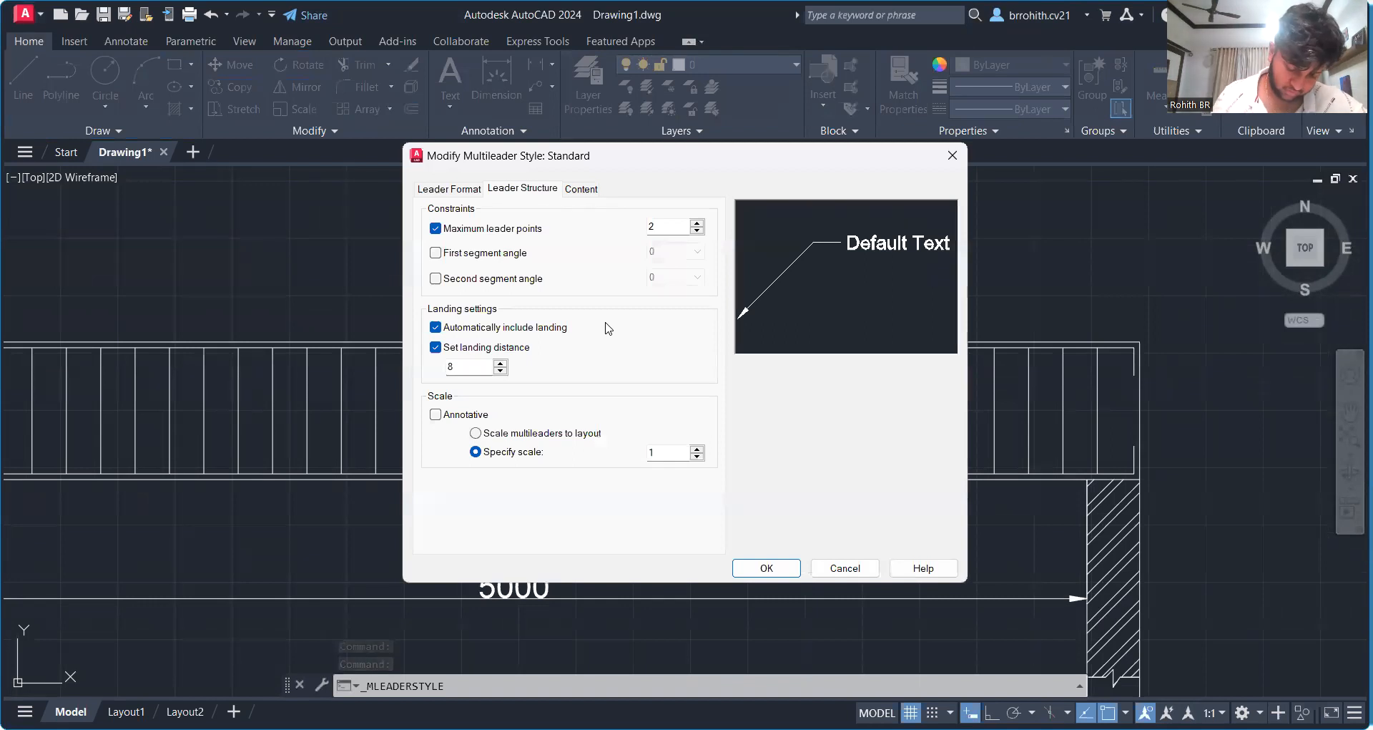
left_click(481, 192)
left_click(499, 190)
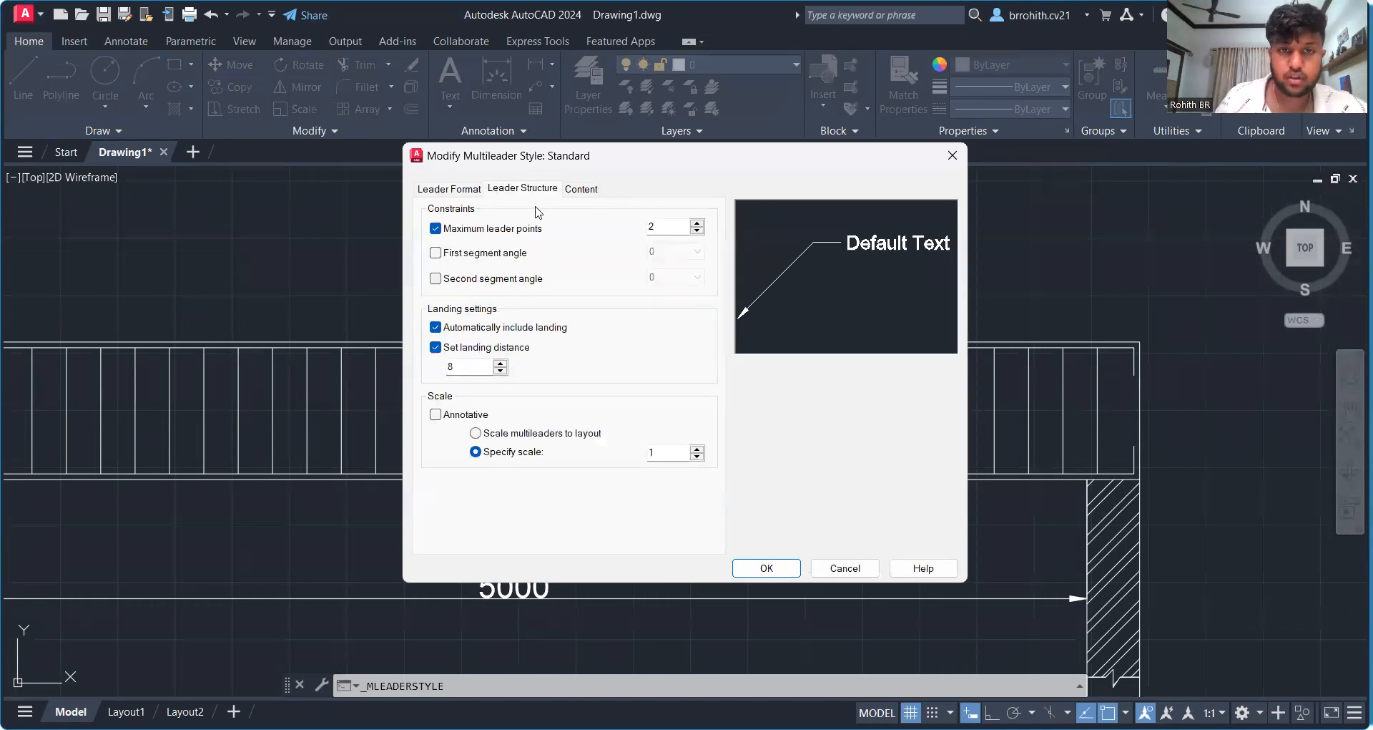
left_click(698, 223)
left_click(697, 223)
left_click(698, 224)
left_click(697, 223)
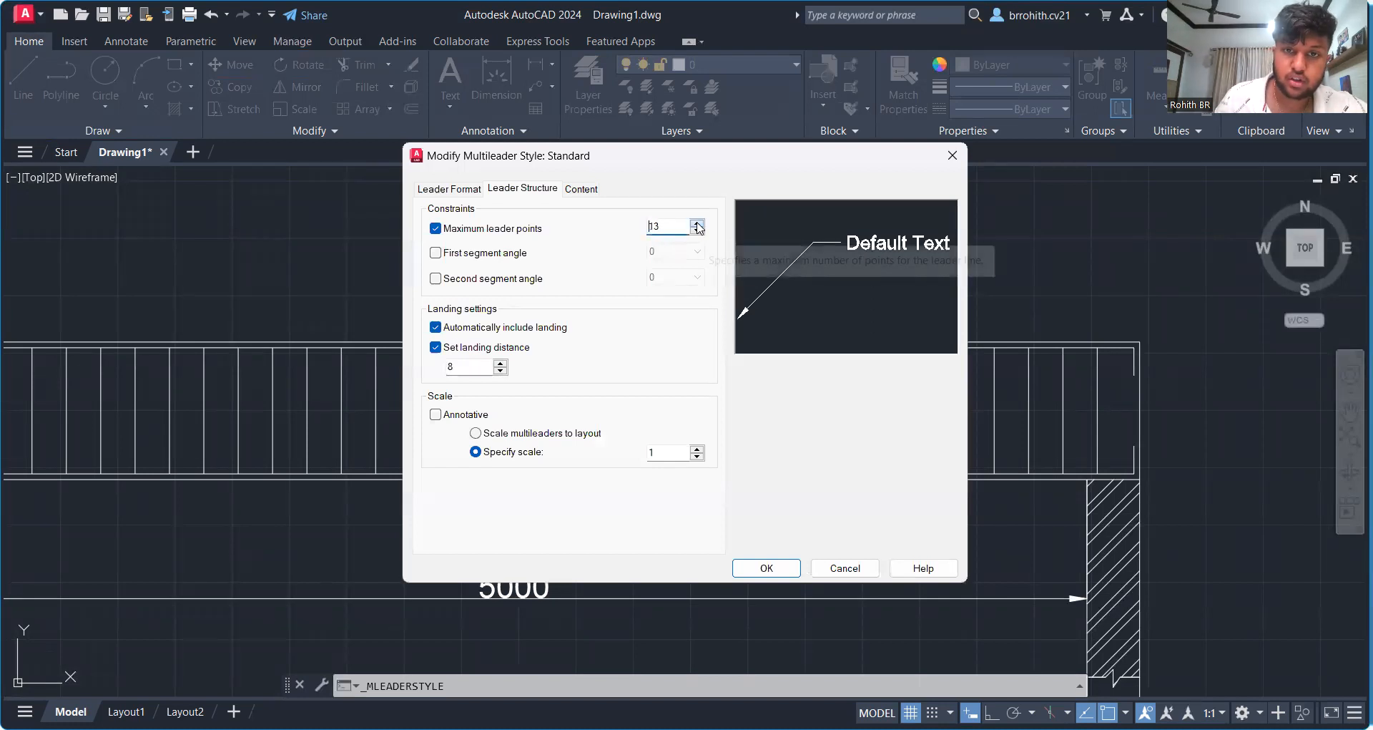
left_click(697, 224)
left_click(699, 231)
left_click(699, 231)
left_click(698, 230)
left_click(698, 230)
left_click(699, 230)
left_click(698, 230)
left_click(698, 231)
left_click(699, 231)
left_click(698, 230)
left_click(699, 231)
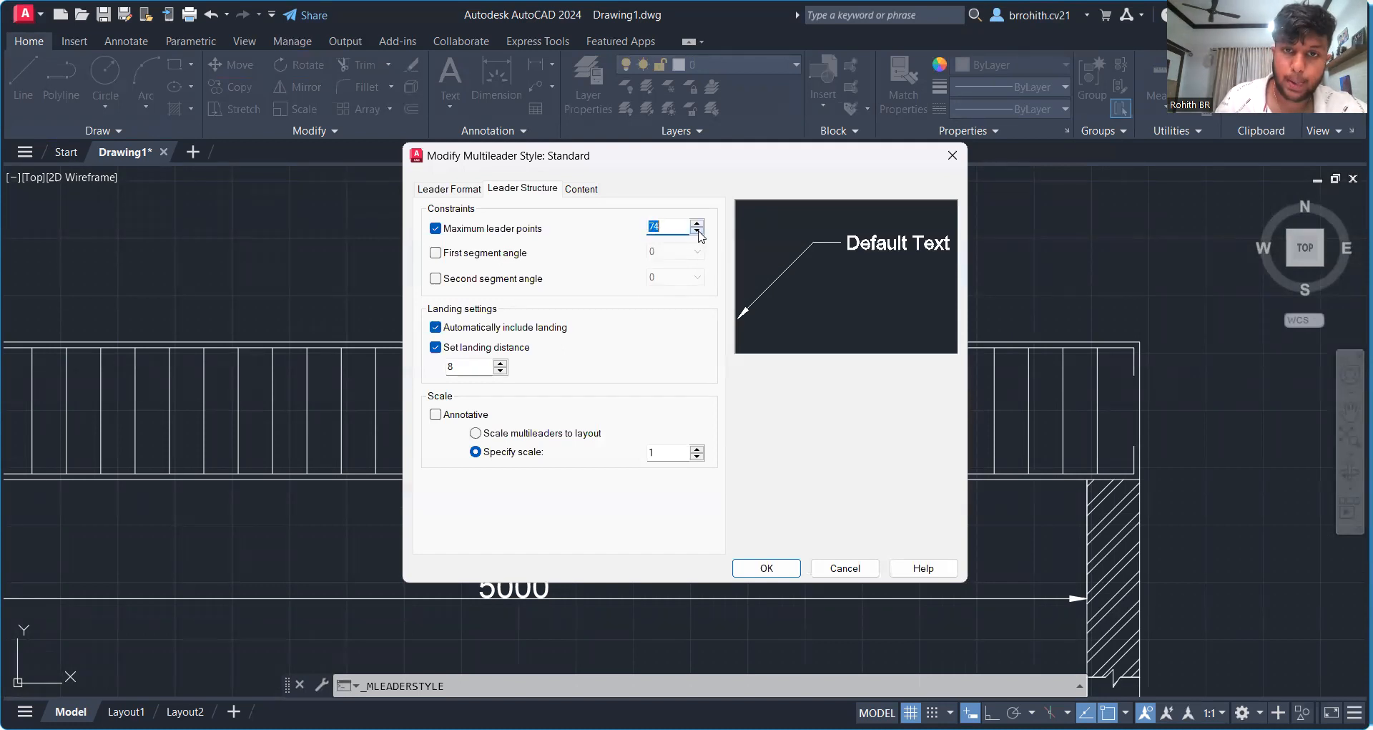
left_click(698, 230)
left_click(699, 231)
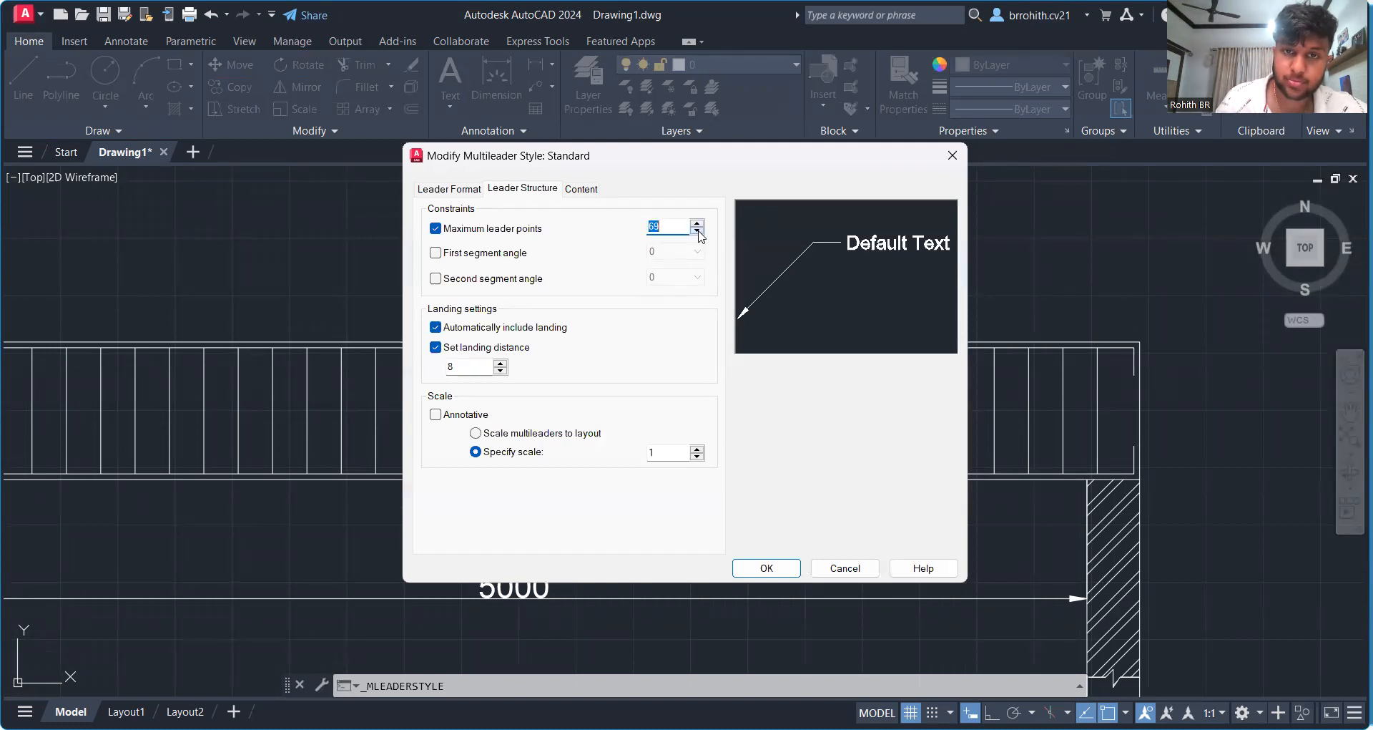
left_click(784, 569)
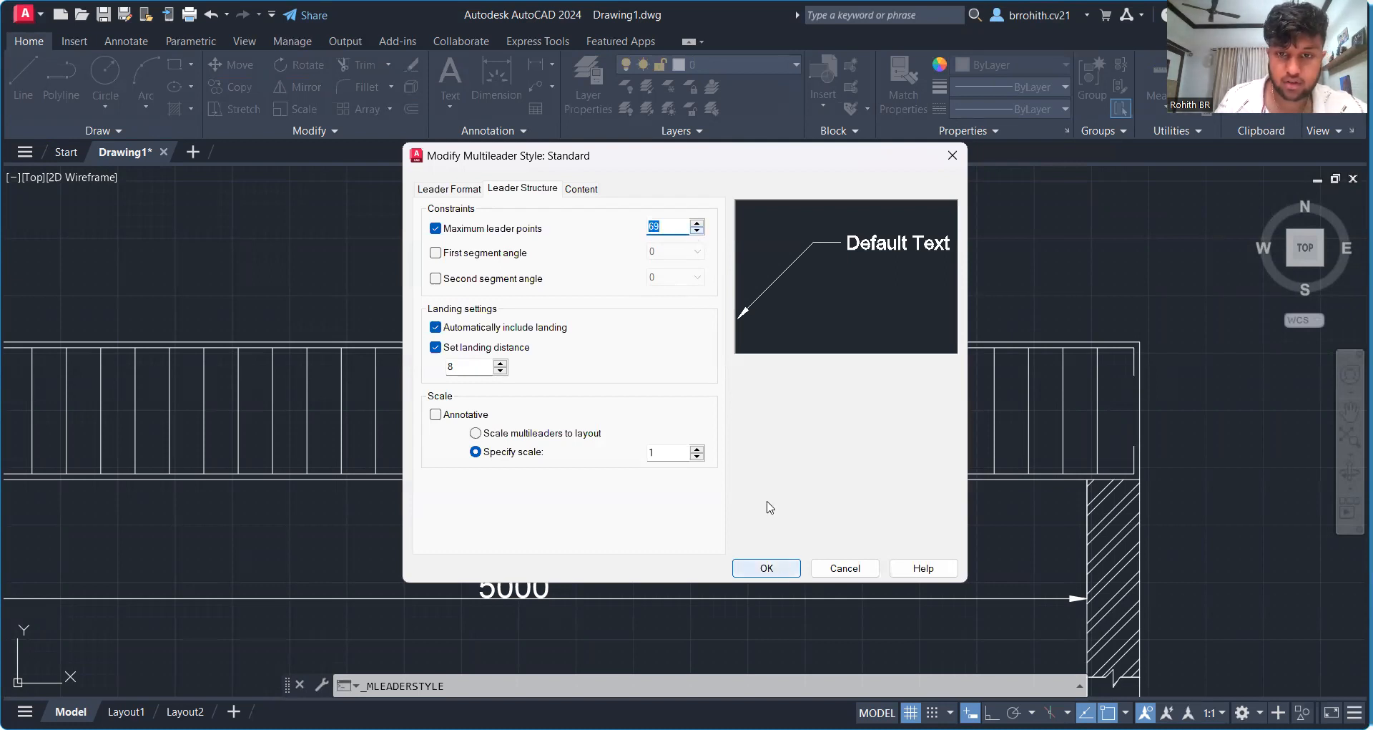
left_click(785, 486)
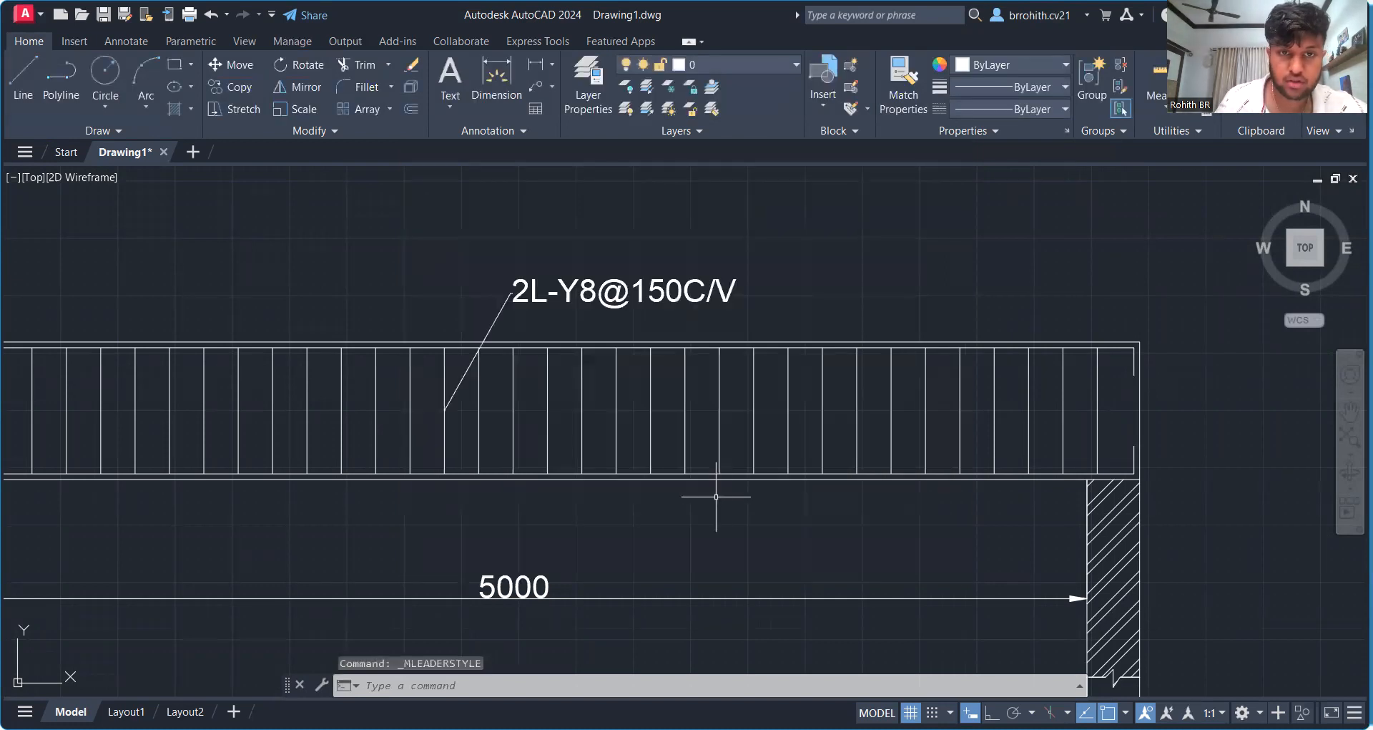
Step: Try to place a multileader pointing at the top hanger bar near the beam's left end
scroll(598, 489, "down", 5)
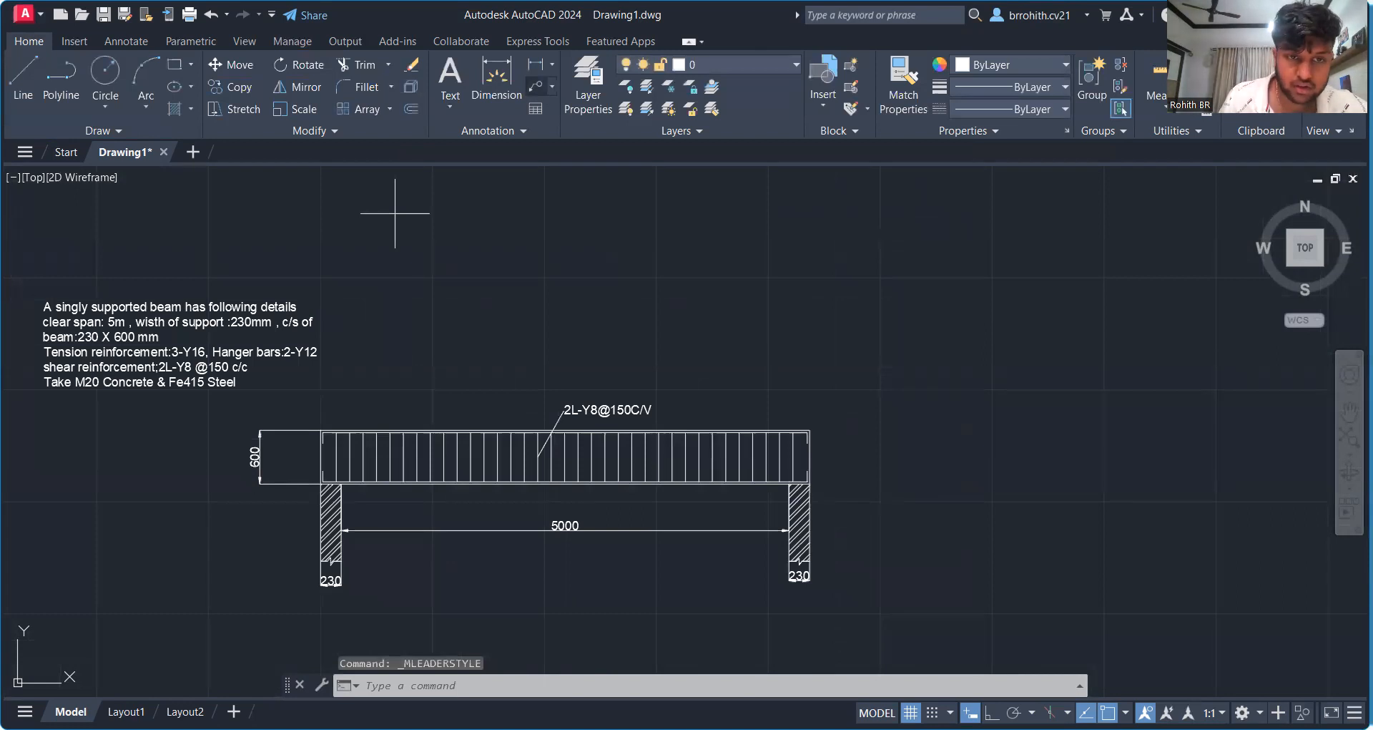
left_click(391, 431)
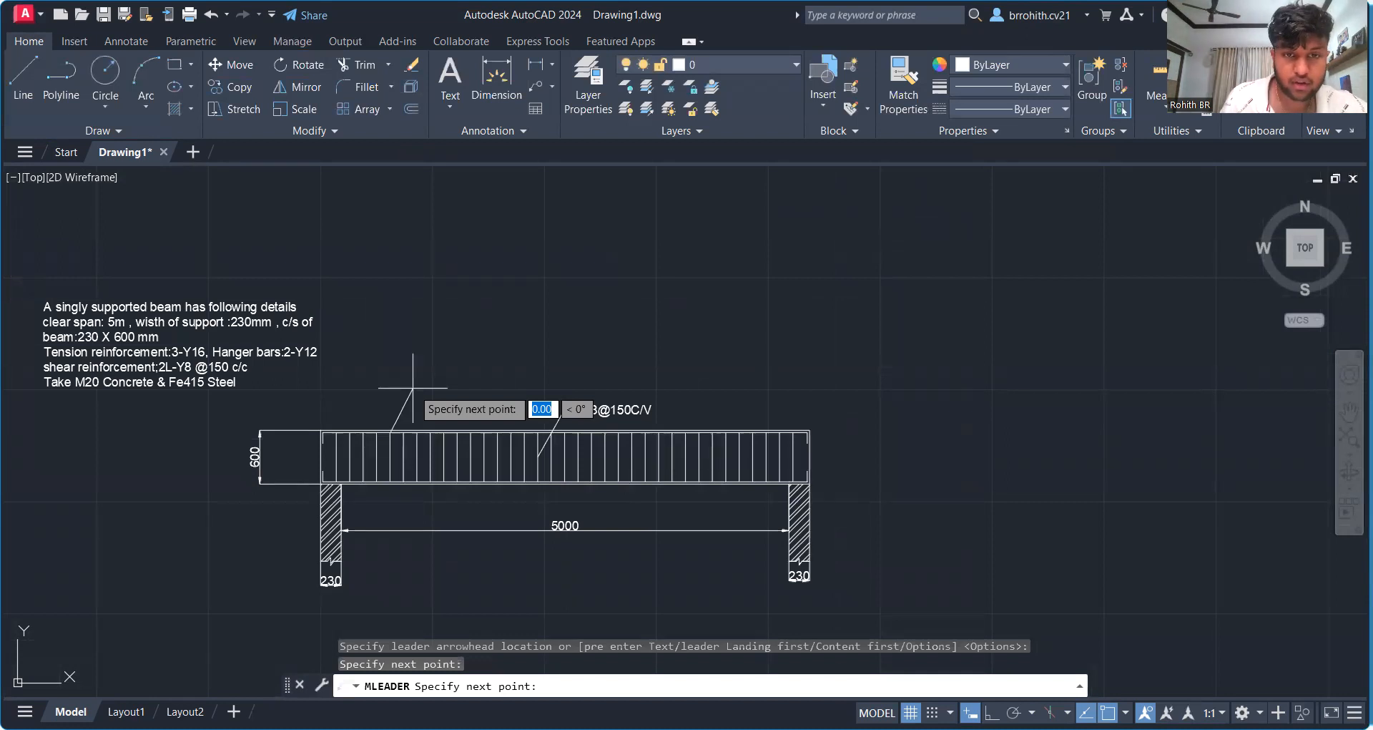
key("Escape")
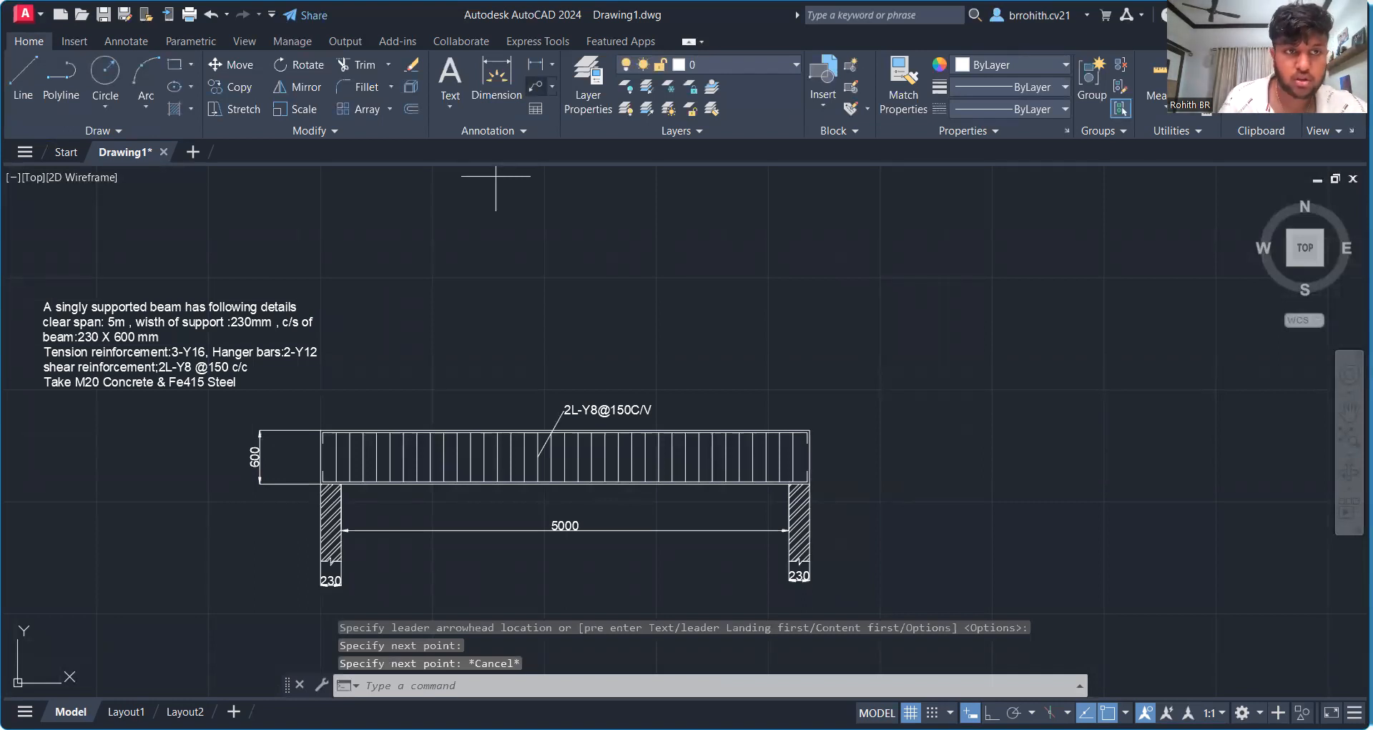
scroll(552, 172, "up", 5)
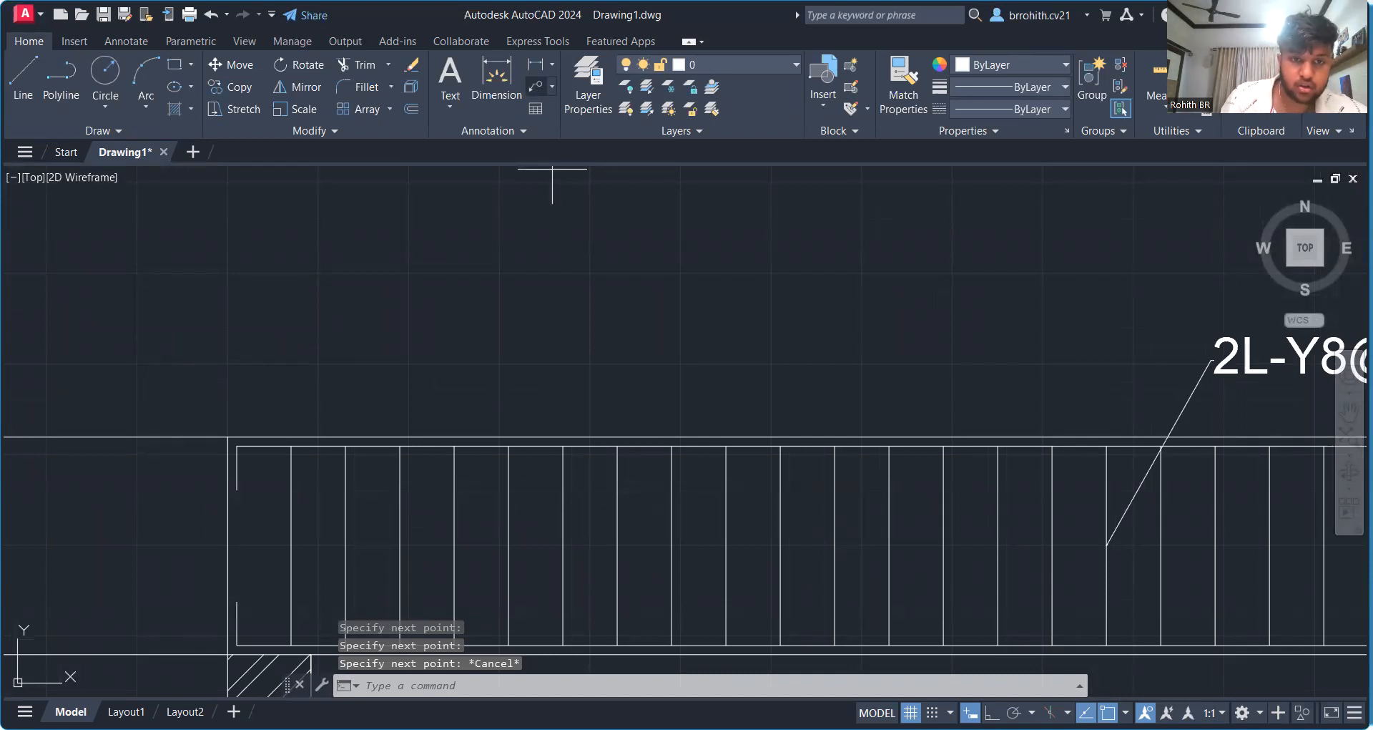
left_click(540, 87)
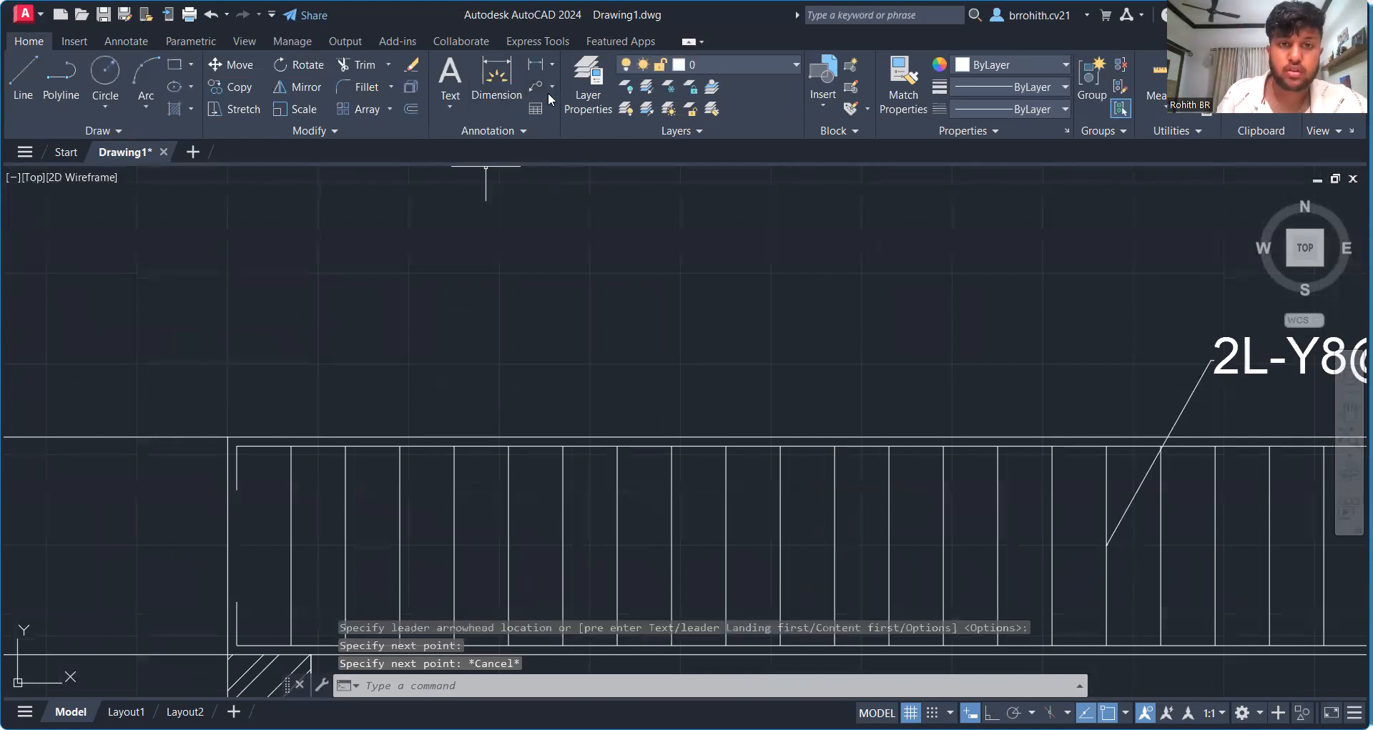
left_click(551, 88)
left_click(550, 121)
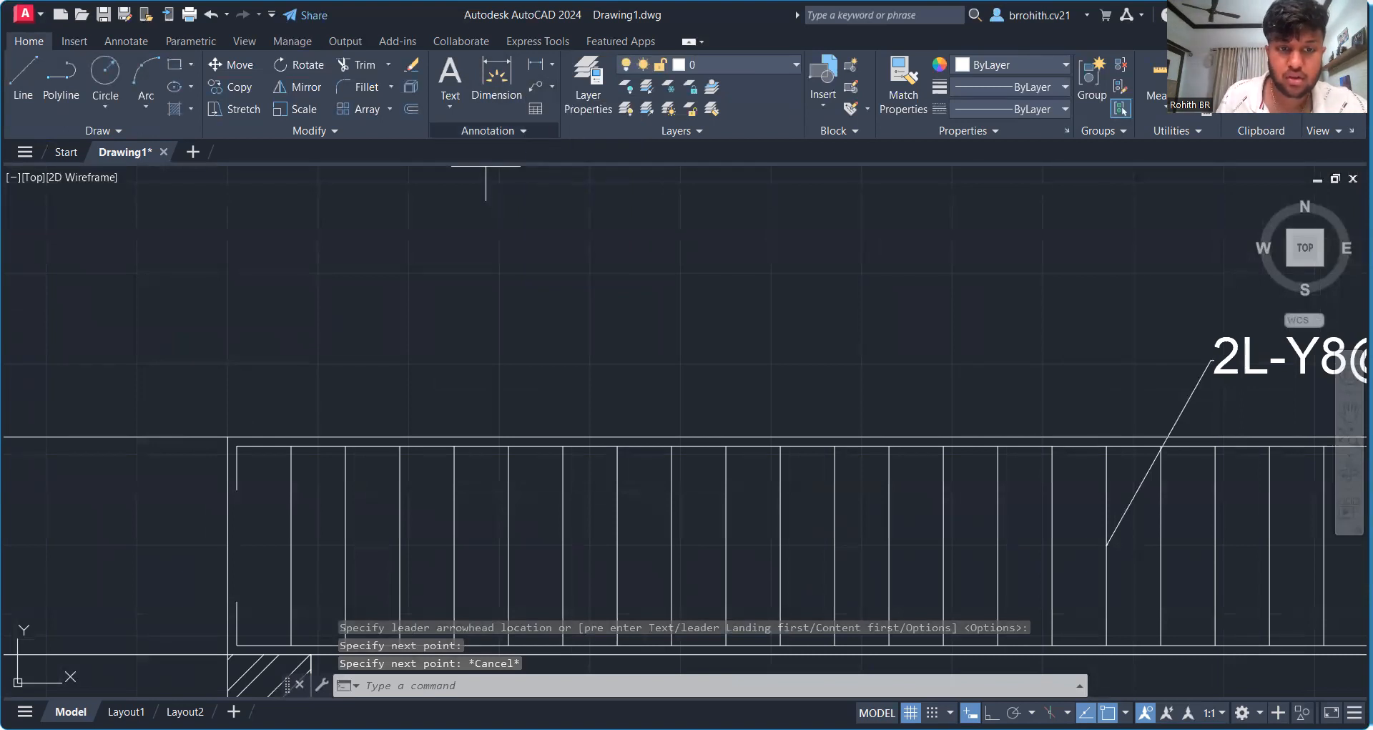
key("Return")
left_click(400, 453)
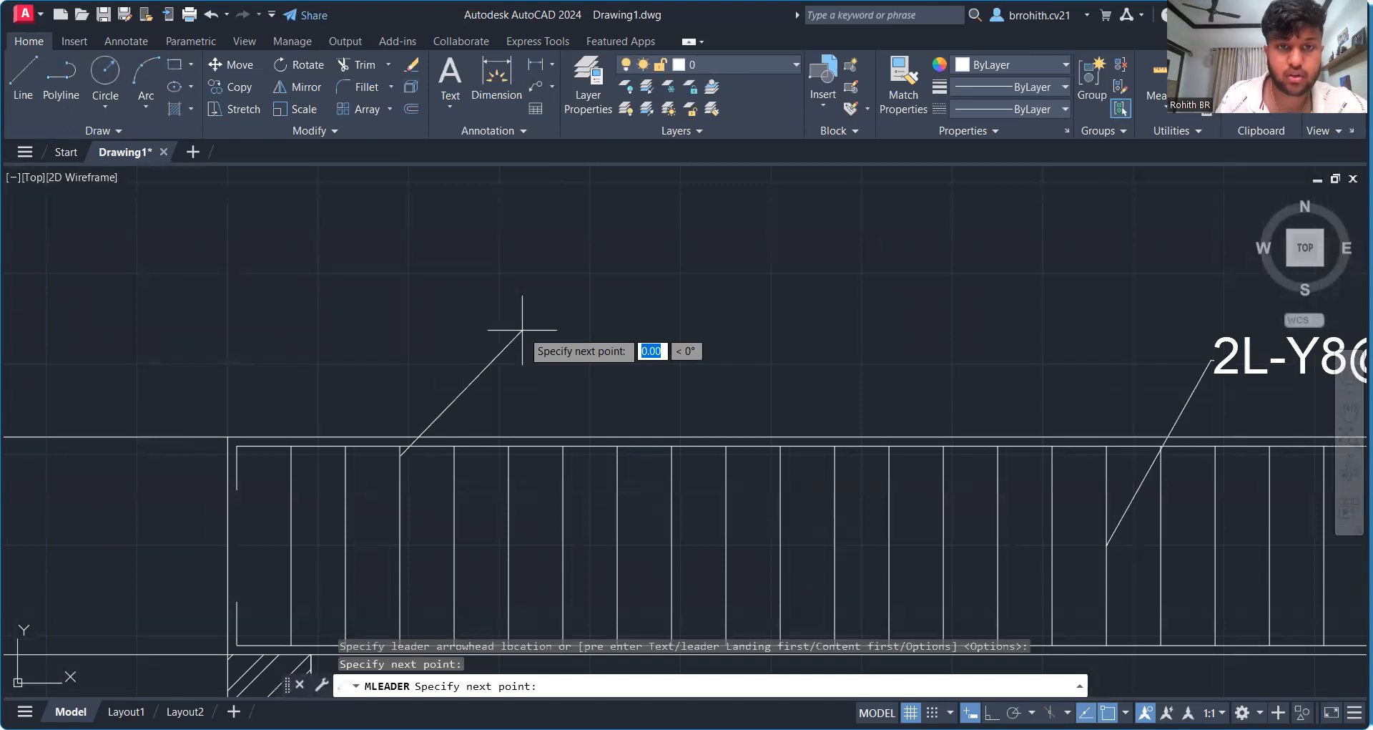
key("Escape")
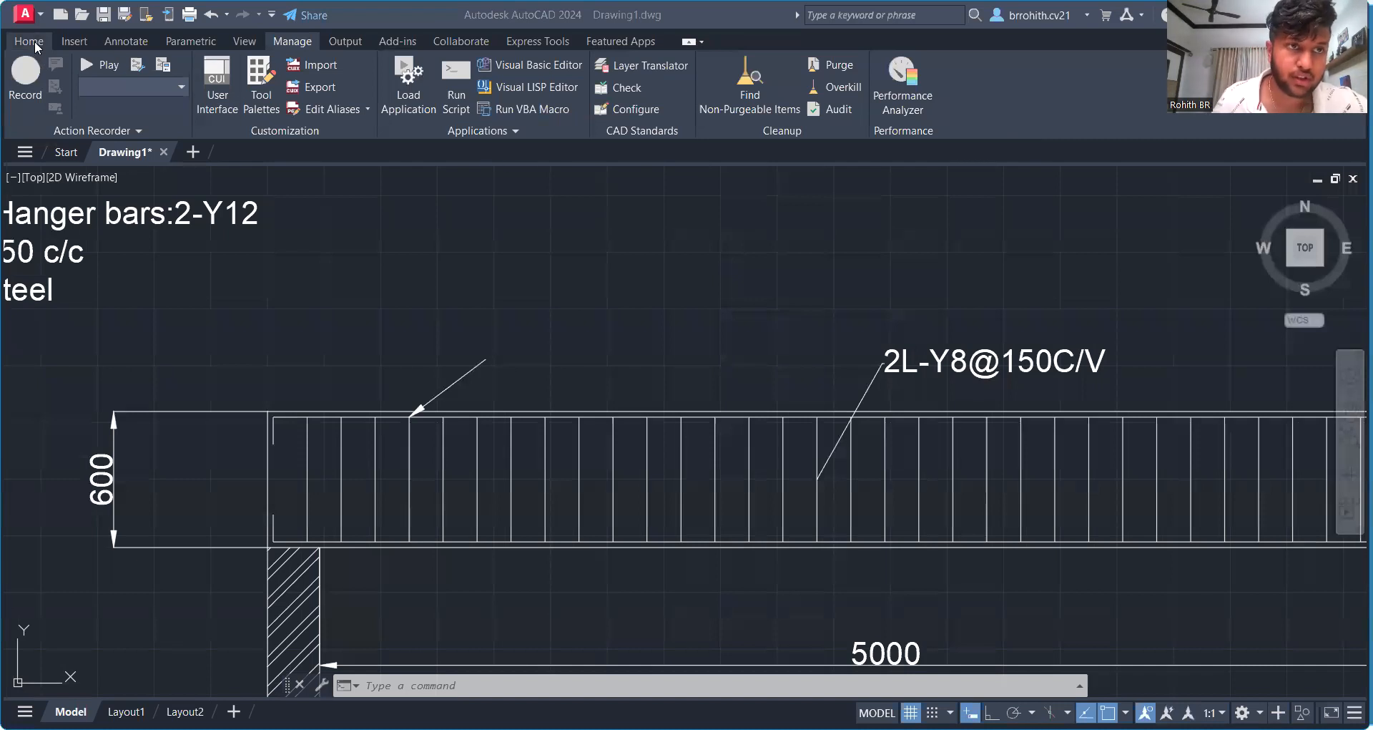
left_click(73, 40)
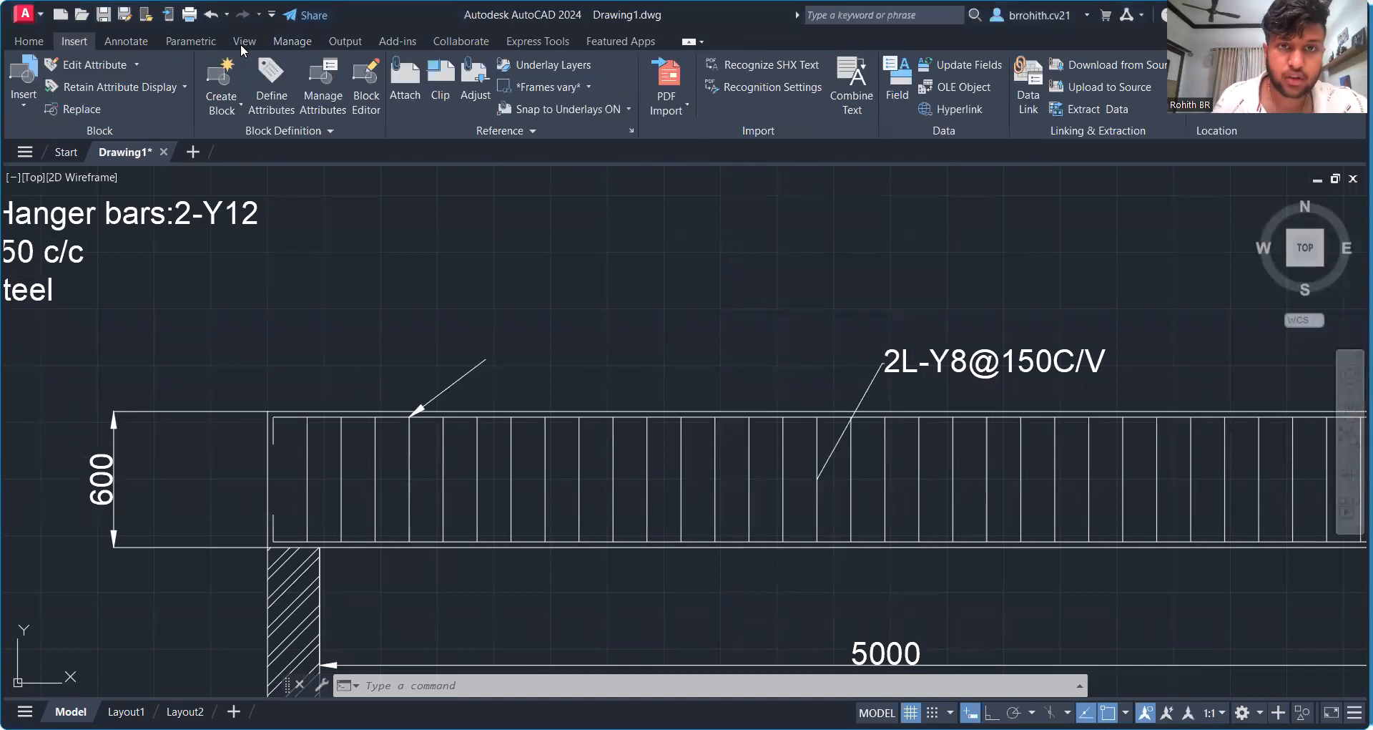
left_click(29, 41)
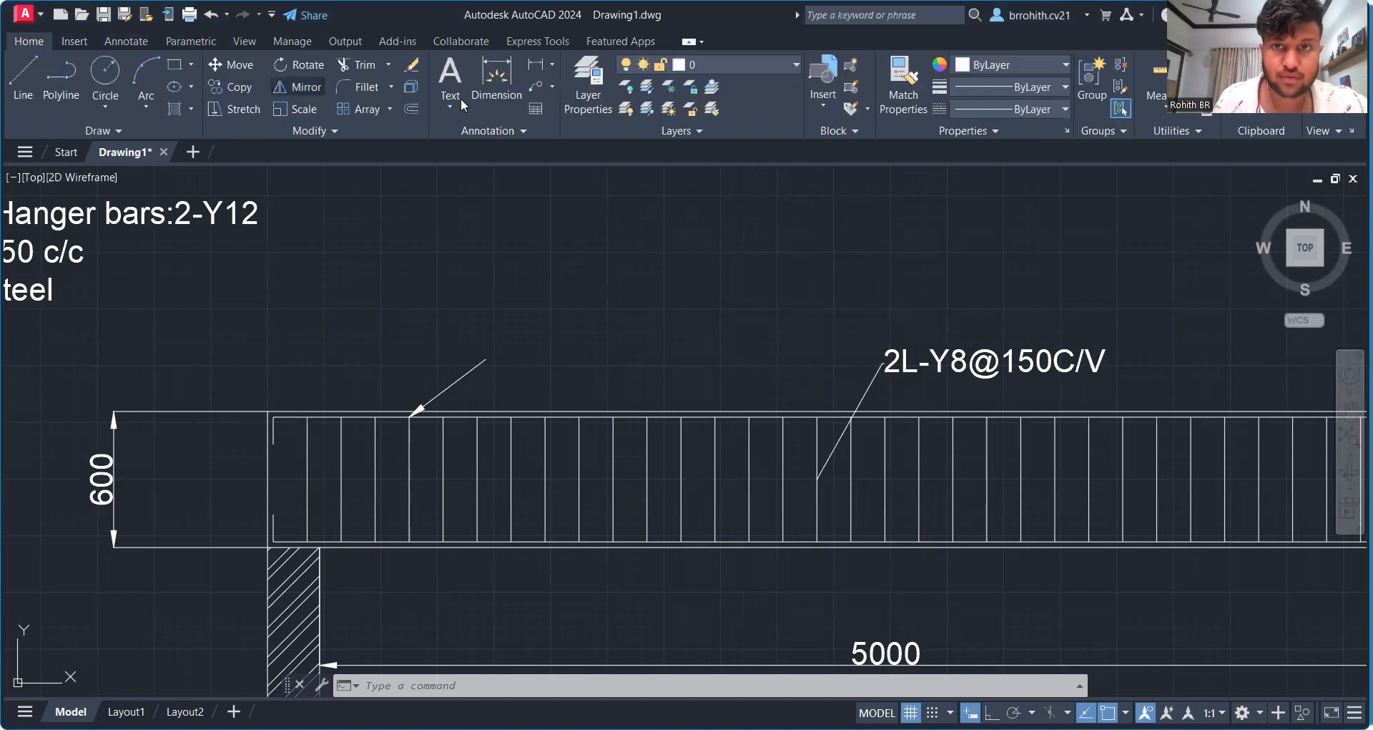
Step: Add the multiline text 2-Y8 at the end of the leader pointing to the top hanger bar
left_click(442, 86)
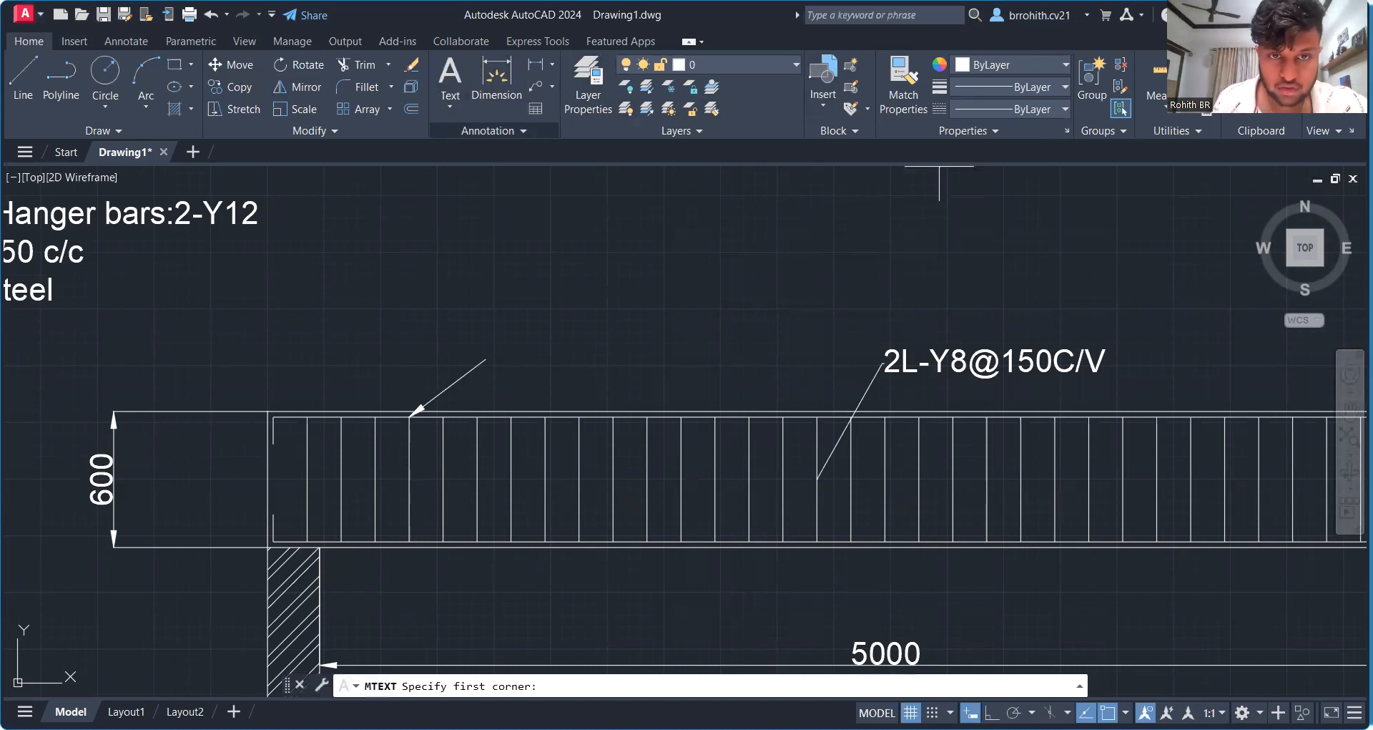
left_click(491, 315)
left_click(1363, 355)
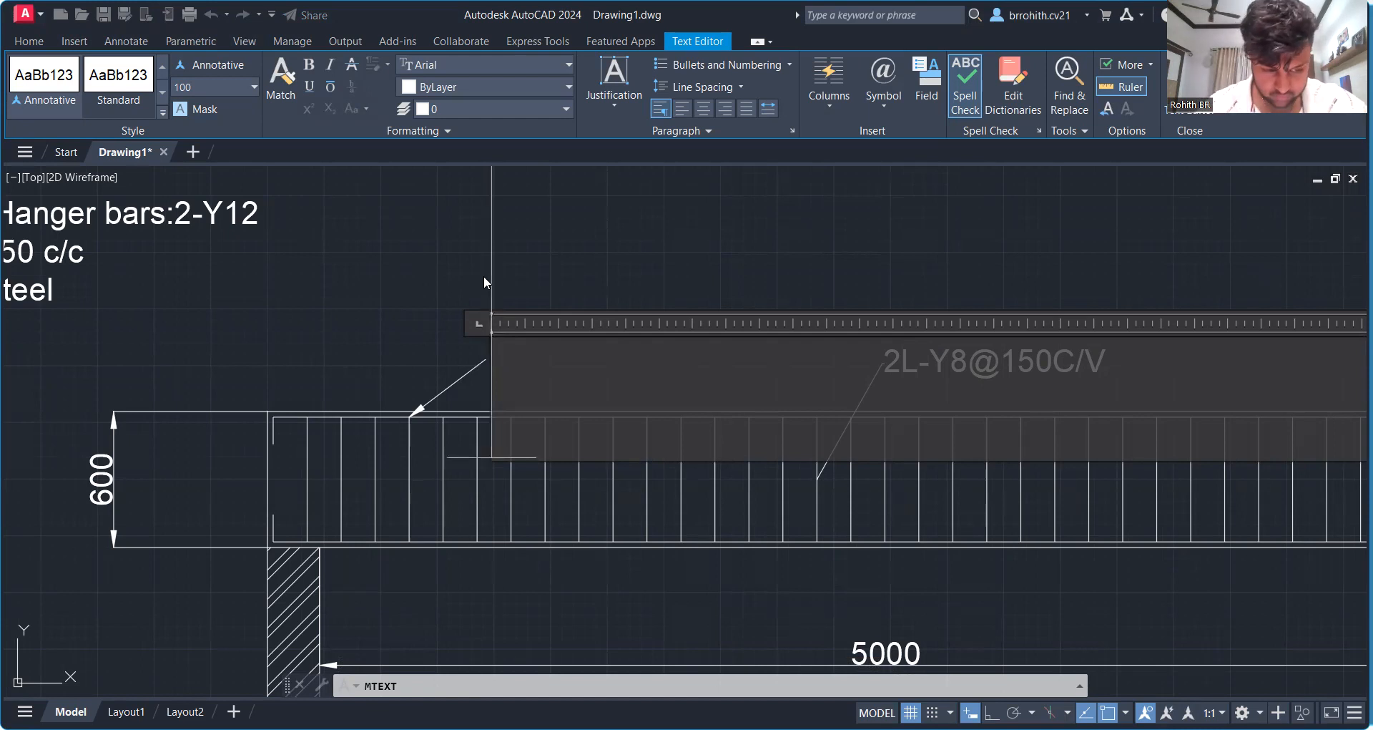
type("2-Y")
type("8")
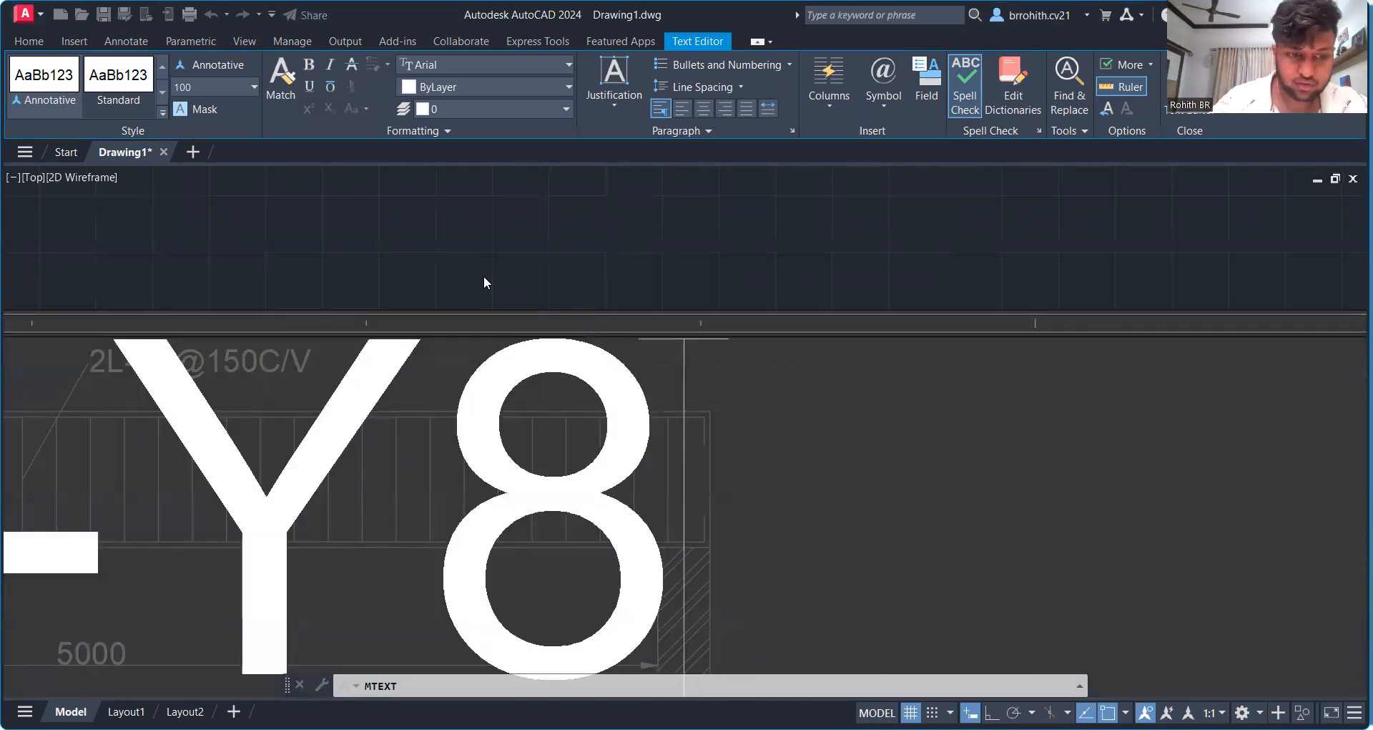
left_click(482, 269)
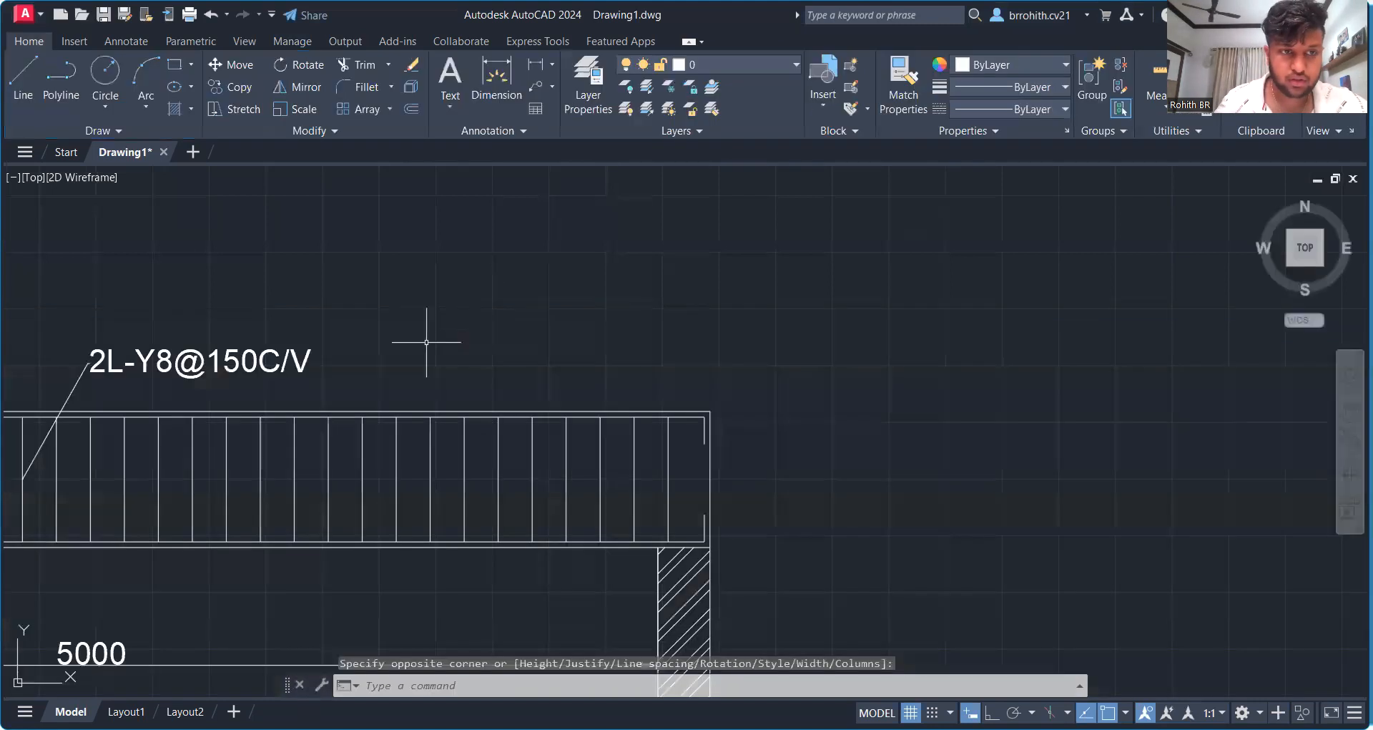
Step: Draw a 230 by 600 rectangle for the cross-section beyond the beam's right end, its upper edge level with the beam's top
scroll(427, 342, "down", 3)
scroll(270, 337, "down", 1)
scroll(270, 337, "up", 1)
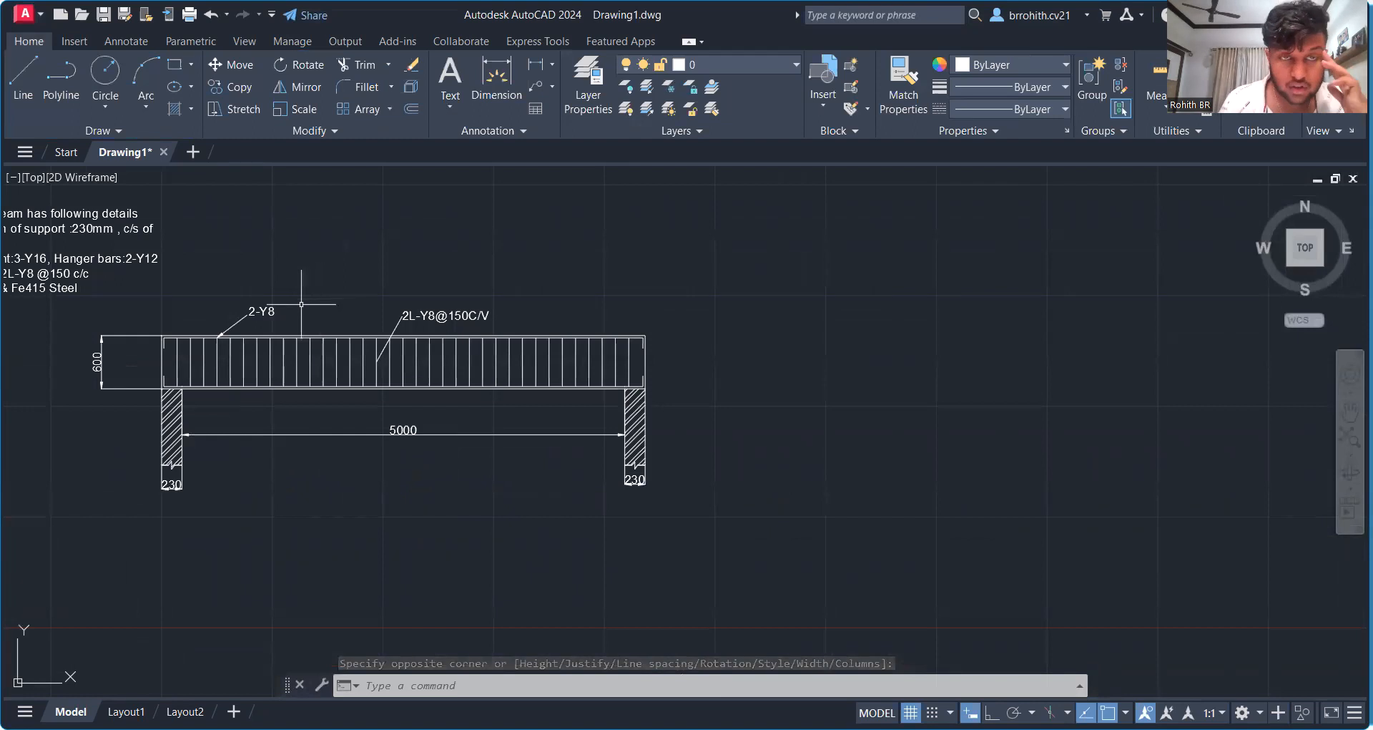
left_click(183, 65)
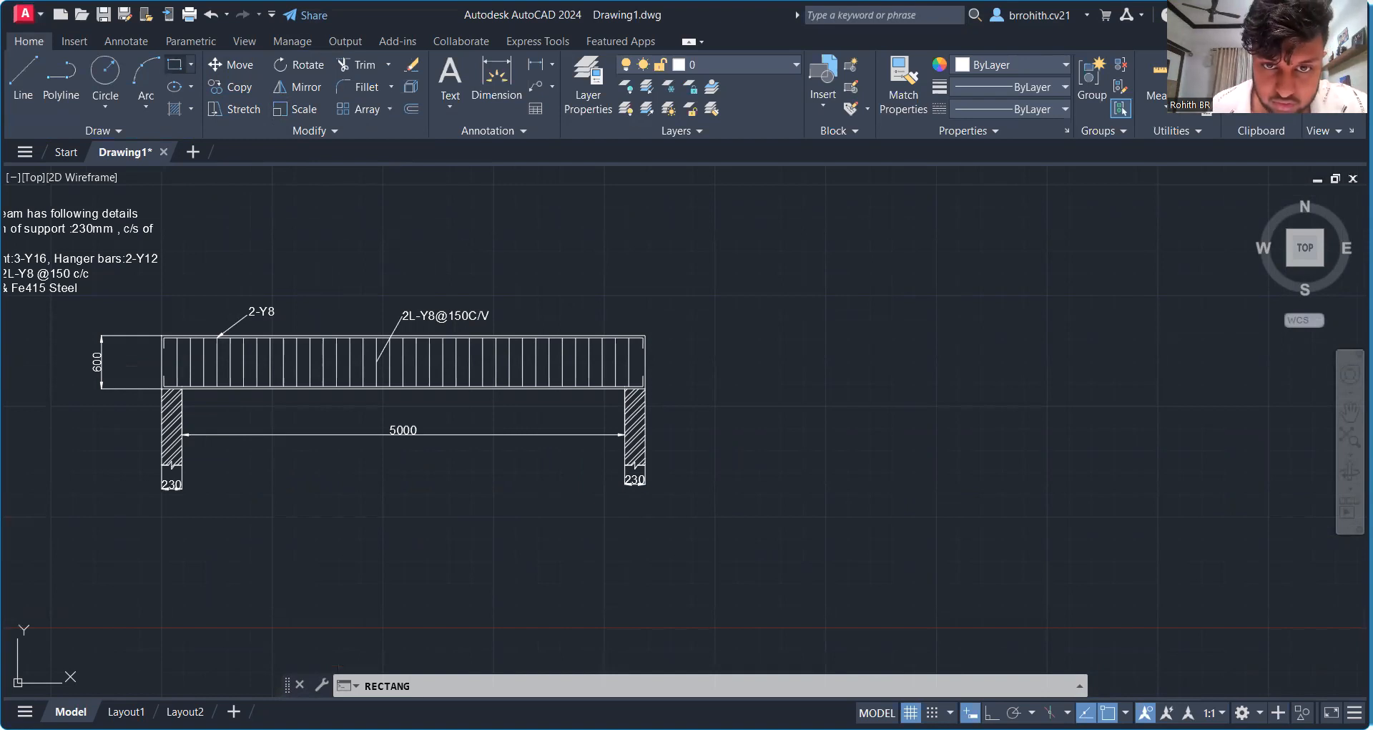
scroll(622, 334, "up", 4)
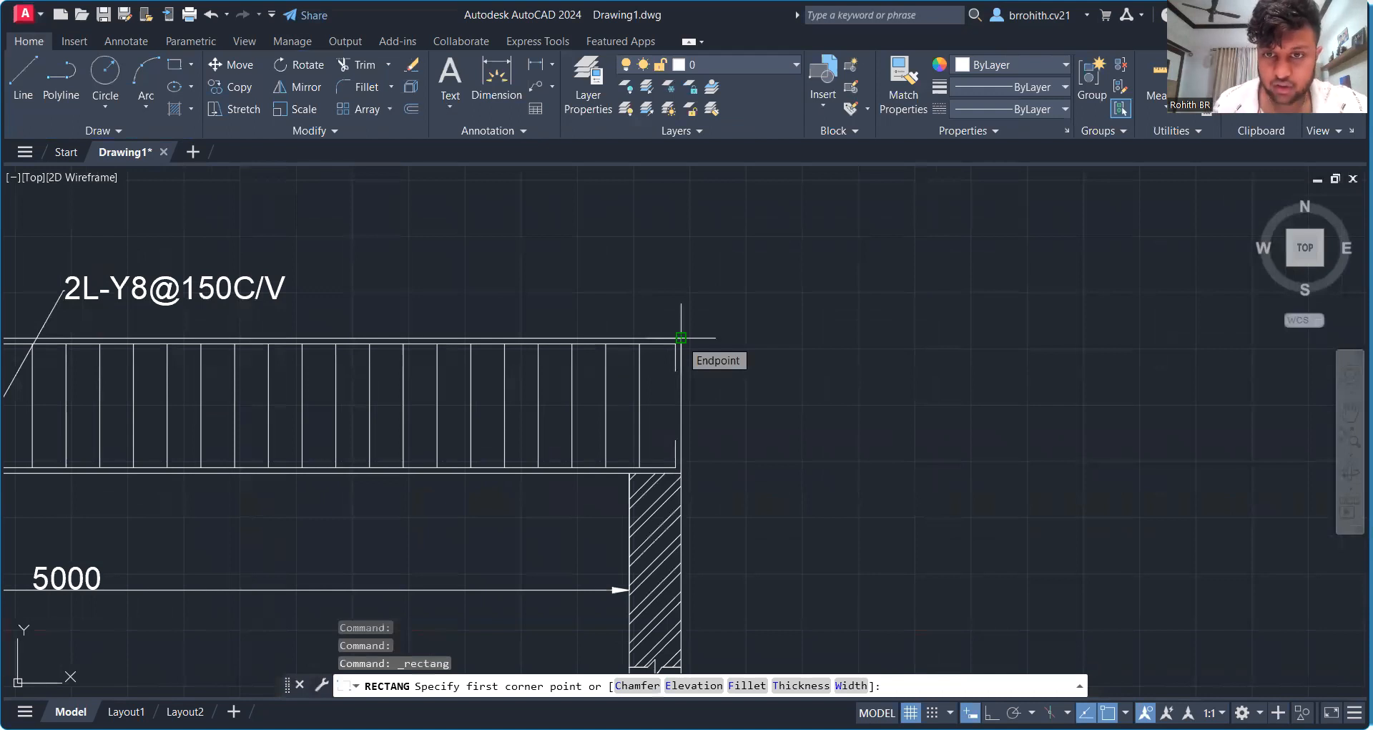
left_click(794, 338)
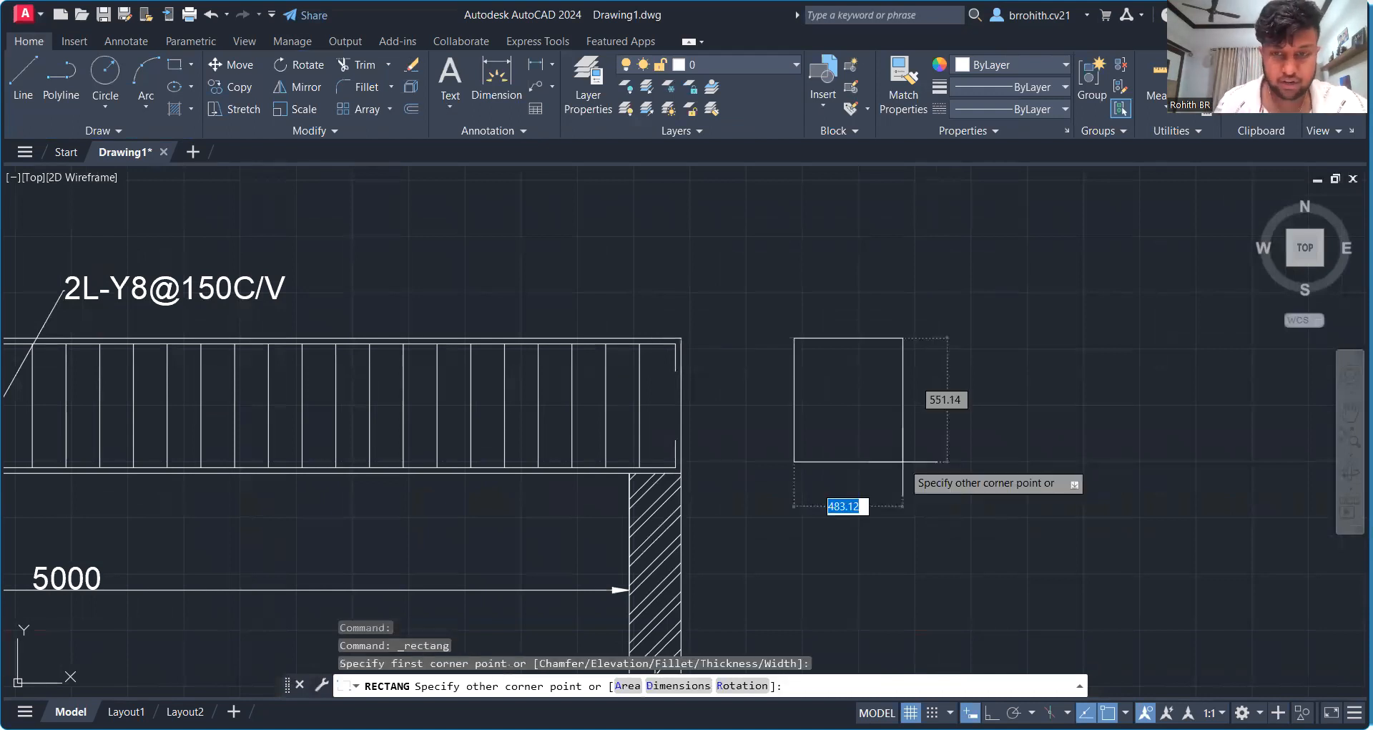
type("D")
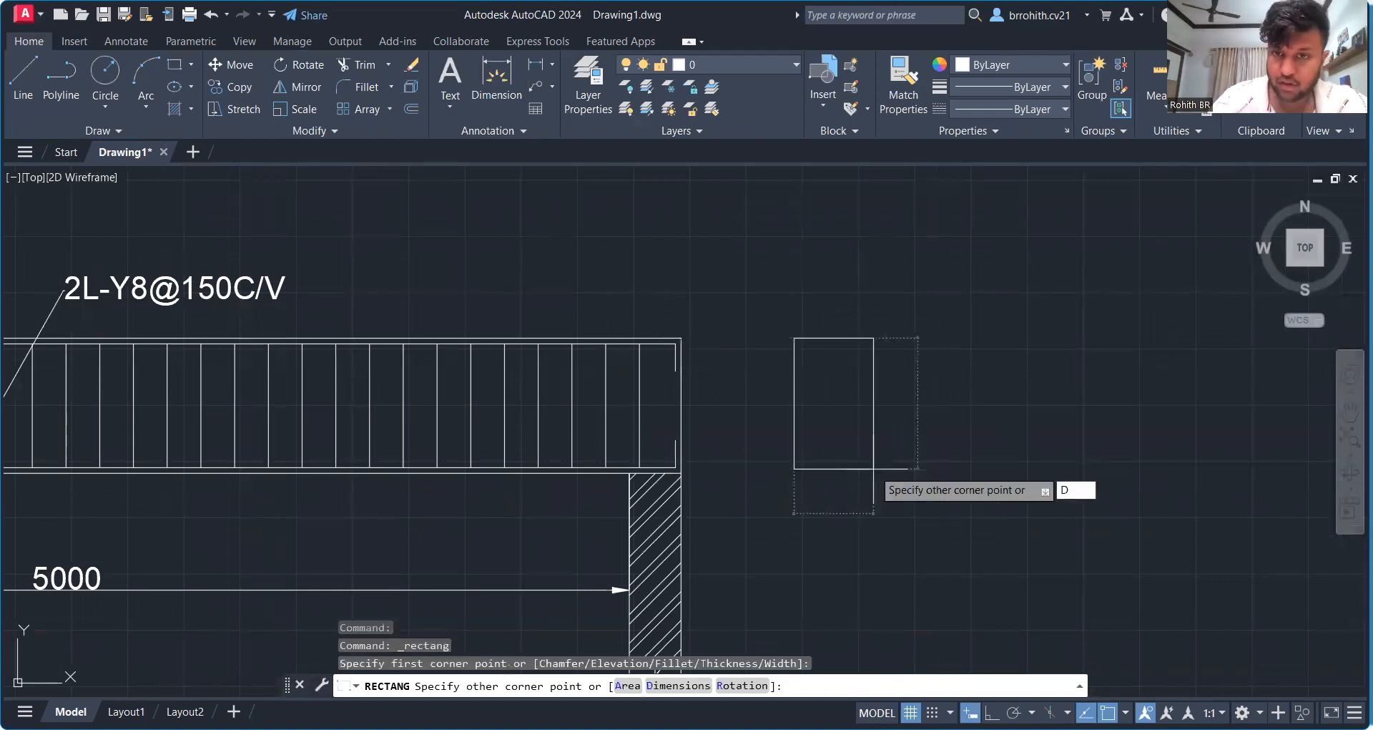
key("Return")
type("230")
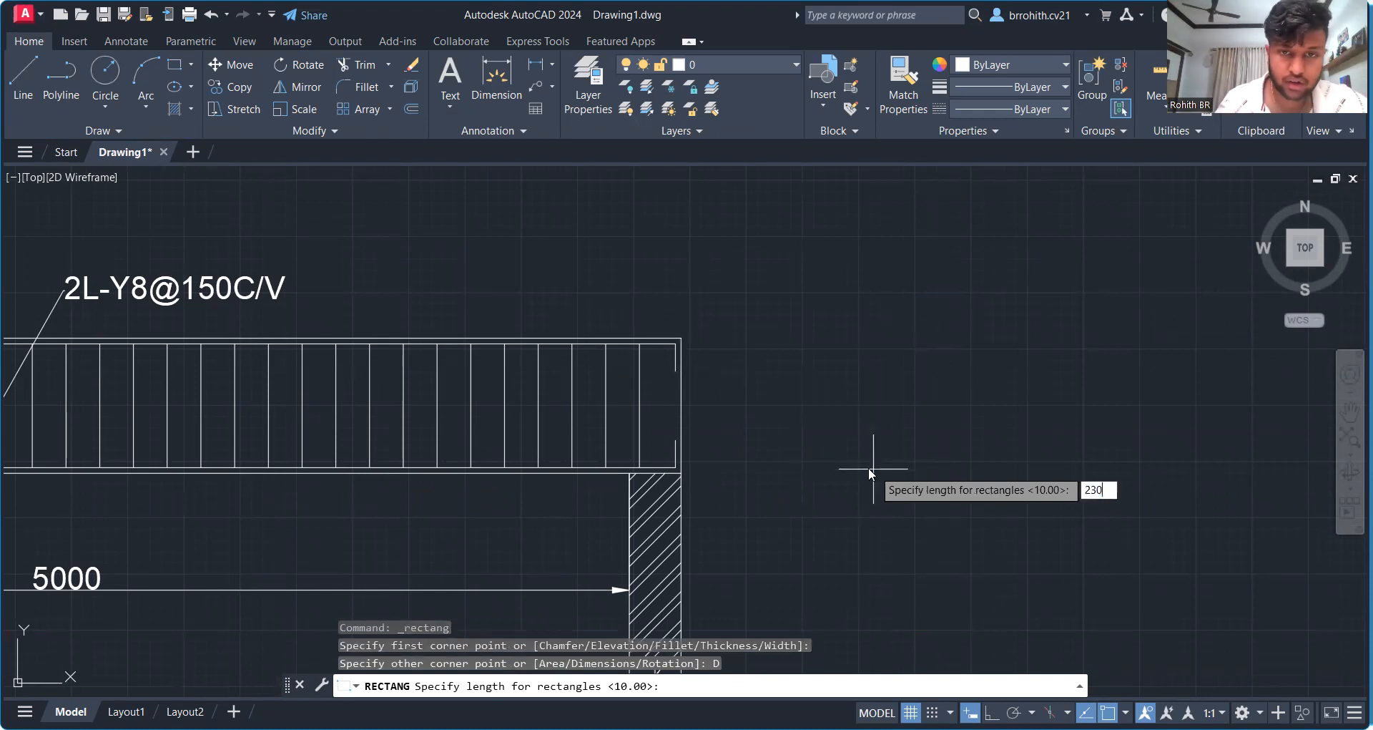
scroll(755, 465, "down", 4)
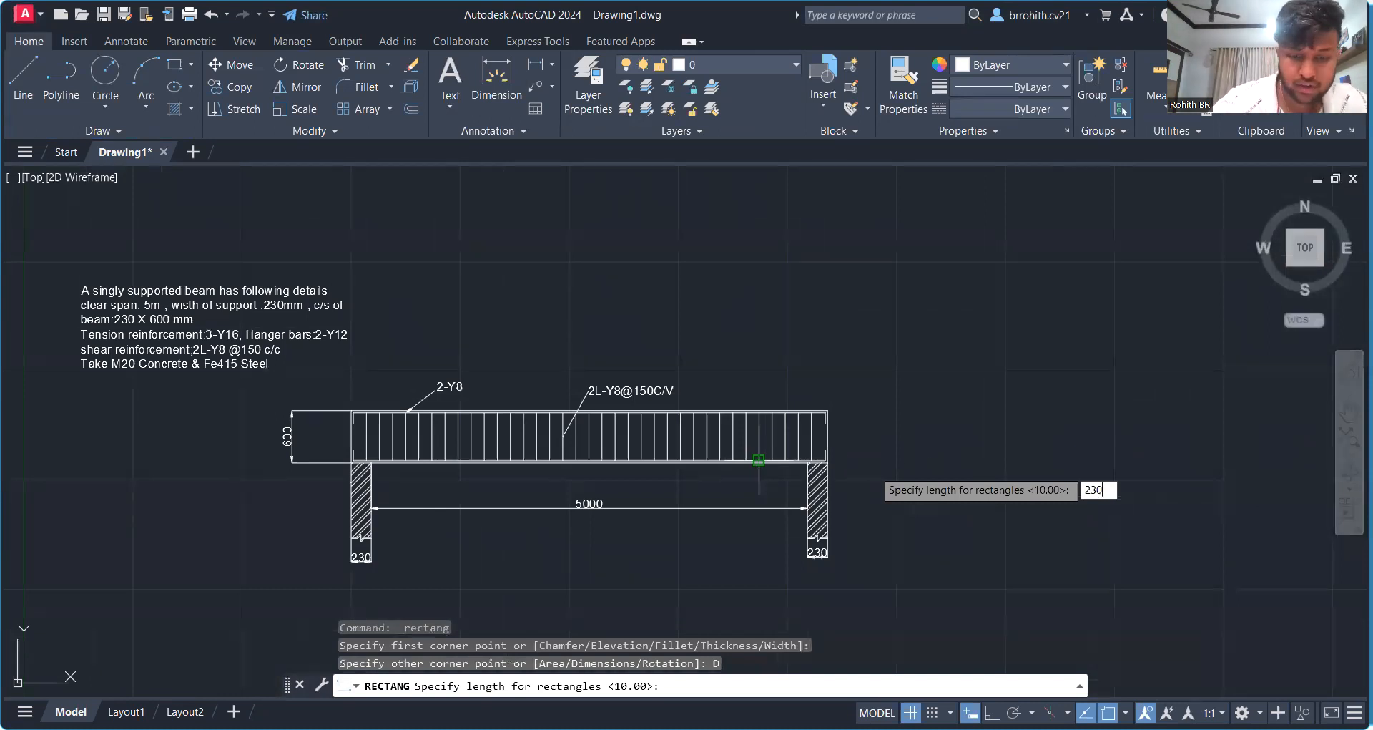
key("Return")
type("600")
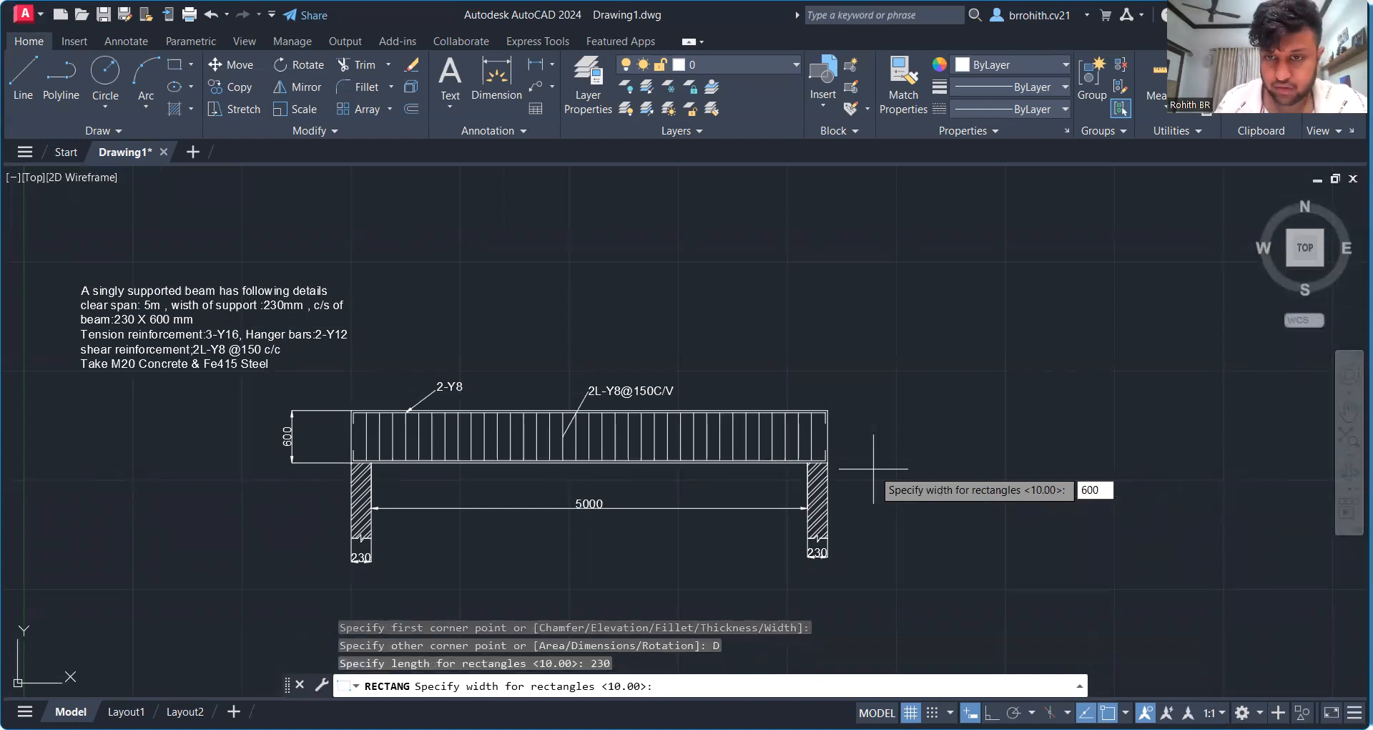
scroll(873, 468, "up", 5)
key("Return")
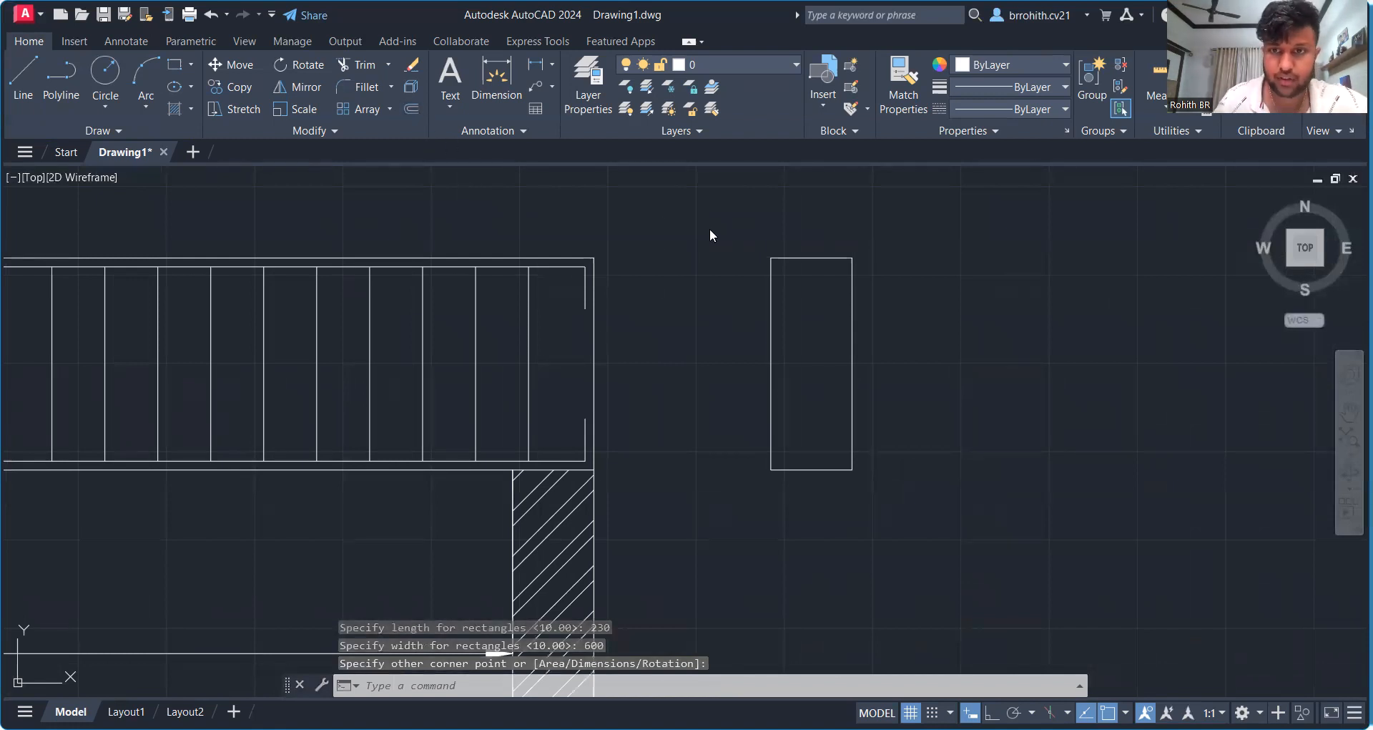
Step: Offset the cross-section rectangle inward by 25 to form the stirrup outline
key("Escape")
type("o")
key("Return")
type("25")
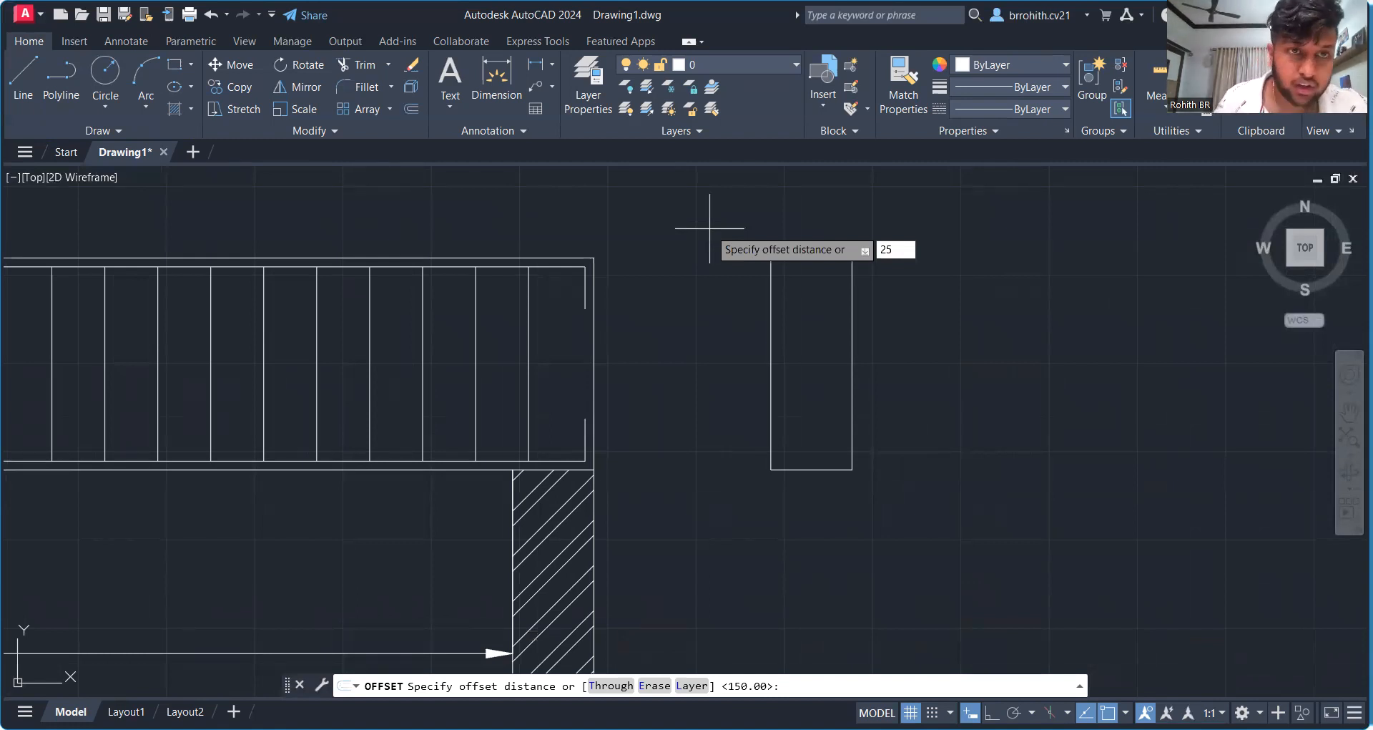
key("Return")
left_click(771, 358)
left_click(811, 358)
key("Escape")
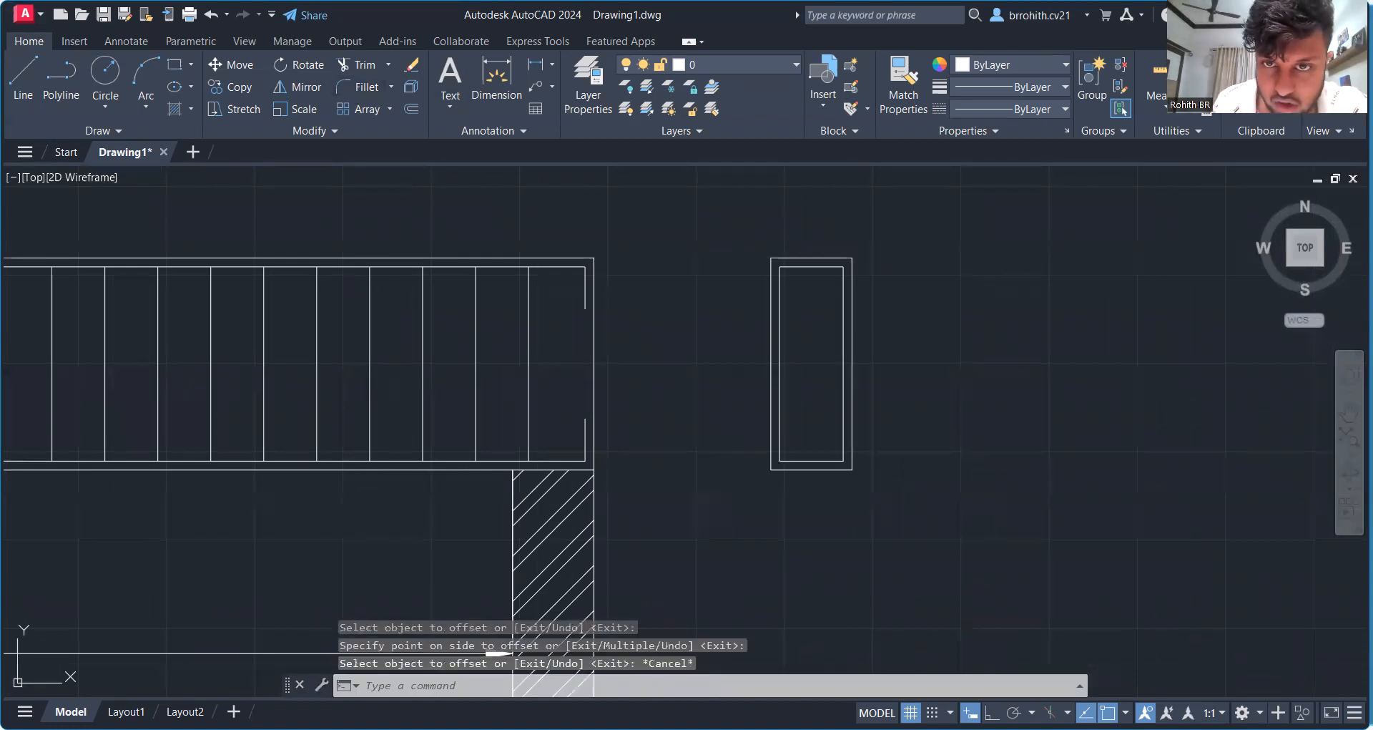
Step: Try to fillet an upper corner of the stirrup outline in the cross-section
type("f")
key("Return")
left_click(801, 270)
scroll(805, 276, "up", 6)
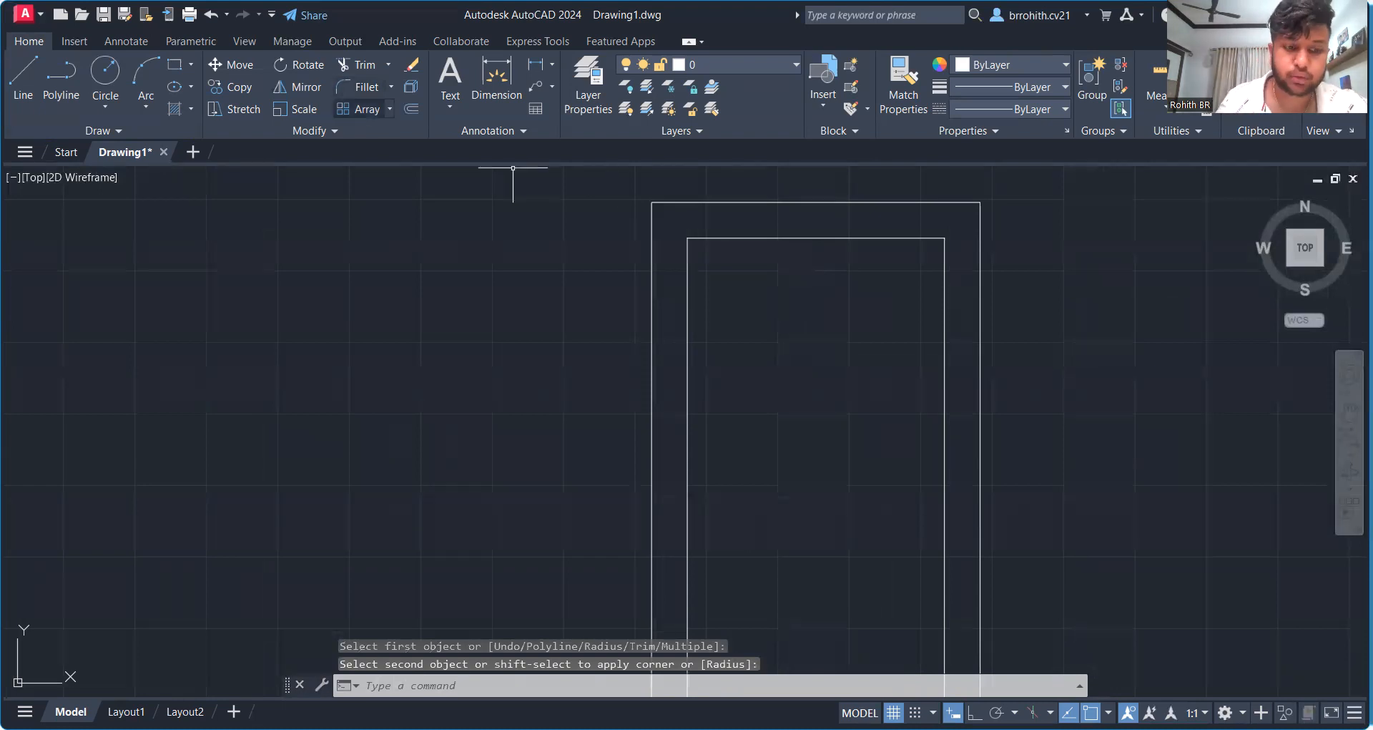
Step: Explode the inner stirrup rectangle of the cross-section into separate lines
scroll(601, 396, "down", 4)
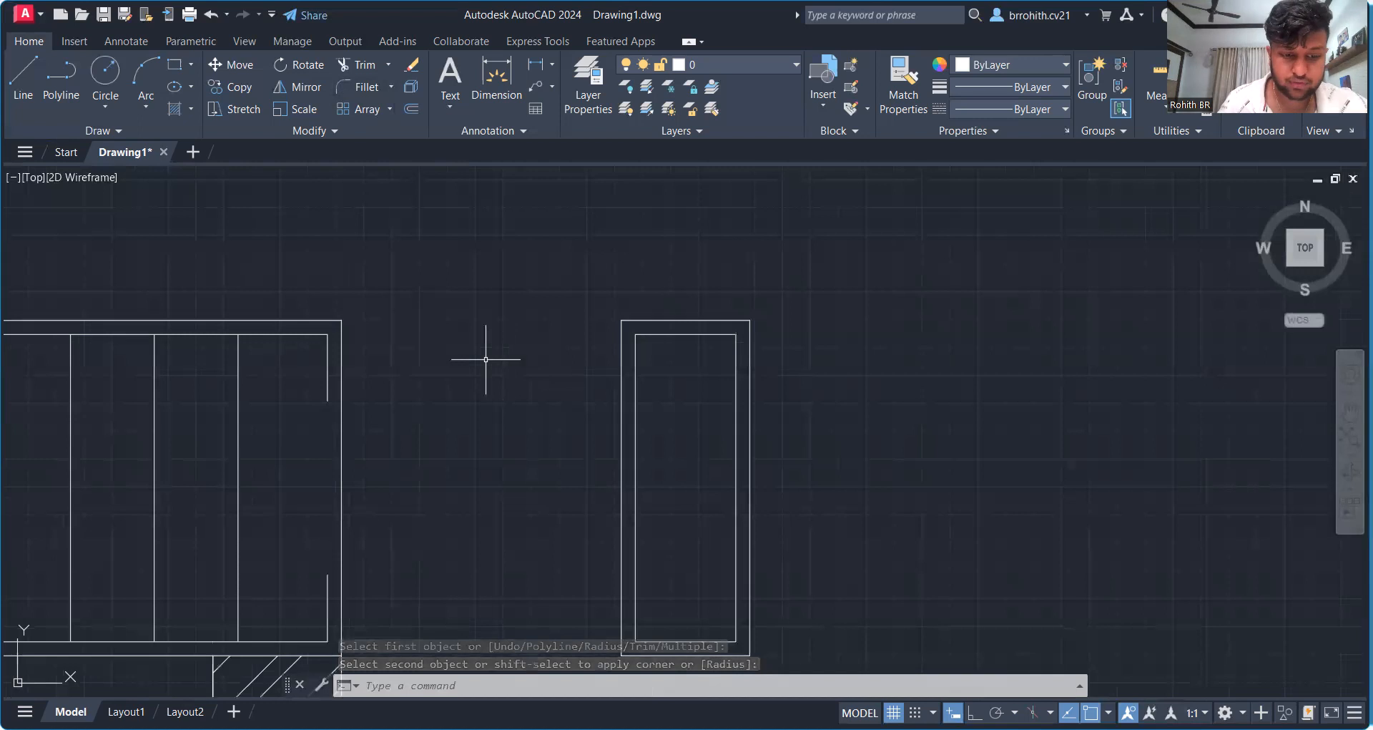
type("EXPLODE")
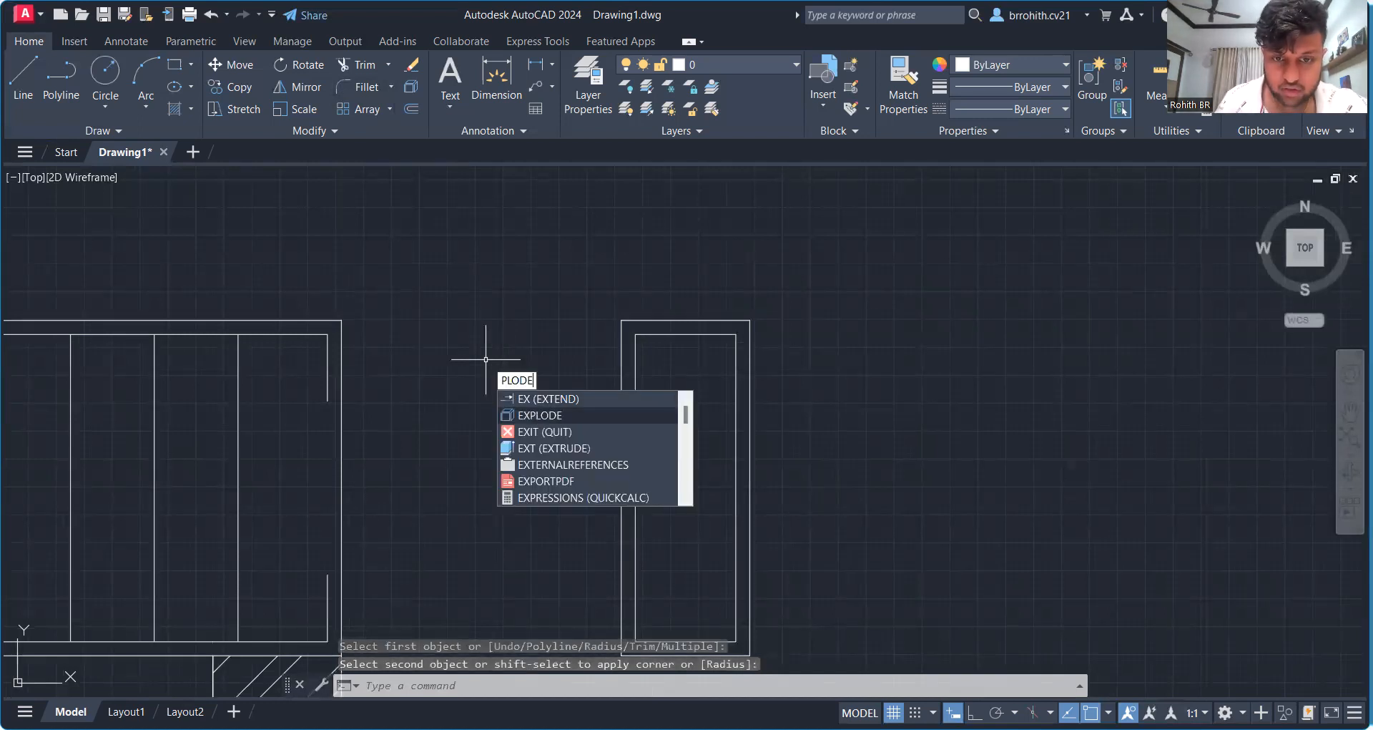
key("Return")
left_click(636, 359)
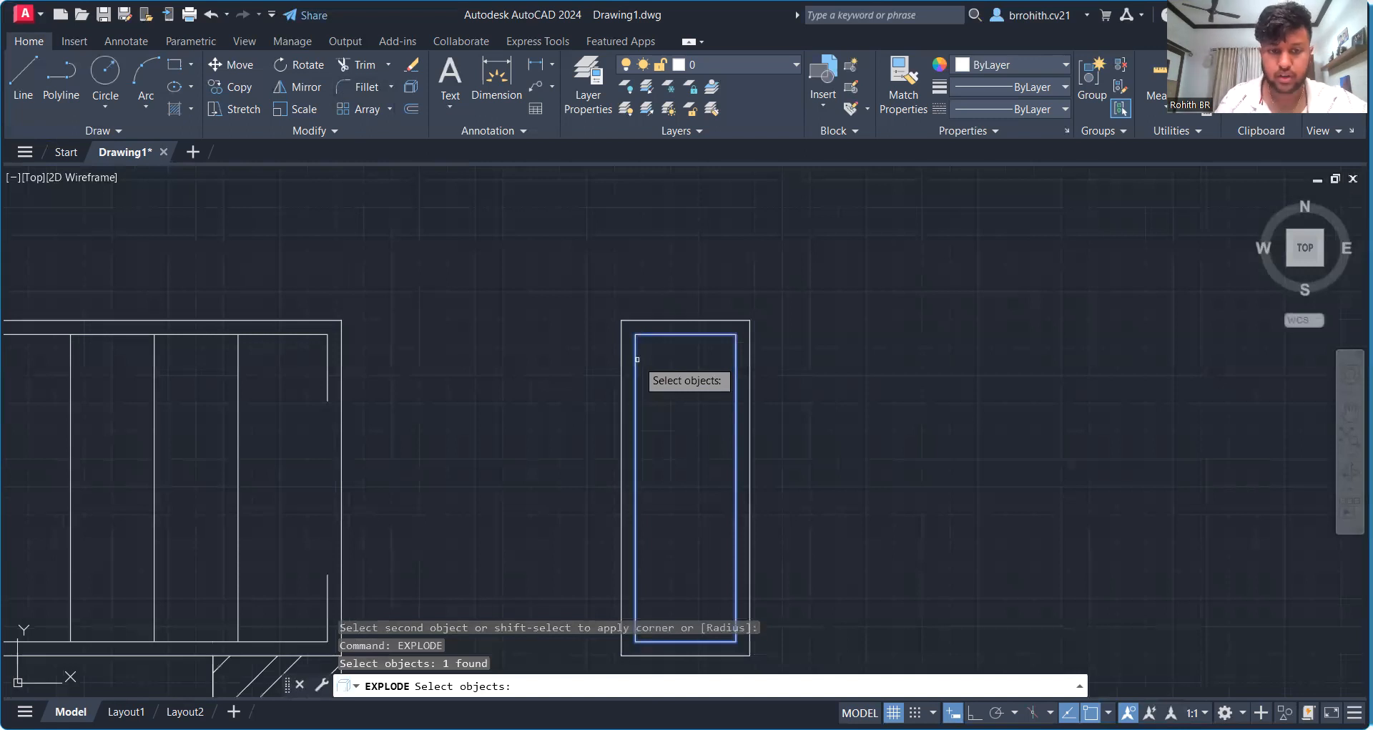
key("Return")
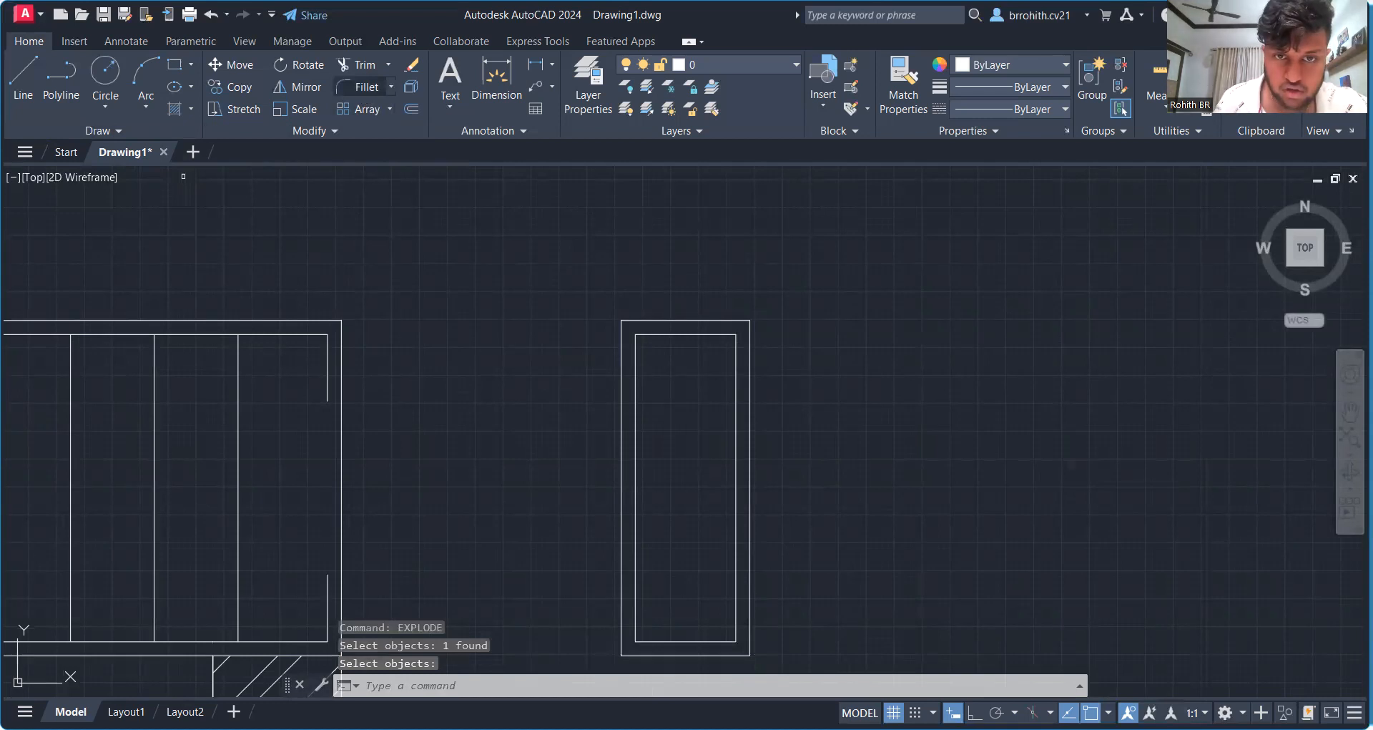
Step: Try to fillet the upper-left corner between the exploded stirrup lines
left_click(367, 87)
left_click(653, 335)
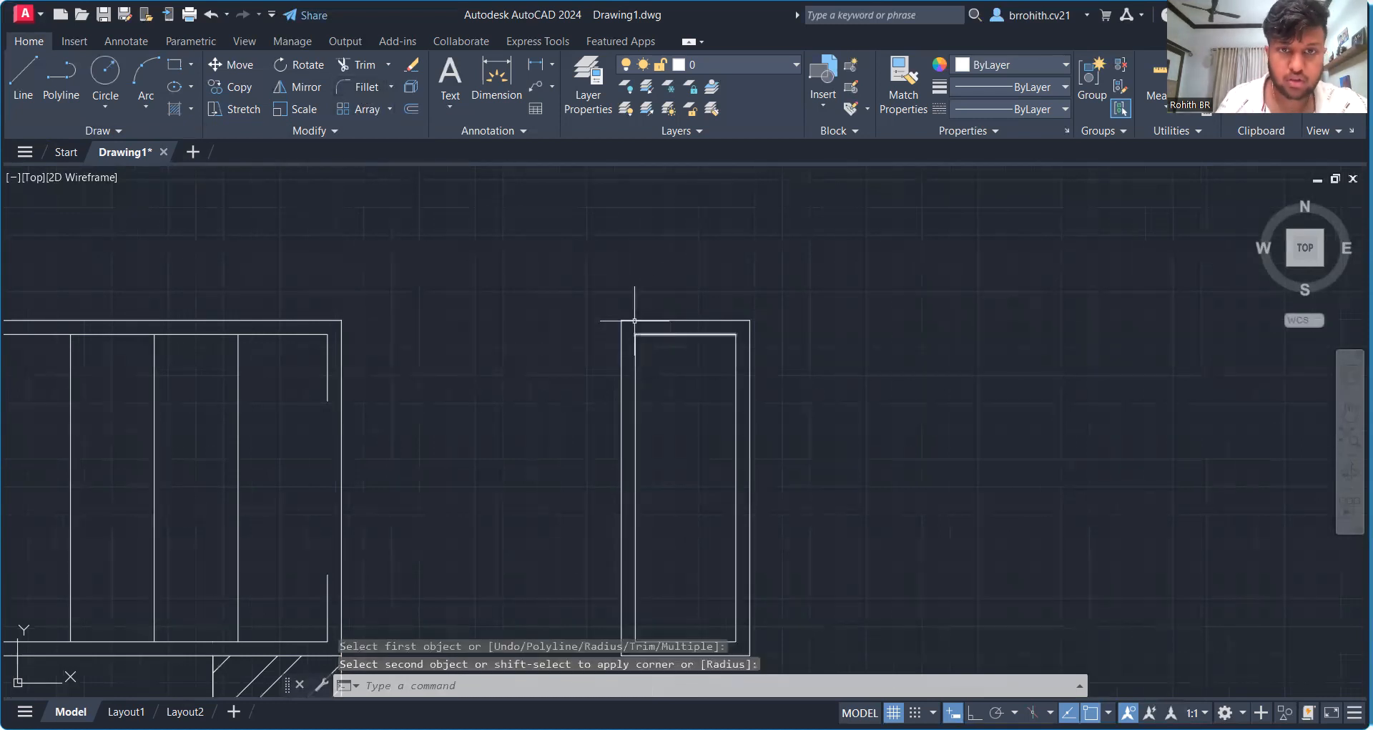
scroll(615, 276, "down", 2)
key("Escape")
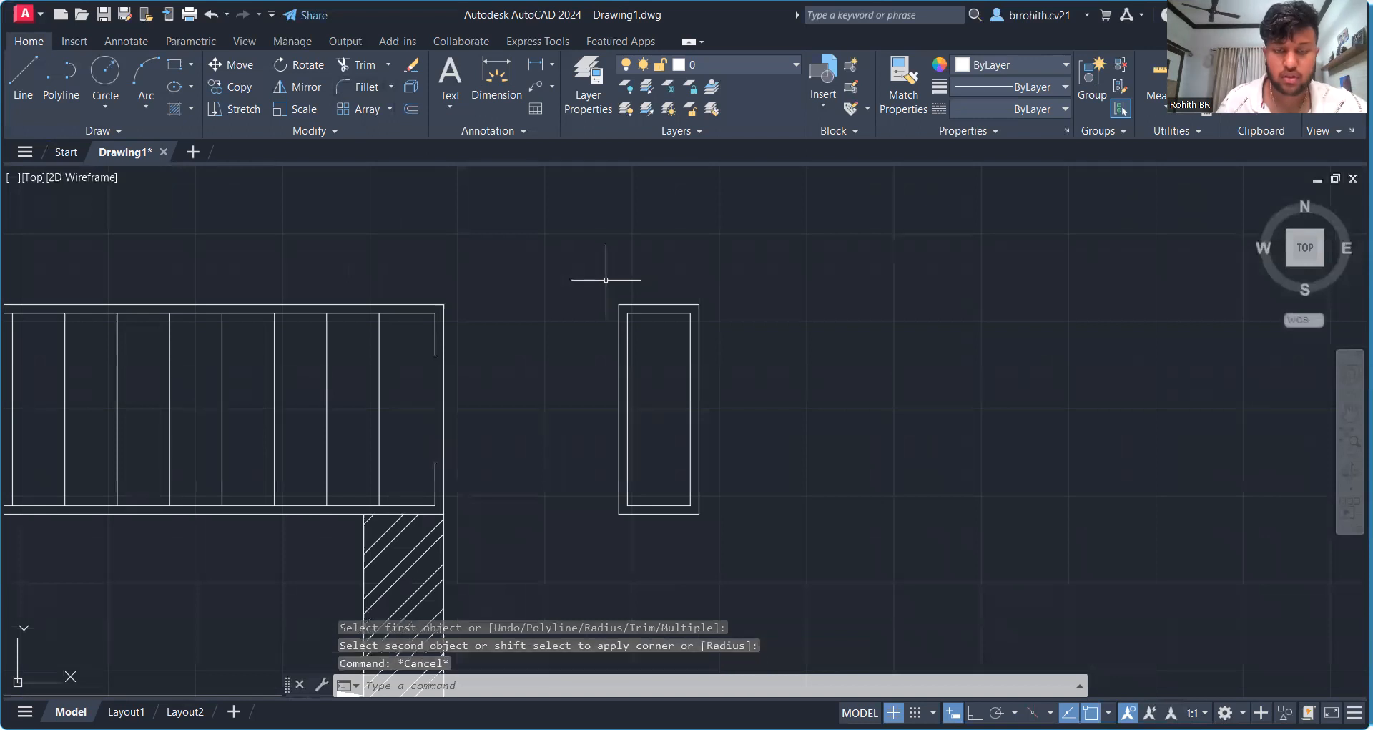
Step: Place three solid donuts, inside diameter 0 and outside diameter 16, along the stirrup's bottom edge at both corners and the middle
scroll(648, 314, "up", 2)
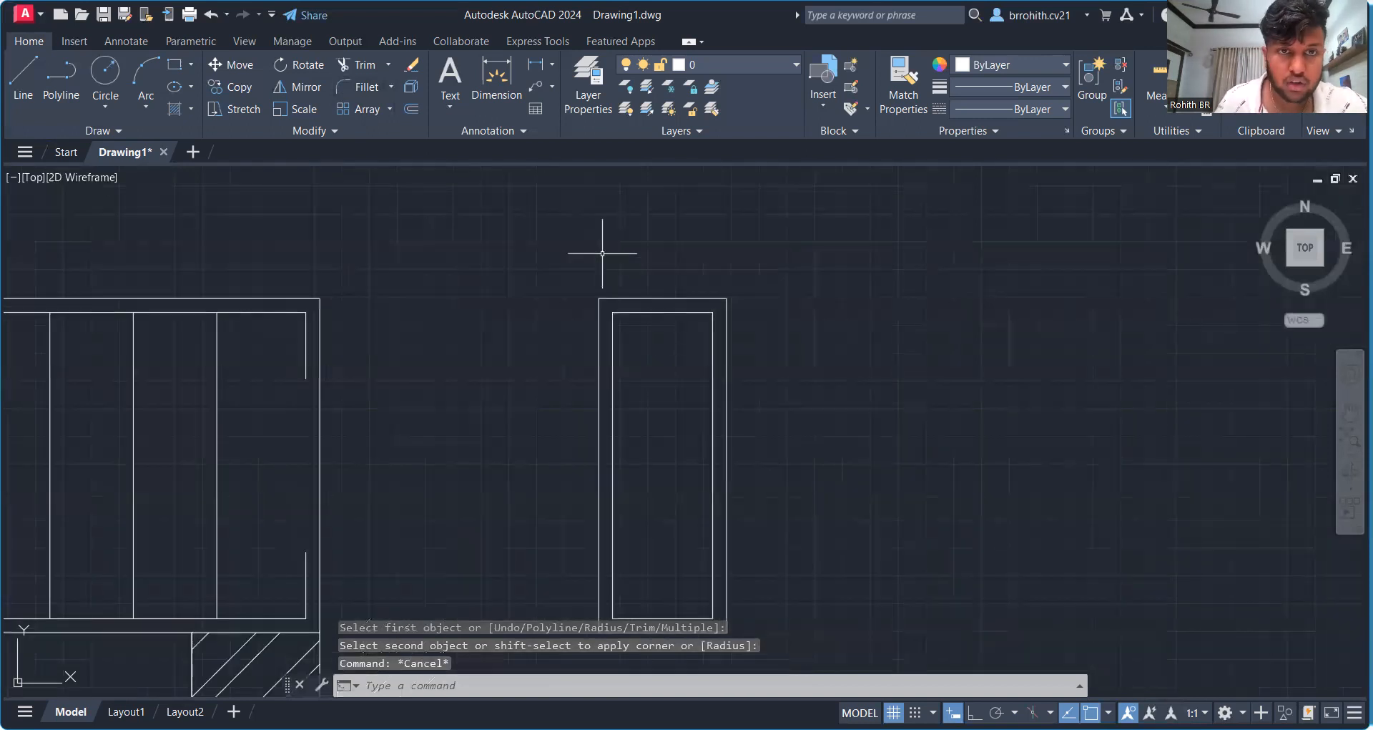
scroll(603, 253, "down", 1)
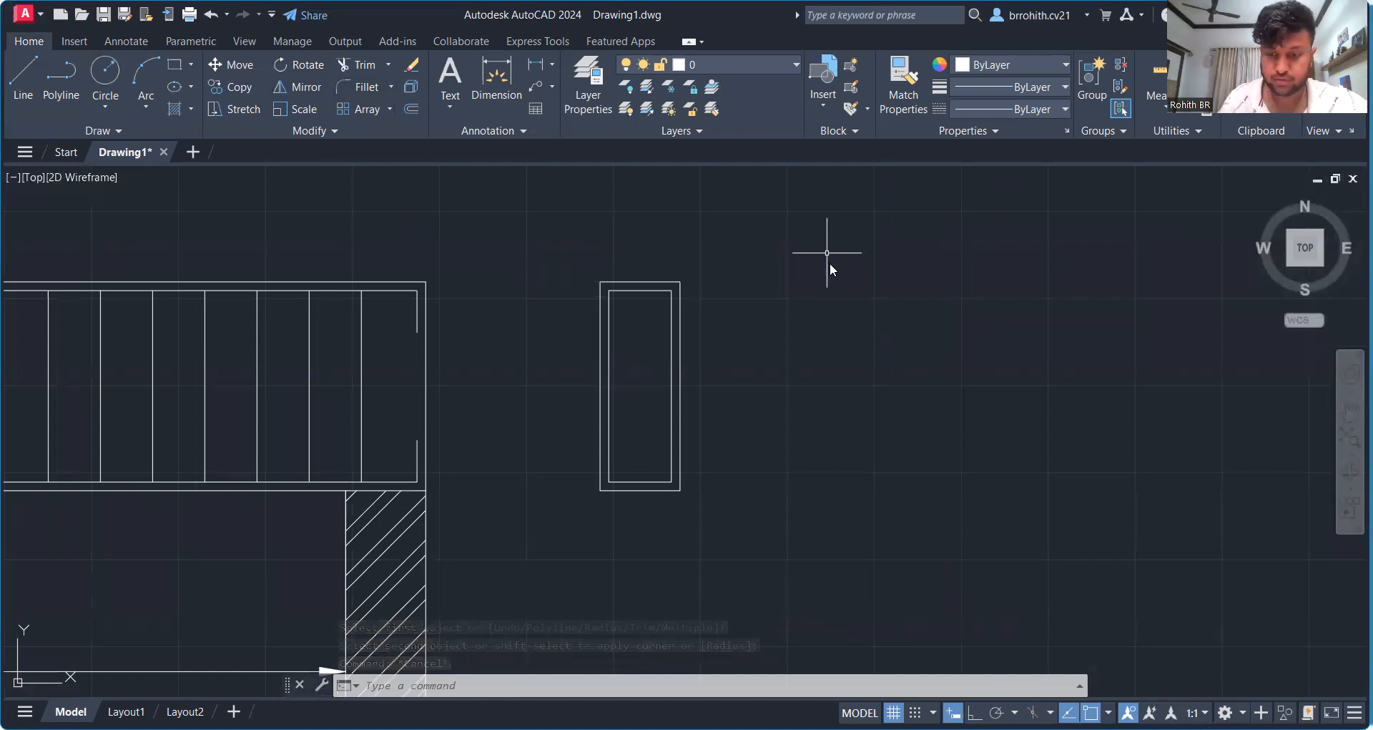
type("DO")
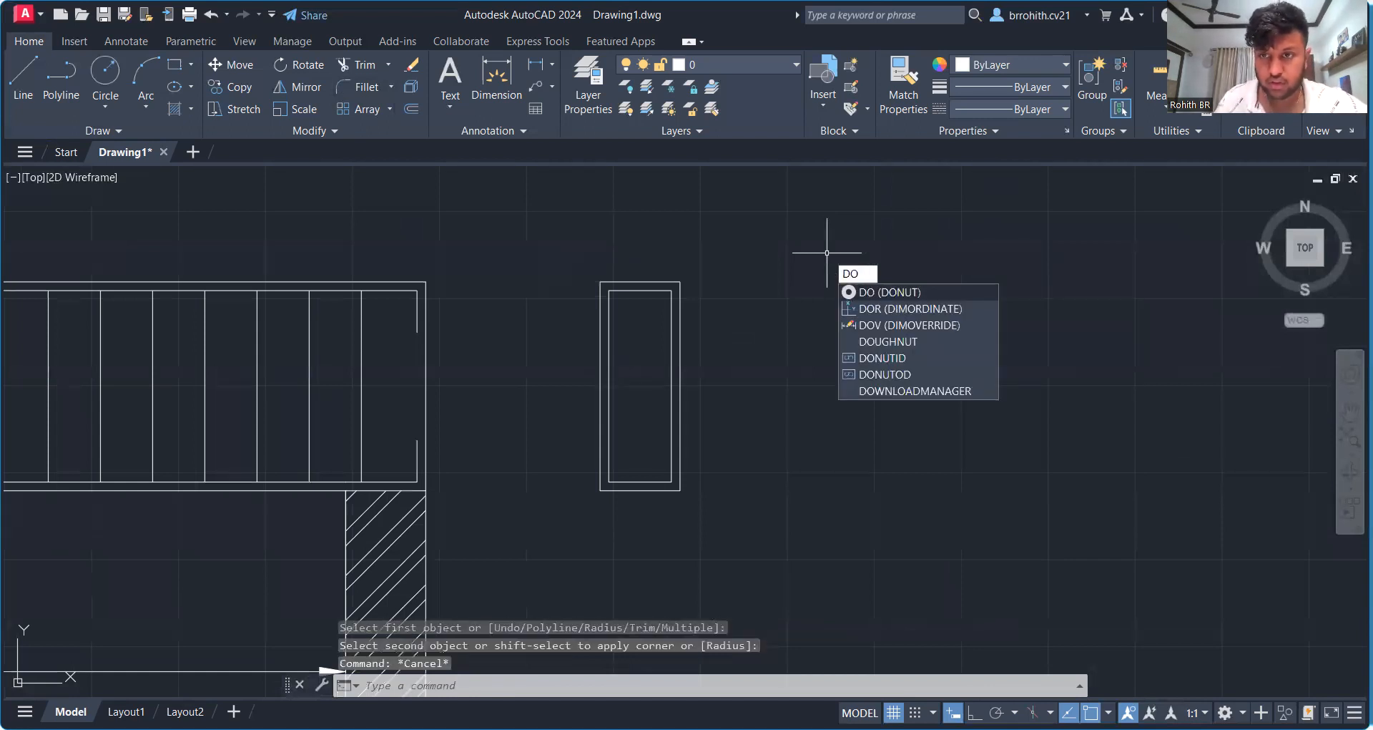
key("Return")
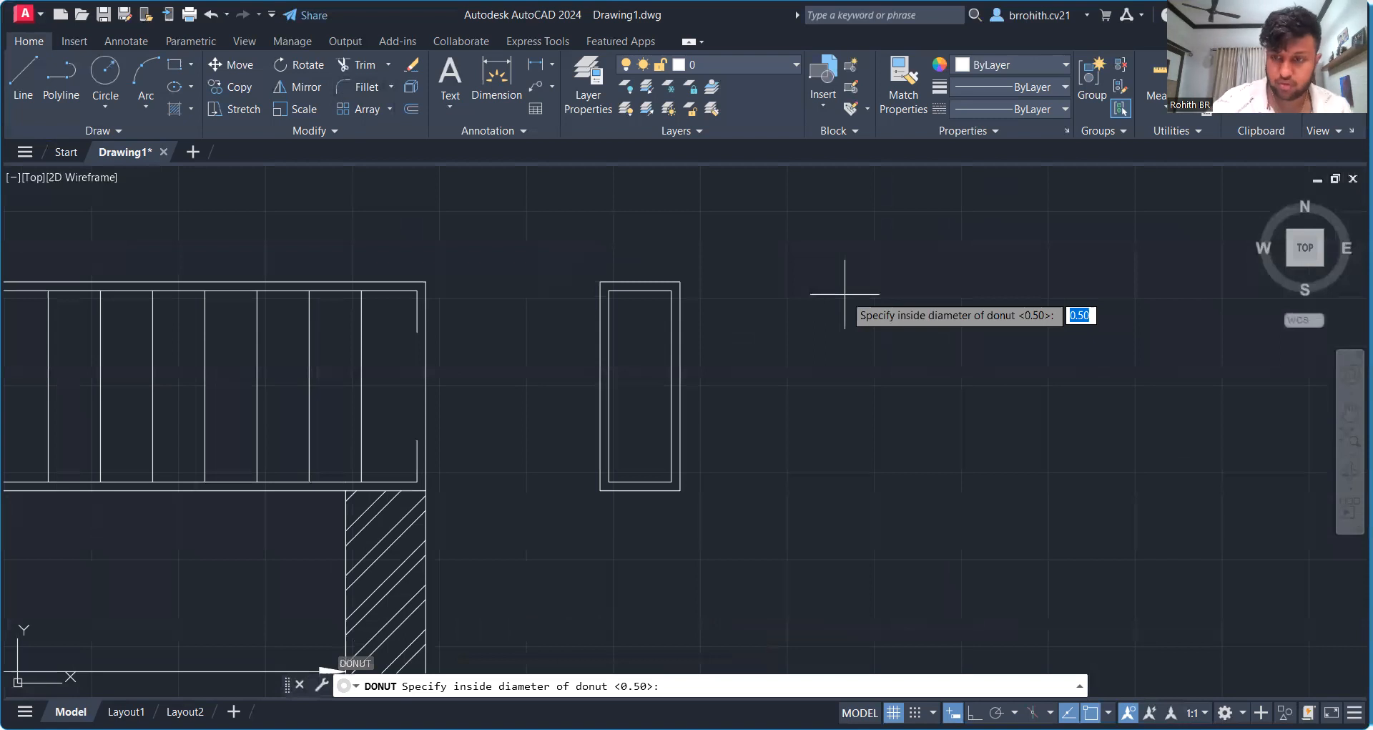
type("0")
key("Return")
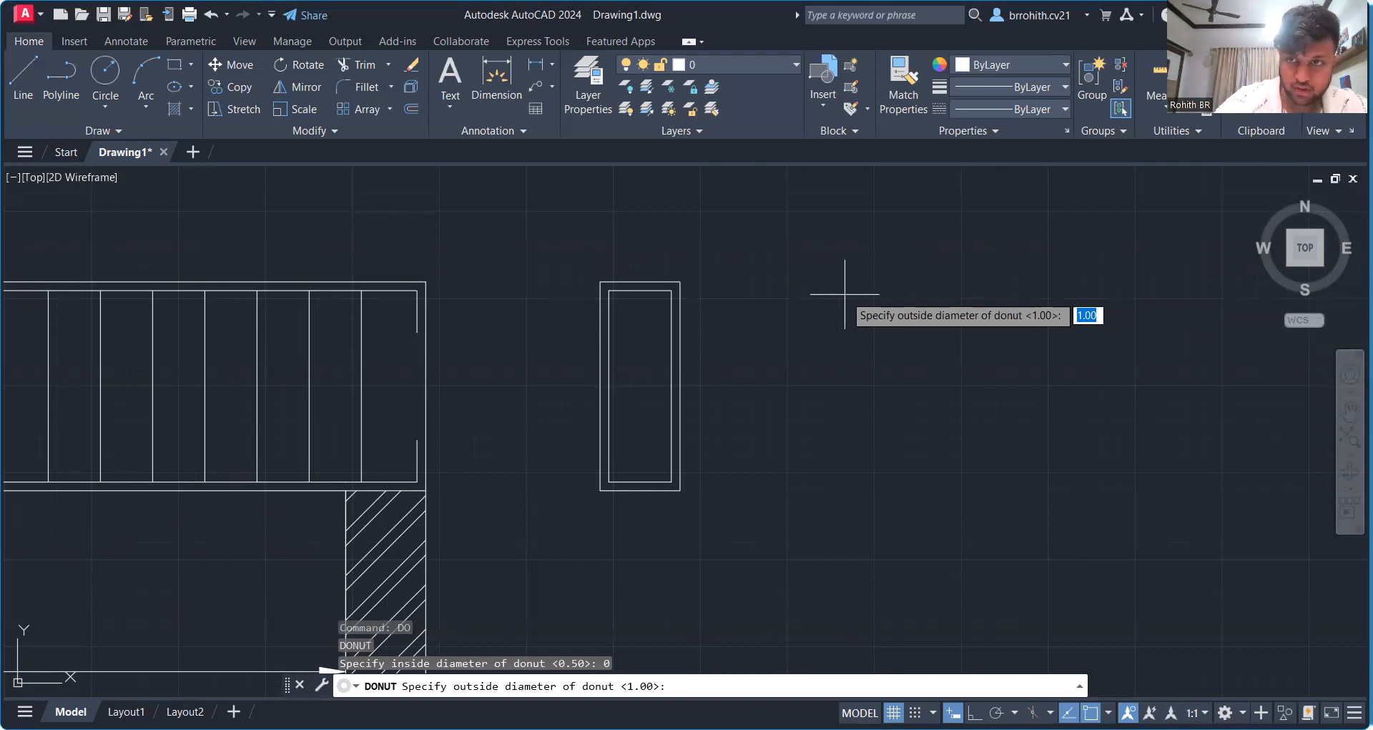
type("16")
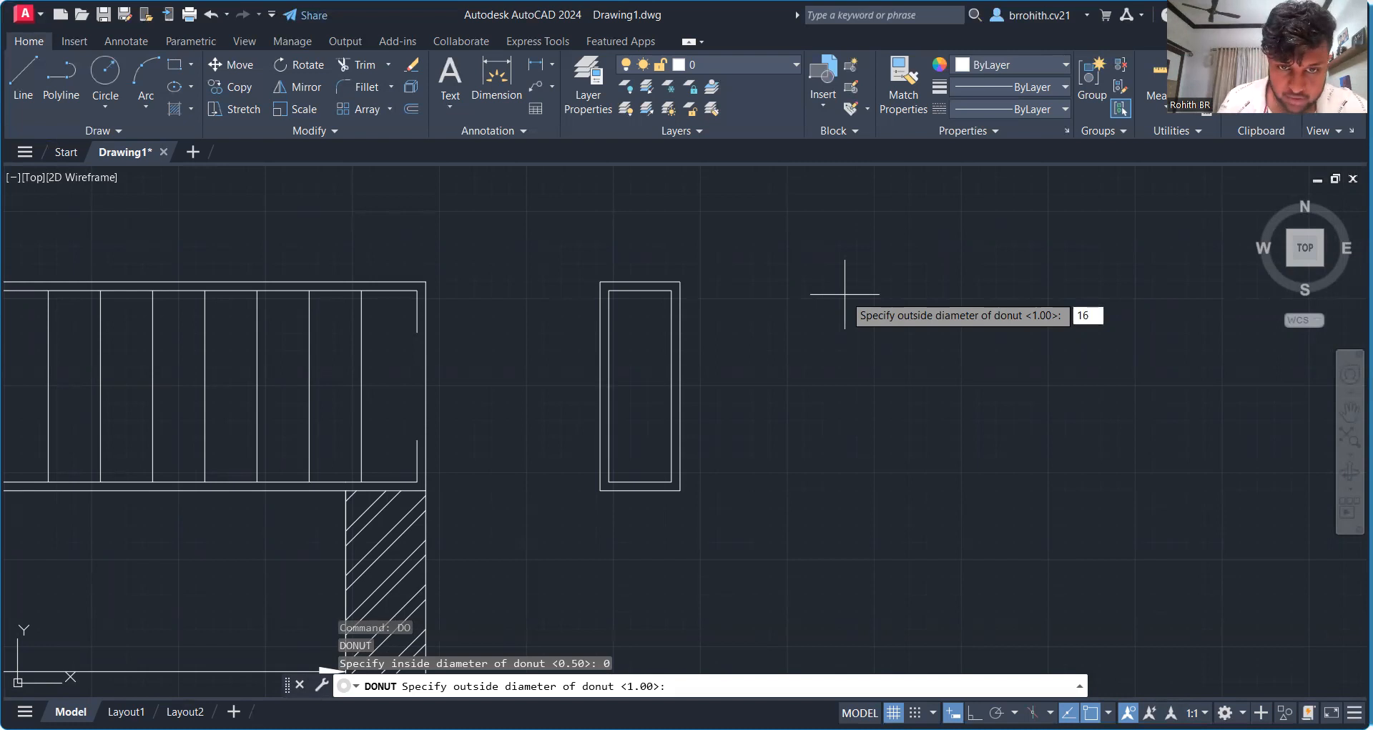
key("Return")
scroll(620, 479, "up", 8)
middle_click_drag(588, 362, 594, 367)
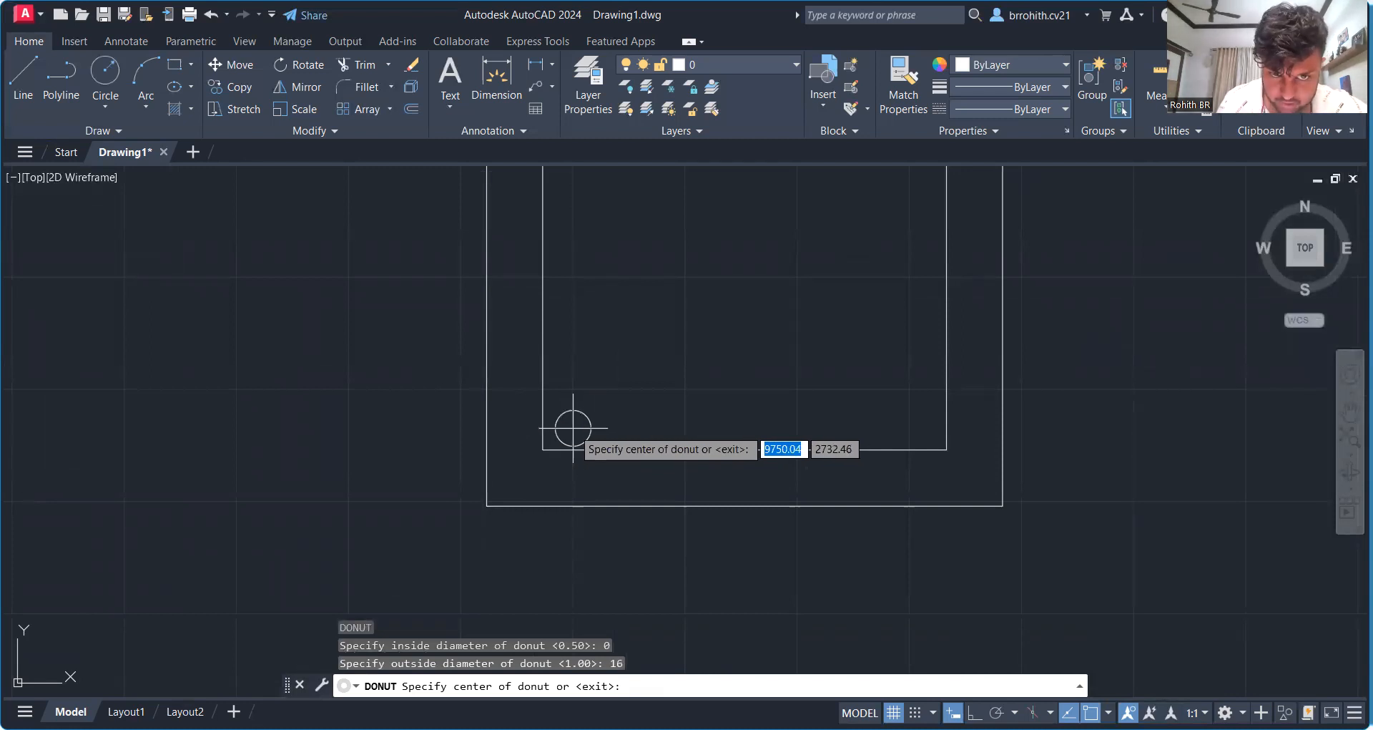
left_click(560, 431)
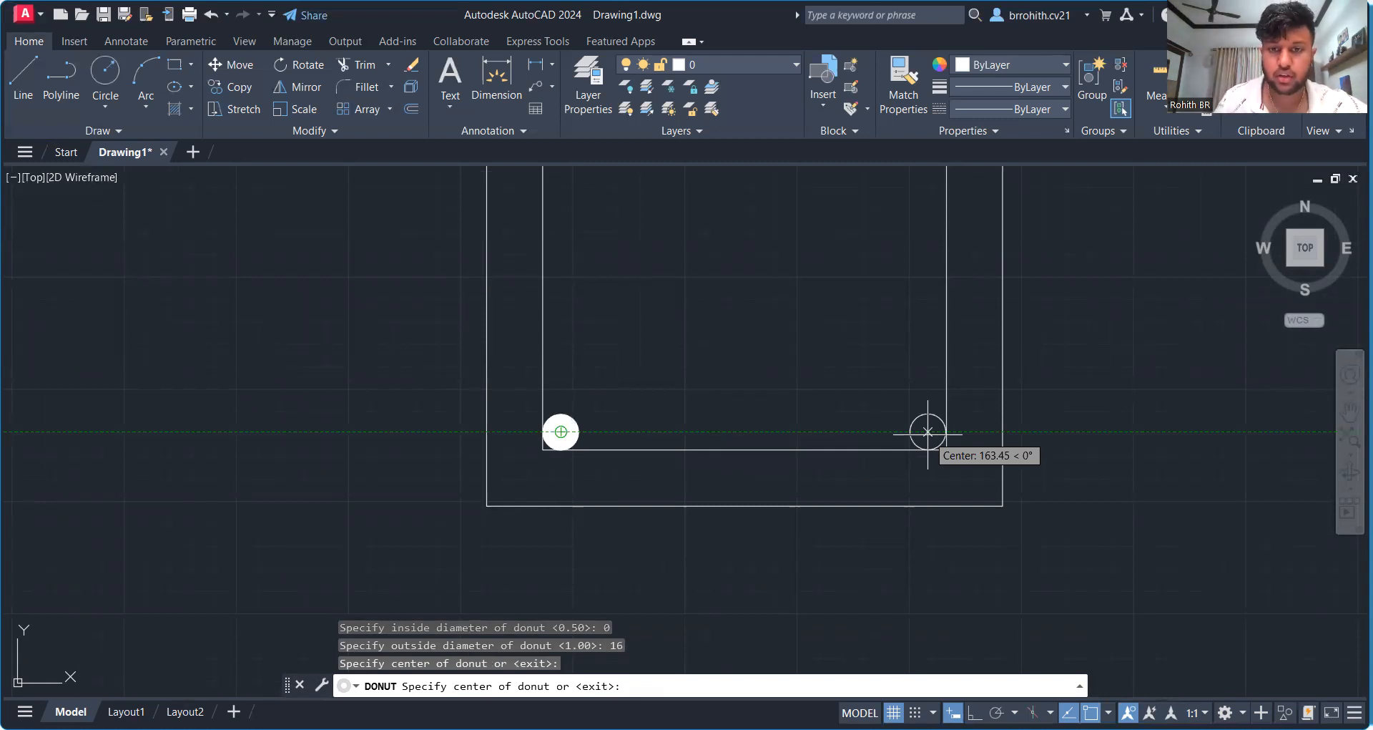
Step: Place two more solid donuts of outside diameter 16 inside the stirrup's top corners as hanger bars
middle_click_drag(672, 465, 669, 475)
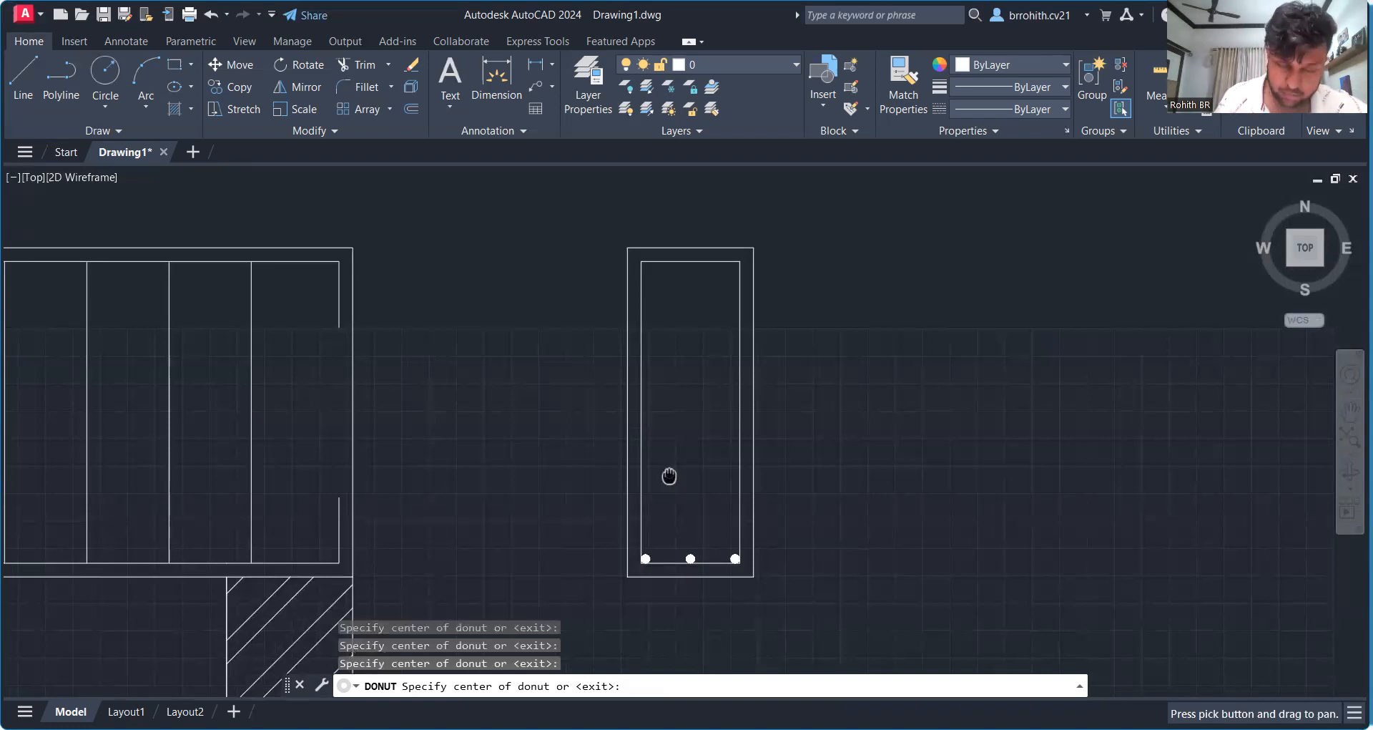
scroll(630, 263, "up", 6)
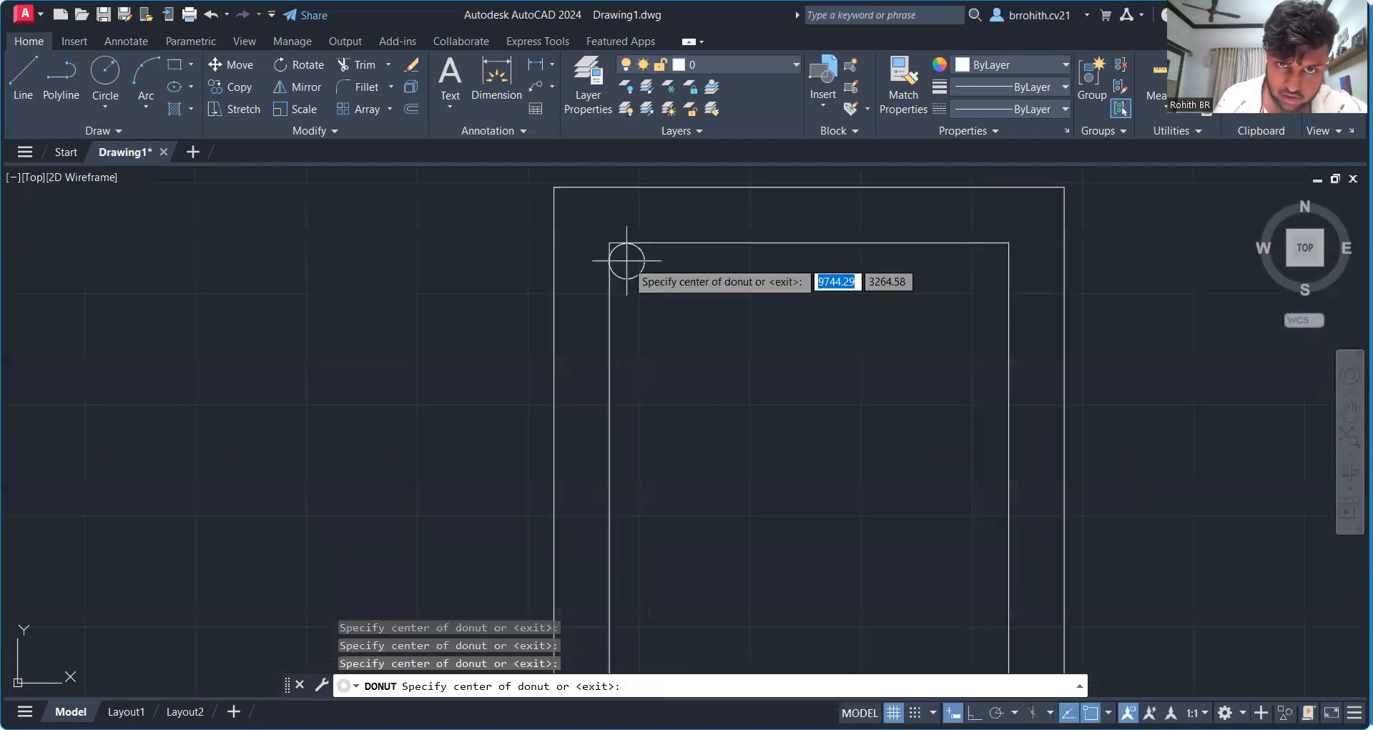
left_click(627, 261)
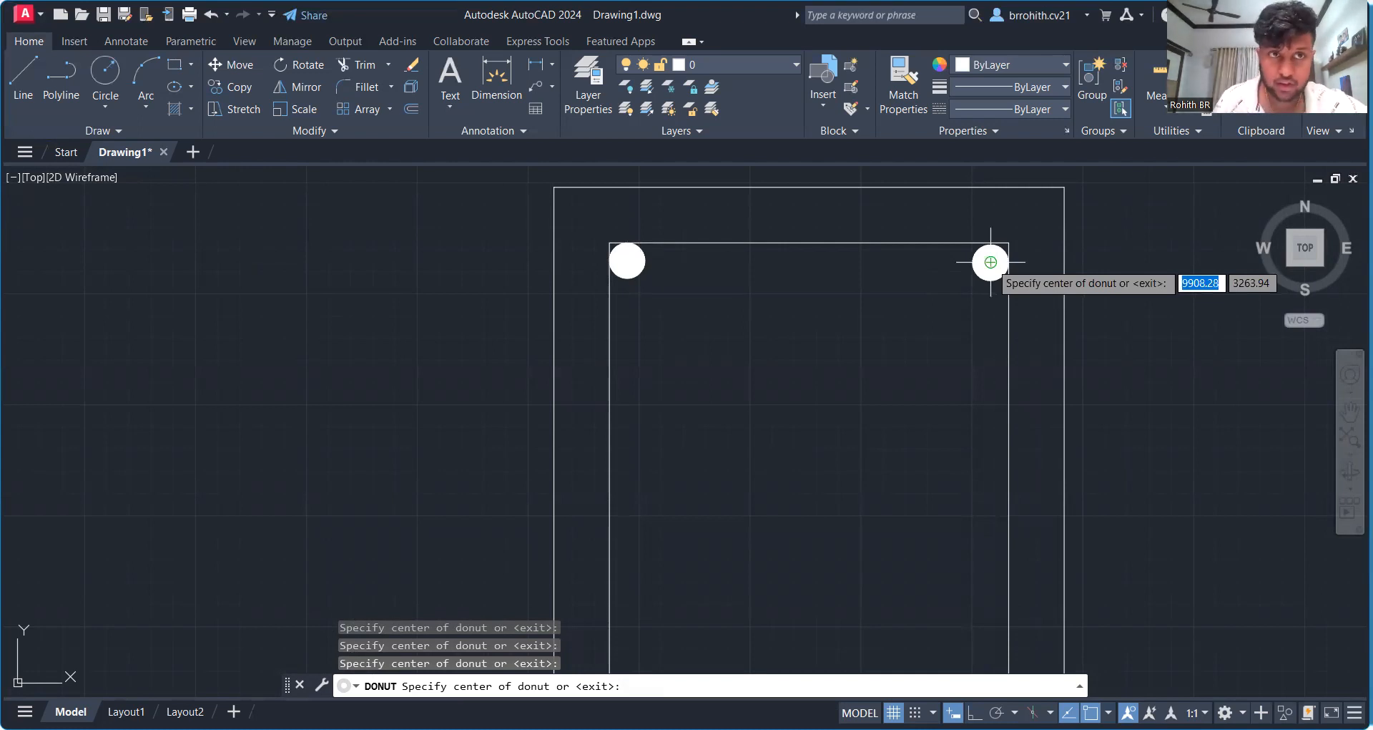
key("Escape")
Step: Dimension the stirrup's height beside the cross-section and the beam's width above it
scroll(930, 301, "down", 6)
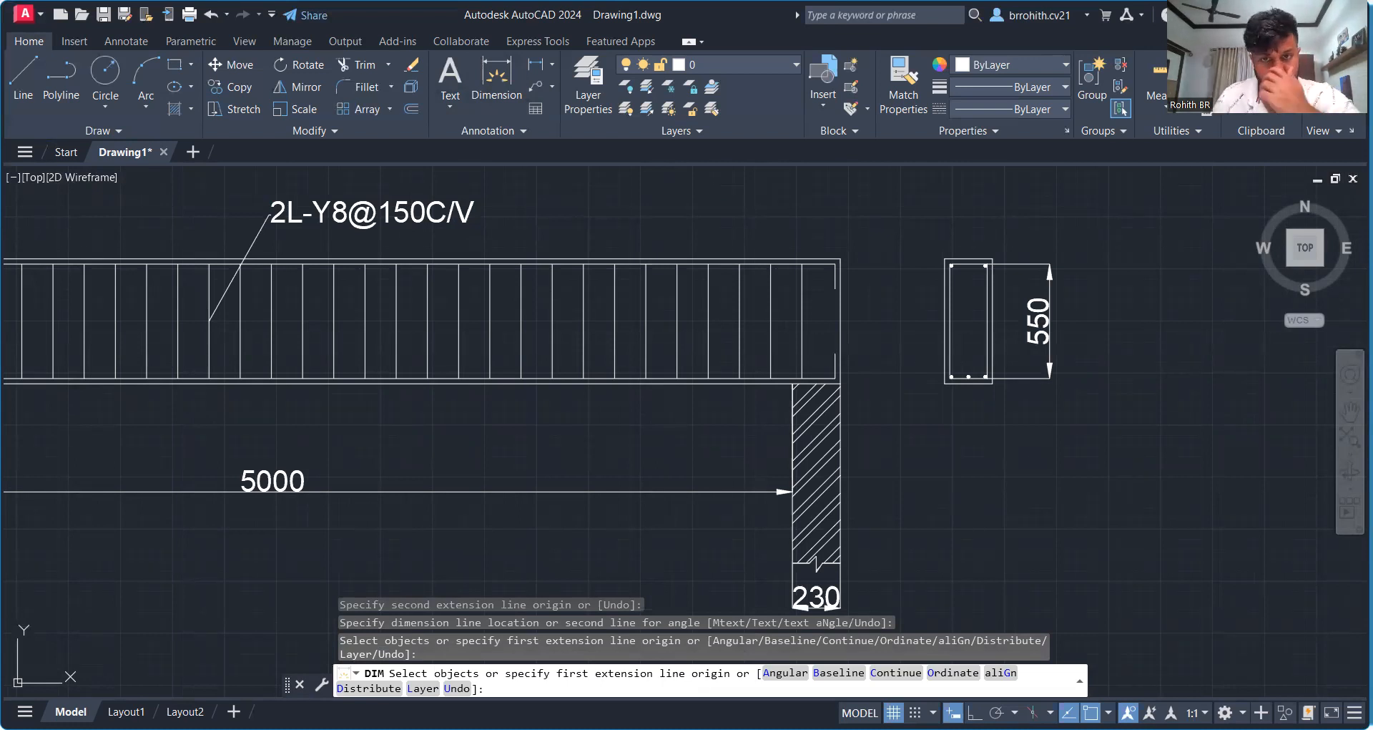
scroll(870, 380, "down", 2)
middle_click_drag(870, 380, 844, 379)
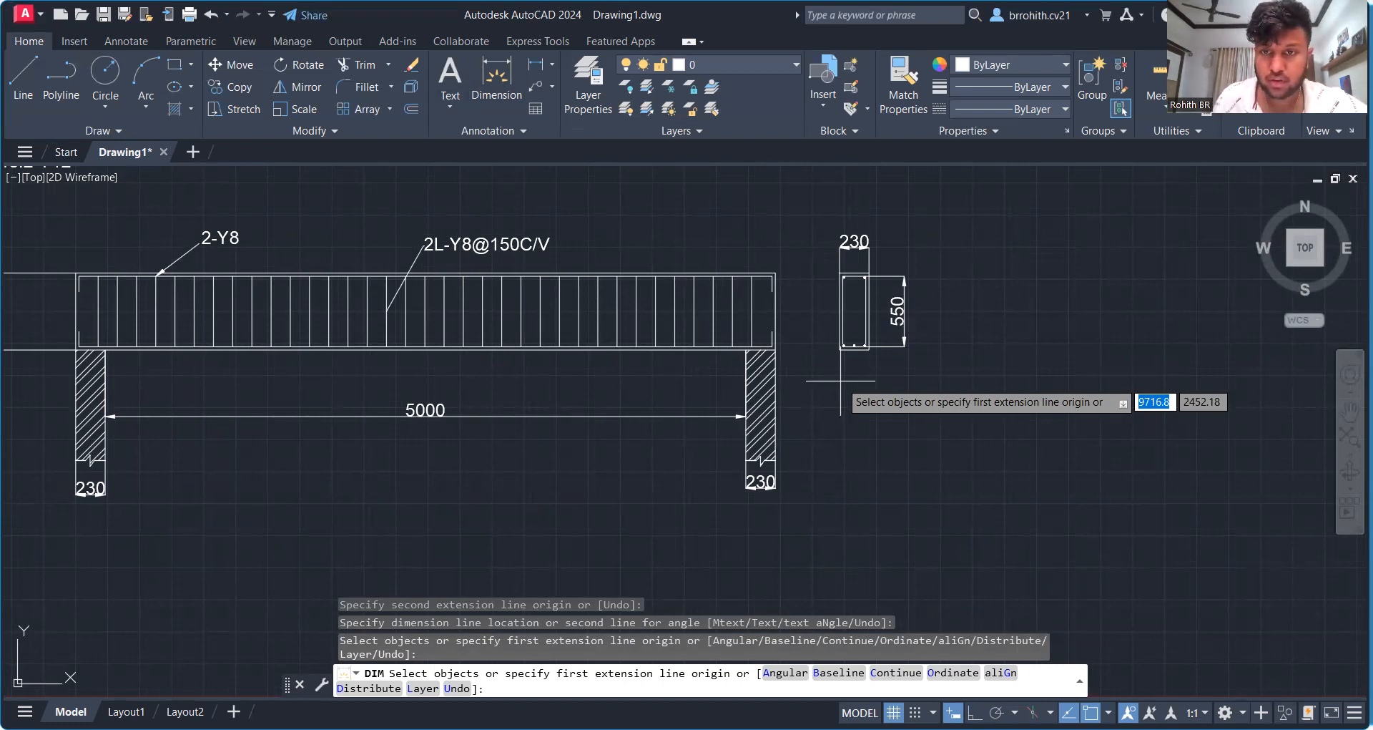
Step: Draw a quick leader from the cross-section's lower-right tension bar, sloping outward below the stirrup height dimension
key("Escape")
scroll(843, 382, "up", 4)
scroll(782, 497, "up", 2)
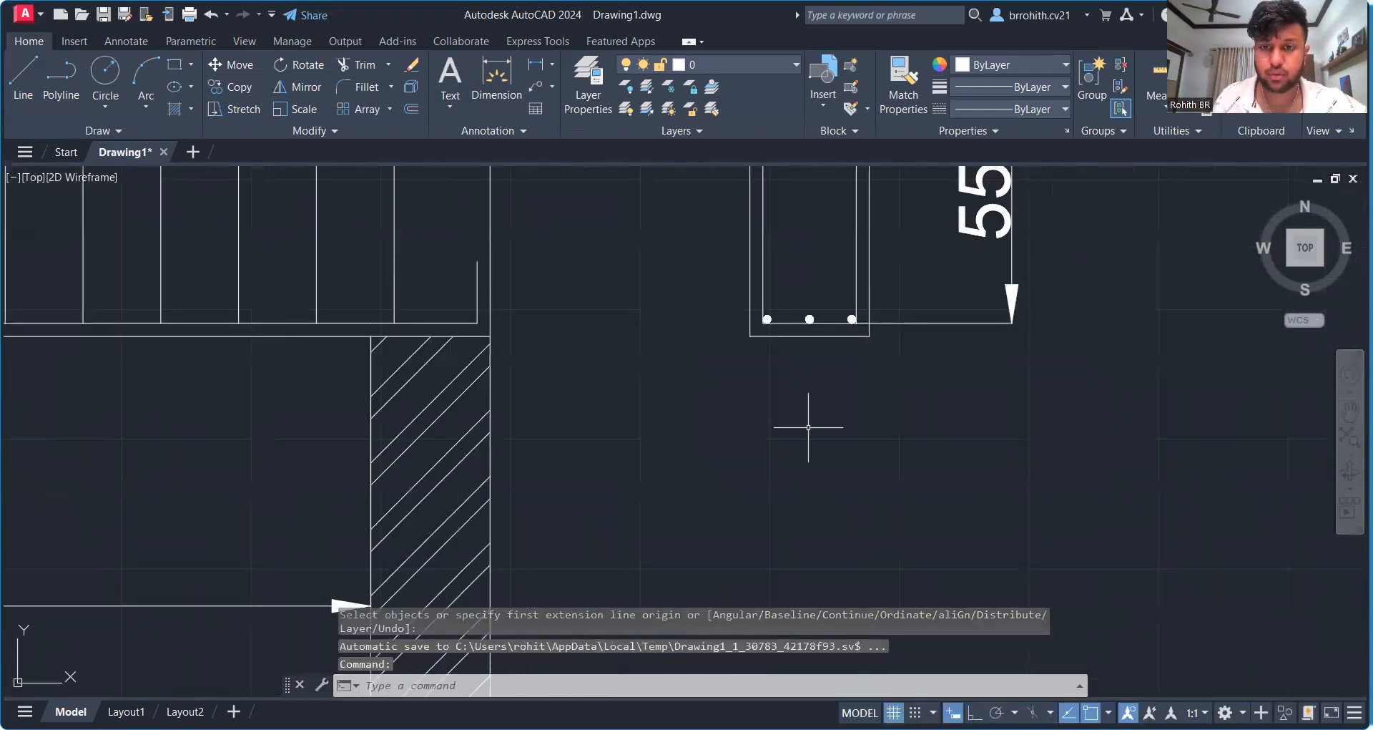
scroll(780, 525, "down", 2)
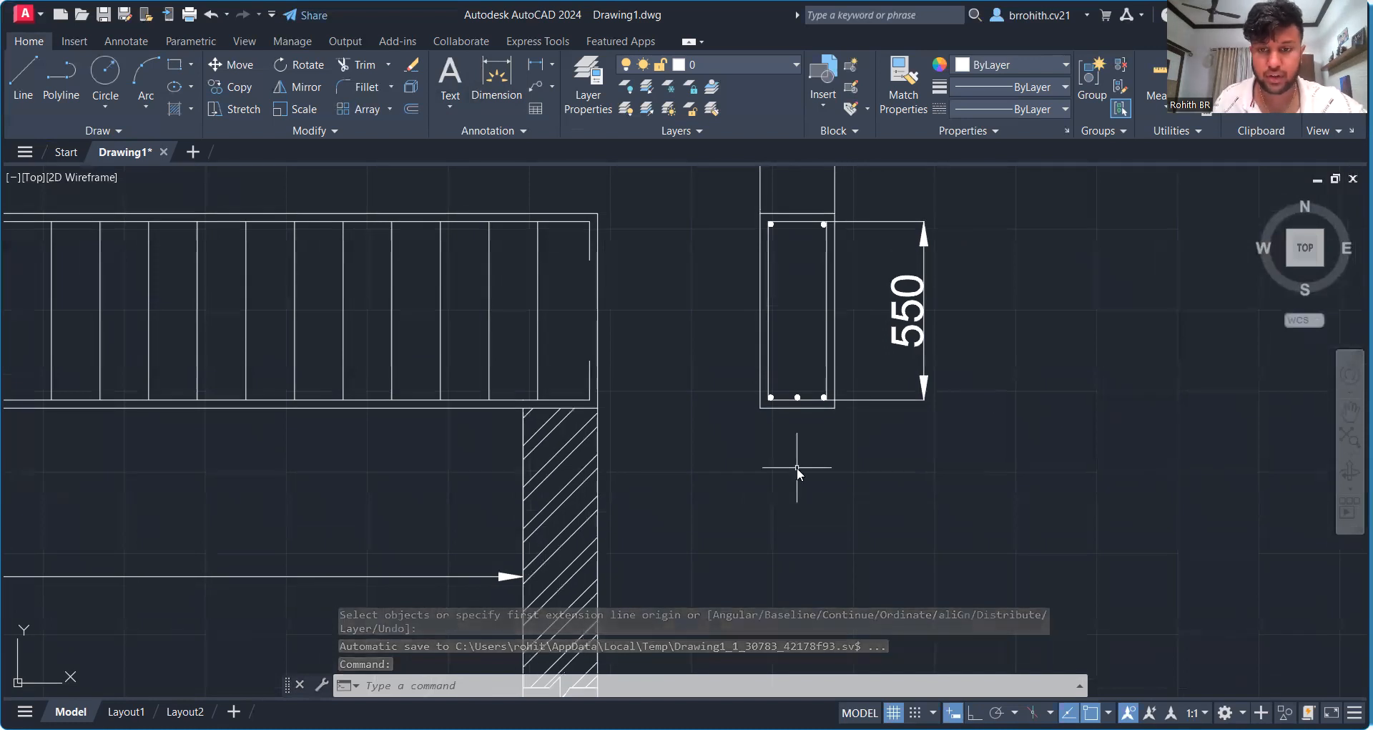
type("QLEADER")
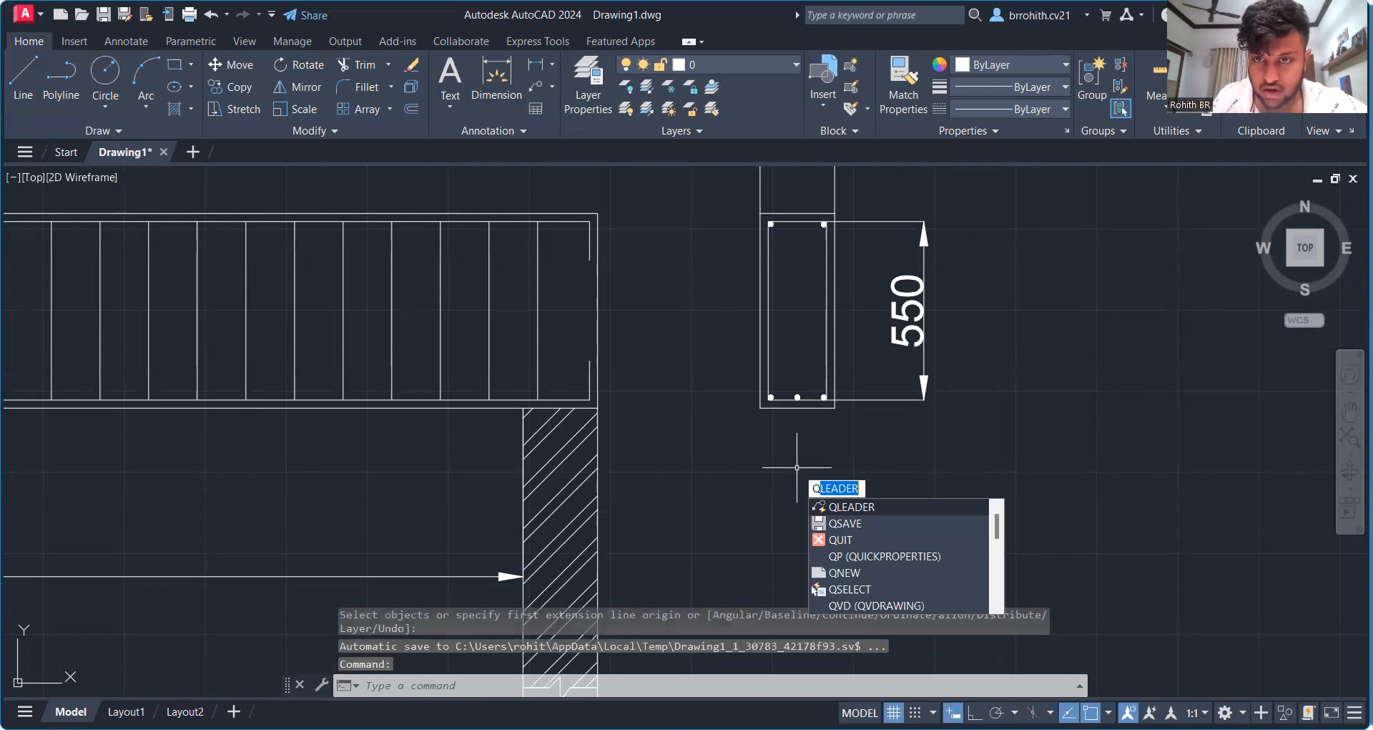
key("Return")
left_click(828, 400)
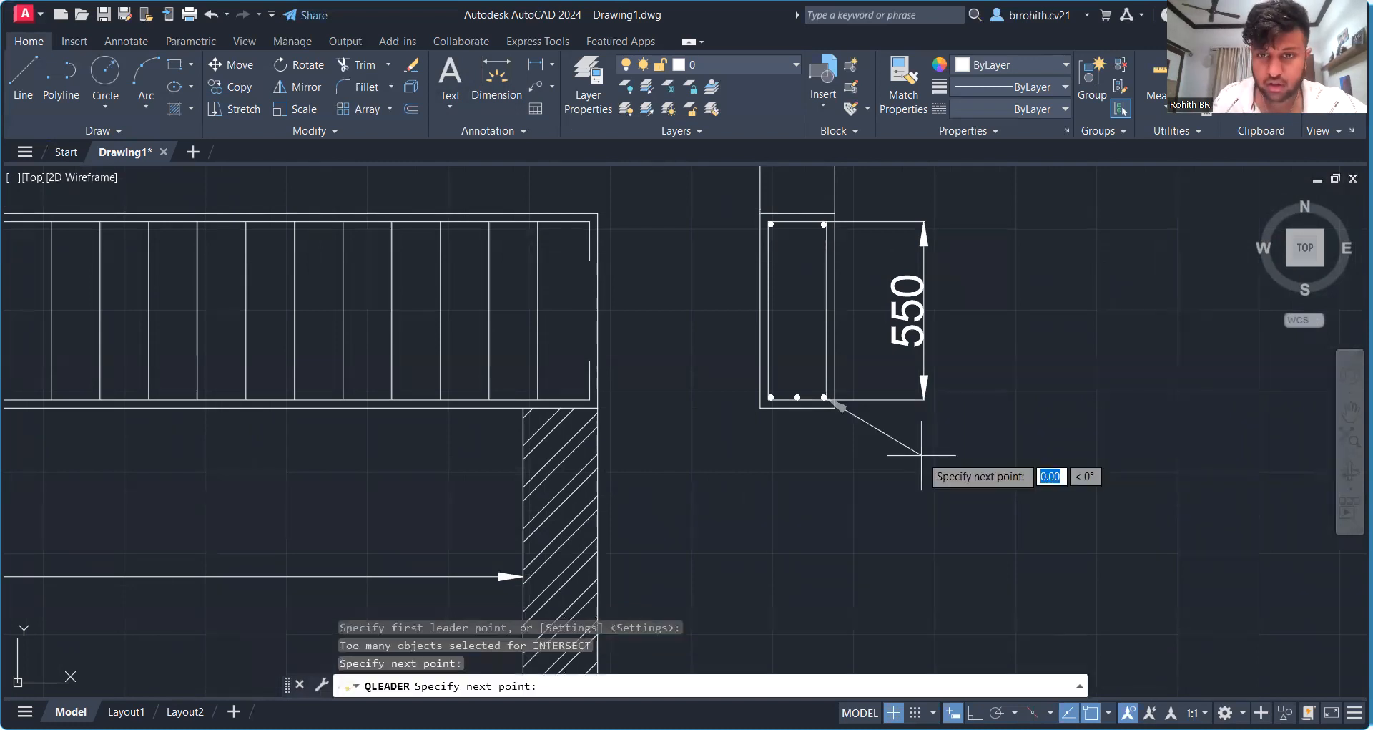
key("Escape")
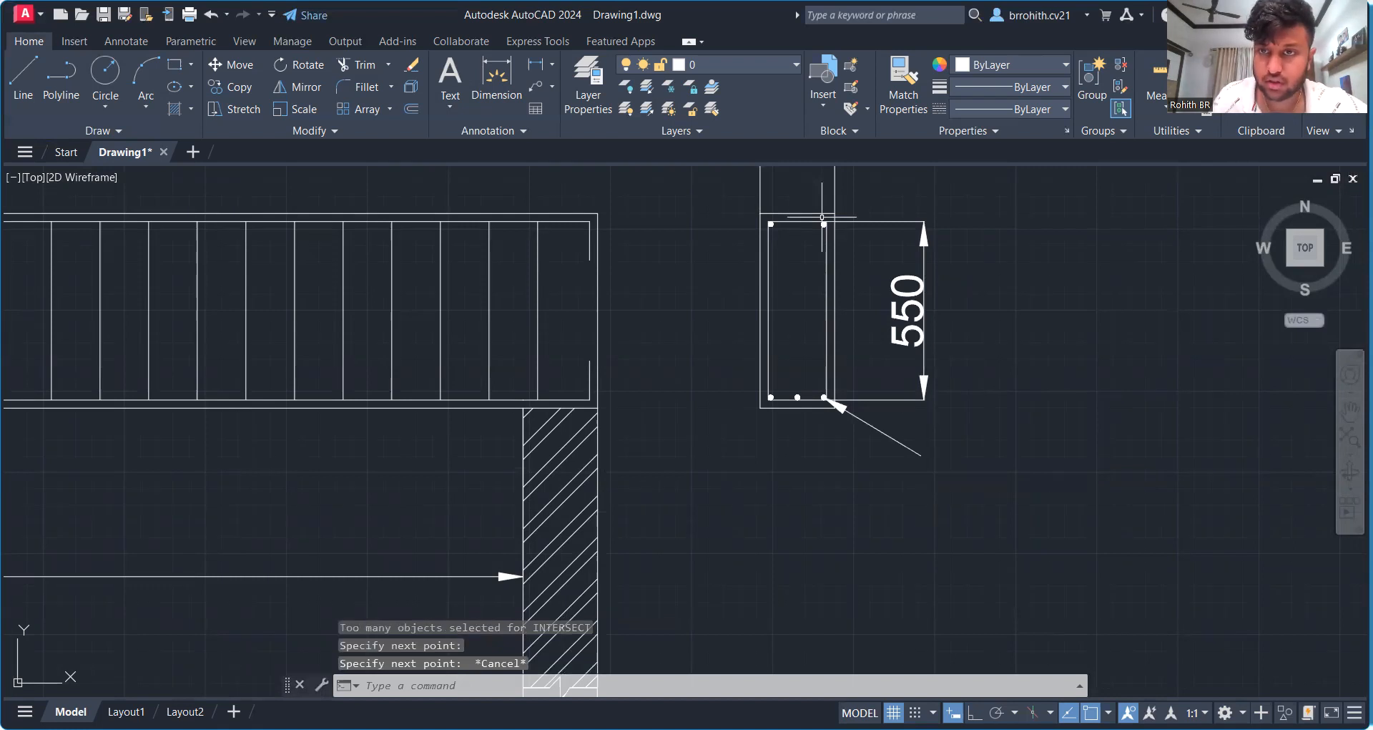
Step: Draw a second quick leader from the cross-section's upper-right hanger bar, sloping outward above the stirrup height dimension
scroll(973, 183, "down", 2)
key("Return")
left_click(880, 209)
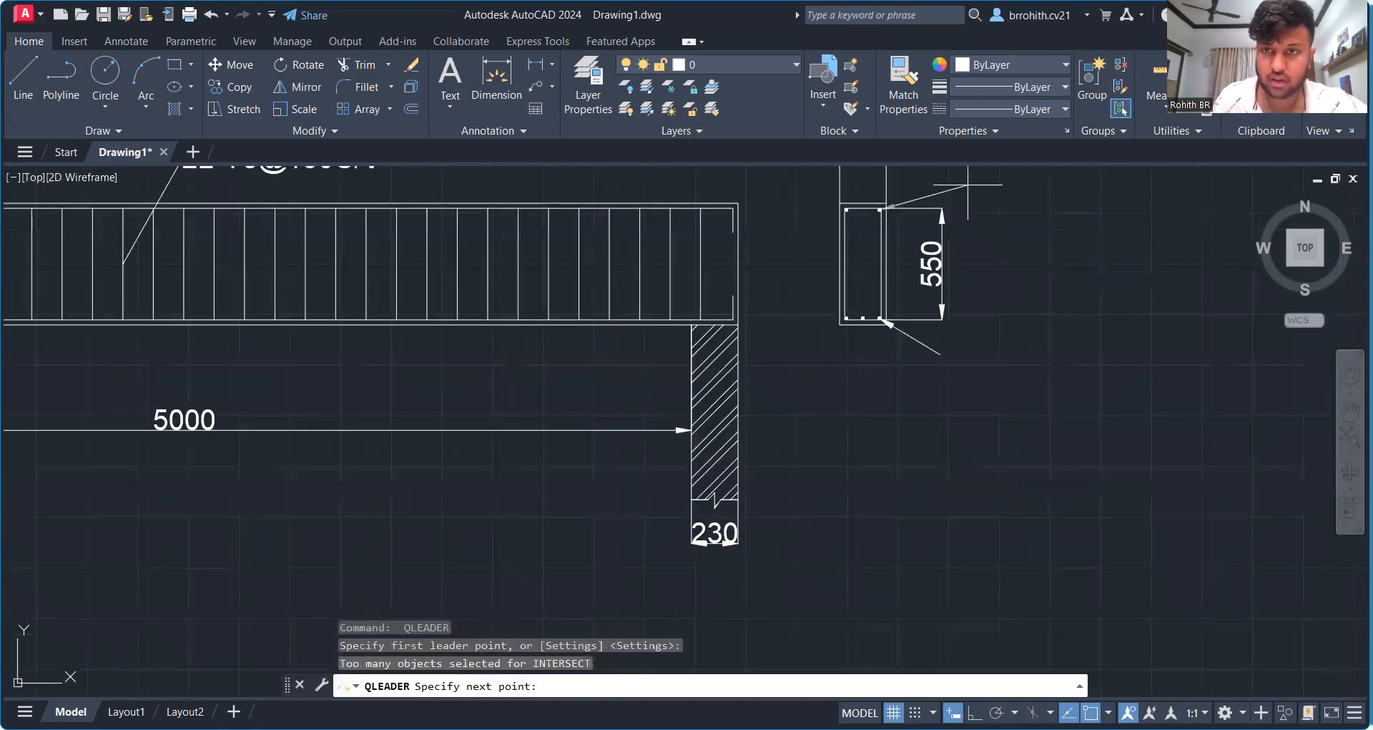
key("Escape")
left_click(451, 79)
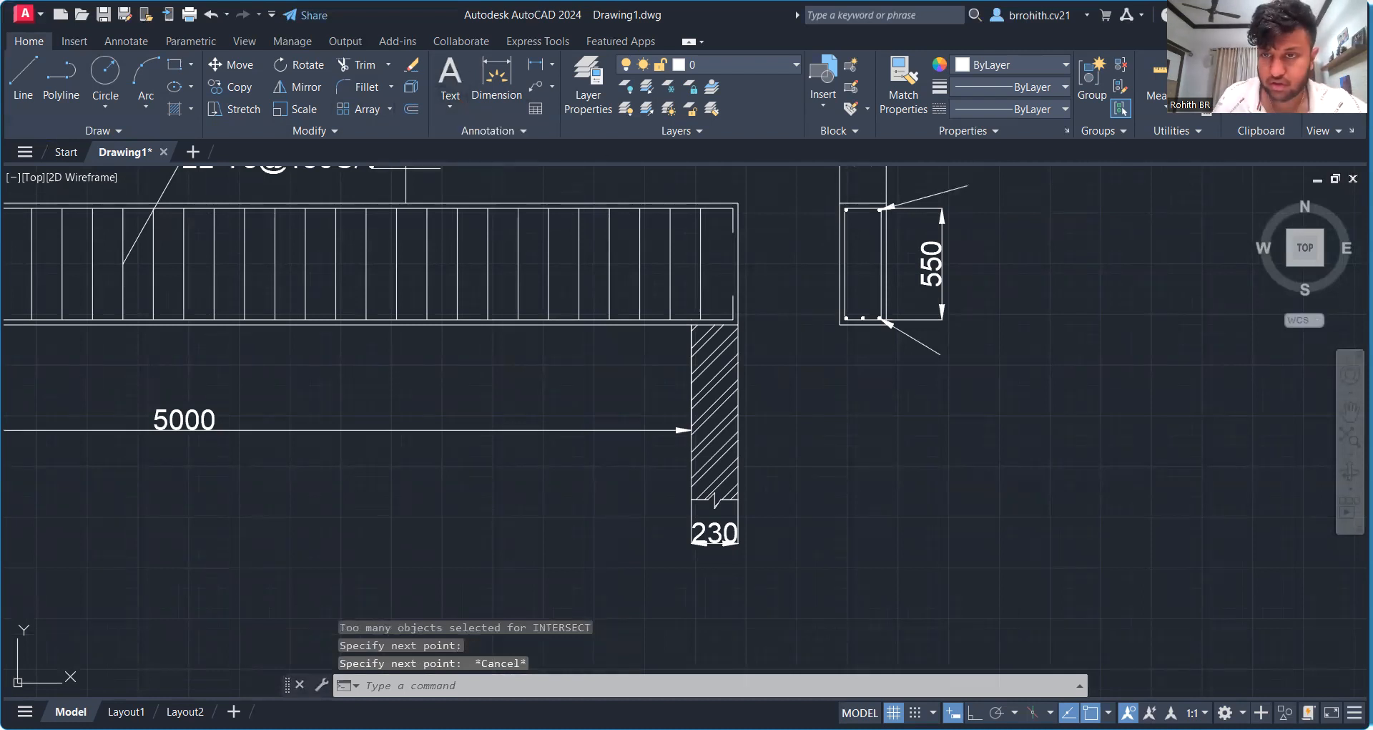
type("mt")
key("Return")
left_click(1019, 331)
key("Escape")
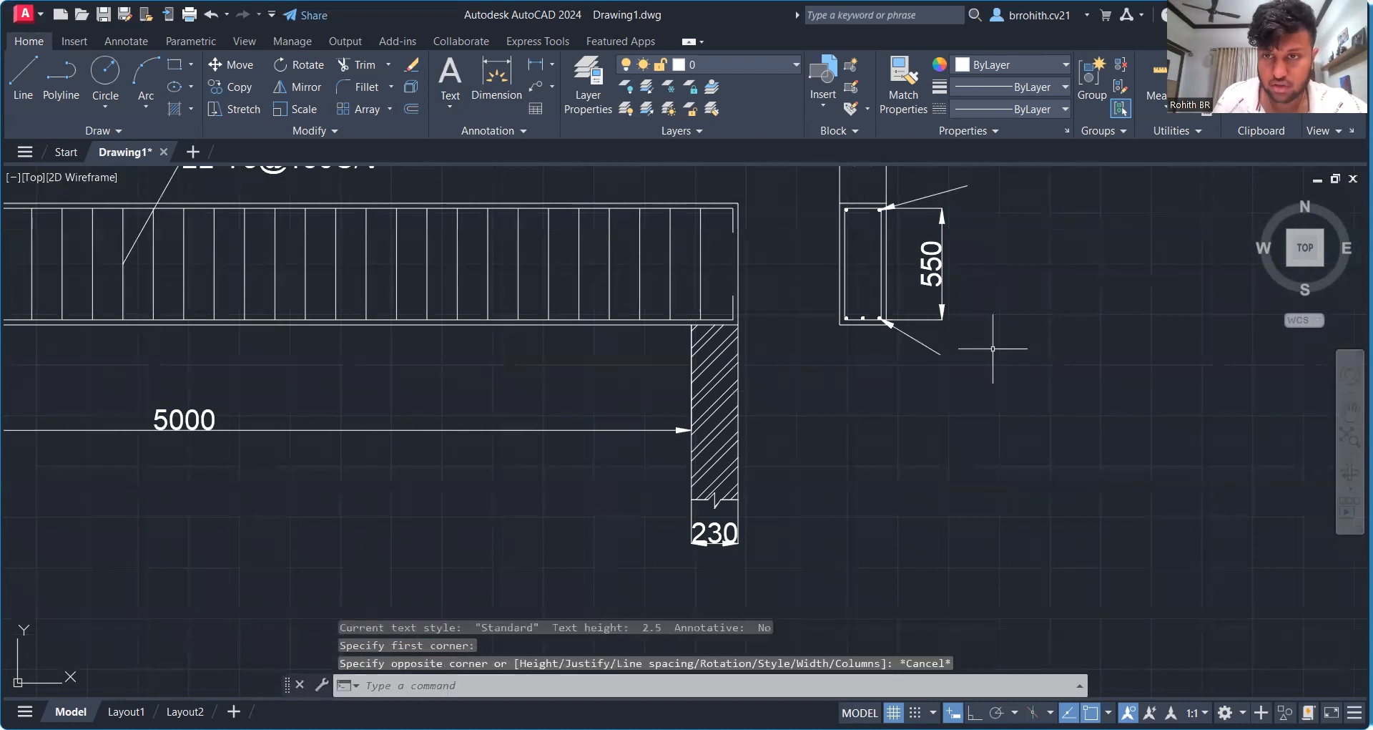
left_click(452, 90)
key("Escape")
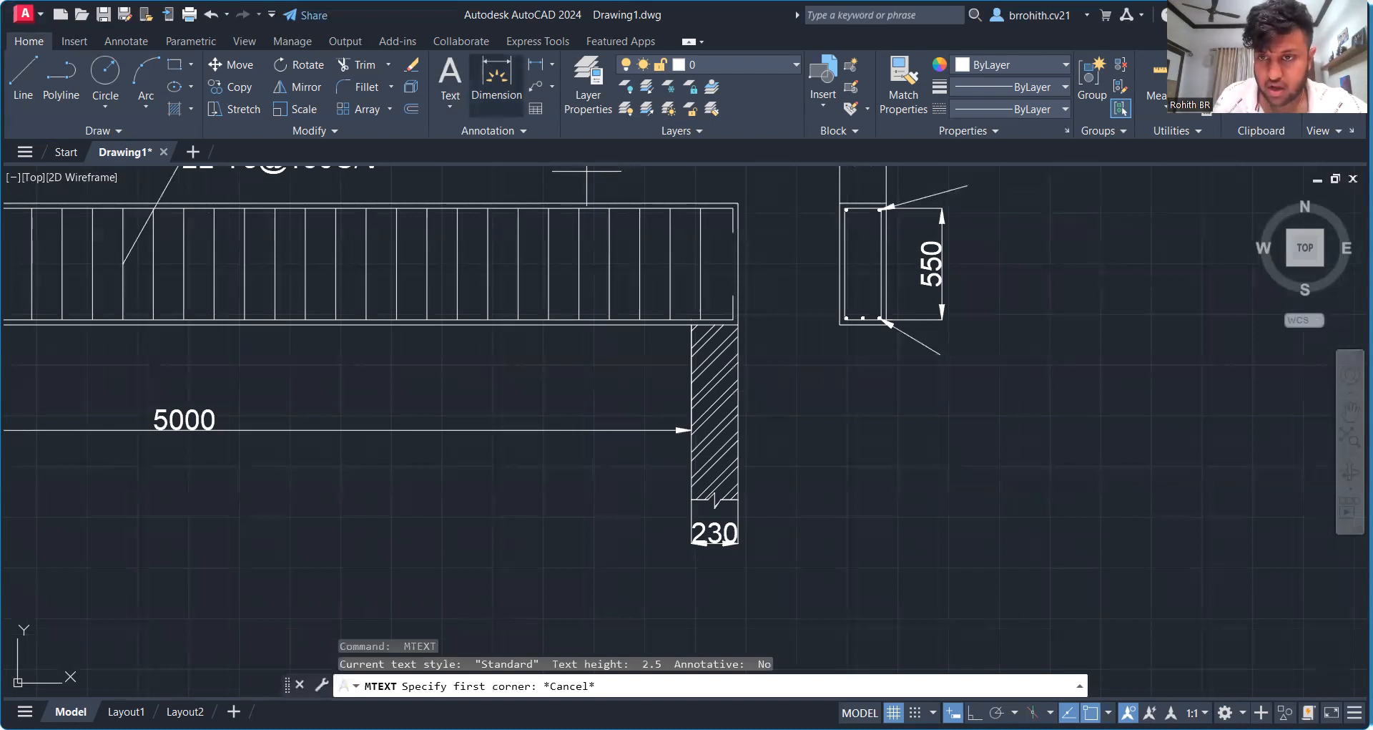
Step: Try to add the multiline text 3-Y16 with text height 100 at the end of the lower leader
key("Return")
left_click(1085, 397)
left_click(941, 343)
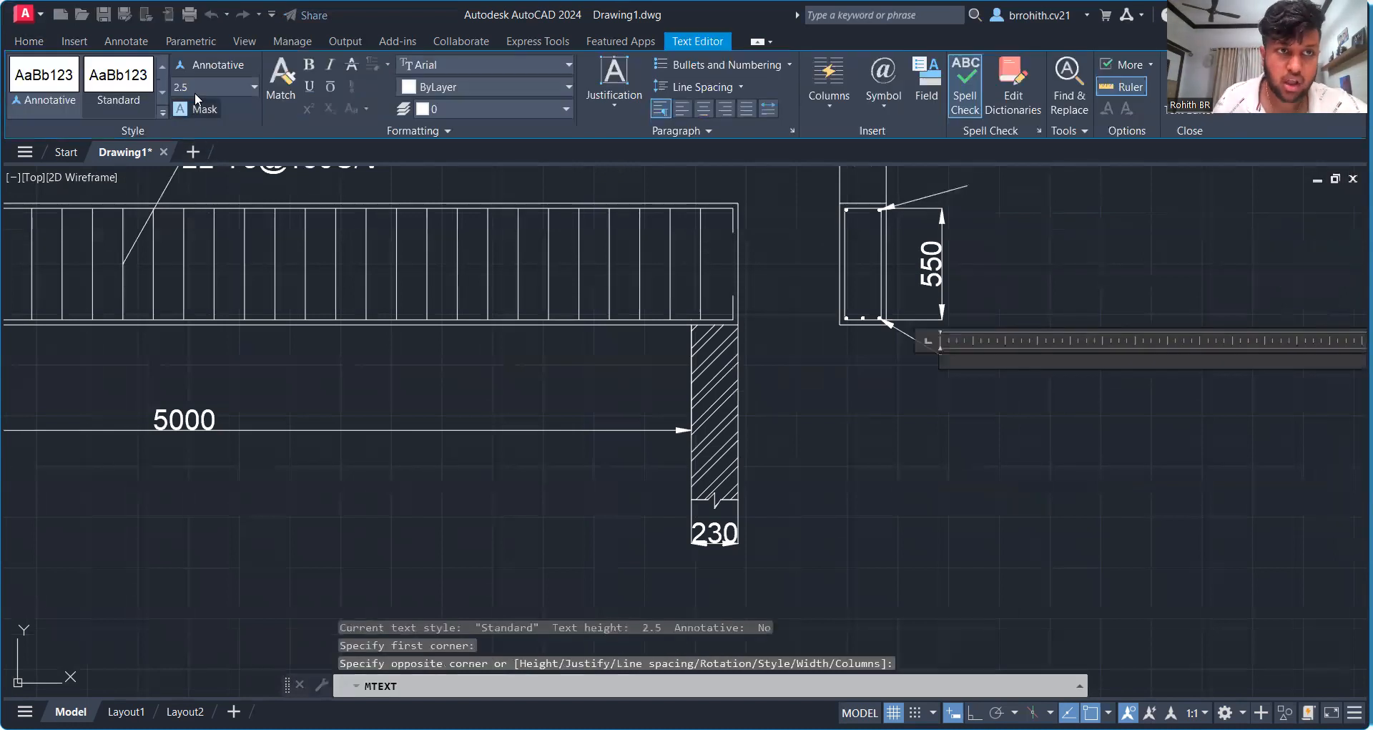
left_click(176, 87)
type("100")
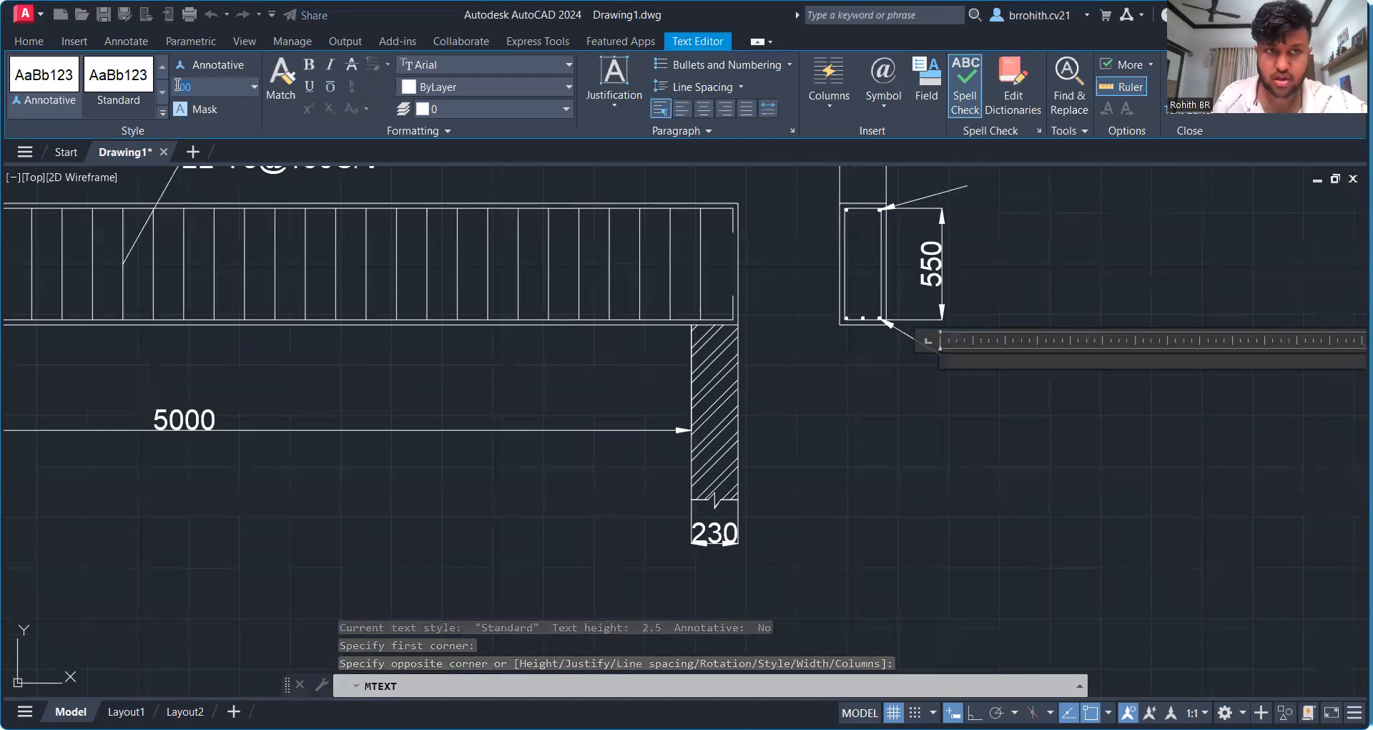
key("Return")
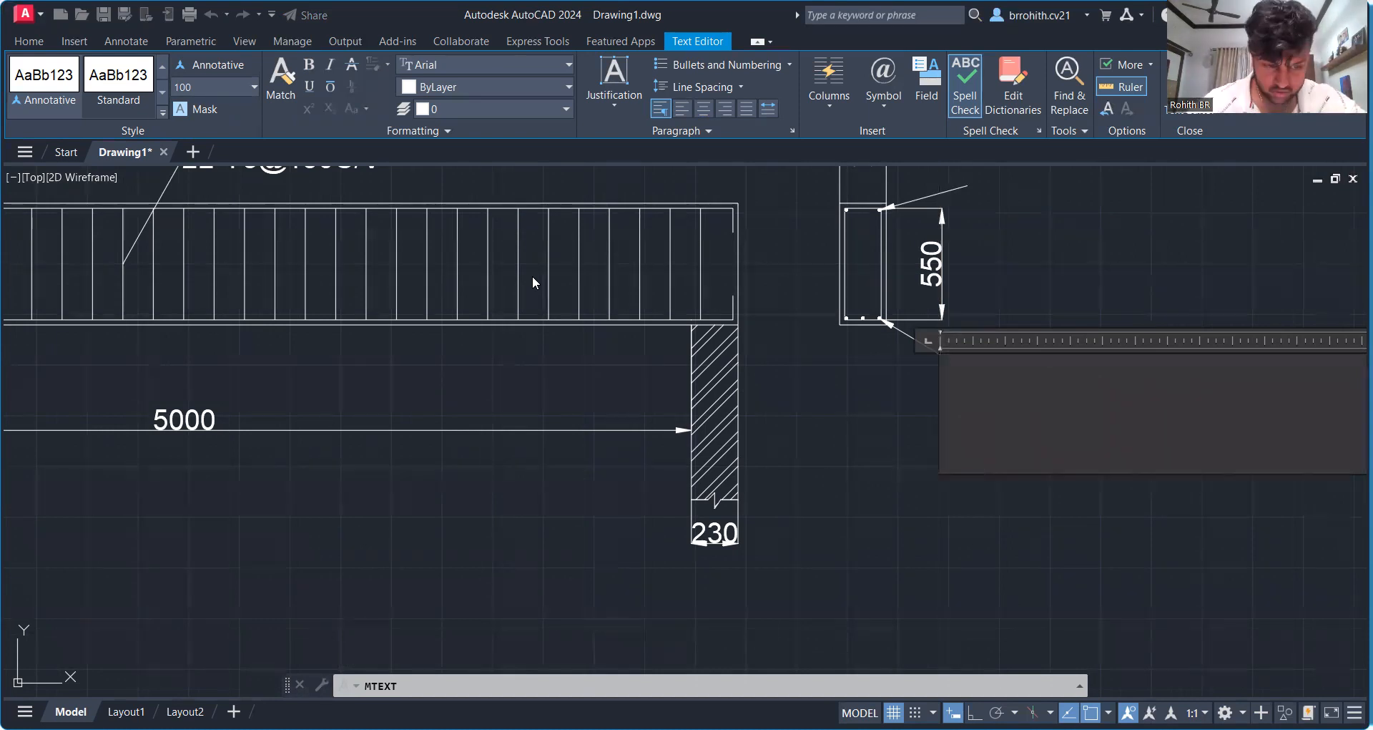
type("3-")
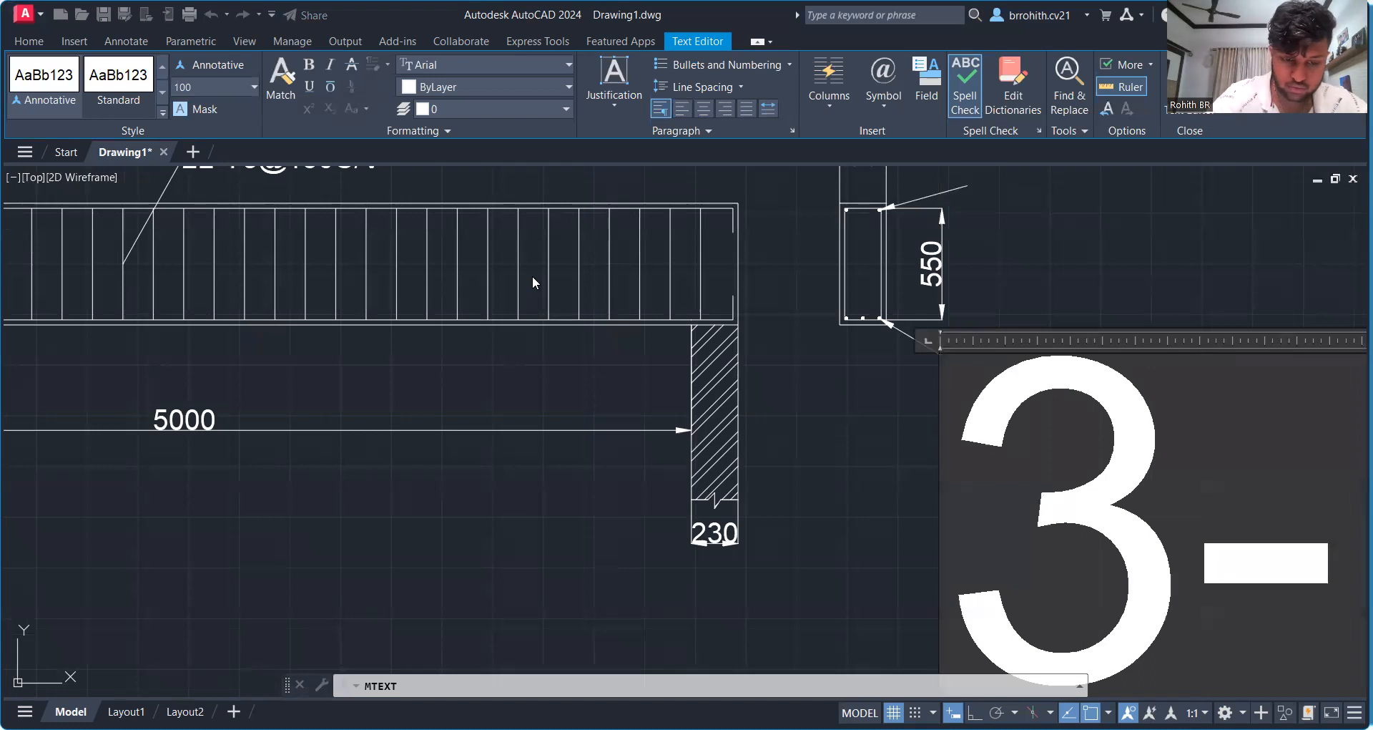
type("Y16")
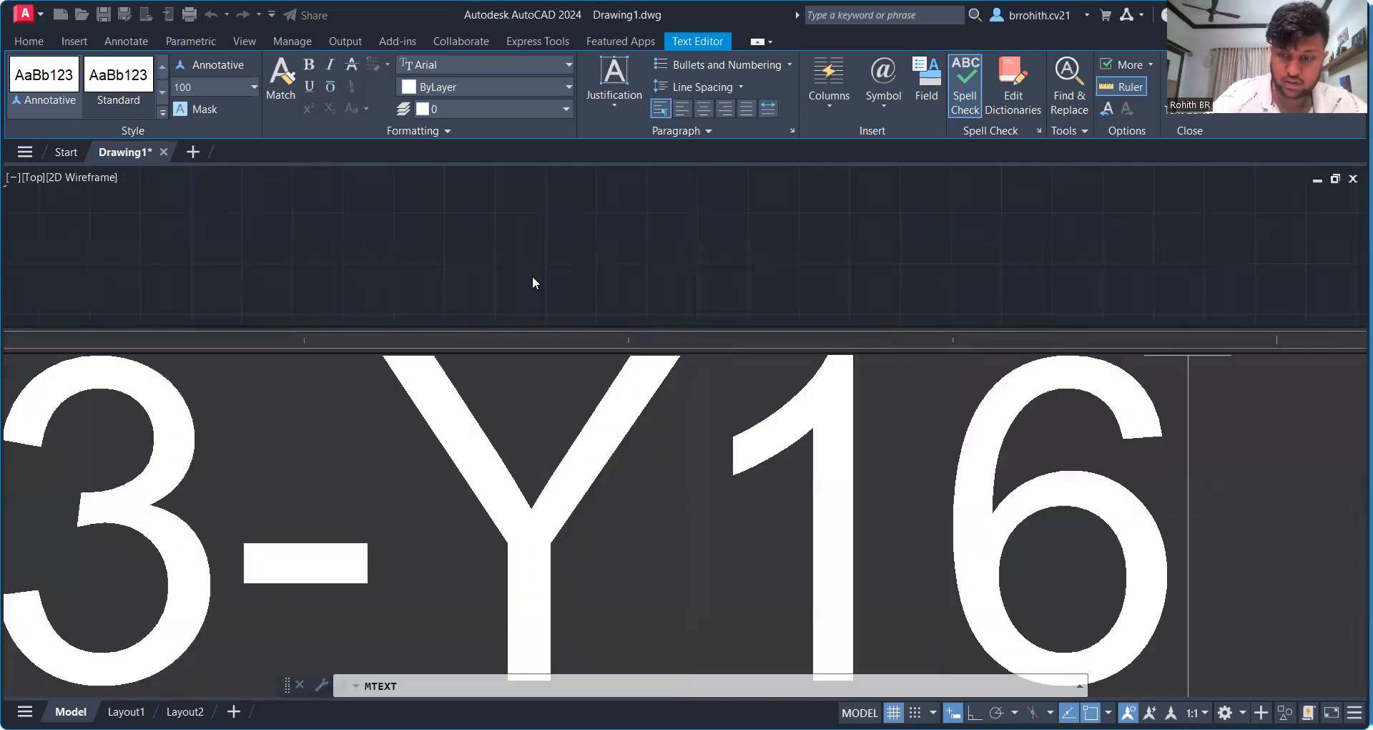
scroll(533, 276, "down", 3)
scroll(607, 423, "down", 3)
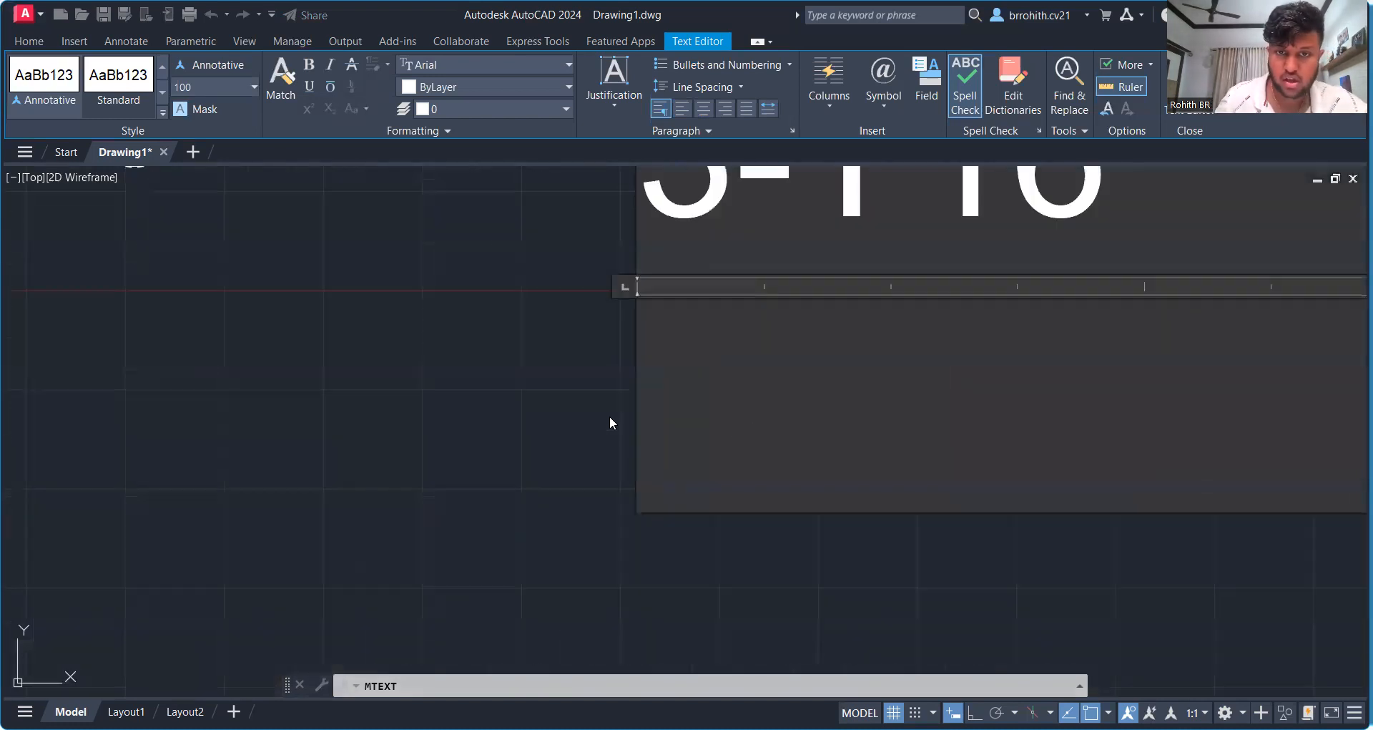
type("1")
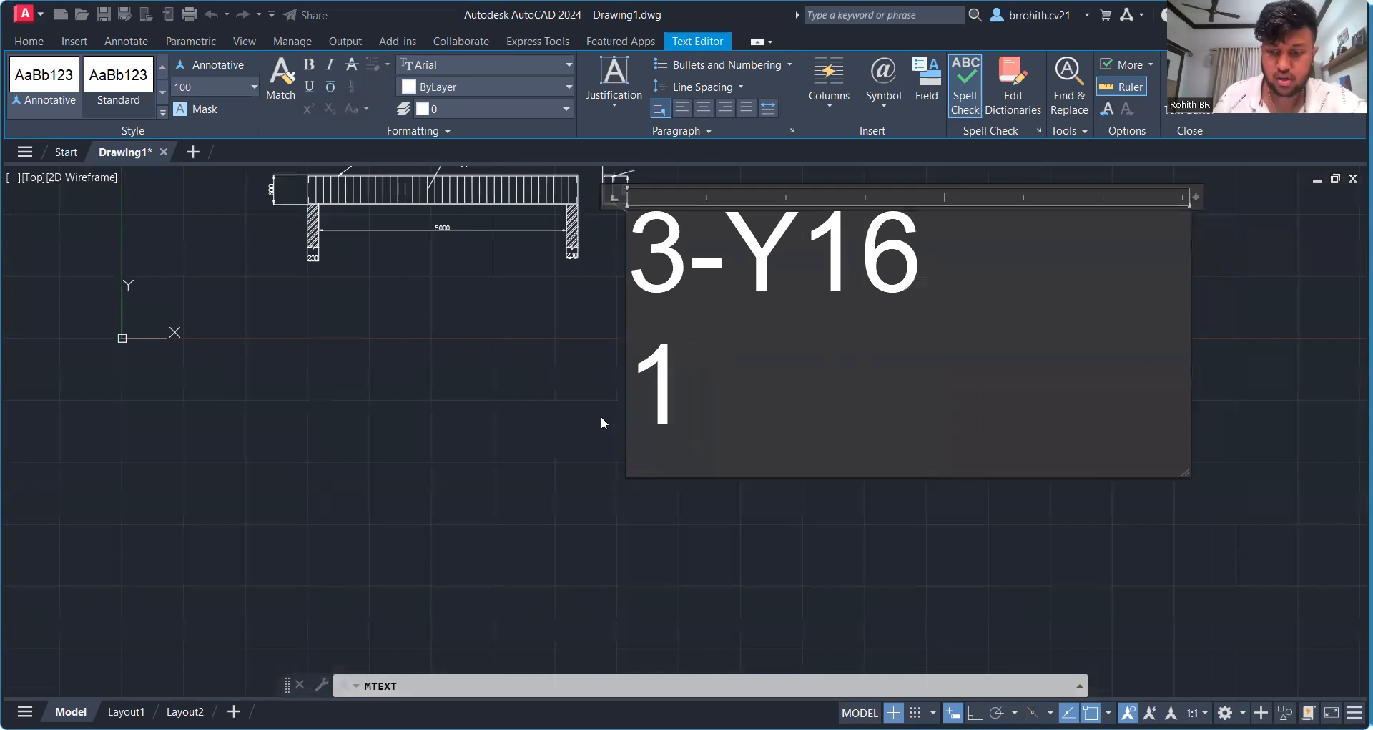
key("BackSpace")
key("Escape")
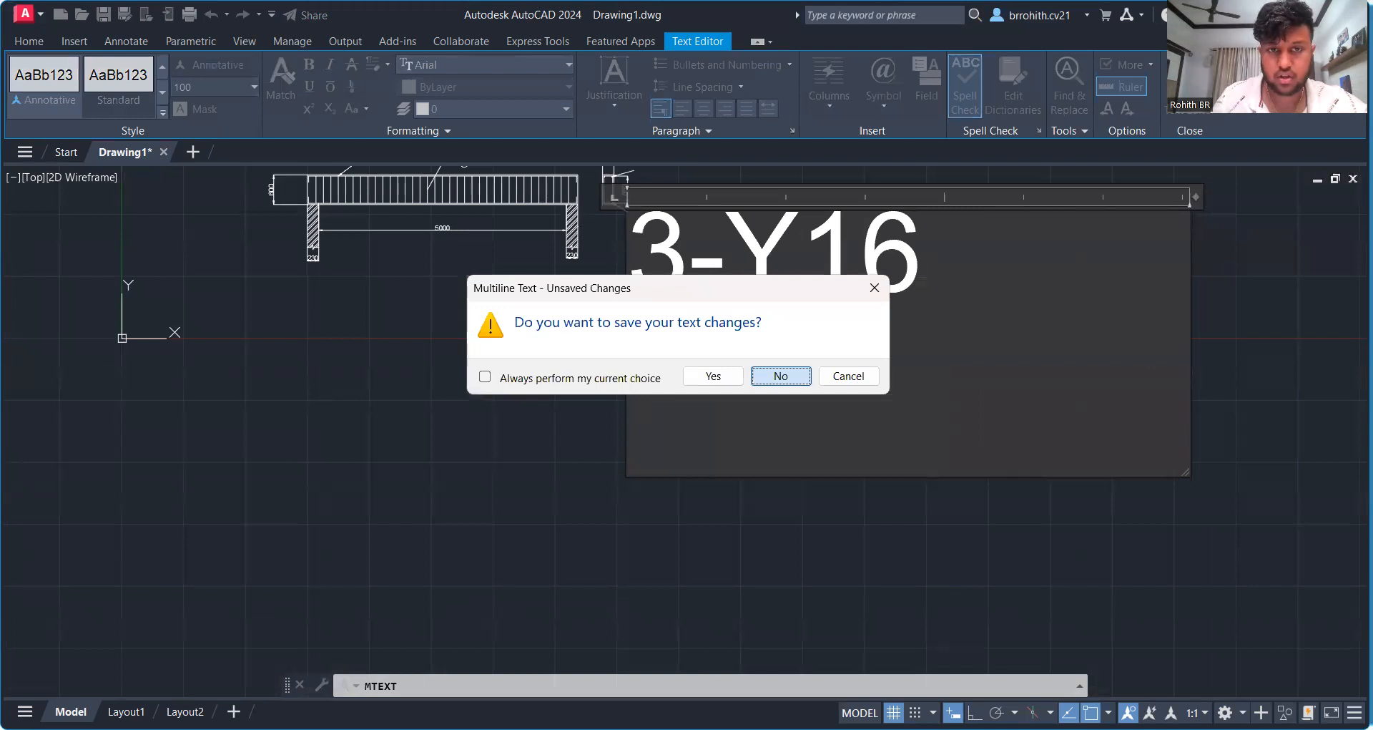
key("Return")
Step: Label the tension bar leader with the multiline text 3-Y16 at text height 100, starting at the leader's end
scroll(628, 236, "up", 8)
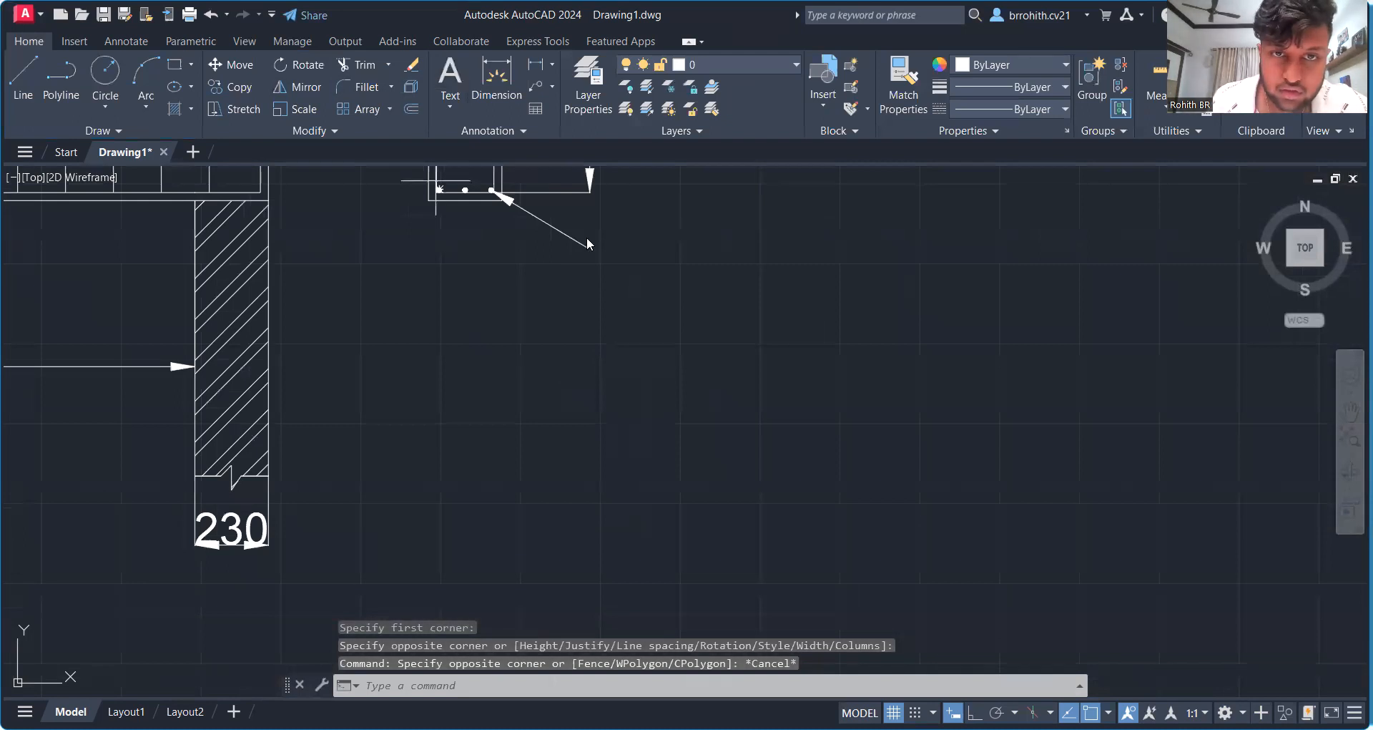
key("Return")
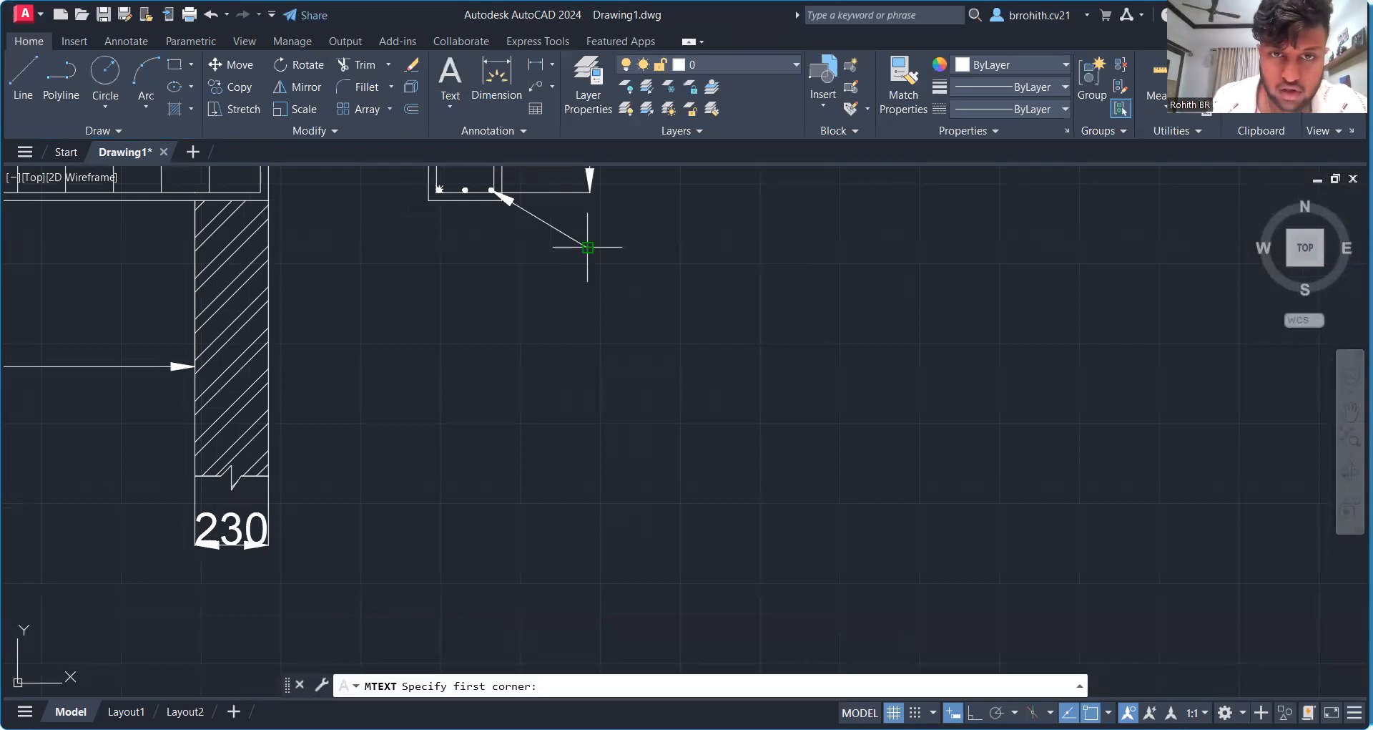
left_click(587, 247)
left_click(702, 291)
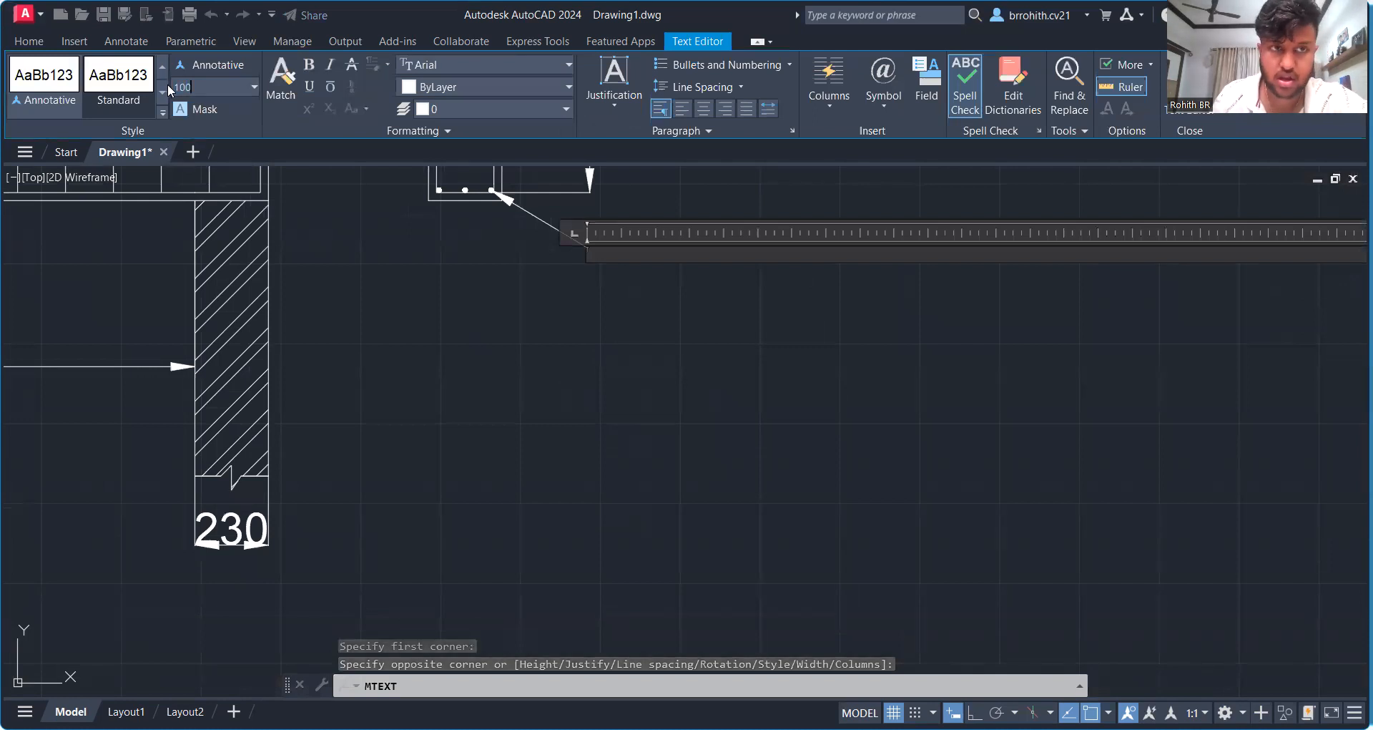
key("Return")
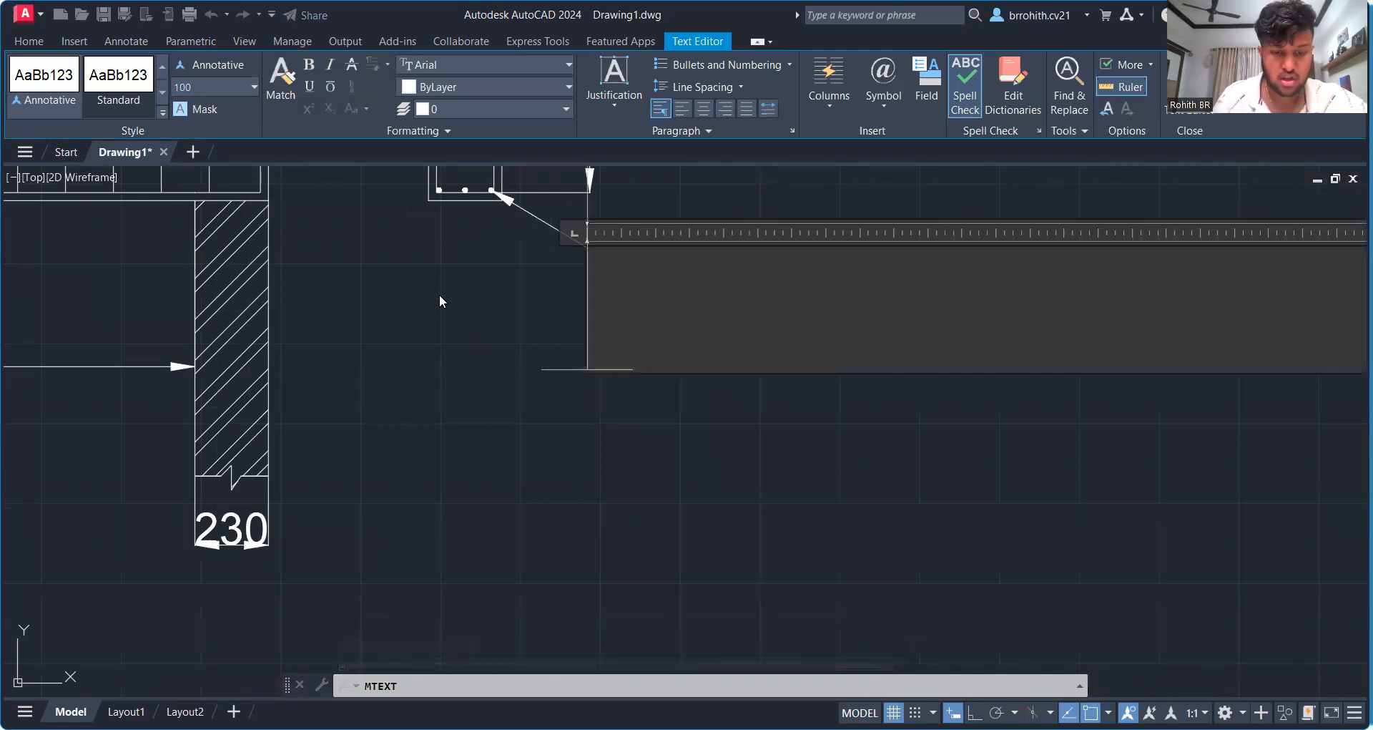
type("3-Y")
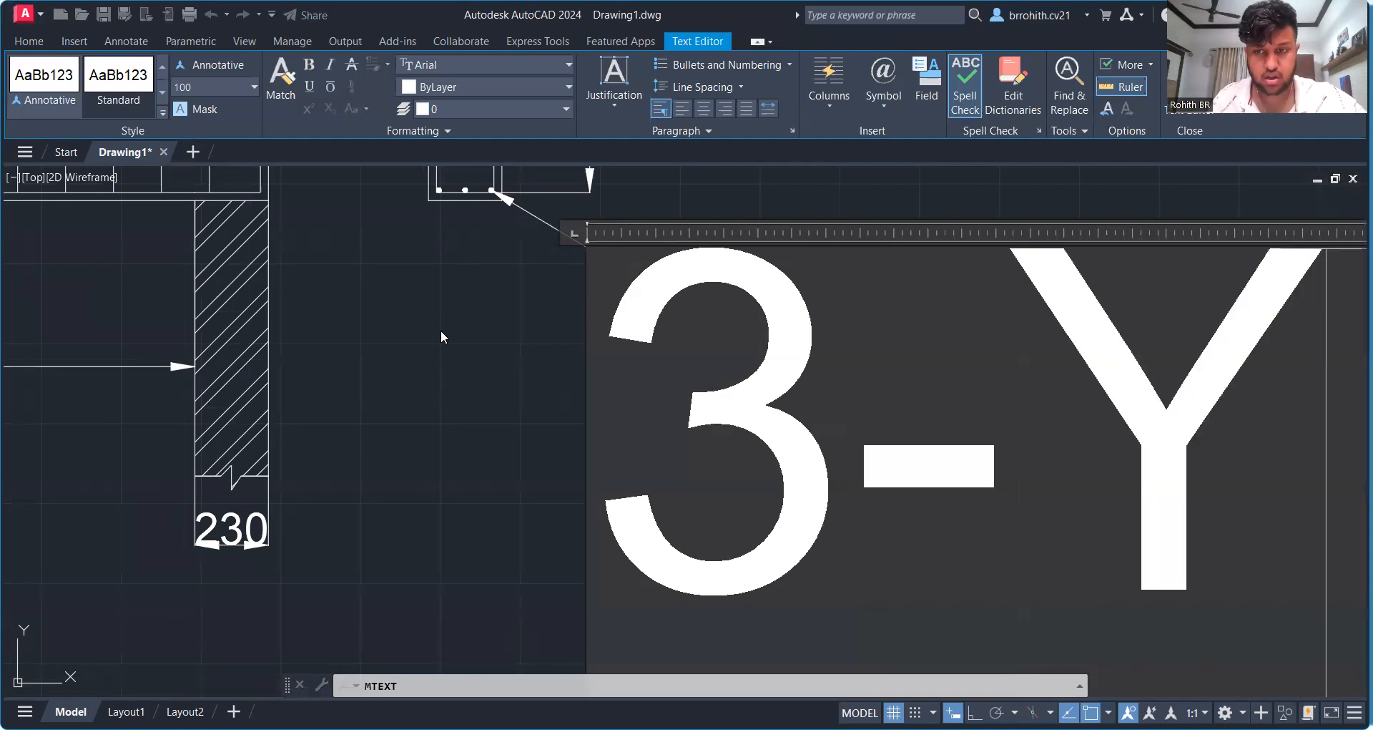
type("16")
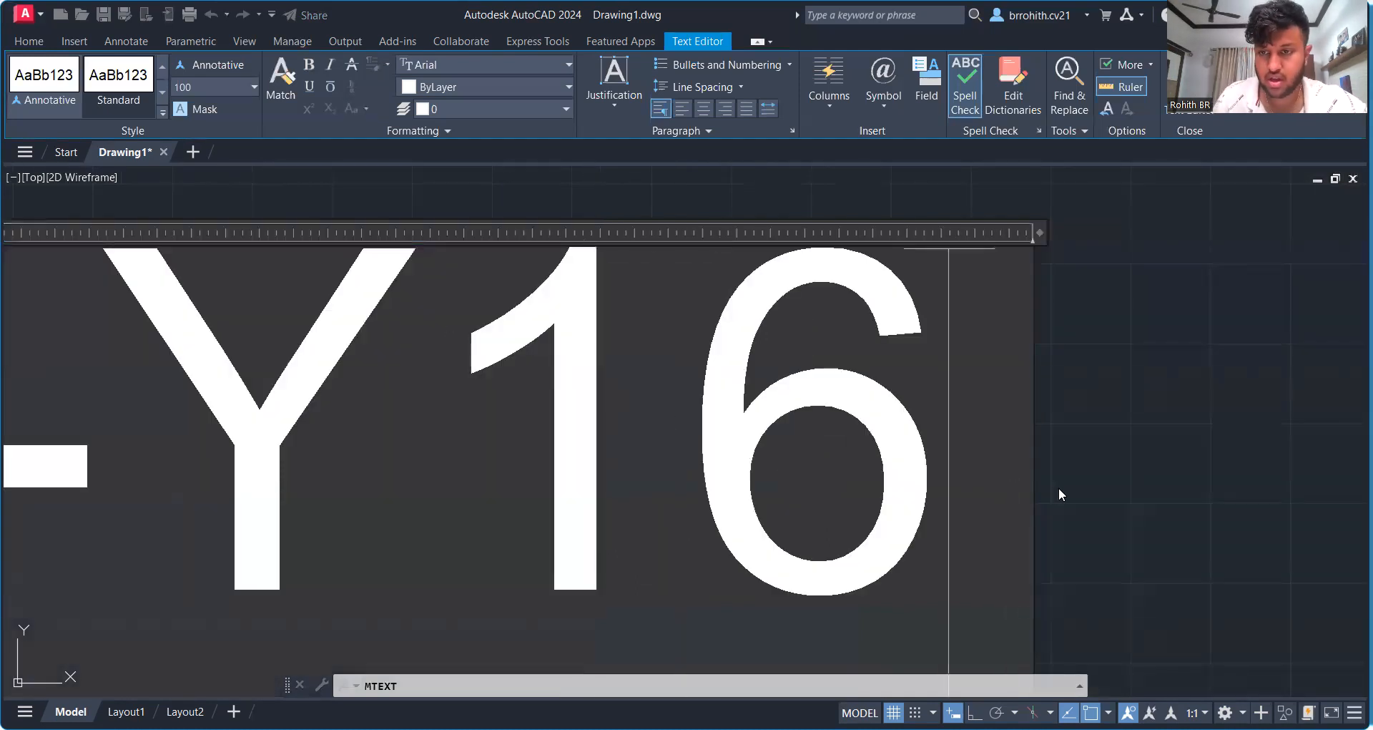
key("ctrl+Return")
Step: Label the hanger bar leader with the multiline text 2-Y12 at text height 100, starting at the leader's end
mouse_move(408, 377)
middle_mouse_down()
mouse_move(444, 377)
mouse_move(737, 496)
middle_mouse_up()
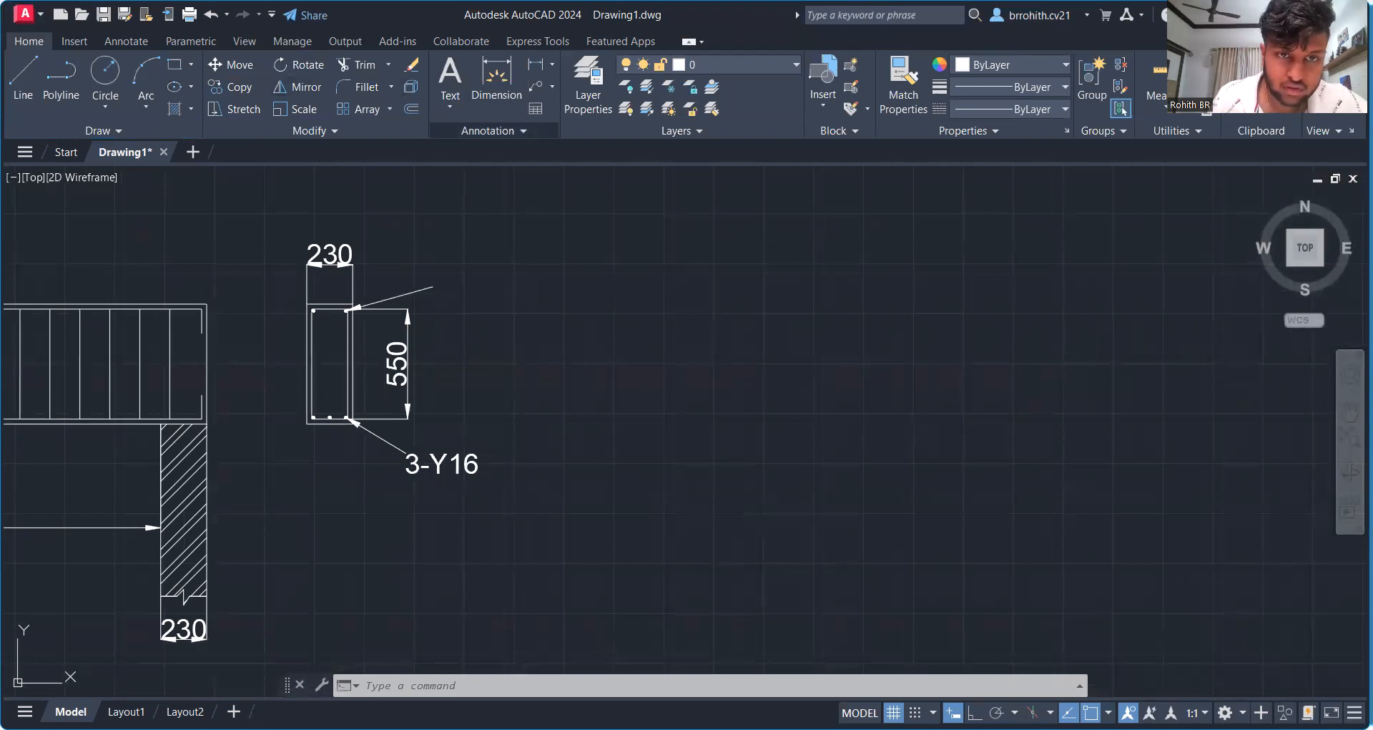
left_click(555, 308)
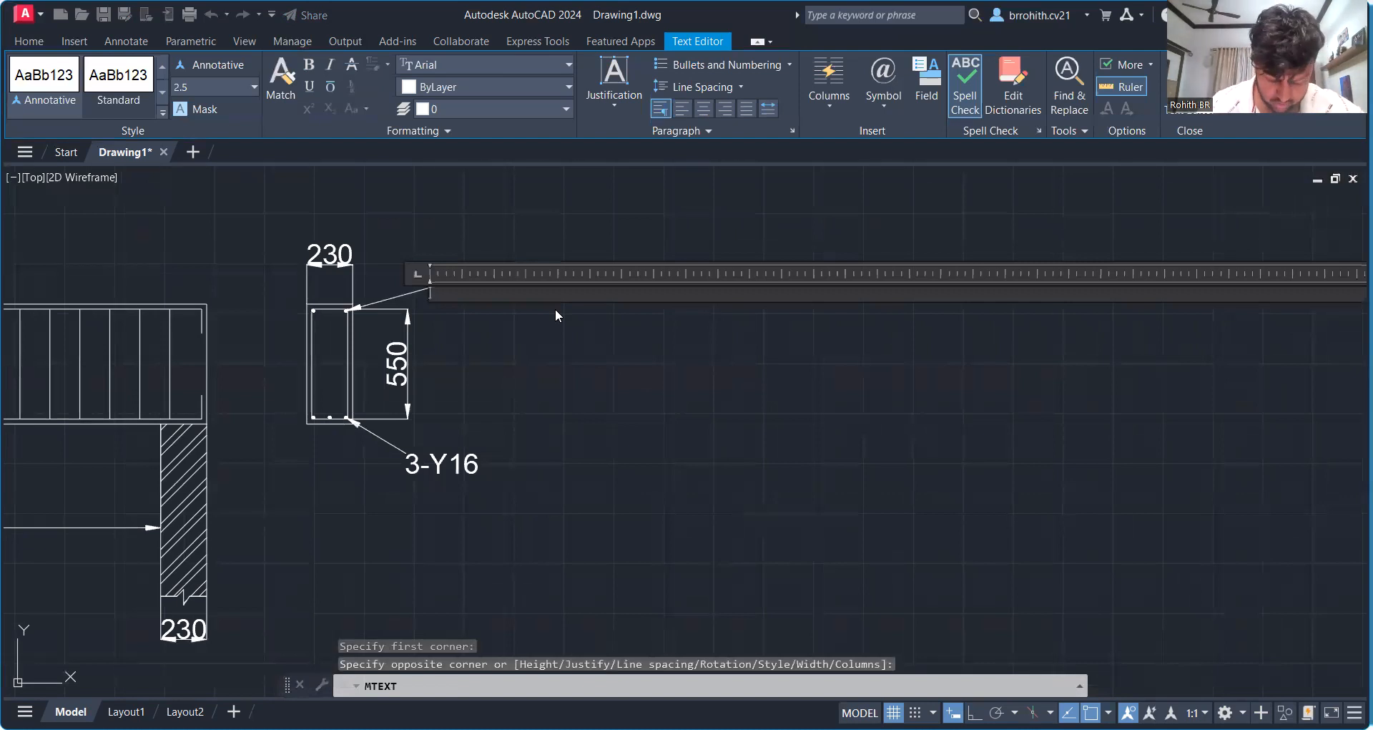
type("2-Y")
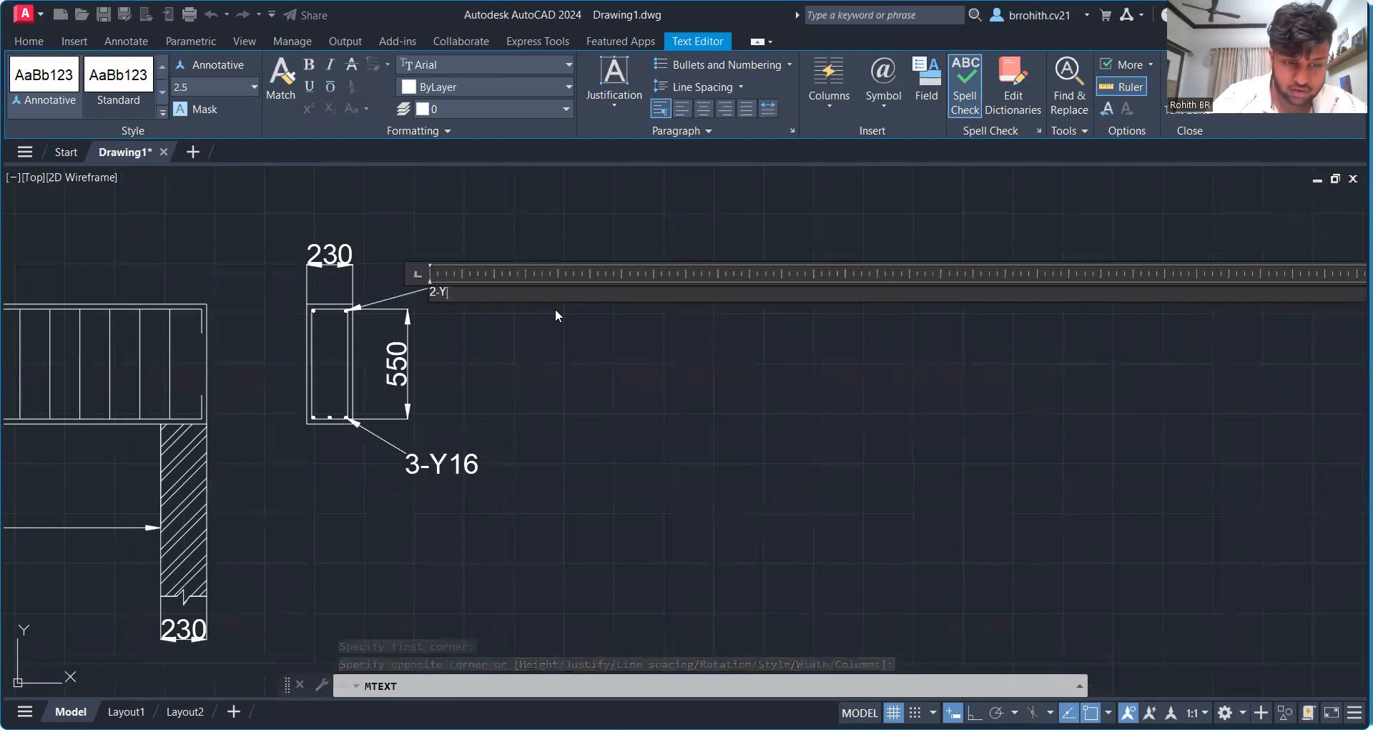
key("BackSpace")
key("BackSpace")
key("BackSpace")
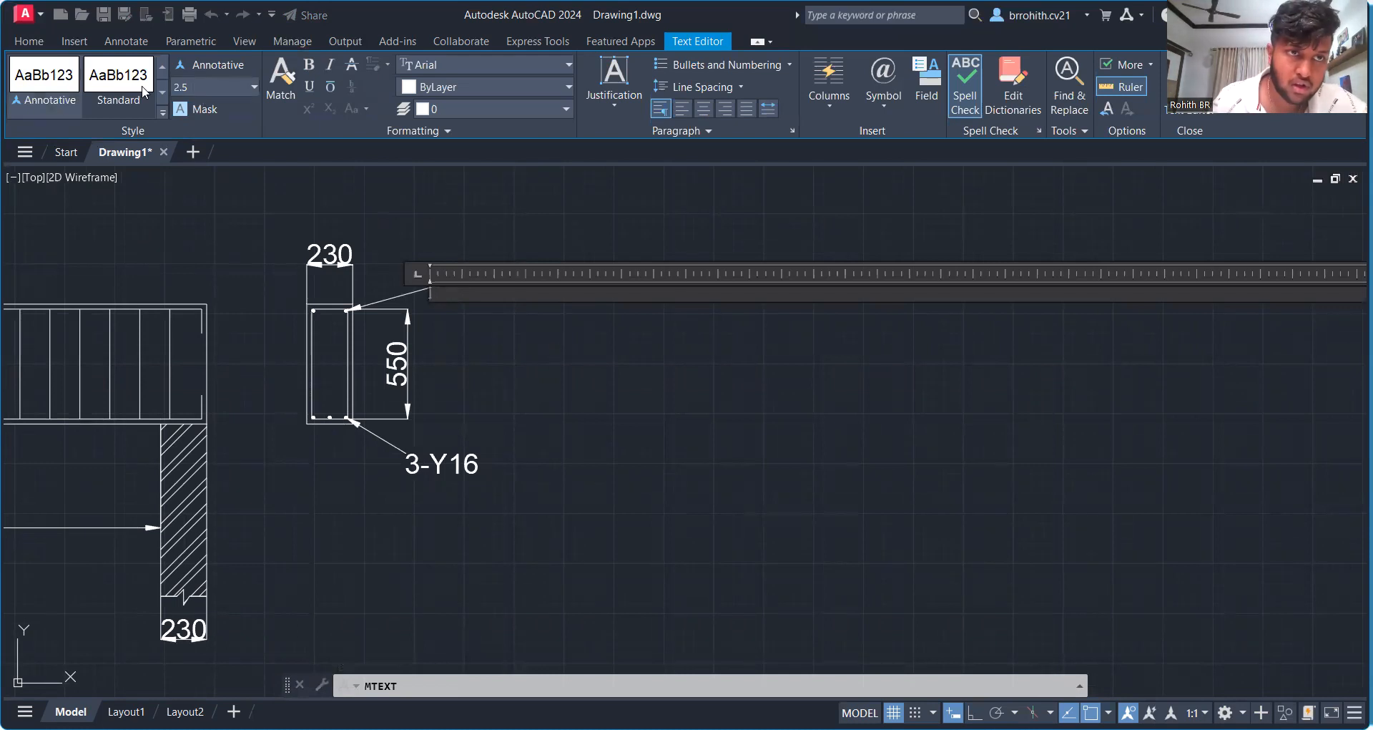
left_click(199, 85)
type("100")
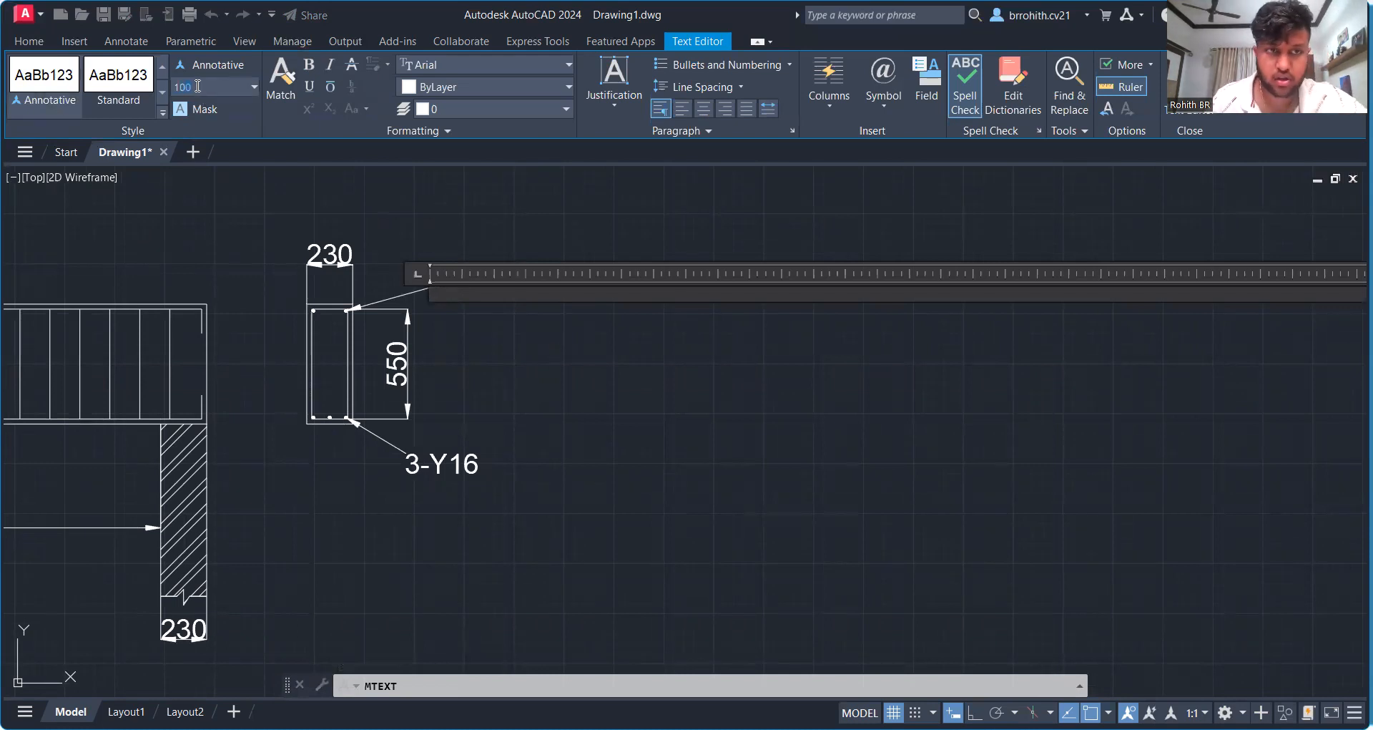
key("Return")
type("2")
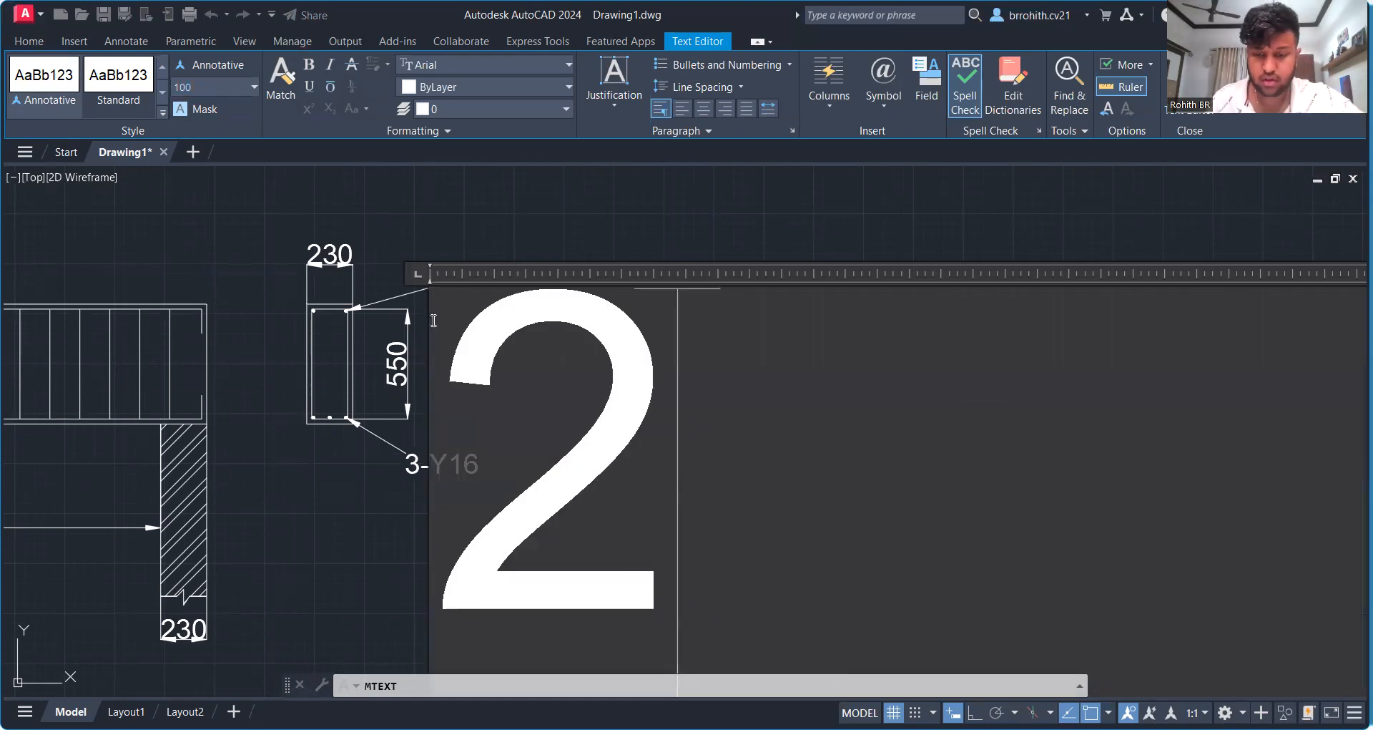
type("-Y12")
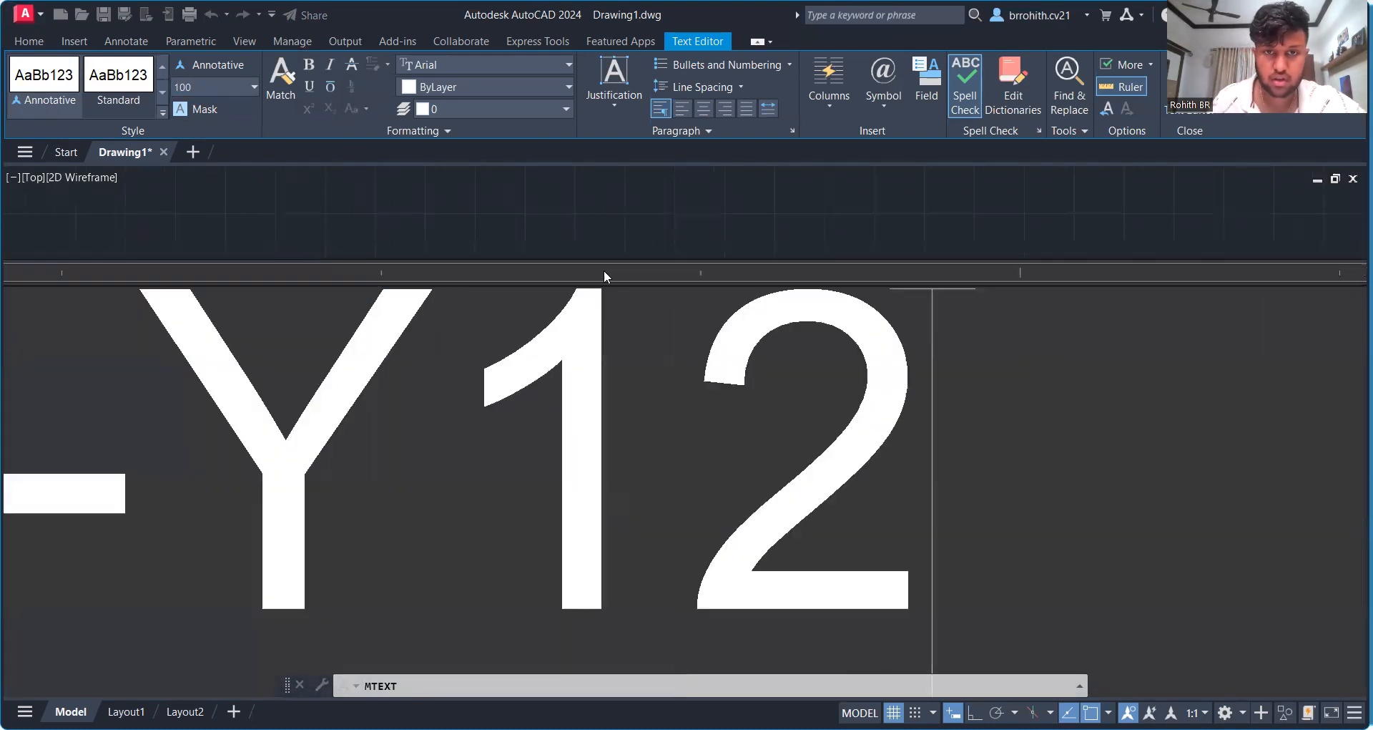
left_click(405, 391)
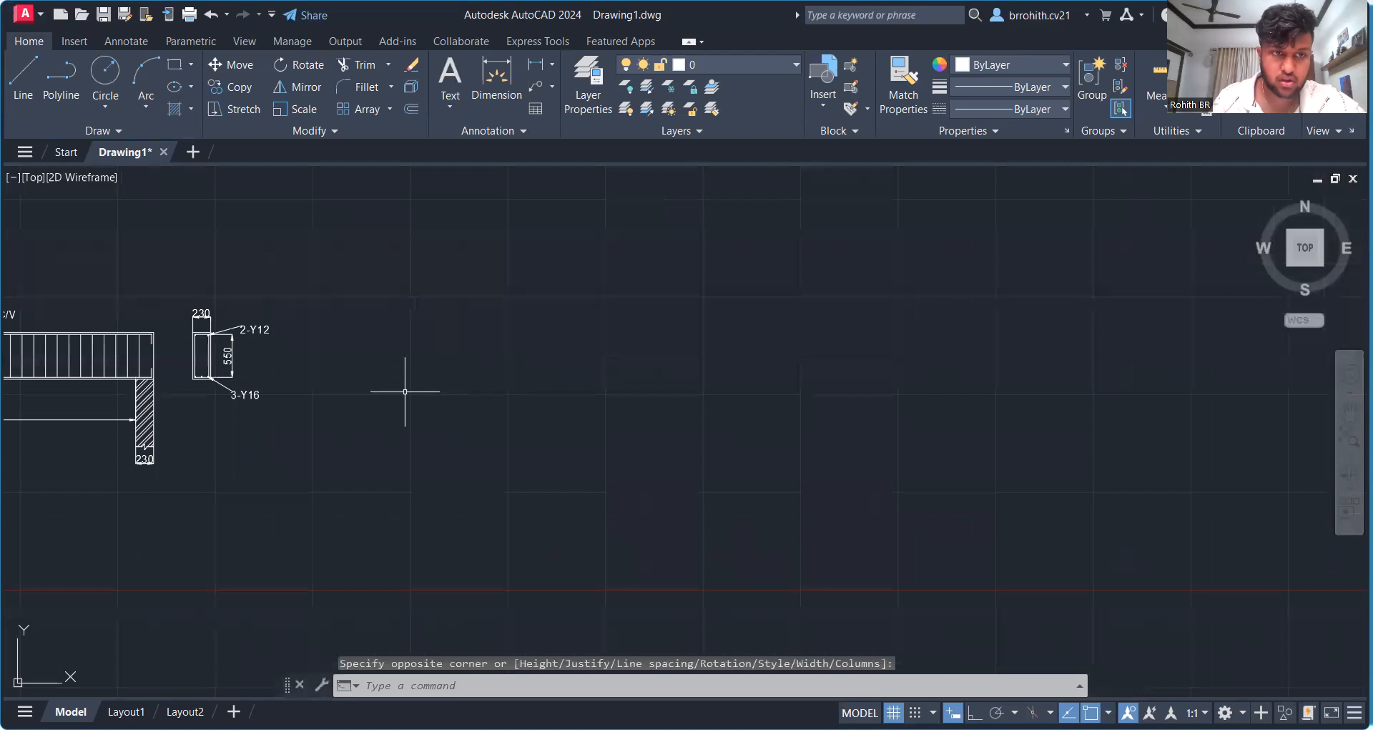
mouse_move(350, 389)
middle_mouse_down()
mouse_move(929, 374)
mouse_move(996, 438)
mouse_move(936, 456)
middle_mouse_up()
scroll(996, 439, "up", 2)
scroll(929, 457, "down", 2)
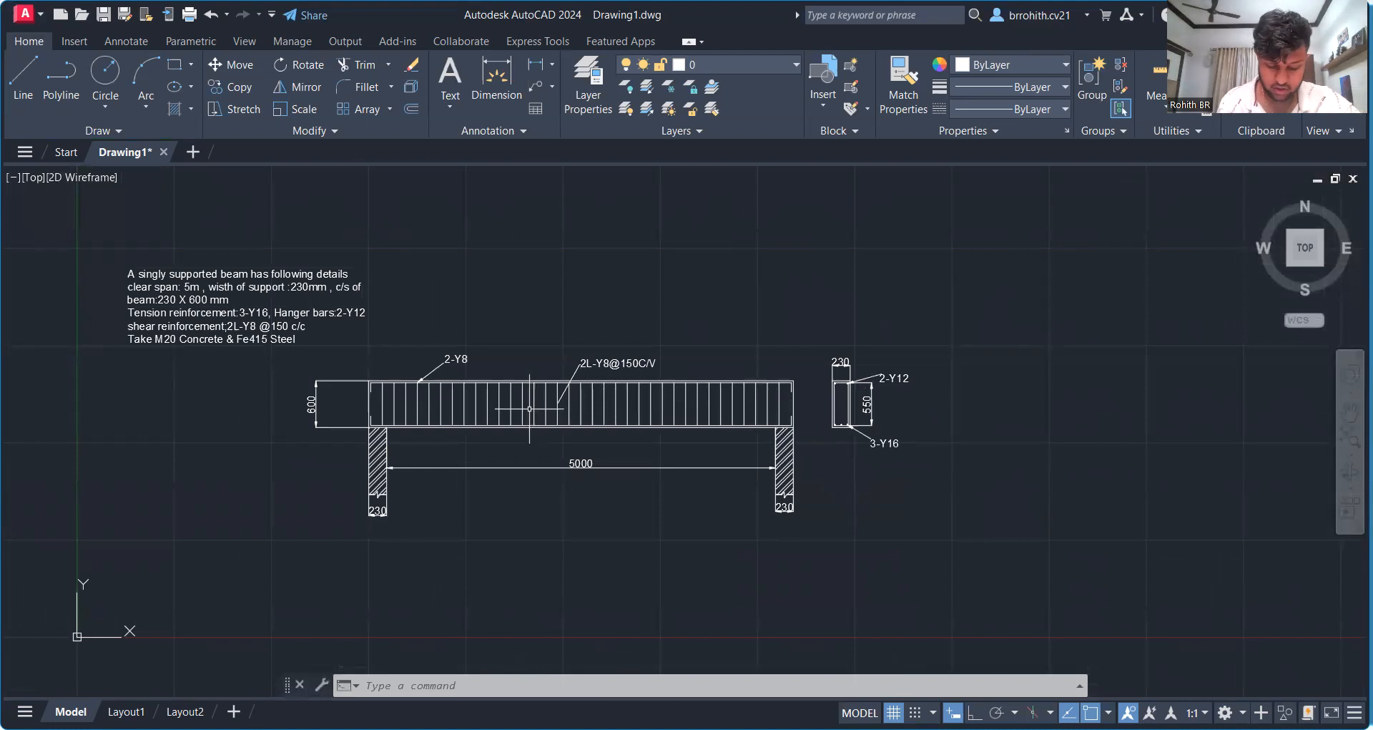